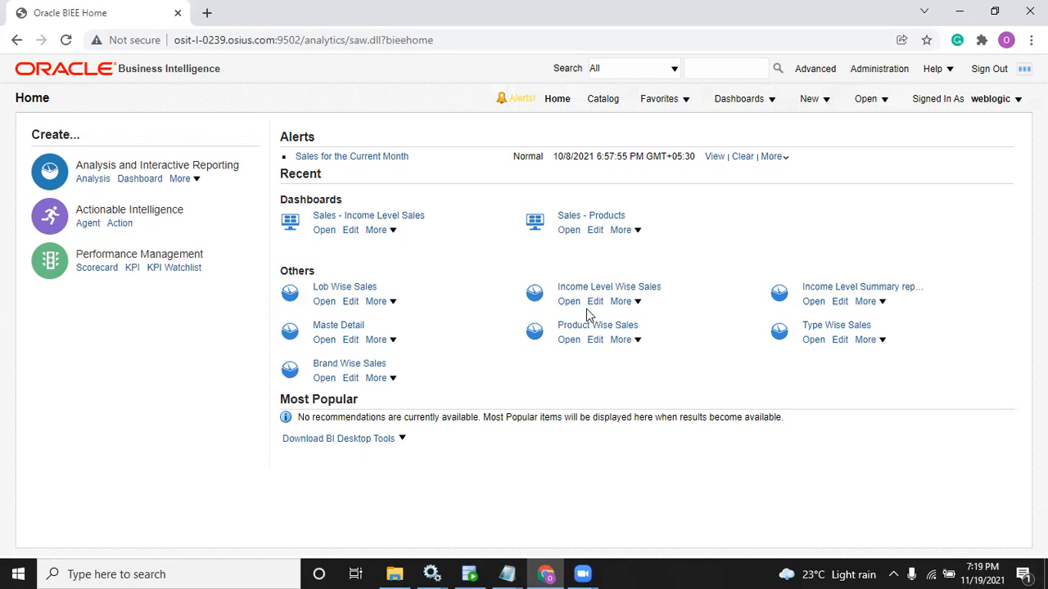
Step: Open the Sales dashboard under Order Management bkp
{"action": "left_click", "coordinate": [745, 104]}
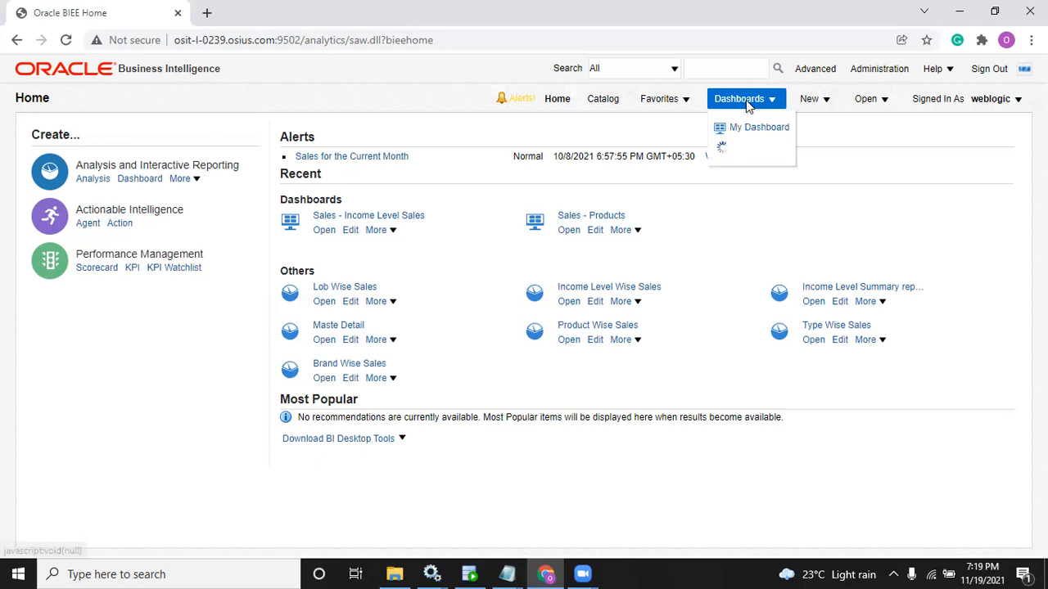
{"action": "left_click", "coordinate": [748, 274]}
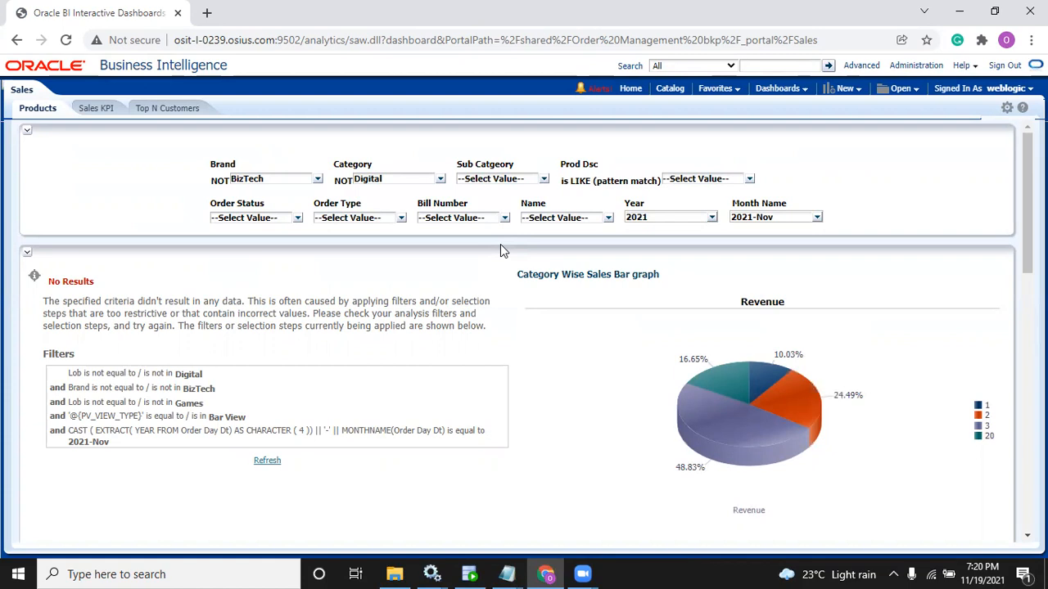
Step: Switch to Oracle SQL Developer and check the schema prefix of the username in the BI Platform connection's properties, leaving the connection unchanged
{"action": "left_click", "coordinate": [473, 573]}
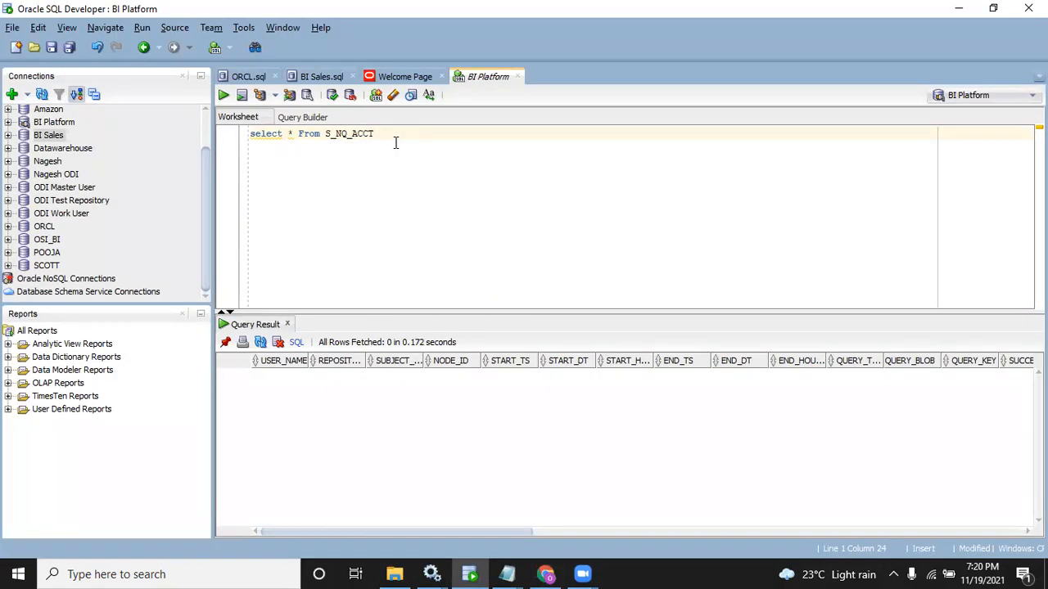
{"action": "key", "text": "shift+Home"}
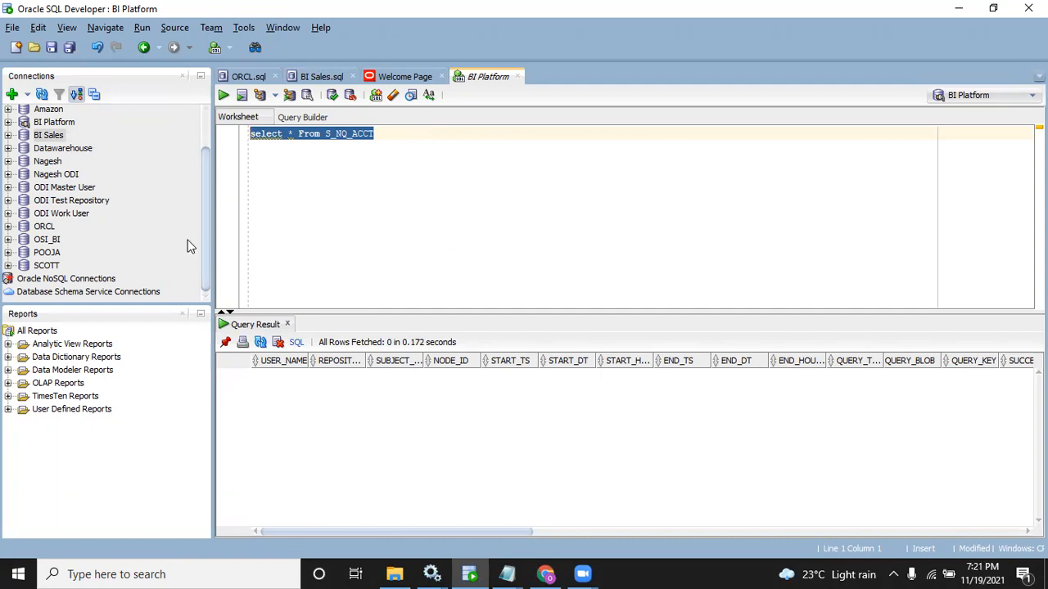
{"action": "right_click", "coordinate": [52, 123]}
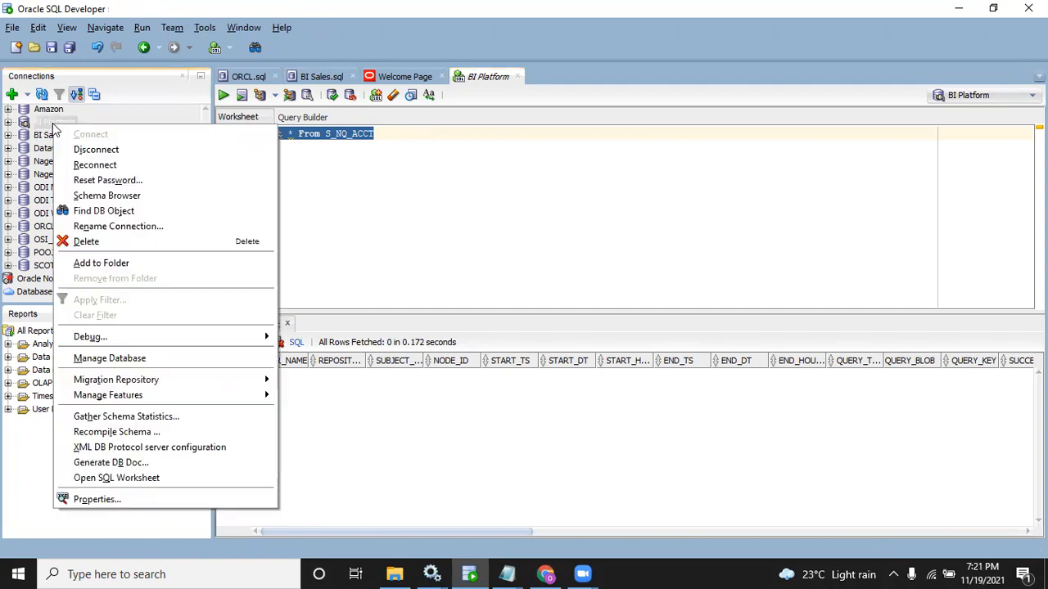
{"action": "left_click", "coordinate": [95, 500]}
{"action": "left_click_drag", "start_coordinate": [566, 227], "coordinate": [485, 229]}
{"action": "left_click", "coordinate": [517, 227]}
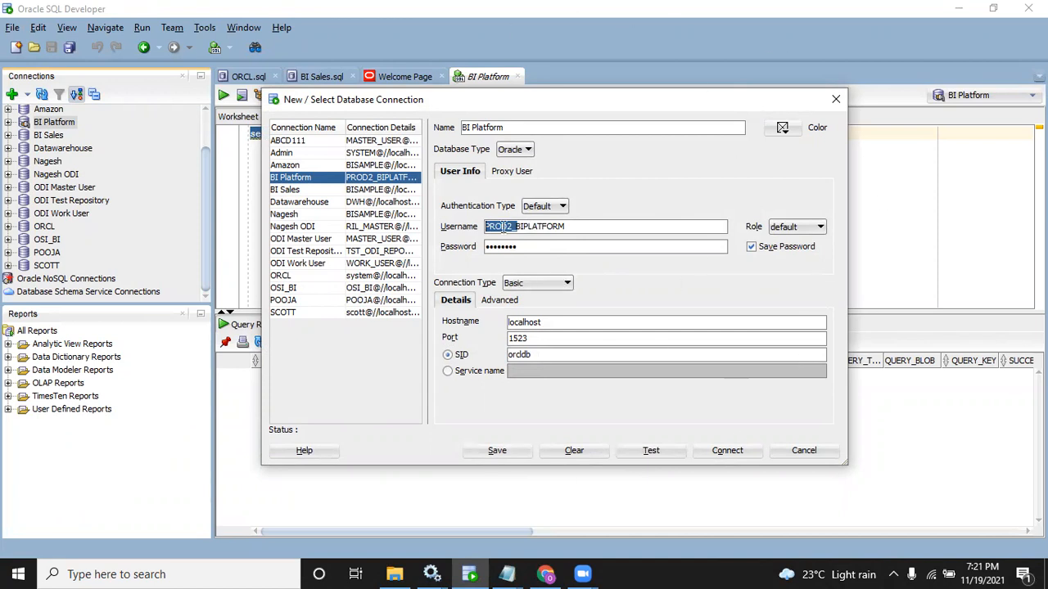
{"action": "left_click", "coordinate": [808, 453]}
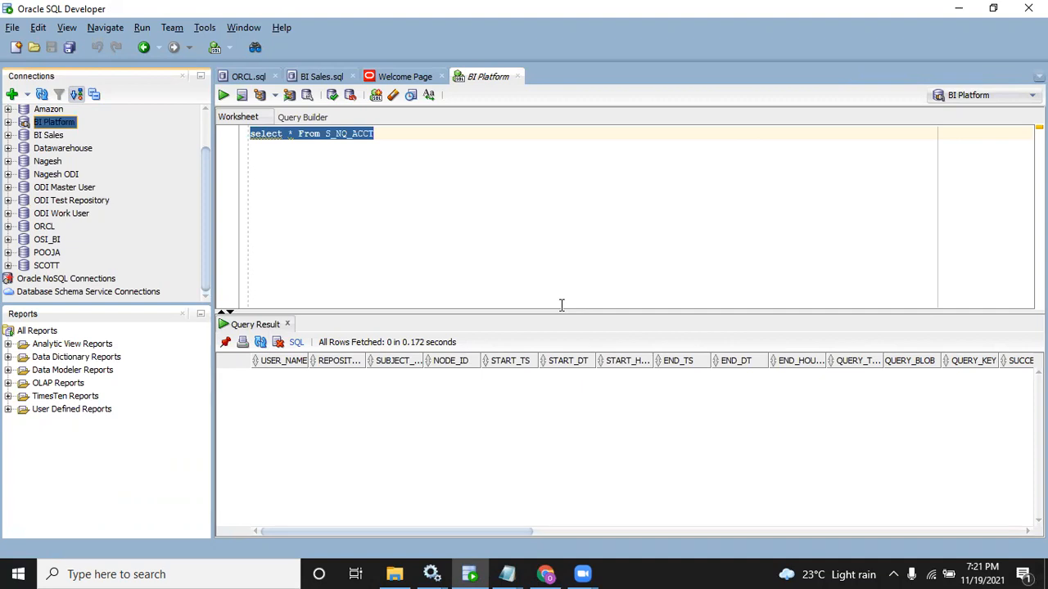
{"action": "left_click", "coordinate": [391, 135]}
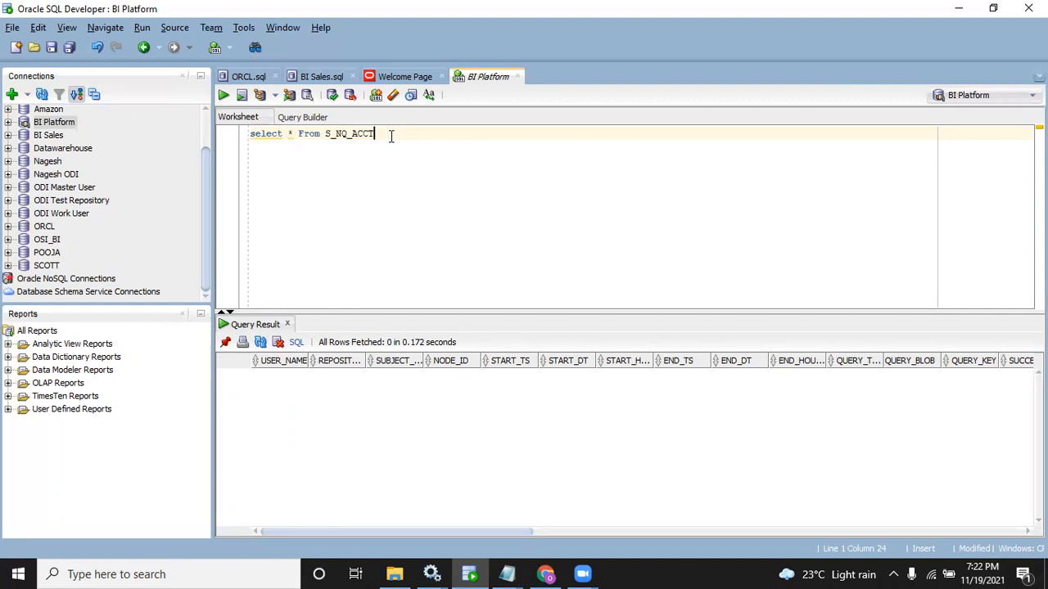
Step: Switch to File Explorer and go to the folder E:\OBIEE_HOME\user_projects\domains\bi
{"action": "left_click", "coordinate": [394, 574]}
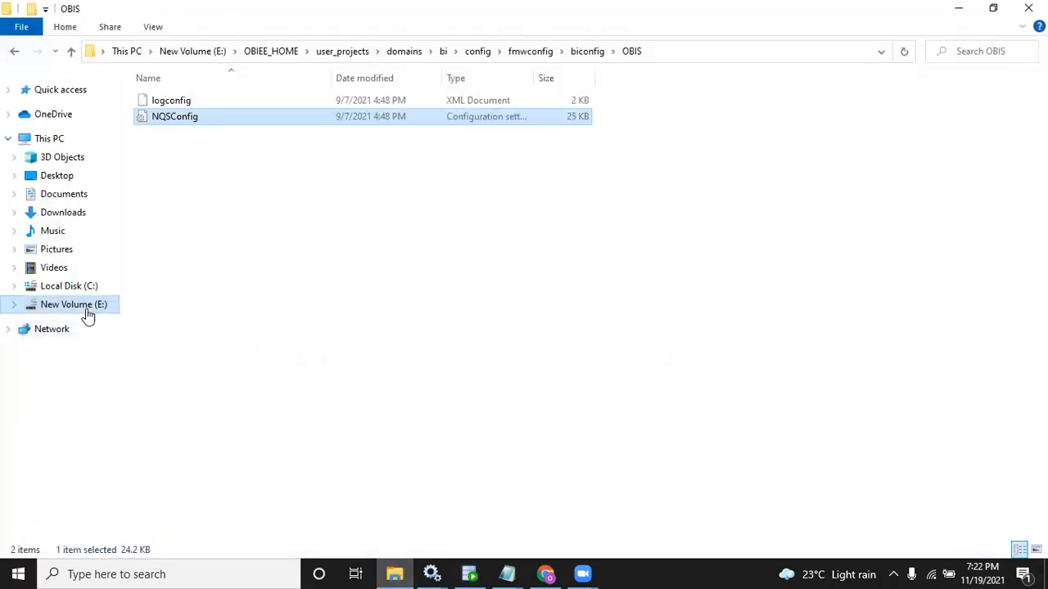
{"action": "left_click", "coordinate": [87, 314]}
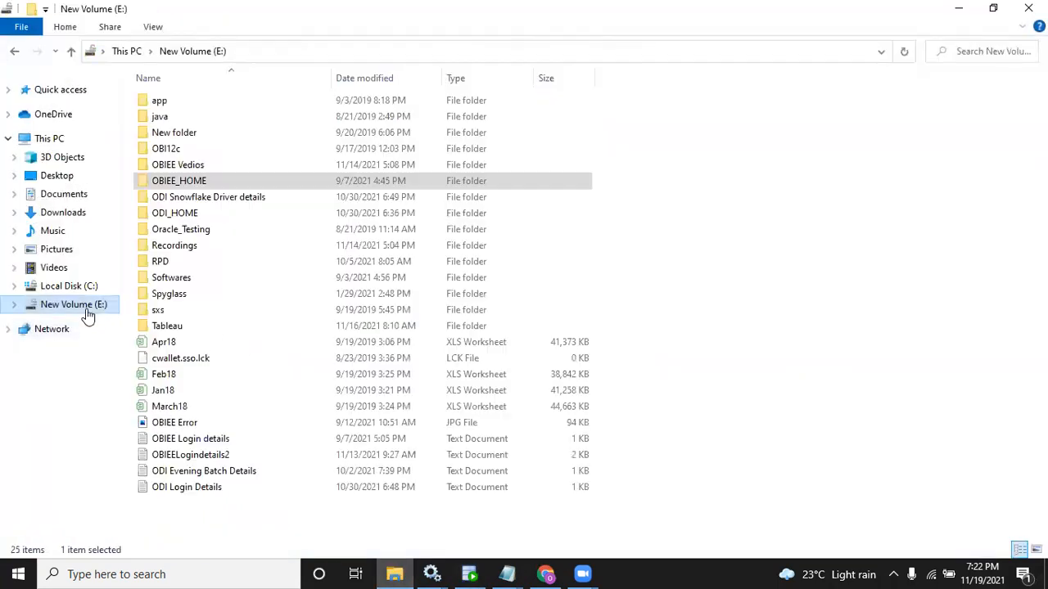
{"action": "double_click", "coordinate": [201, 184]}
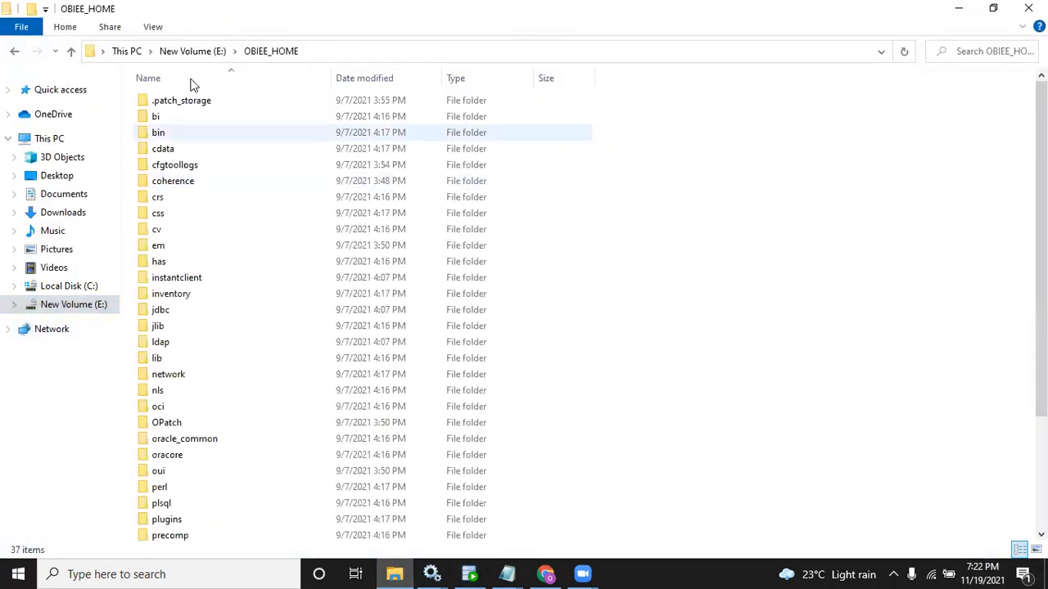
{"action": "left_click", "coordinate": [337, 51]}
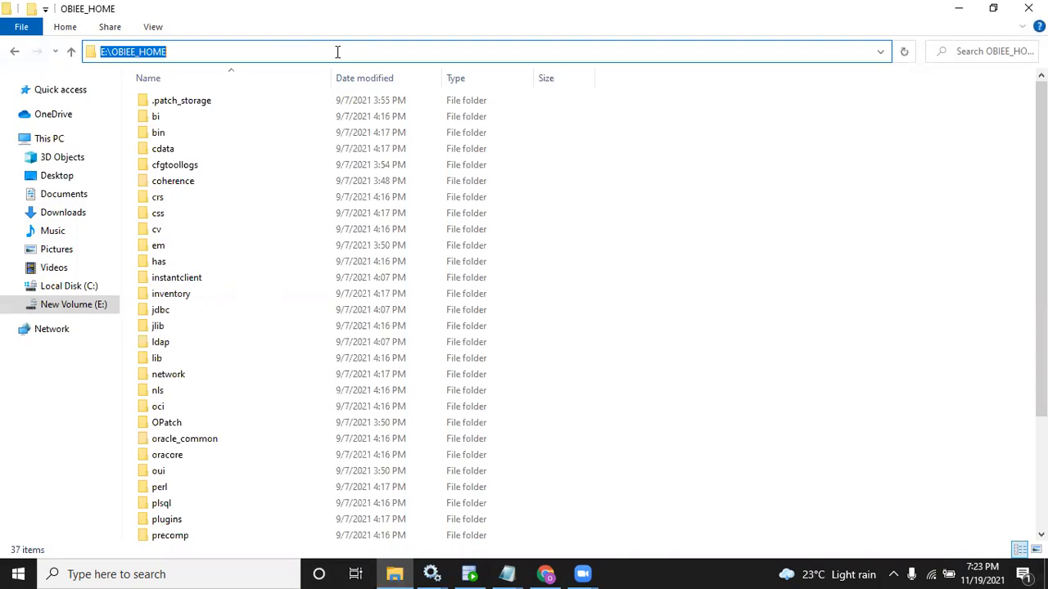
{"action": "left_click", "coordinate": [196, 310]}
{"action": "key", "text": "u"}
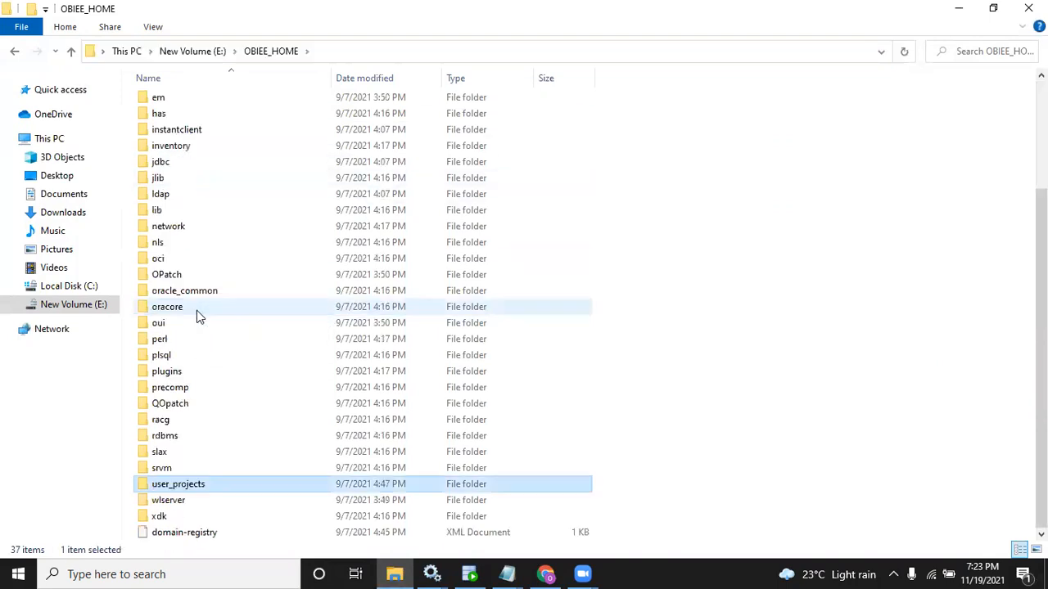
{"action": "key", "text": "Return"}
{"action": "key", "text": "d"}
{"action": "key", "text": "Return"}
{"action": "key", "text": "b"}
{"action": "key", "text": "Return"}
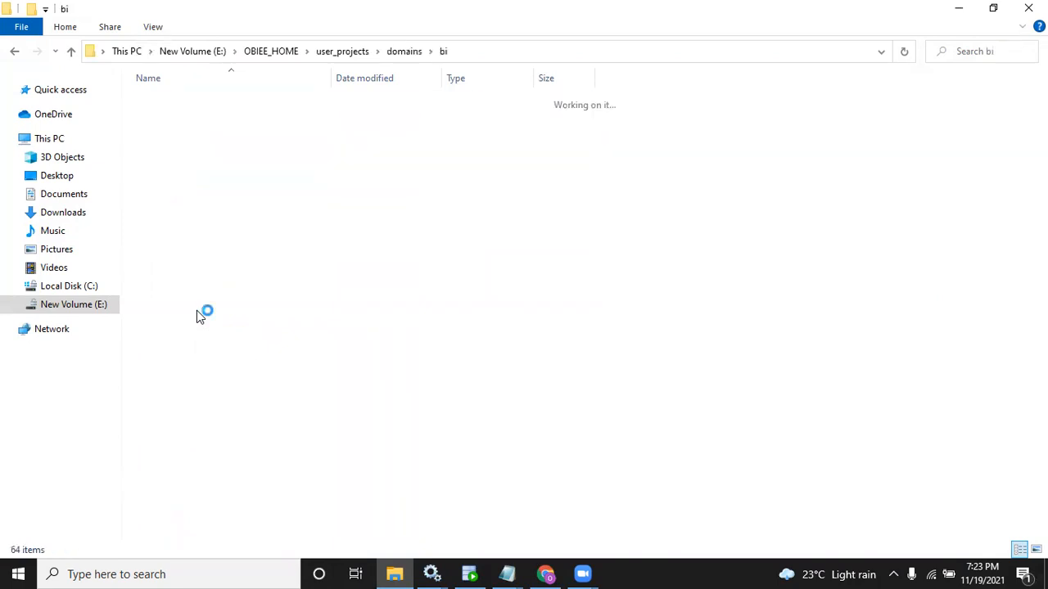
Step: Look at the admintool command file in bitools\bin and return to the bi domain folder
{"action": "key", "text": "b"}
{"action": "key", "text": "b"}
{"action": "key", "text": "b"}
{"action": "key", "text": "b"}
{"action": "key", "text": "b"}
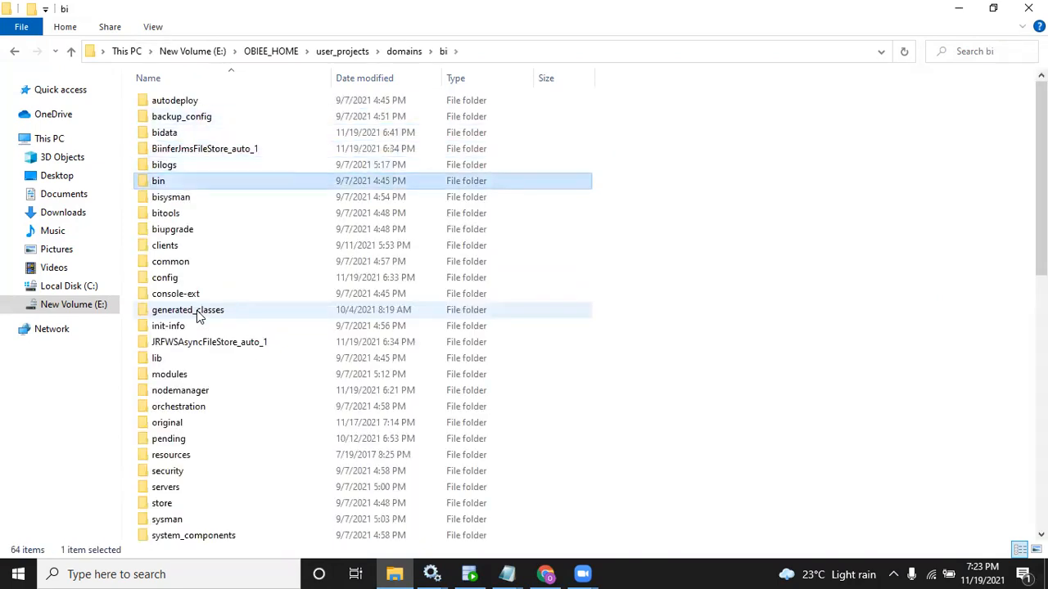
{"action": "key", "text": "b"}
{"action": "key", "text": "b"}
{"action": "key", "text": "Return"}
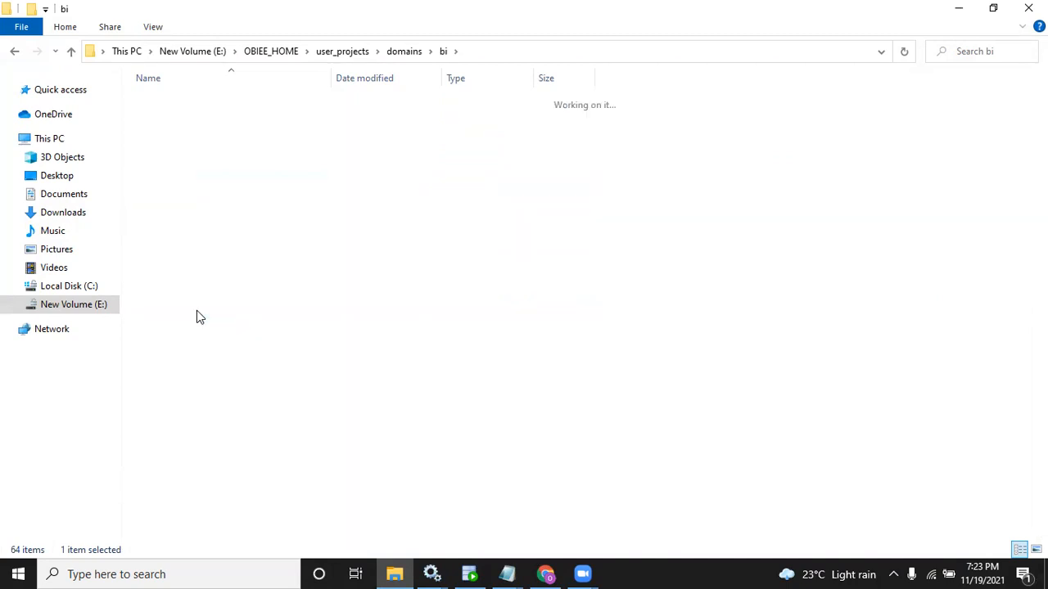
{"action": "key", "text": "b"}
{"action": "key", "text": "Return"}
{"action": "key", "text": "a"}
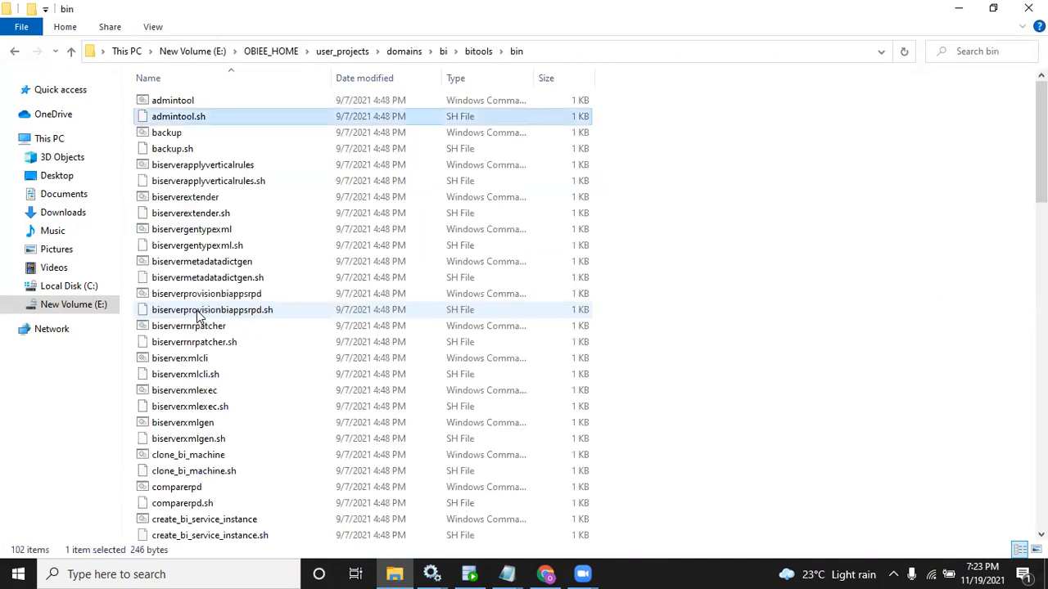
{"action": "key", "text": "Up"}
{"action": "key", "text": "BackSpace"}
{"action": "key", "text": "BackSpace"}
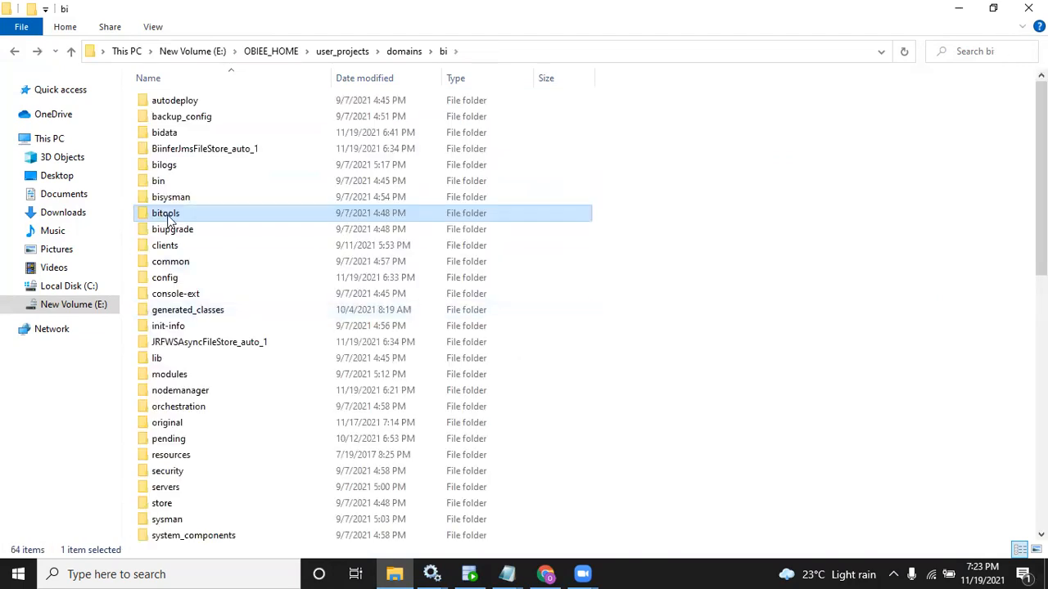
Step: Go into the config\fmwconfig\biconfig folder of the bi domain
{"action": "mouse_move", "coordinate": [172, 282]}
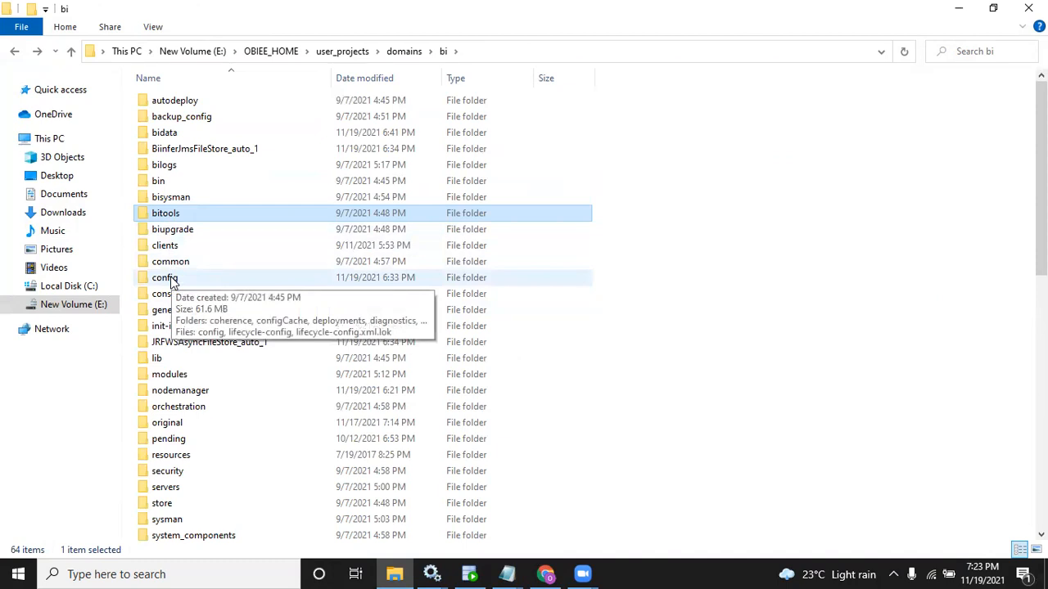
{"action": "double_click", "coordinate": [168, 279]}
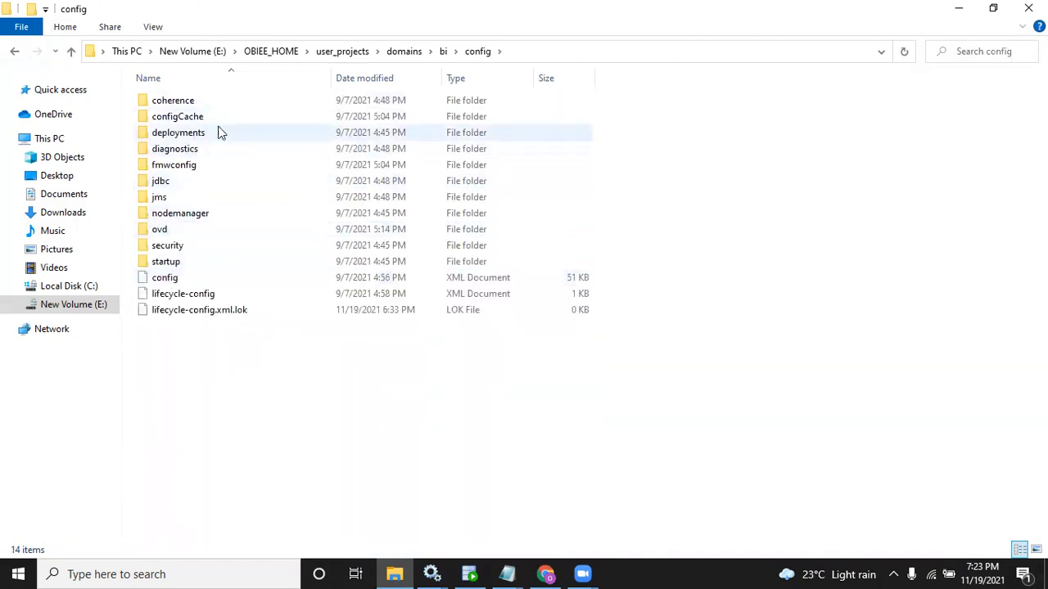
{"action": "left_click", "coordinate": [183, 167]}
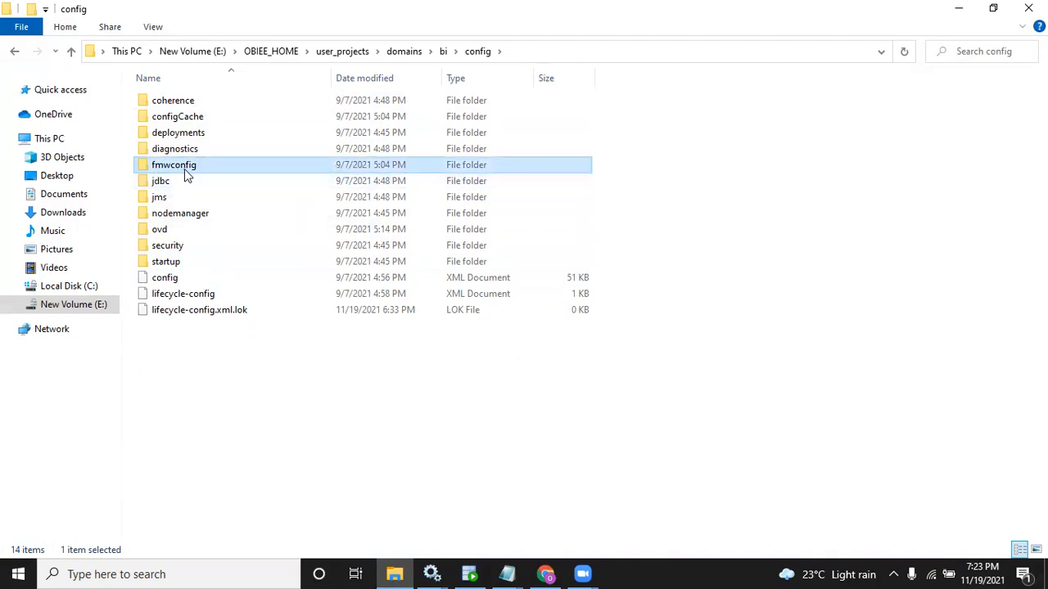
{"action": "double_click", "coordinate": [184, 168]}
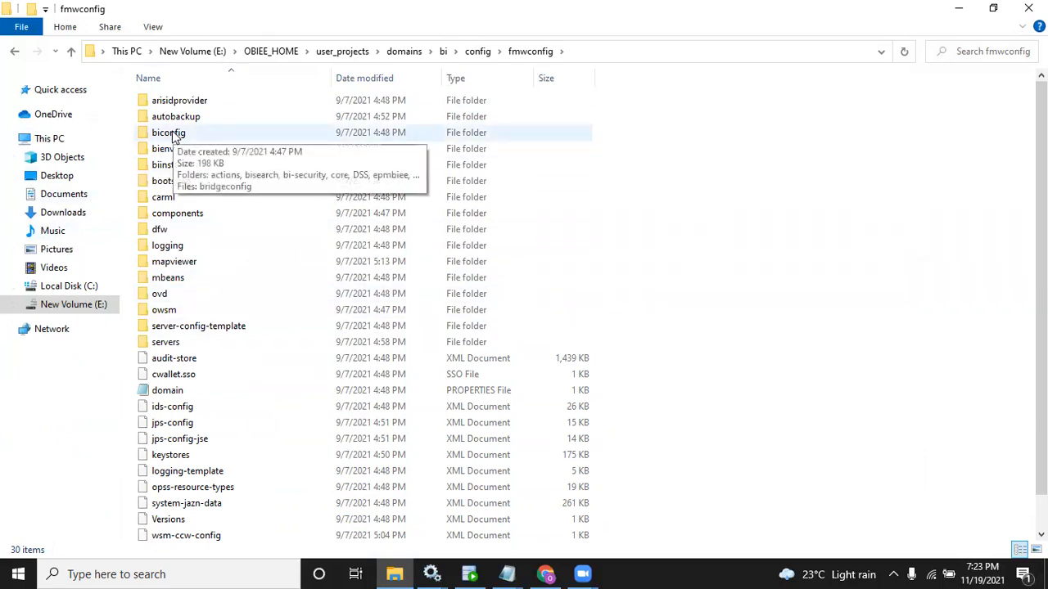
{"action": "double_click", "coordinate": [159, 139]}
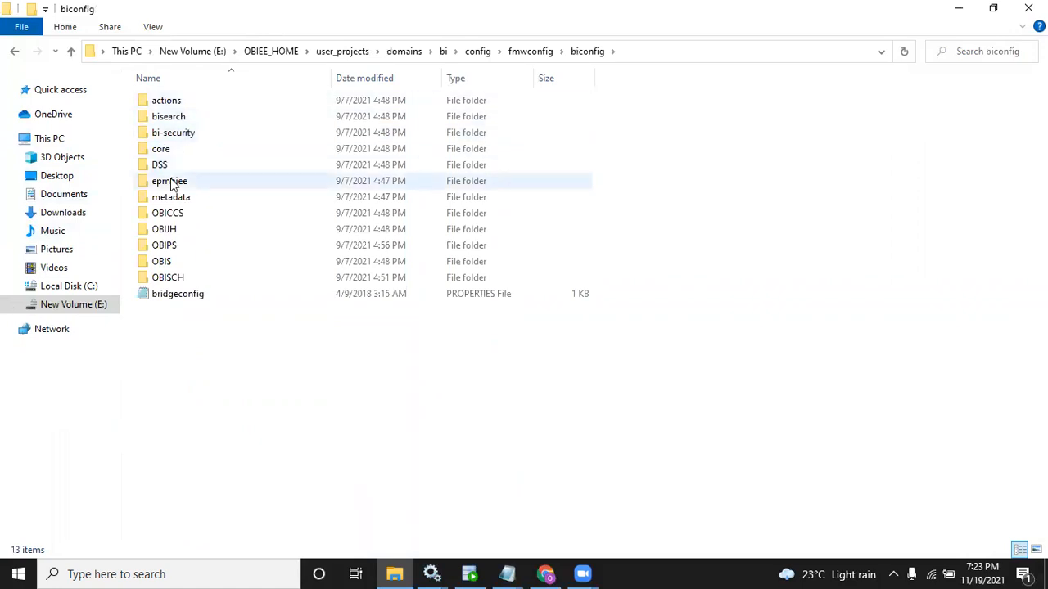
Step: Open the NQSConfig file from the OBIS folder in Notepad
{"action": "left_click", "coordinate": [188, 235]}
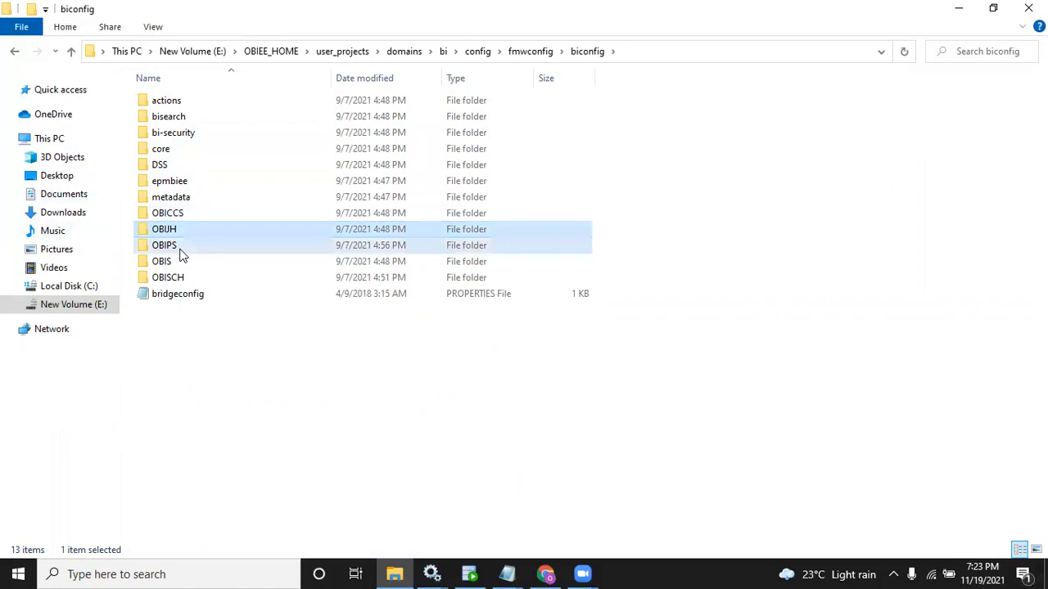
{"action": "left_click", "coordinate": [180, 251]}
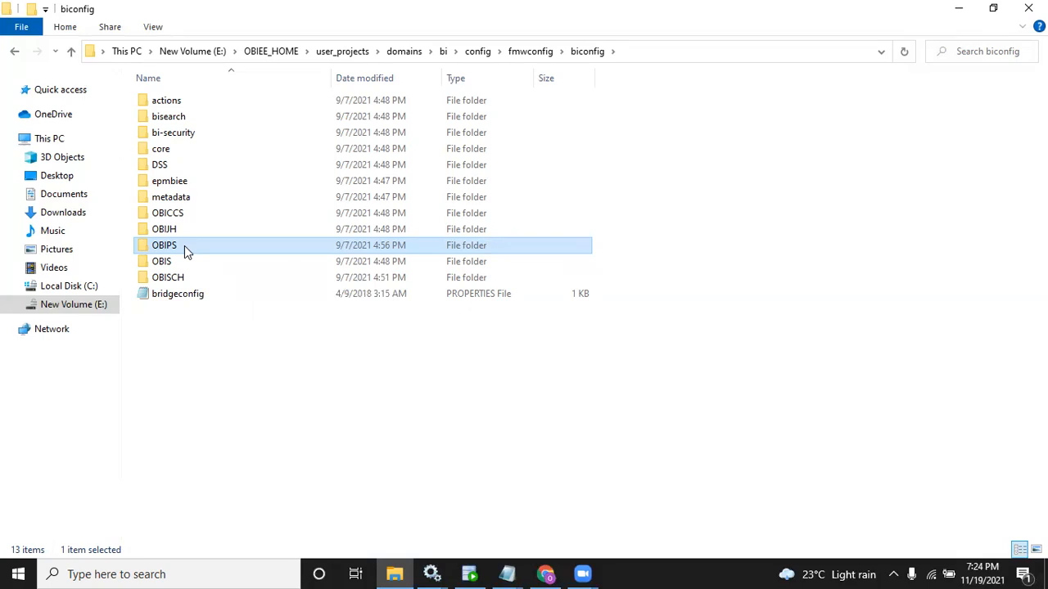
{"action": "double_click", "coordinate": [171, 267]}
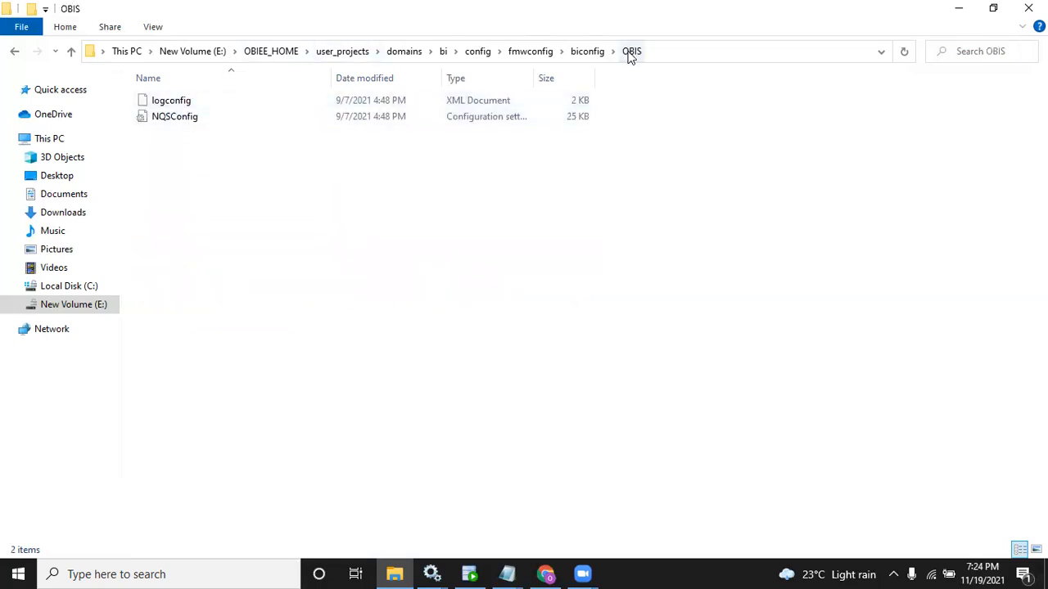
{"action": "left_click", "coordinate": [185, 119]}
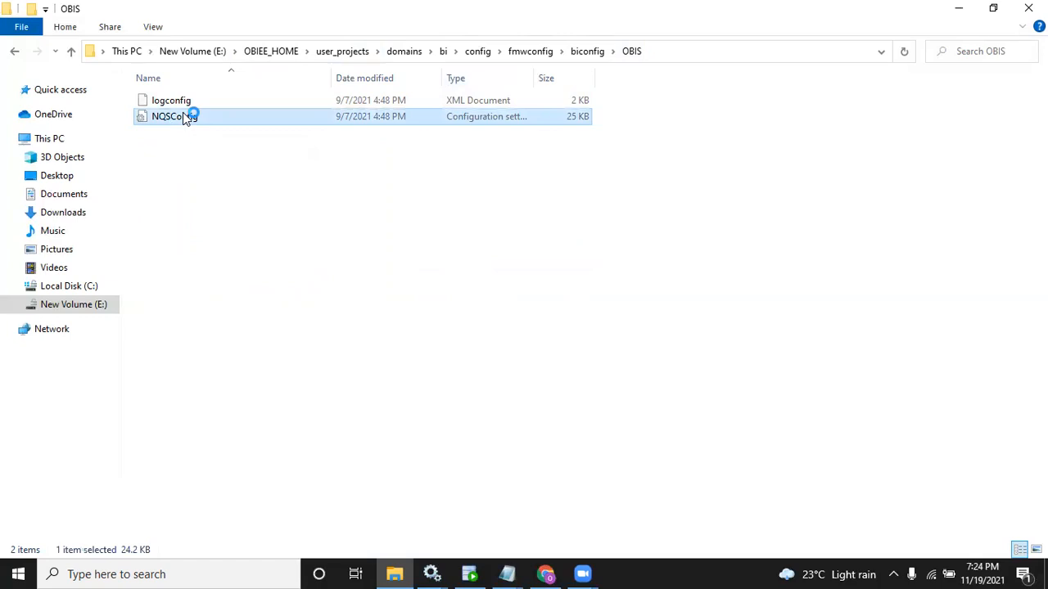
{"action": "double_click", "coordinate": [278, 125]}
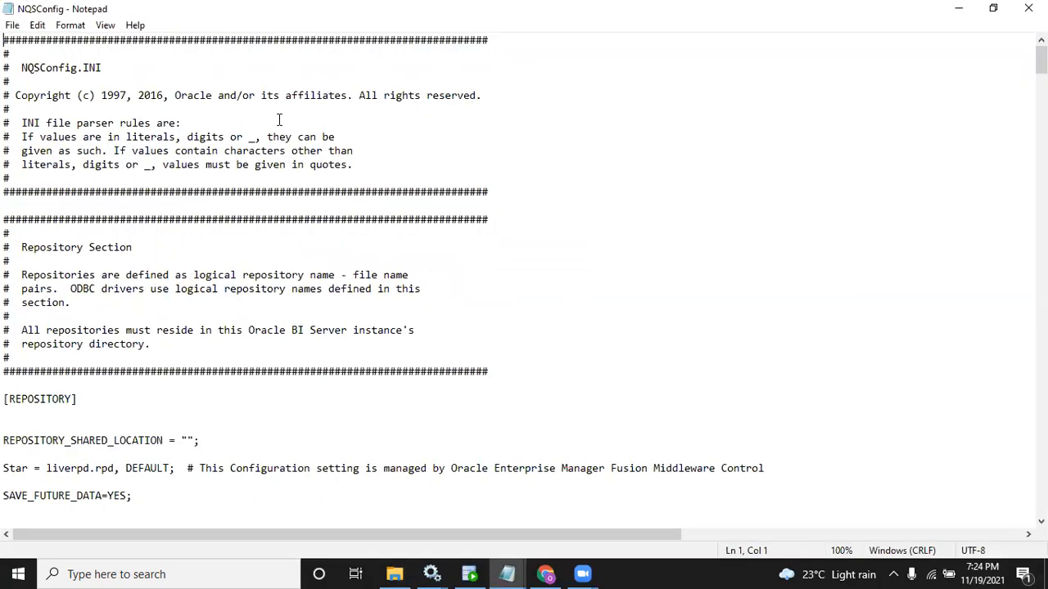
Step: Search the file for "usage" and go to the ENABLE setting in the [USAGE_TRACKING] section
{"action": "key", "text": "ctrl+f"}
{"action": "type", "text": "usage"}
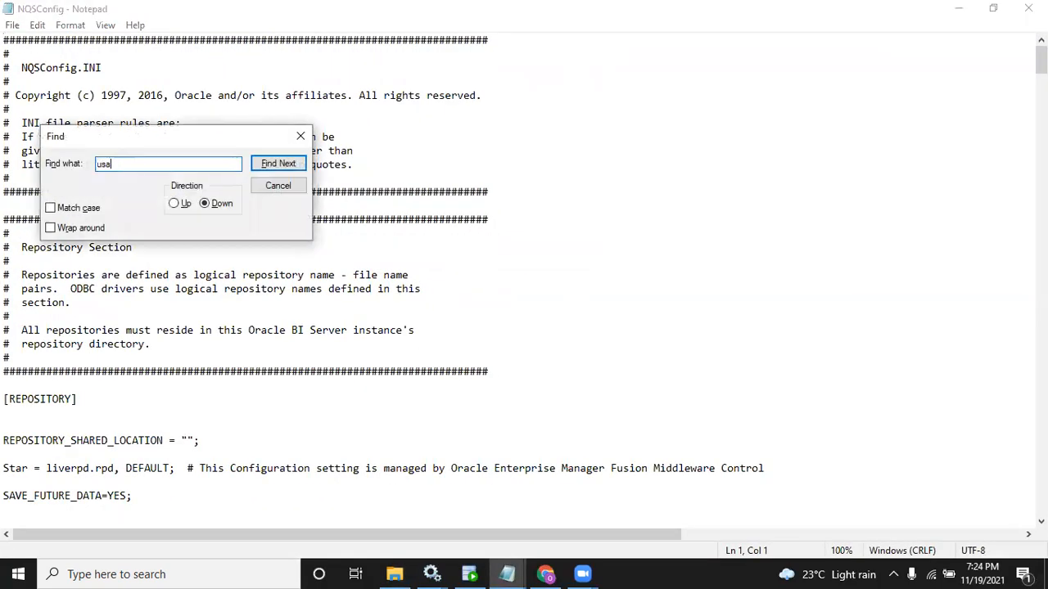
{"action": "key", "text": "Return"}
{"action": "left_click", "coordinate": [282, 359]}
{"action": "key", "text": "Down"}
{"action": "key", "text": "Down"}
{"action": "key", "text": "Down"}
{"action": "key", "text": "Down"}
{"action": "key", "text": "Down"}
{"action": "key", "text": "Down"}
{"action": "key", "text": "Down"}
{"action": "key", "text": "Down"}
{"action": "key", "text": "Down"}
{"action": "key", "text": "Down"}
{"action": "key", "text": "Down"}
{"action": "key", "text": "Down"}
{"action": "key", "text": "Down"}
{"action": "key", "text": "Down"}
{"action": "key", "text": "Down"}
{"action": "key", "text": "Down"}
{"action": "key", "text": "Down"}
{"action": "key", "text": "Down"}
{"action": "key", "text": "Down"}
{"action": "key", "text": "Down"}
{"action": "key", "text": "Down"}
{"action": "key", "text": "Down"}
{"action": "key", "text": "Down"}
{"action": "key", "text": "Down"}
{"action": "key", "text": "Down"}
{"action": "key", "text": "Down"}
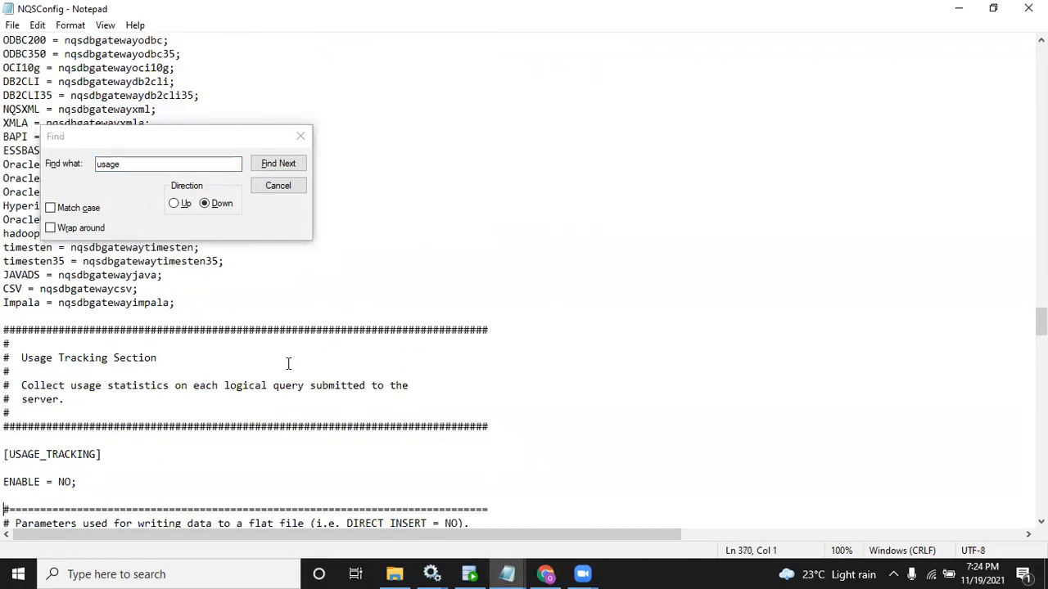
{"action": "left_click", "coordinate": [287, 187]}
Step: Set ENABLE to YES under [USAGE_TRACKING] and save the file
{"action": "left_click", "coordinate": [74, 421]}
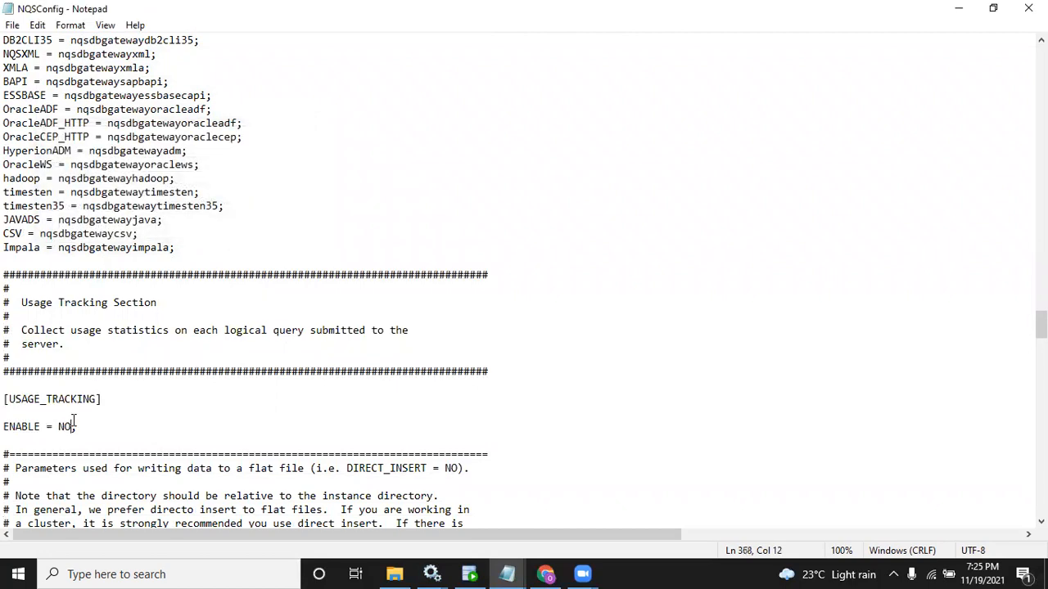
{"action": "key", "text": "BackSpace"}
{"action": "key", "text": "BackSpace"}
{"action": "type", "text": "YES"}
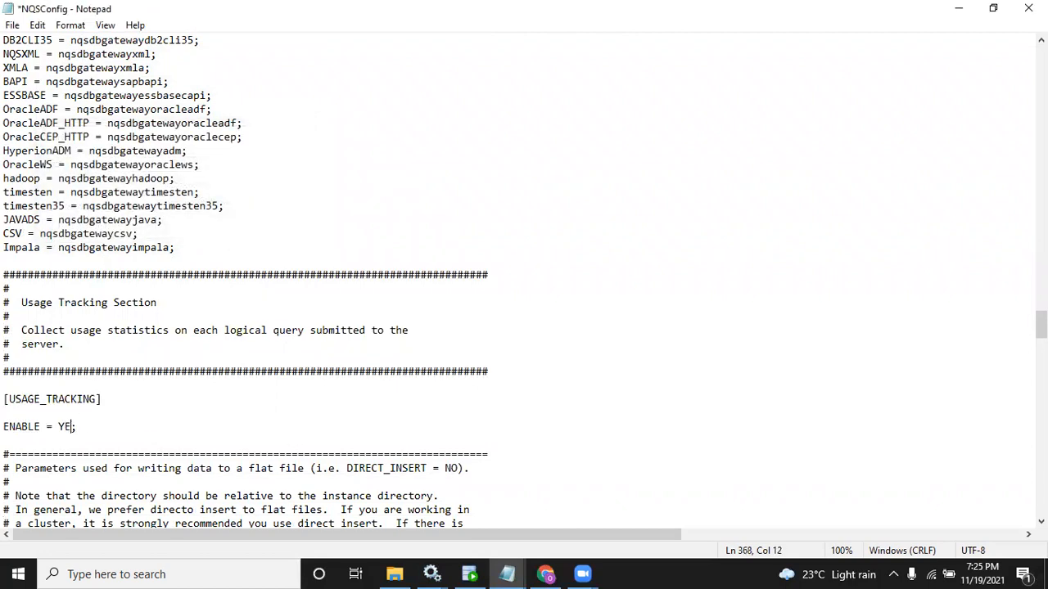
{"action": "key", "text": "ctrl+s"}
Step: Examine the flat-file parameters under [USAGE_TRACKING], from ENABLE to DIRECT_INSERT, including STORAGE_DIRECTORY
{"action": "key", "text": "Home"}
{"action": "key", "text": "Down"}
{"action": "key", "text": "Down"}
{"action": "key", "text": "Down"}
{"action": "key", "text": "Down"}
{"action": "key", "text": "Down"}
{"action": "key", "text": "Down"}
{"action": "key", "text": "Down"}
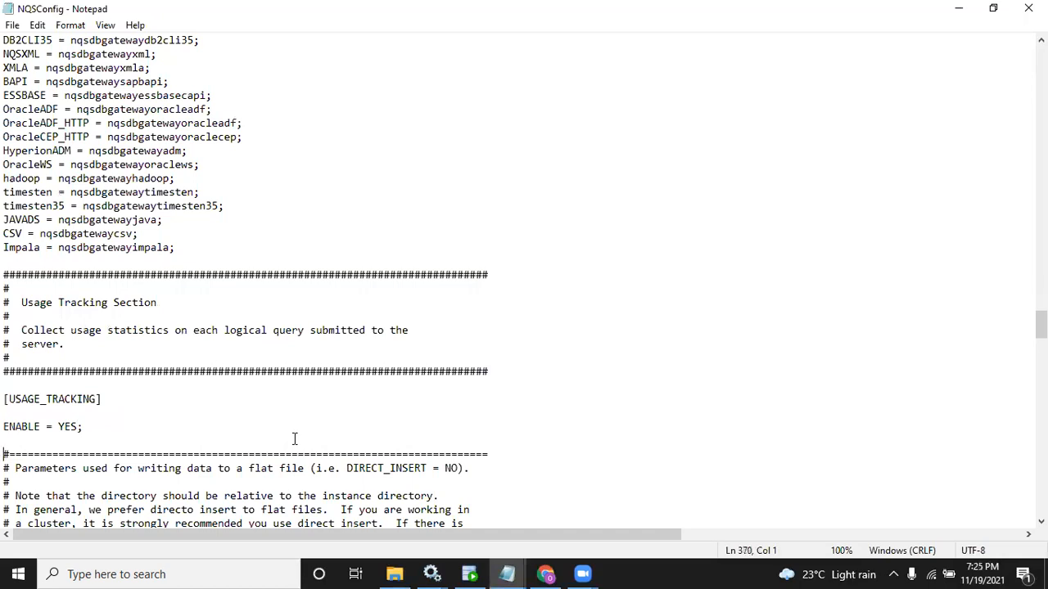
{"action": "key", "text": "Down"}
{"action": "key", "text": "Down"}
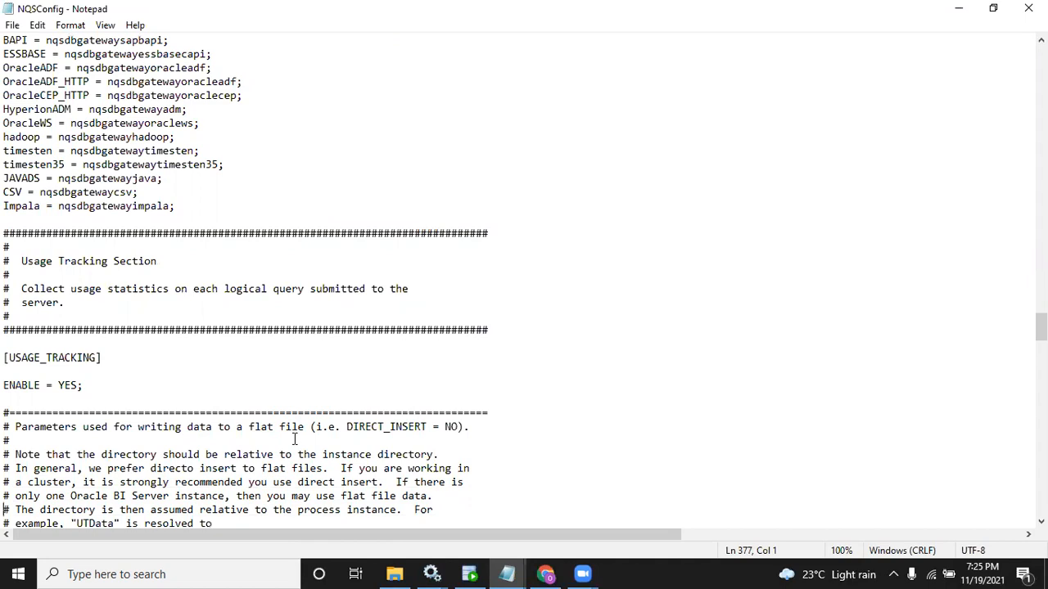
{"action": "key", "text": "Down"}
{"action": "key", "text": "Down"}
{"action": "key", "text": "Down"}
{"action": "key", "text": "Down"}
{"action": "key", "text": "Down"}
{"action": "key", "text": "Down"}
{"action": "key", "text": "Down"}
{"action": "key", "text": "Down"}
{"action": "key", "text": "Down"}
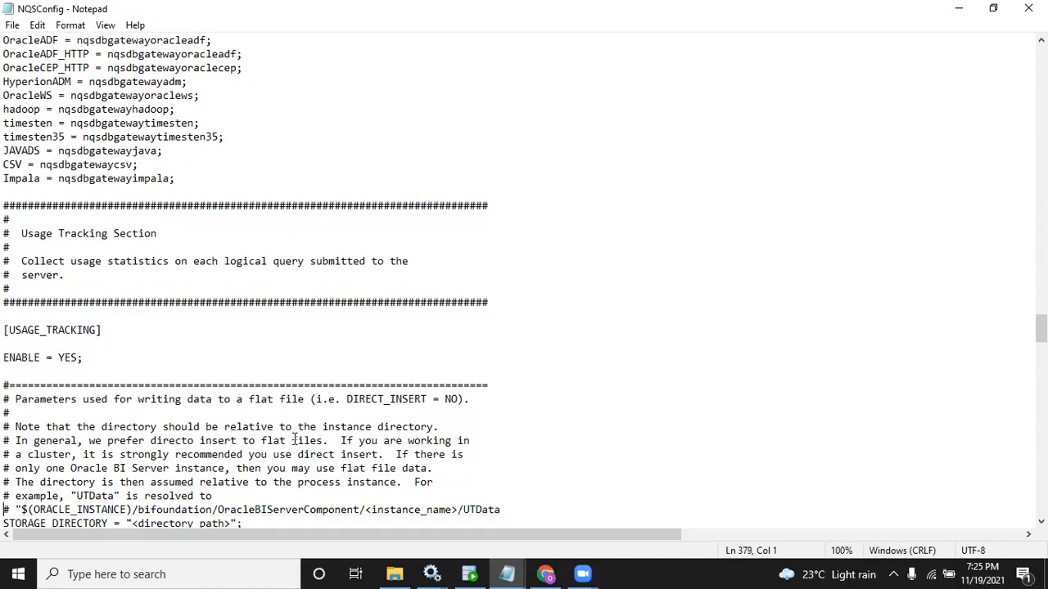
{"action": "key", "text": "Down"}
{"action": "key", "text": "Down"}
{"action": "key", "text": "Down"}
{"action": "key", "text": "Down"}
{"action": "key", "text": "Down"}
{"action": "key", "text": "Down"}
{"action": "key", "text": "Down"}
{"action": "key", "text": "Down"}
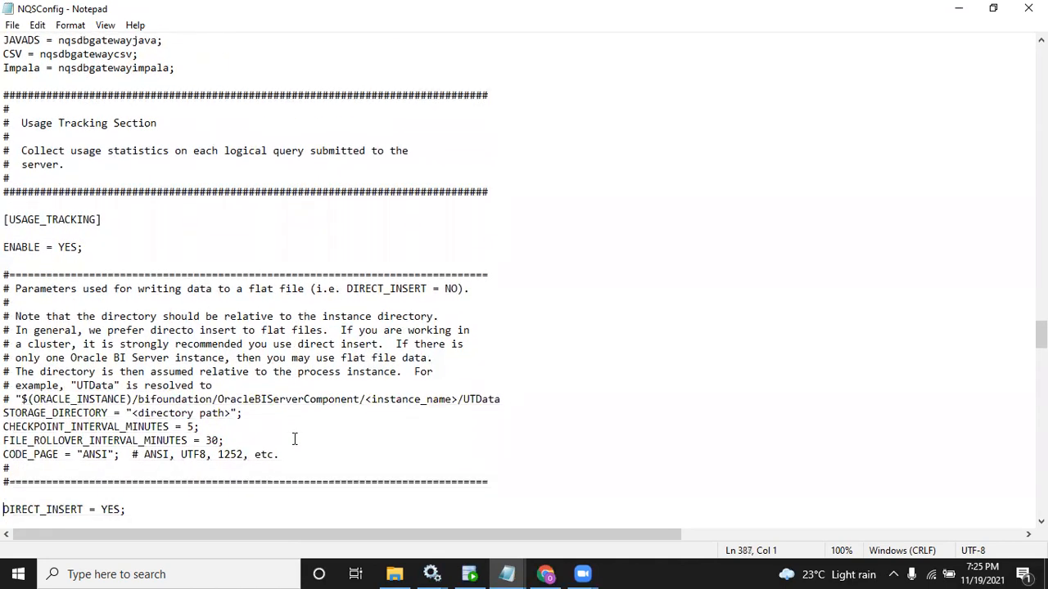
{"action": "left_click_drag", "start_coordinate": [39, 412], "coordinate": [127, 413]}
{"action": "left_click", "coordinate": [127, 412]}
Step: Go to the table-insert parameters below DIRECT_INSERT and examine the PHYSICAL_TABLE_NAME placeholder value
{"action": "key", "text": "Down"}
{"action": "key", "text": "Down"}
{"action": "key", "text": "Down"}
{"action": "key", "text": "Down"}
{"action": "key", "text": "Down"}
{"action": "key", "text": "Down"}
{"action": "key", "text": "Down"}
{"action": "key", "text": "Down"}
{"action": "key", "text": "Down"}
{"action": "key", "text": "Down"}
{"action": "key", "text": "Down"}
{"action": "key", "text": "Down"}
{"action": "key", "text": "Down"}
{"action": "key", "text": "Down"}
{"action": "key", "text": "Down"}
{"action": "key", "text": "Down"}
{"action": "key", "text": "Down"}
{"action": "key", "text": "Down"}
{"action": "key", "text": "Down"}
{"action": "key", "text": "Down"}
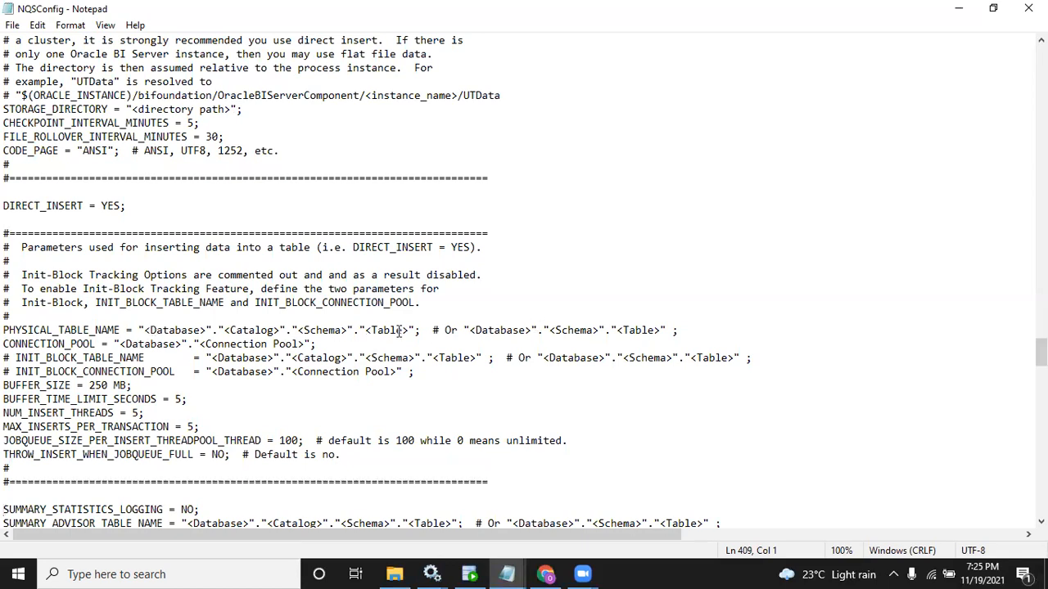
{"action": "double_click", "coordinate": [182, 330]}
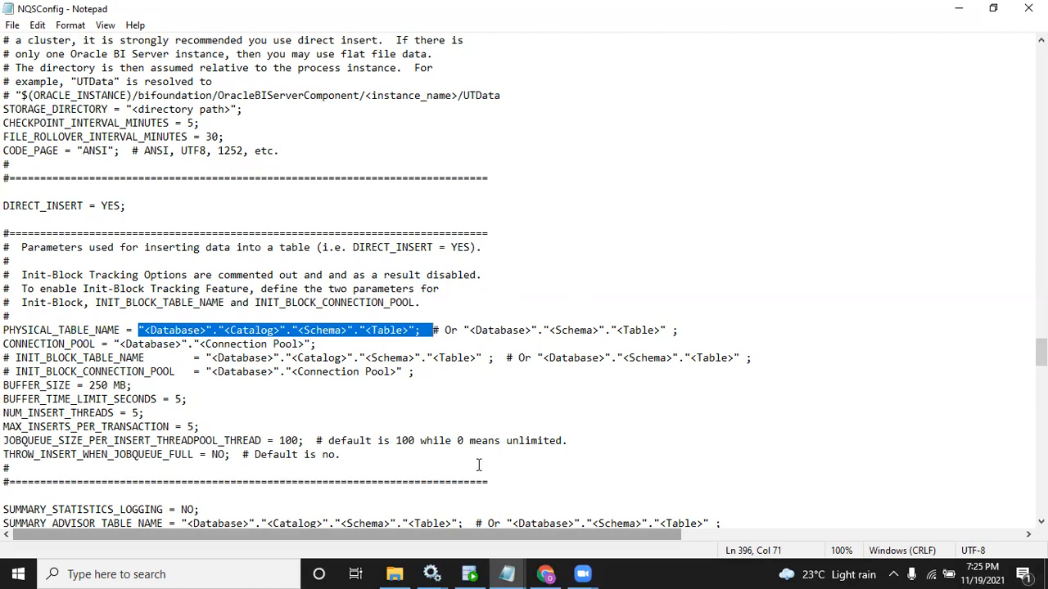
Step: Switch to File Explorer and launch admintool from the bi domain's bitools\bin folder
{"action": "left_click", "coordinate": [395, 574]}
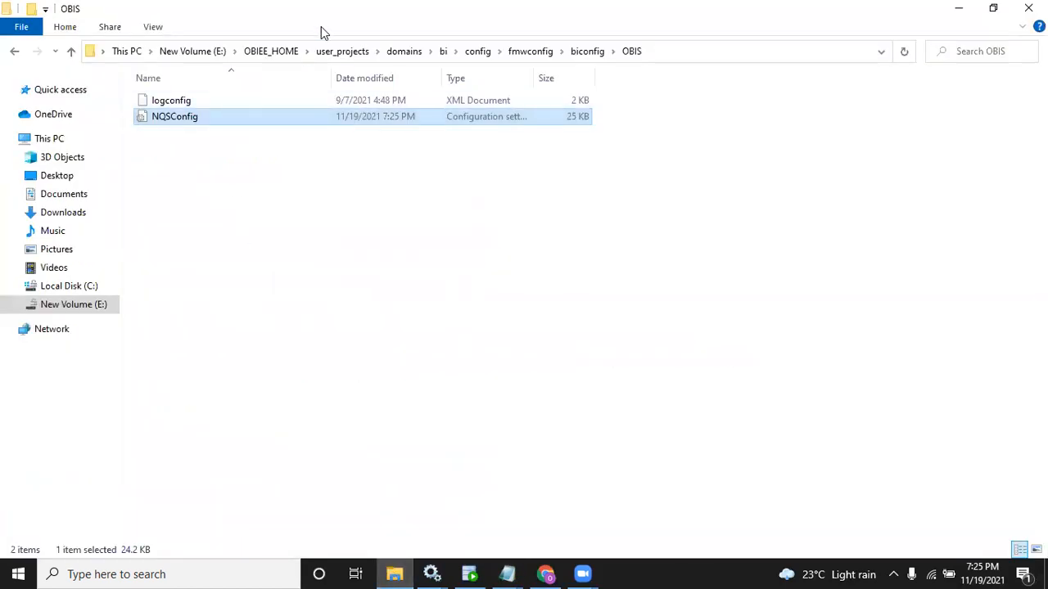
{"action": "left_click", "coordinate": [443, 52]}
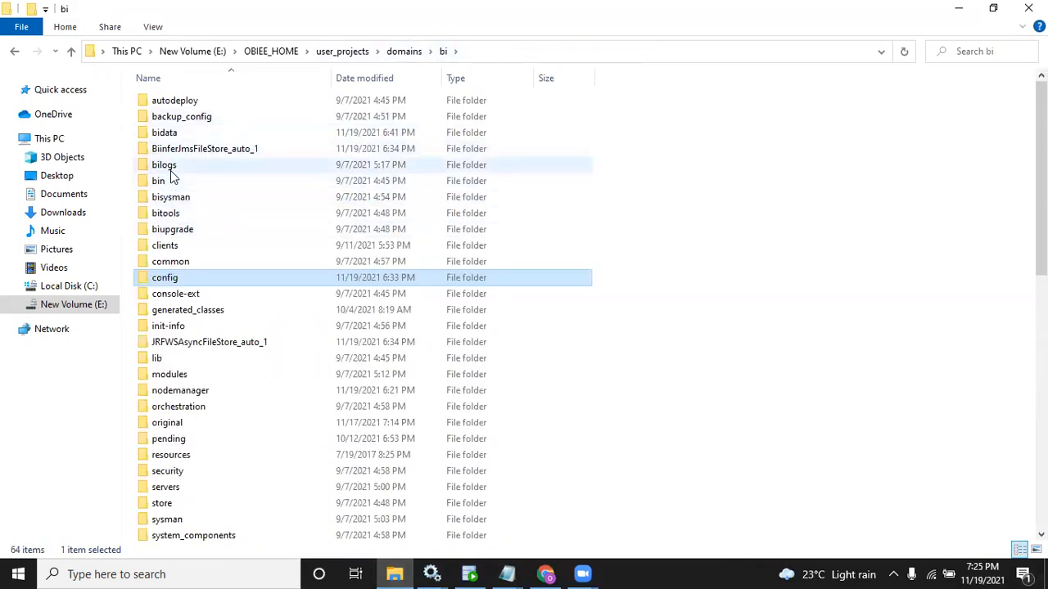
{"action": "double_click", "coordinate": [182, 214]}
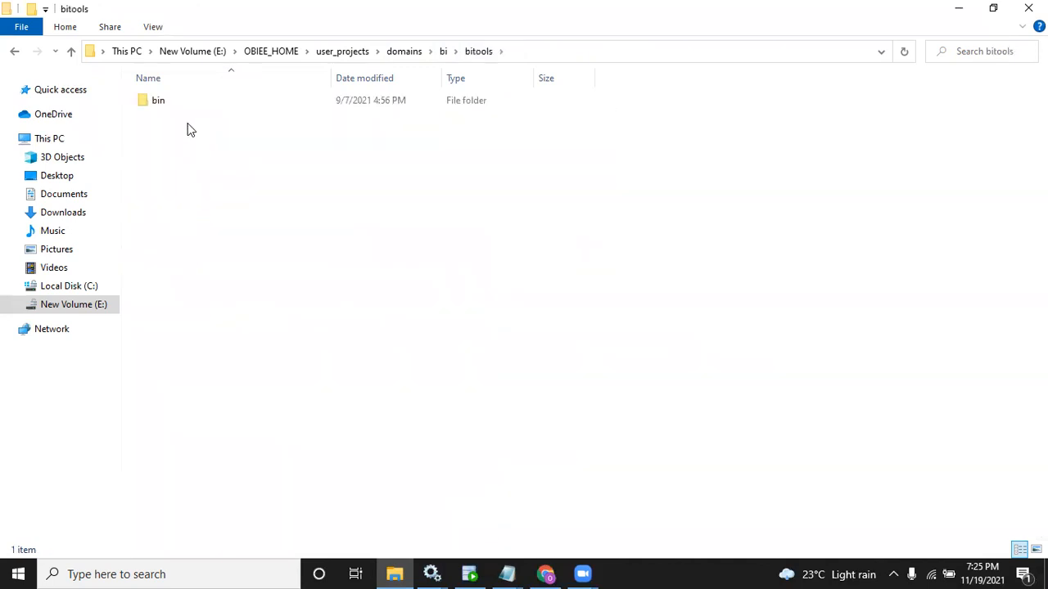
{"action": "double_click", "coordinate": [182, 102]}
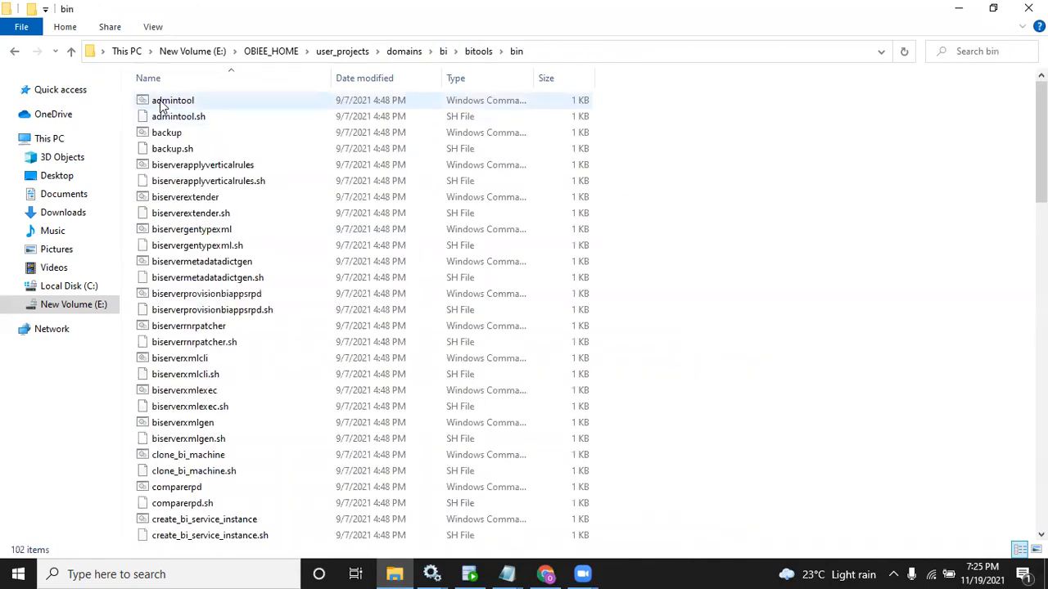
{"action": "double_click", "coordinate": [160, 103]}
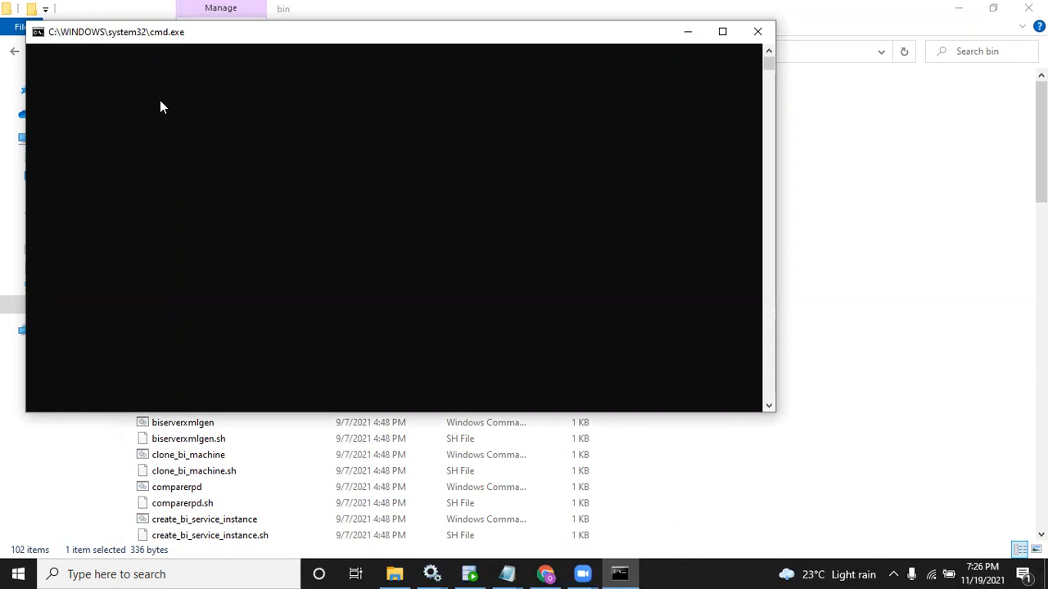
Step: Back in NQSConfig in Notepad, examine the Database, Schema, Table and Connection Pool placeholders in PHYSICAL_TABLE_NAME and CONNECTION_POOL
{"action": "left_click", "coordinate": [505, 574]}
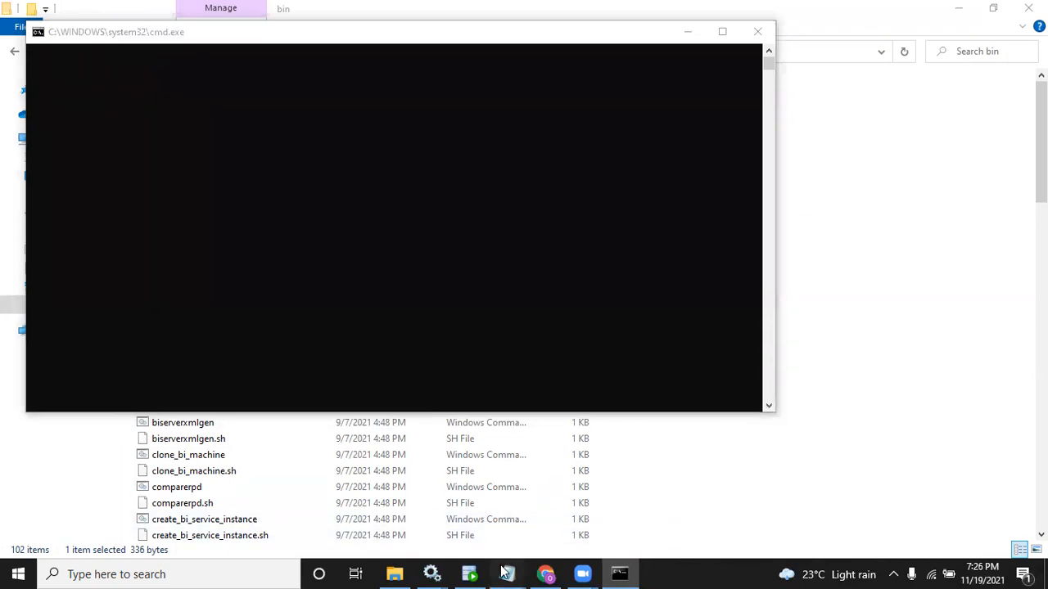
{"action": "left_click", "coordinate": [637, 505]}
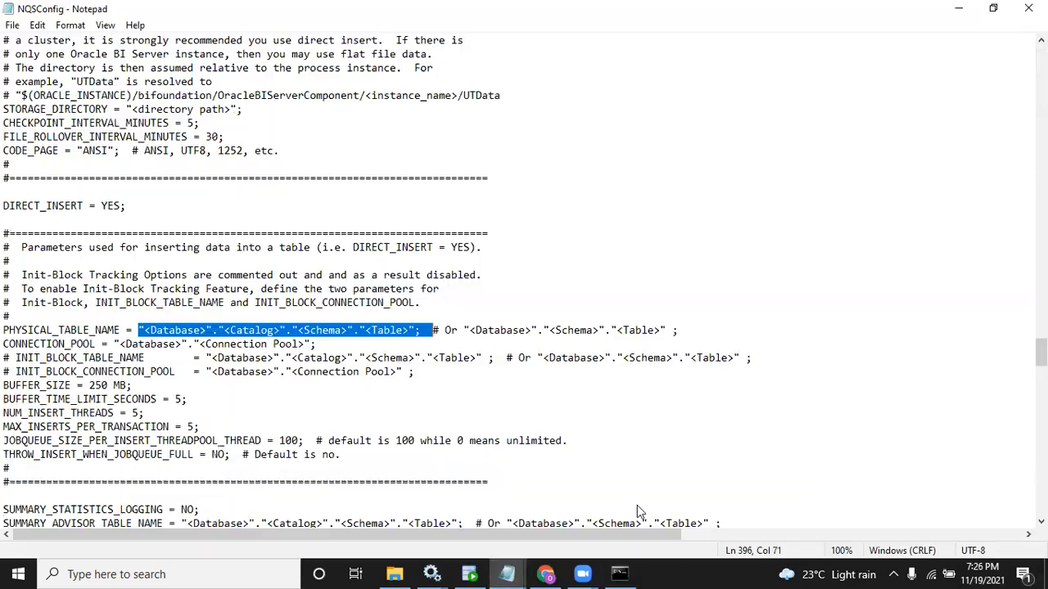
{"action": "left_click", "coordinate": [307, 330]}
{"action": "left_click", "coordinate": [145, 330]}
{"action": "left_click_drag", "start_coordinate": [145, 330], "coordinate": [212, 329]}
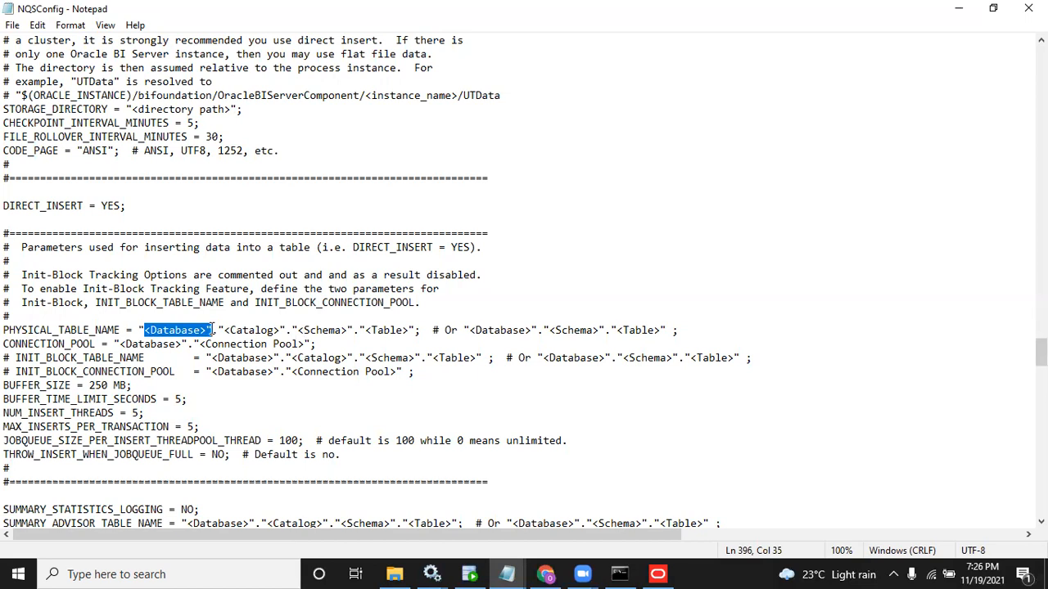
{"action": "left_click", "coordinate": [145, 330]}
{"action": "left_click", "coordinate": [206, 330]}
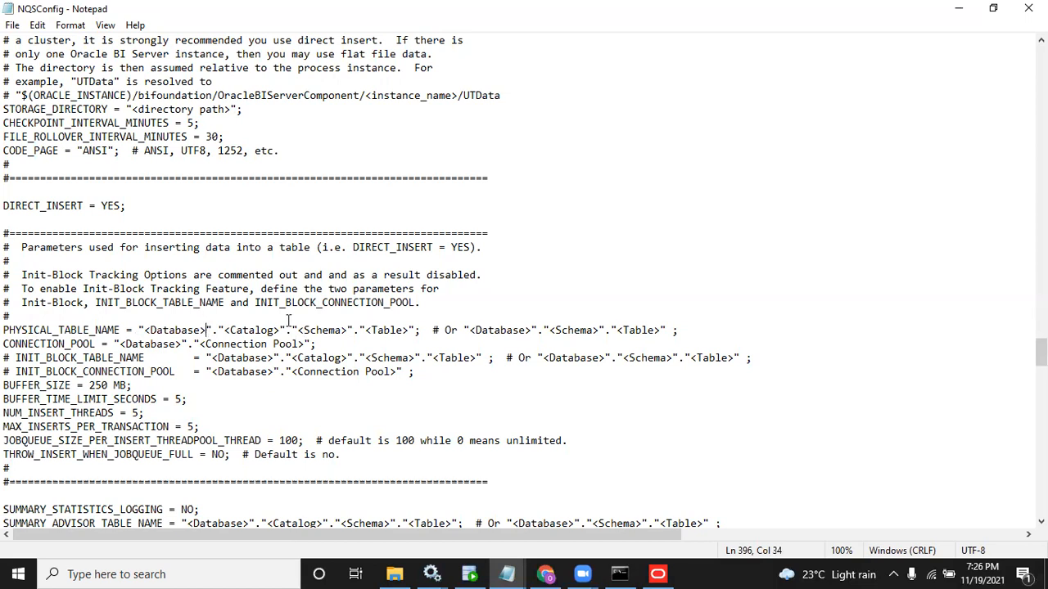
{"action": "left_click_drag", "start_coordinate": [297, 330], "coordinate": [409, 330]}
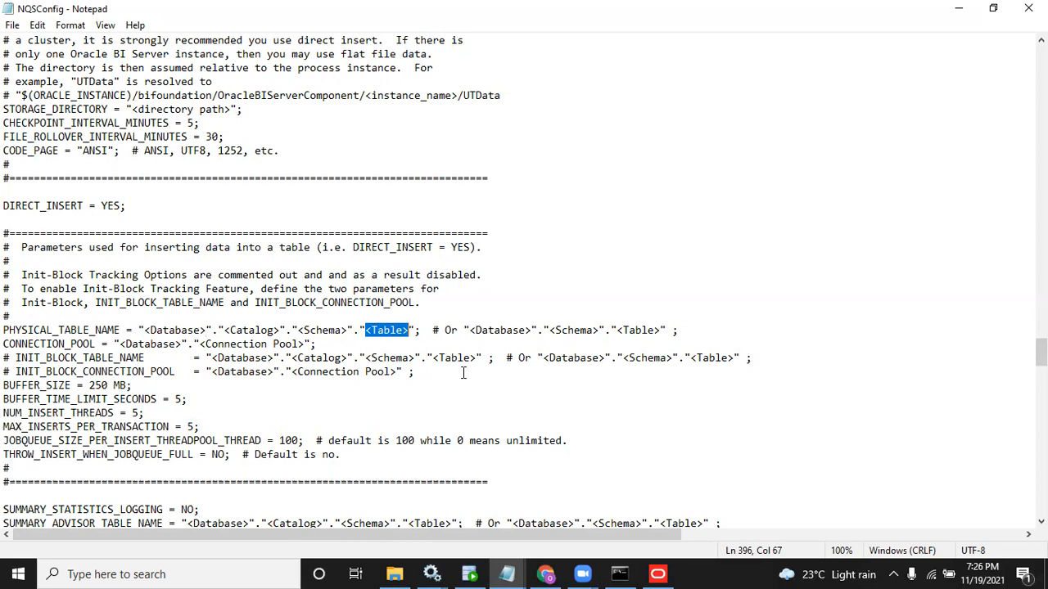
{"action": "left_click_drag", "start_coordinate": [144, 330], "coordinate": [198, 331]}
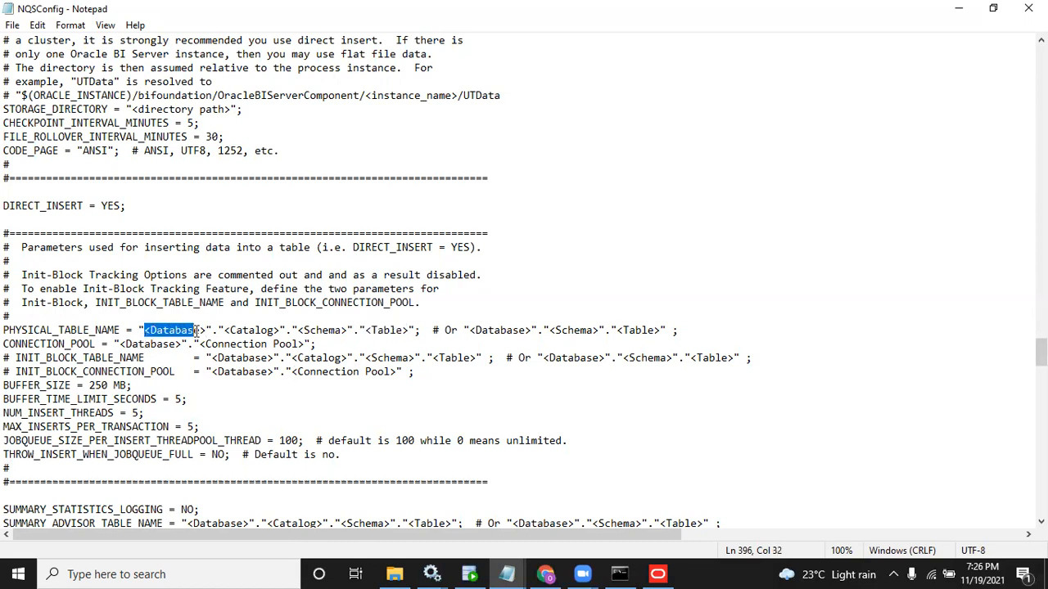
{"action": "left_click_drag", "start_coordinate": [303, 330], "coordinate": [399, 327]}
{"action": "left_click_drag", "start_coordinate": [119, 344], "coordinate": [305, 345]}
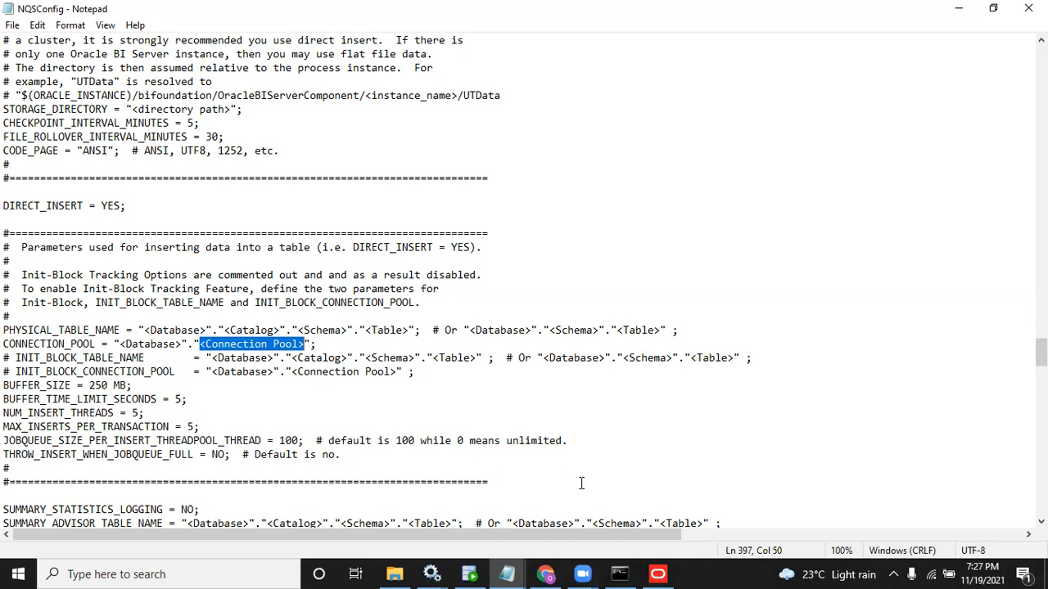
Step: Switch to the Oracle BI Administration Tool, open 03092021.rpd offline with the repository password, and maximize the window
{"action": "left_click", "coordinate": [660, 573]}
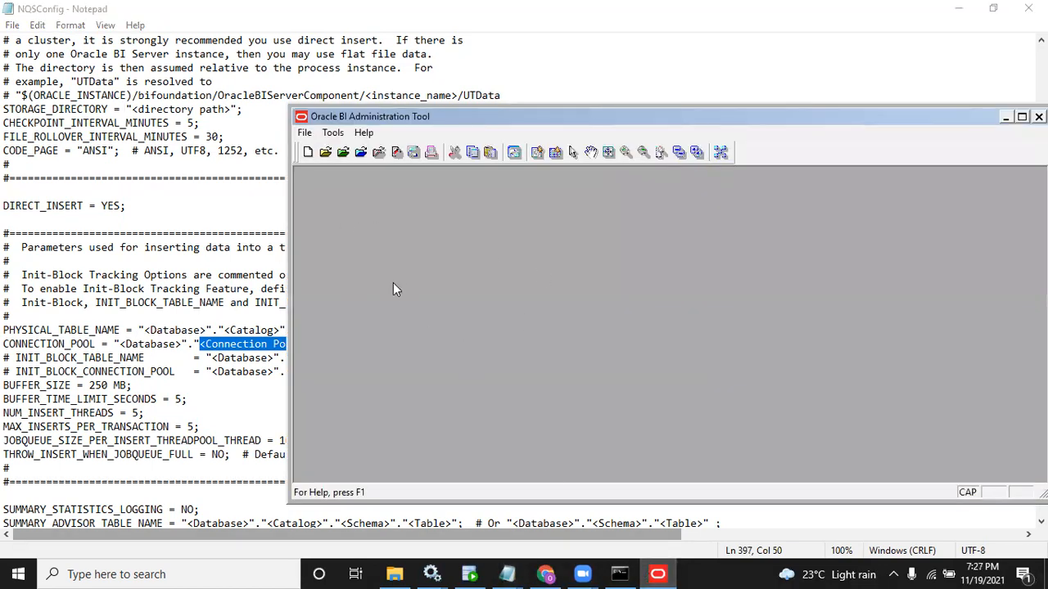
{"action": "left_click", "coordinate": [325, 152]}
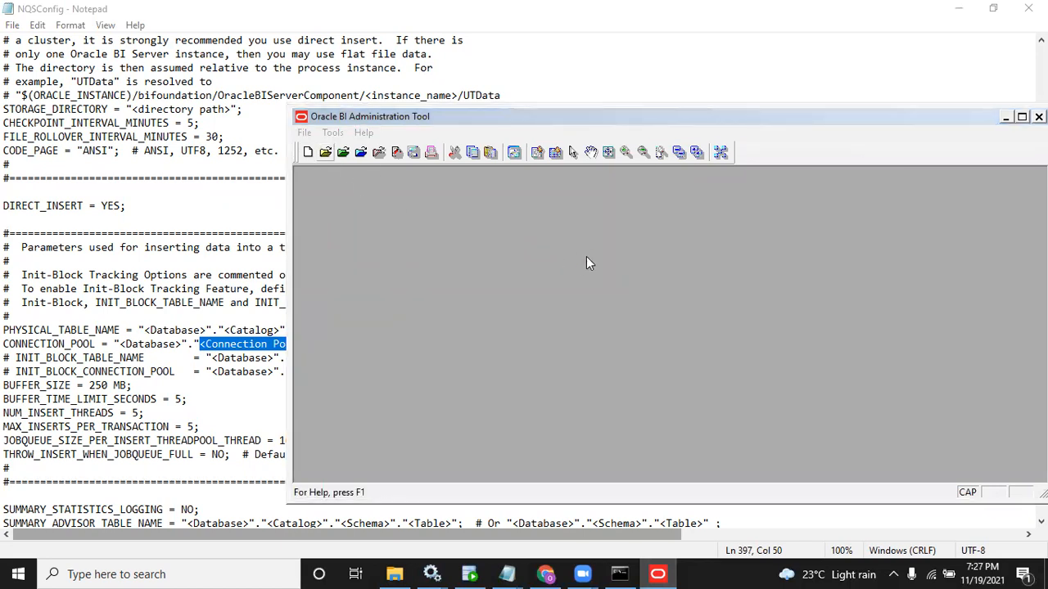
{"action": "double_click", "coordinate": [571, 214]}
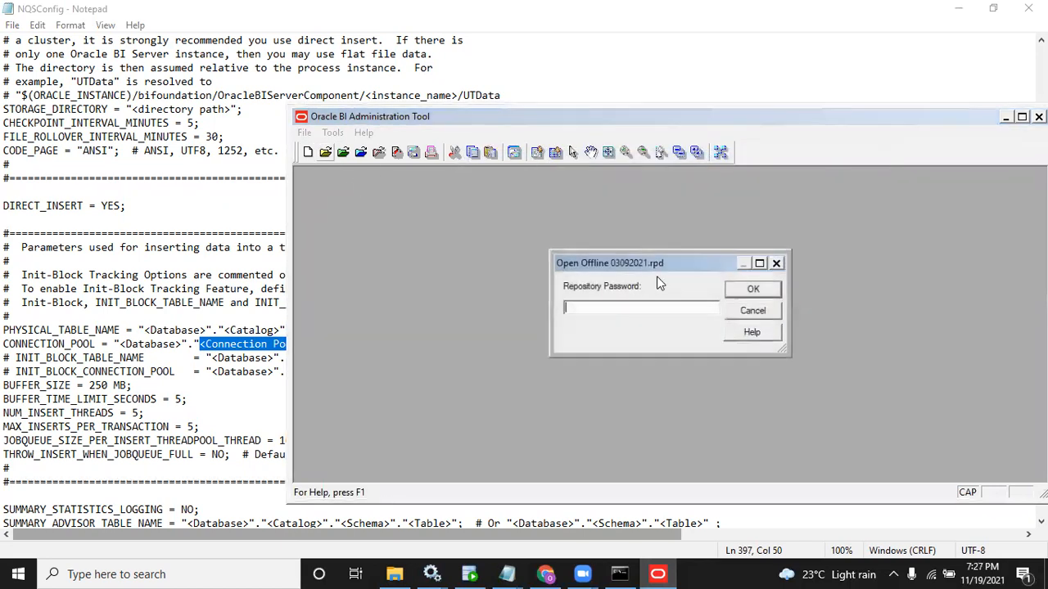
{"action": "type", "text": "*"}
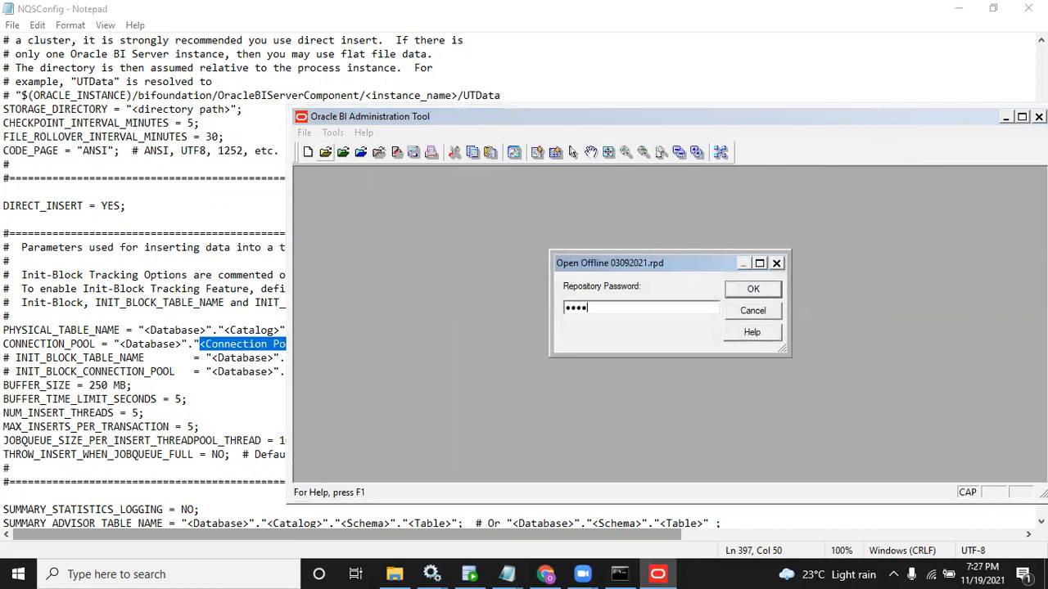
{"action": "key", "text": "Return"}
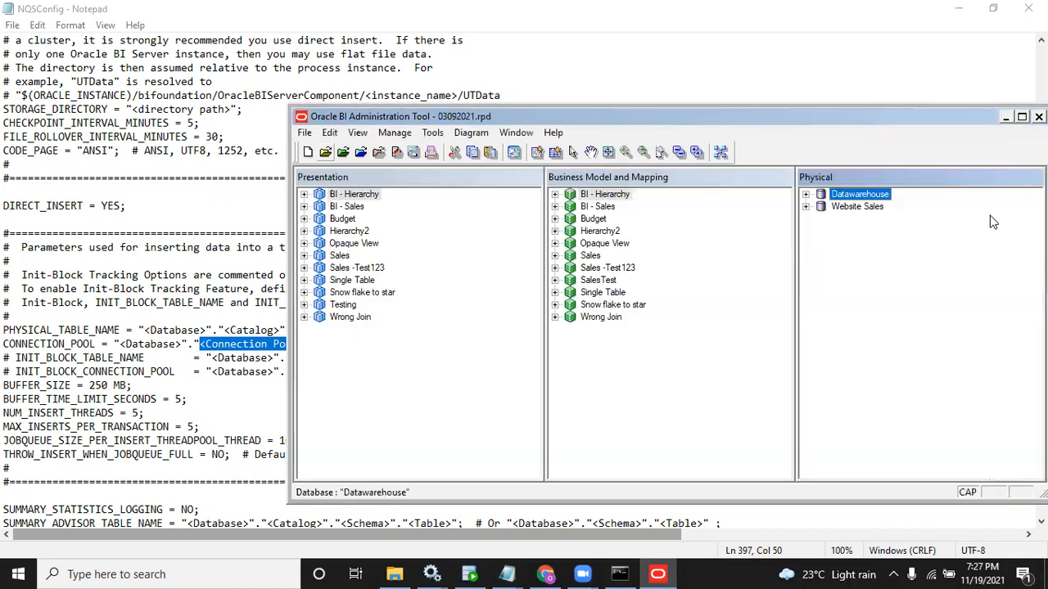
{"action": "left_click", "coordinate": [1022, 117]}
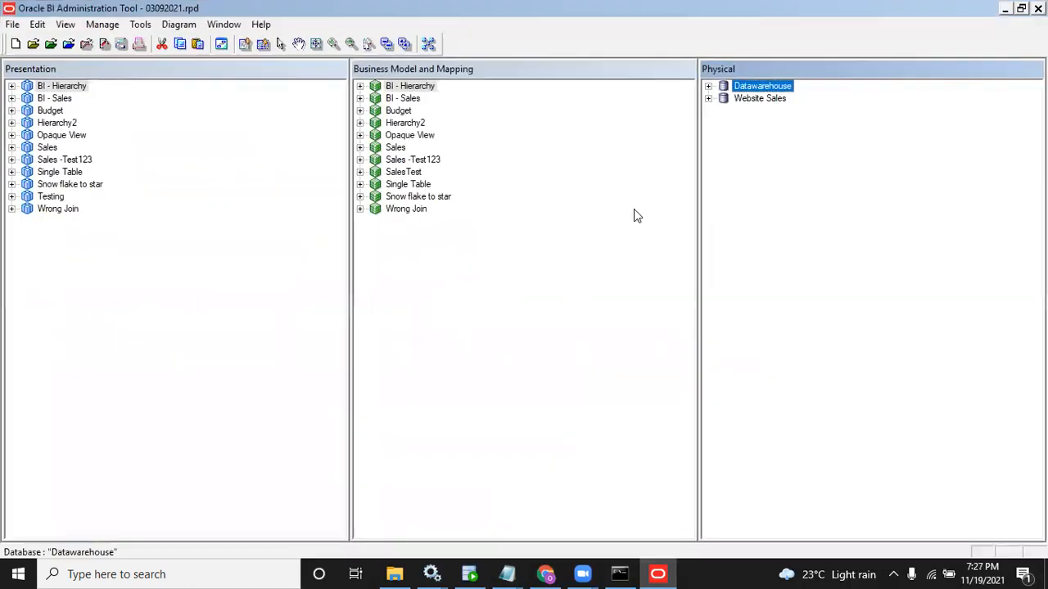
Step: Create a new database named Usage_Tacking in the Physical layer with Oracle 12c as its database type
{"action": "right_click", "coordinate": [727, 187]}
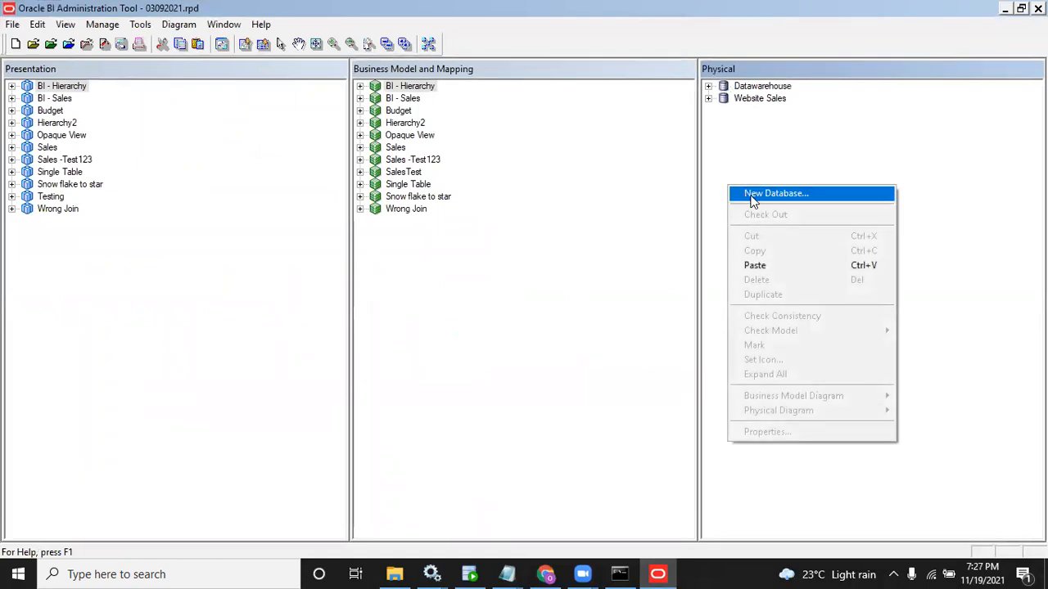
{"action": "left_click", "coordinate": [751, 197]}
{"action": "type", "text": "Usage"}
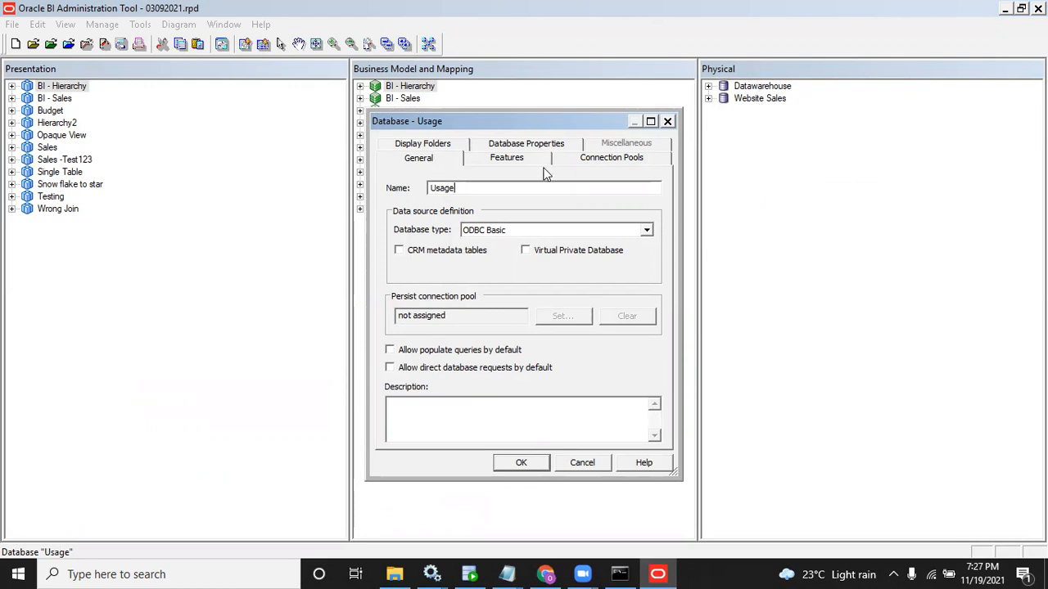
{"action": "type", "text": "_Tacking"}
{"action": "left_click", "coordinate": [524, 232]}
{"action": "key", "text": "Down"}
{"action": "key", "text": "Down"}
{"action": "key", "text": "Down"}
{"action": "key", "text": "Down"}
{"action": "key", "text": "Down"}
{"action": "key", "text": "Down"}
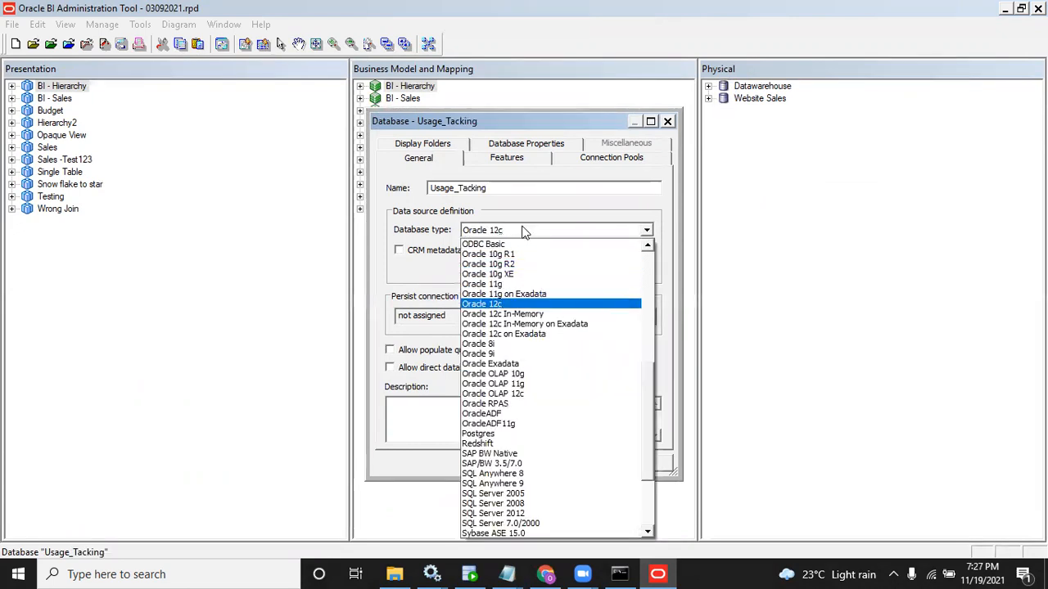
{"action": "key", "text": "Return"}
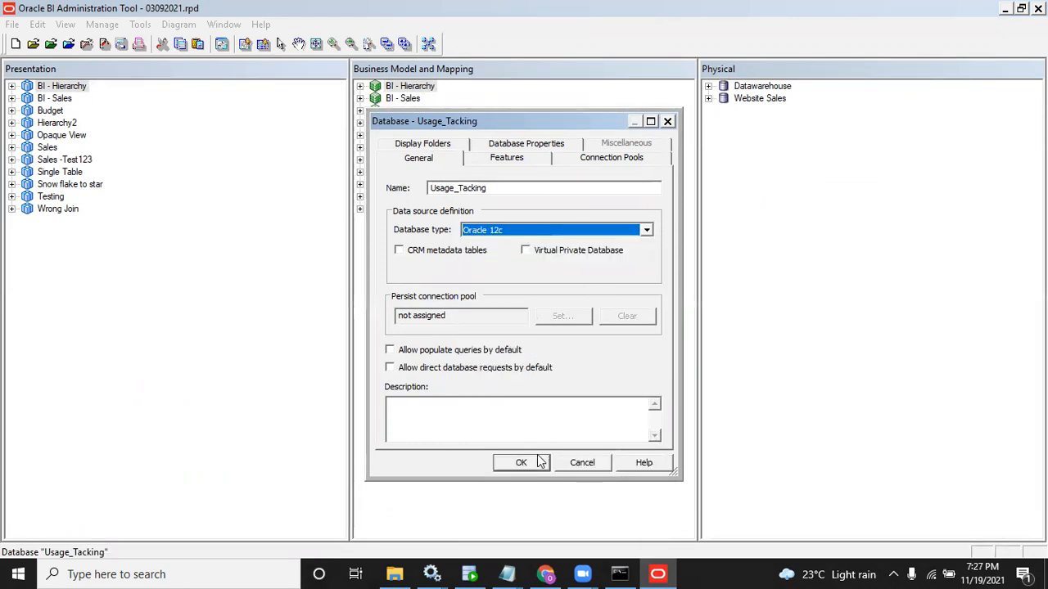
Step: Add a connection pool named Usage_Tracking_Conn to the new database and try to confirm it without a data source name
{"action": "left_click", "coordinate": [601, 164]}
{"action": "left_click", "coordinate": [600, 187]}
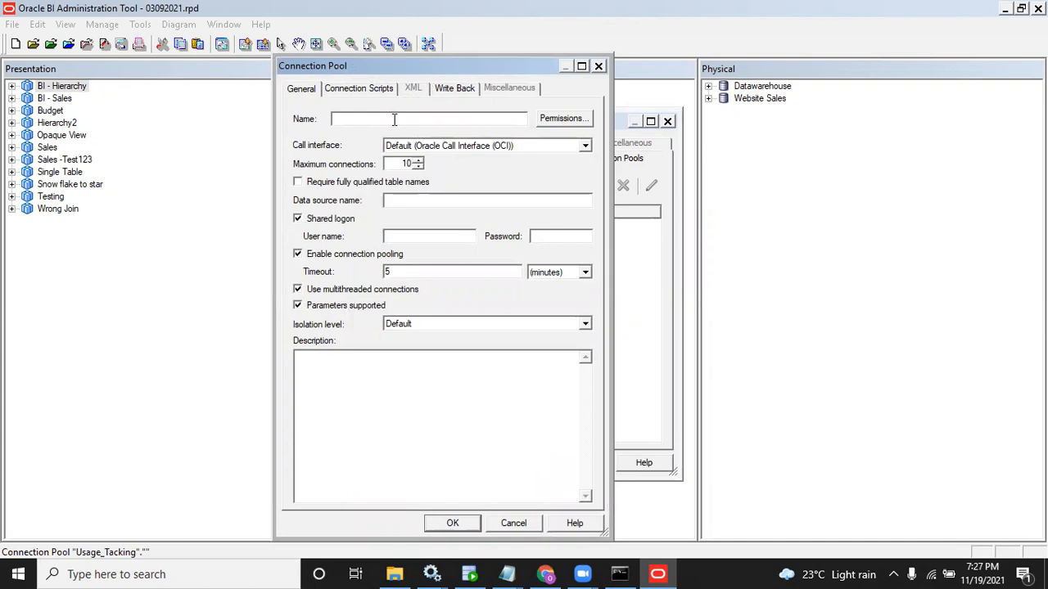
{"action": "type", "text": "U"}
{"action": "key", "text": "BackSpace"}
{"action": "type", "text": "Usage_Tracking_Conn"}
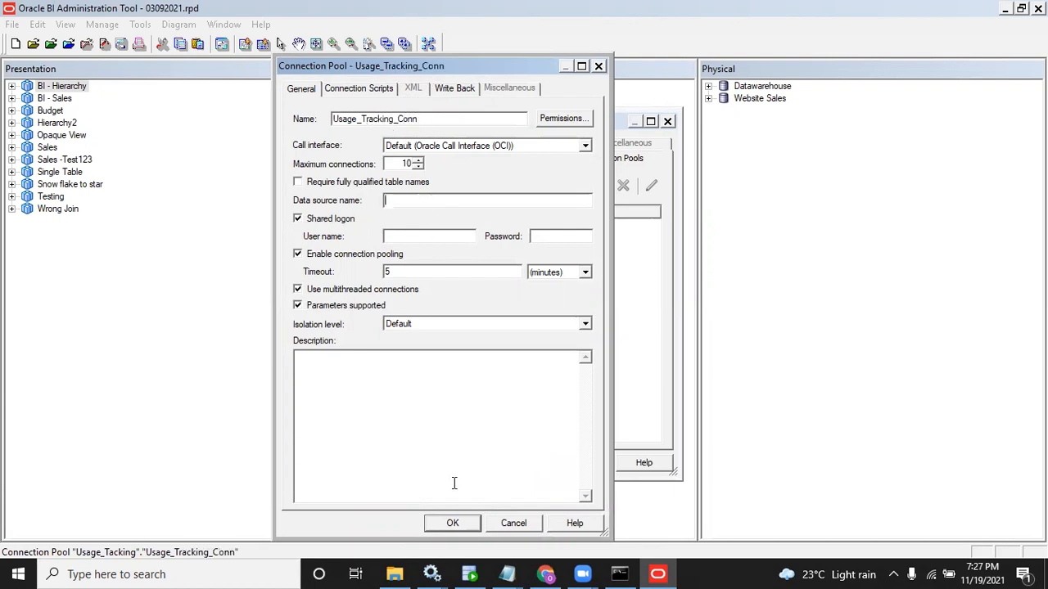
{"action": "left_click", "coordinate": [452, 523]}
{"action": "left_click", "coordinate": [490, 336]}
Step: Set the connection pool's data source name to localhost:1521/orcl
{"action": "left_click", "coordinate": [434, 195]}
{"action": "type", "text": "localhost:121"}
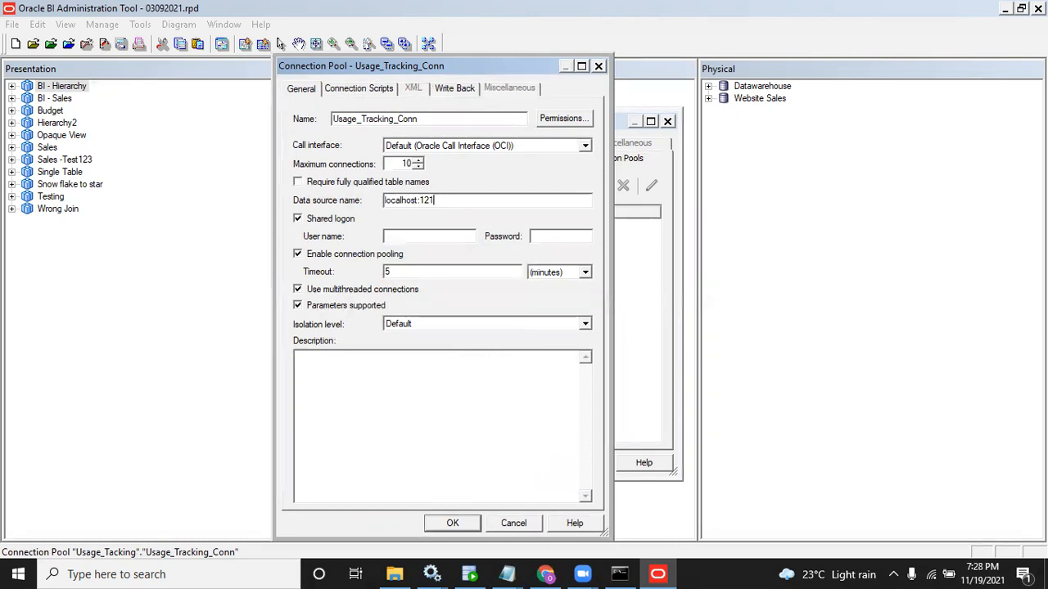
{"action": "type", "text": "521/orcl"}
Step: Switch to Oracle SQL Developer and copy the username from the BI Platform connection's properties
{"action": "left_click", "coordinate": [546, 573]}
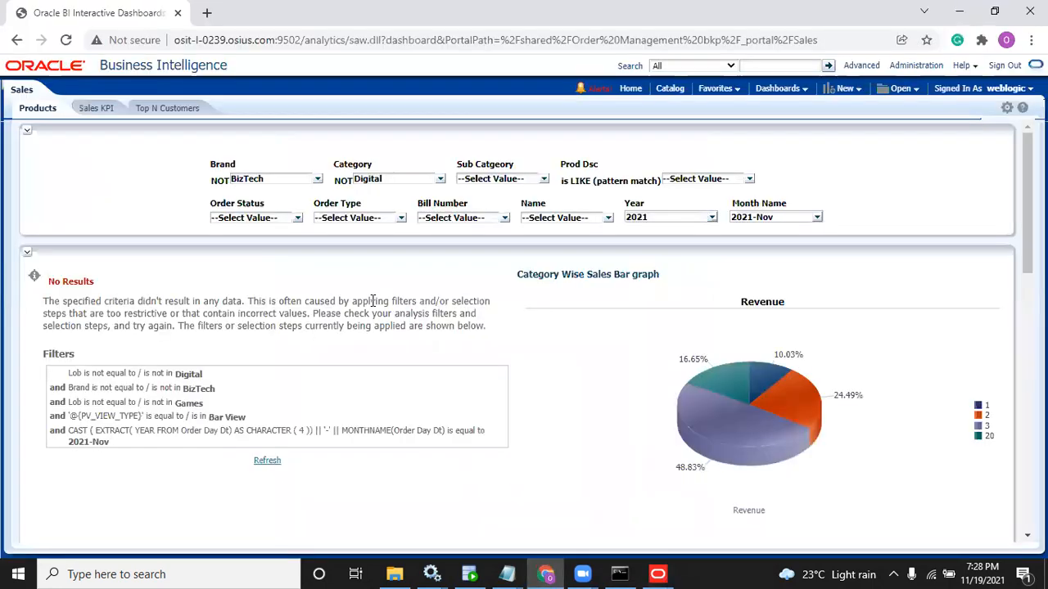
{"action": "left_click", "coordinate": [480, 573]}
{"action": "right_click", "coordinate": [70, 125]}
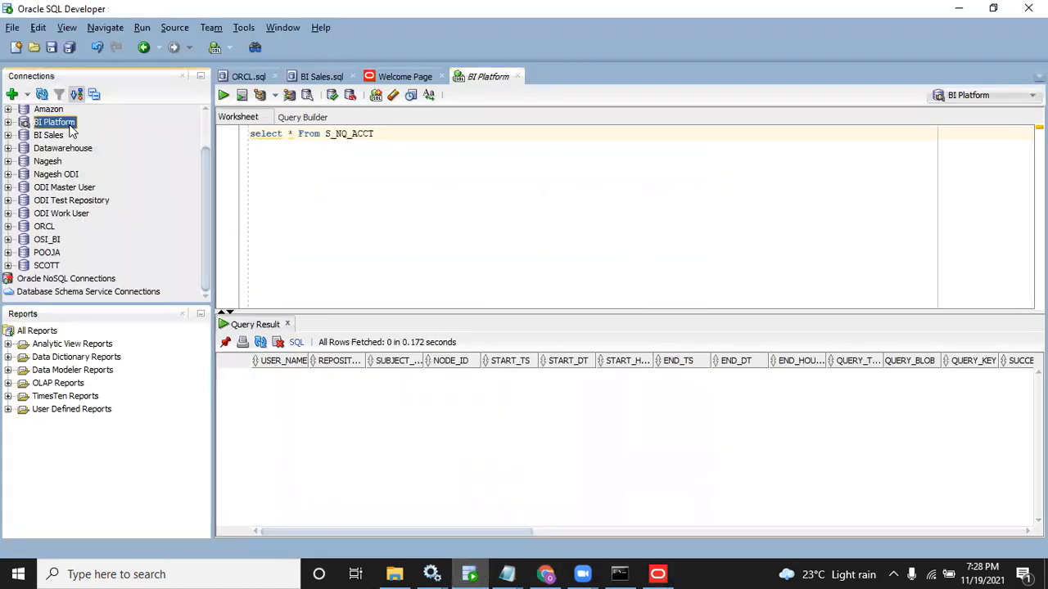
{"action": "left_click", "coordinate": [157, 500]}
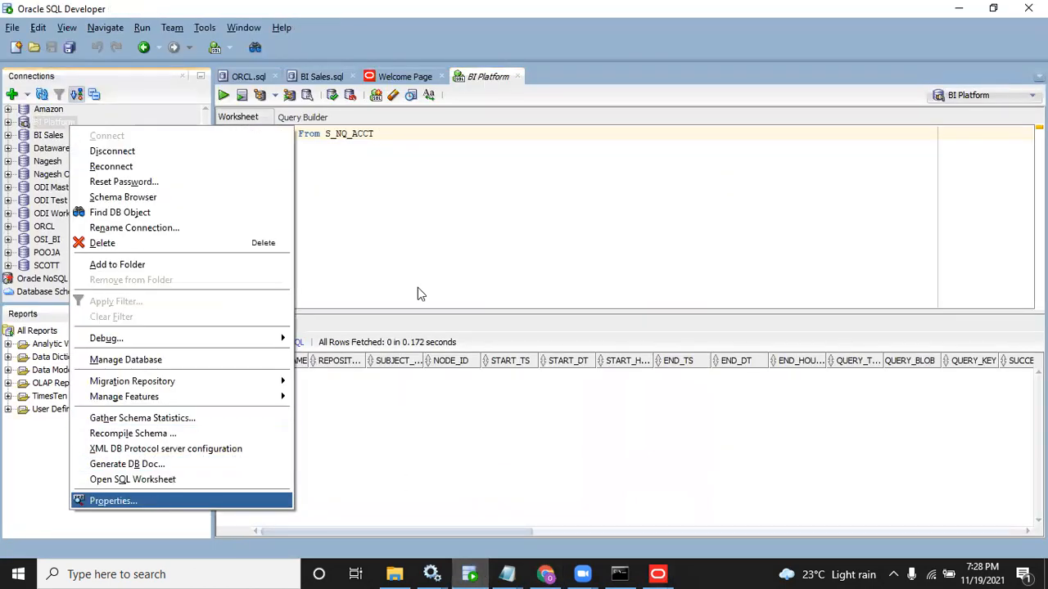
{"action": "left_click_drag", "start_coordinate": [583, 227], "coordinate": [484, 227]}
{"action": "key", "text": "ctrl+c"}
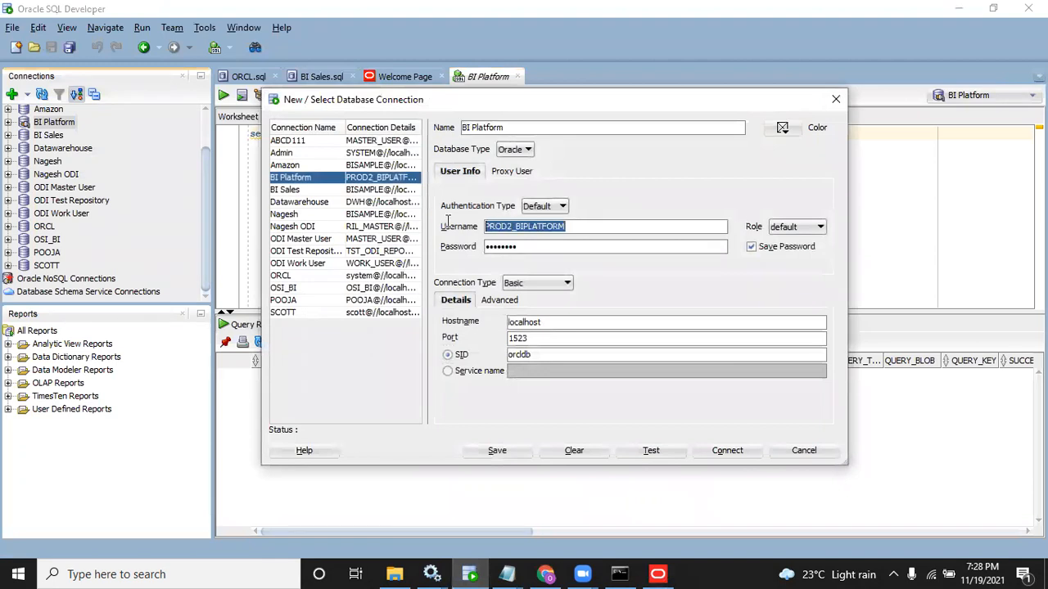
Step: Switch back to Oracle BI Administration Tool, set the pool's user name to PROD2_BIPLATFORM, enter and confirm its password, and accept the new database
{"action": "left_click", "coordinate": [657, 574]}
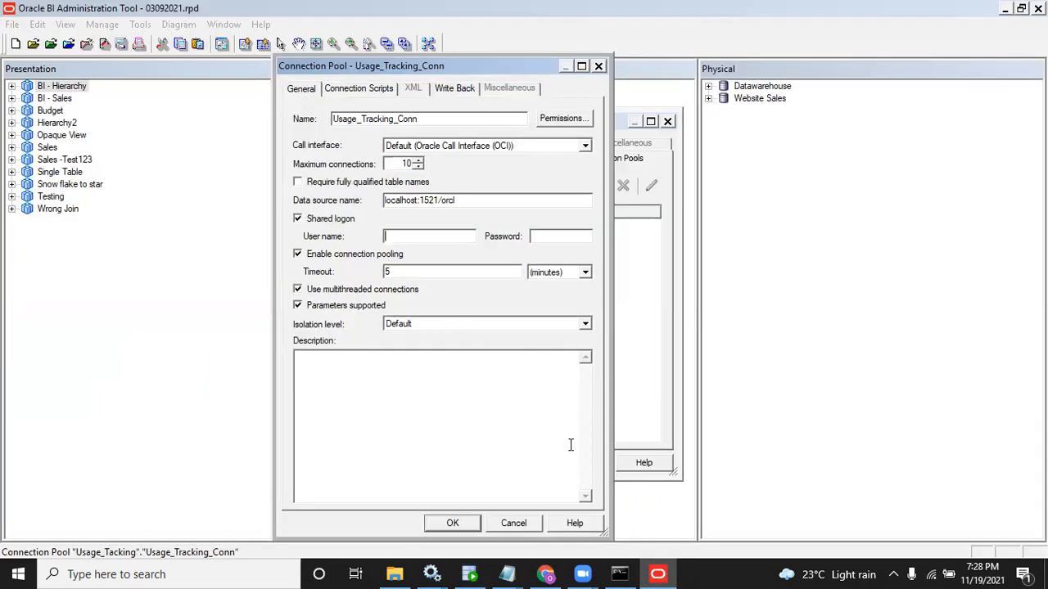
{"action": "key", "text": "ctrl+v"}
{"action": "left_click", "coordinate": [547, 236]}
{"action": "type", "text": "******"}
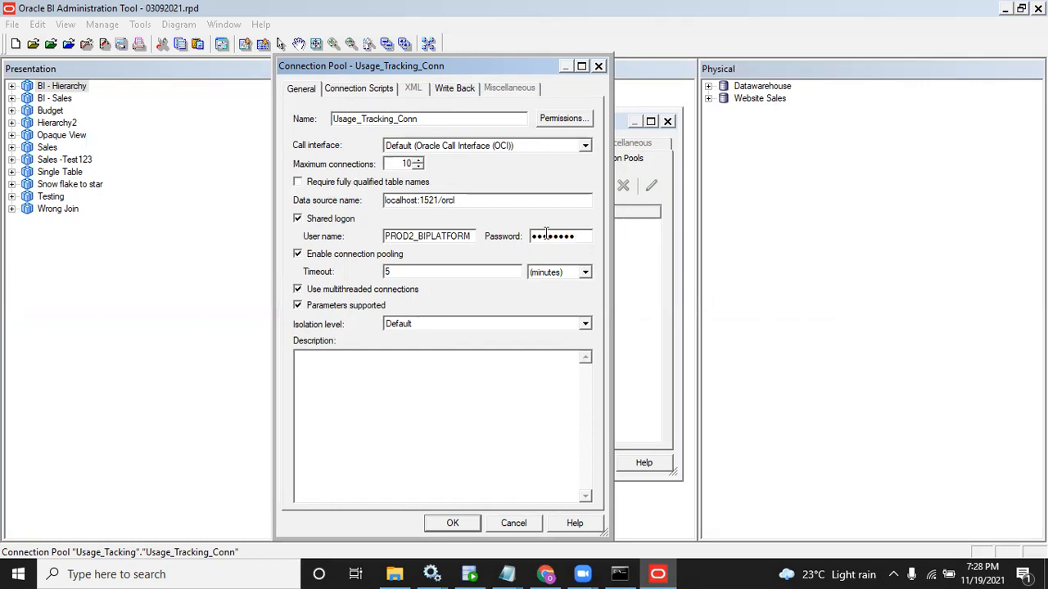
{"action": "left_click", "coordinate": [452, 523]}
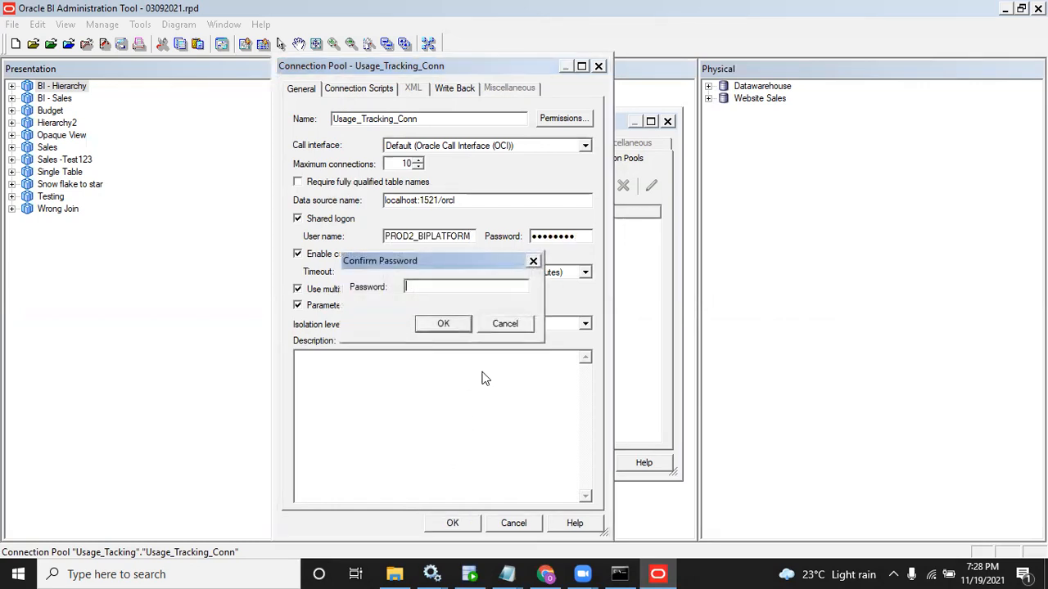
{"action": "key", "text": "Caps_Lock"}
{"action": "type", "text": "********"}
{"action": "key", "text": "Return"}
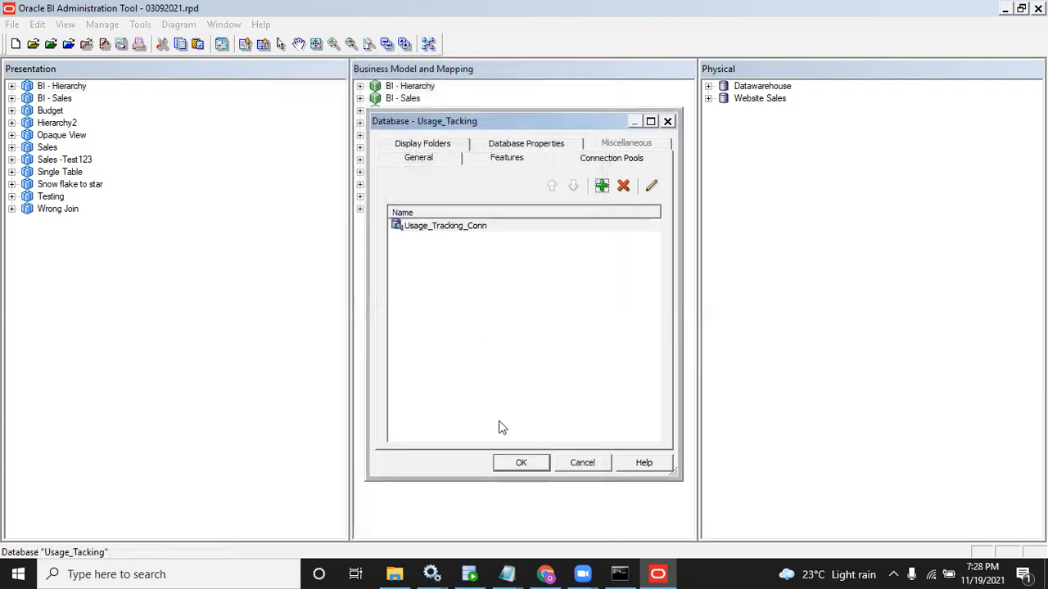
{"action": "left_click", "coordinate": [528, 463]}
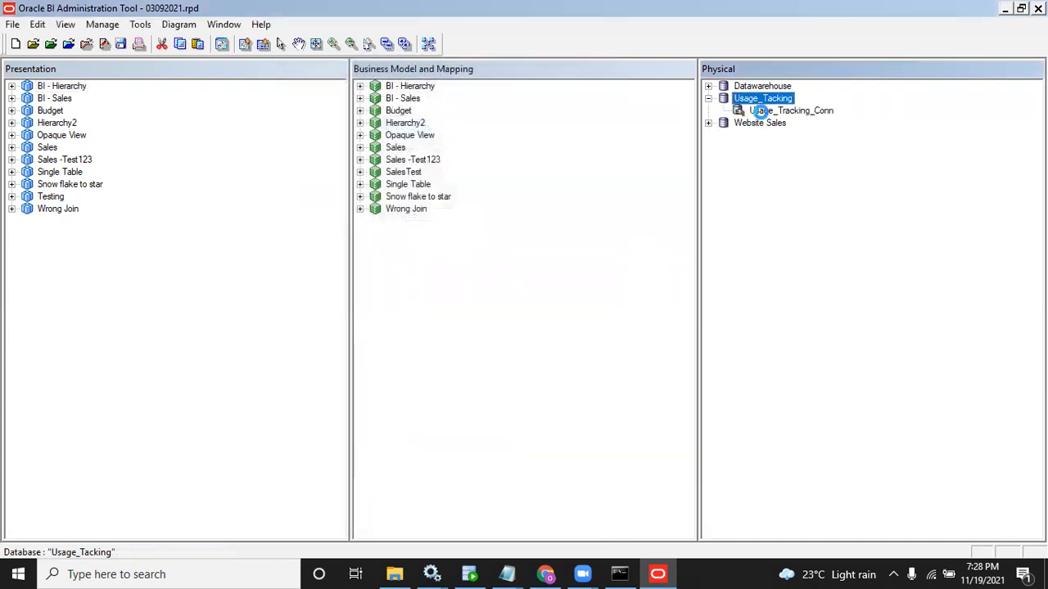
Step: Try to import metadata through the Usage_Tracking_Conn connection pool
{"action": "right_click", "coordinate": [765, 112]}
{"action": "left_click", "coordinate": [789, 120]}
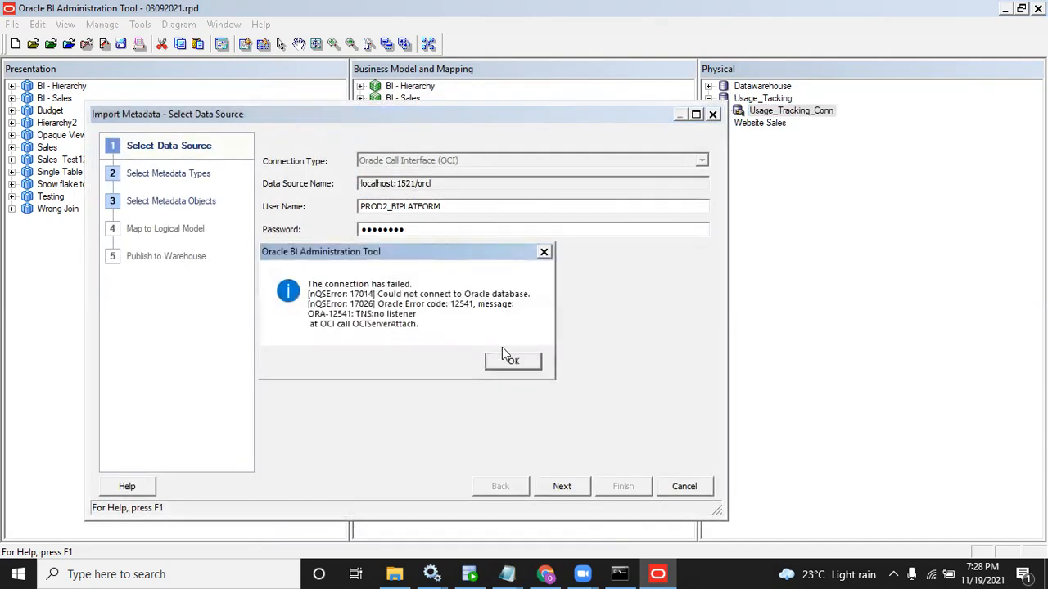
{"action": "left_click", "coordinate": [521, 367]}
{"action": "left_click", "coordinate": [684, 485]}
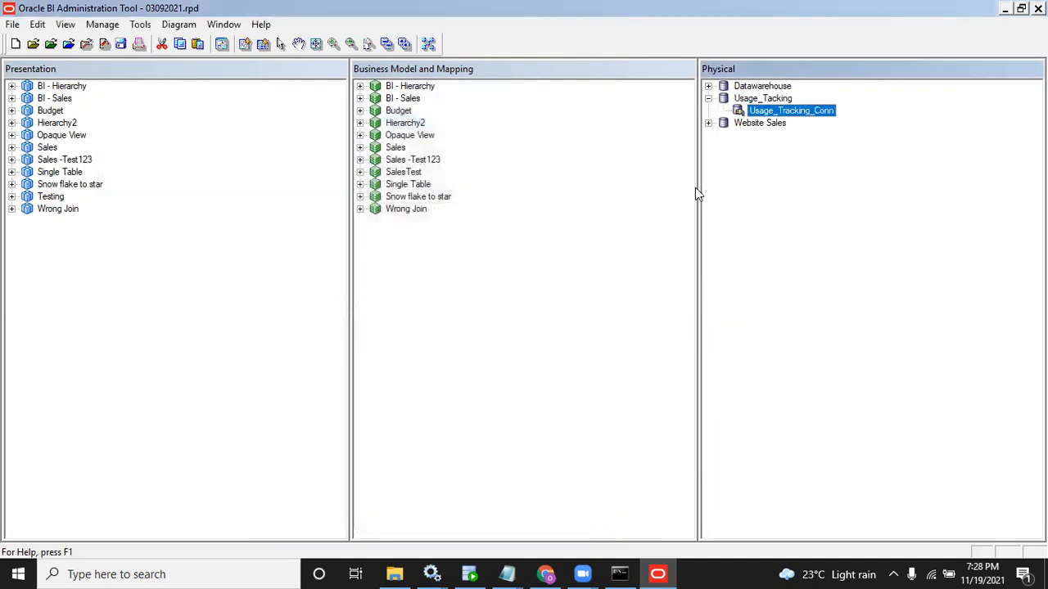
Step: Copy the data source name localhost:1523/orcldb from the Datawarehouse database's DB Conn connection pool
{"action": "left_click", "coordinate": [709, 86]}
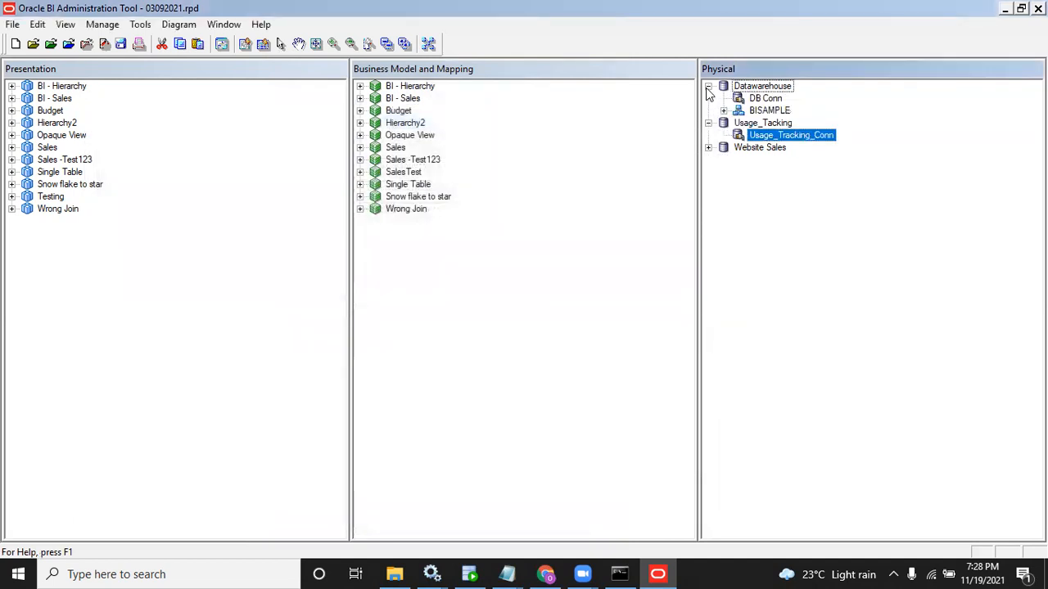
{"action": "double_click", "coordinate": [764, 98]}
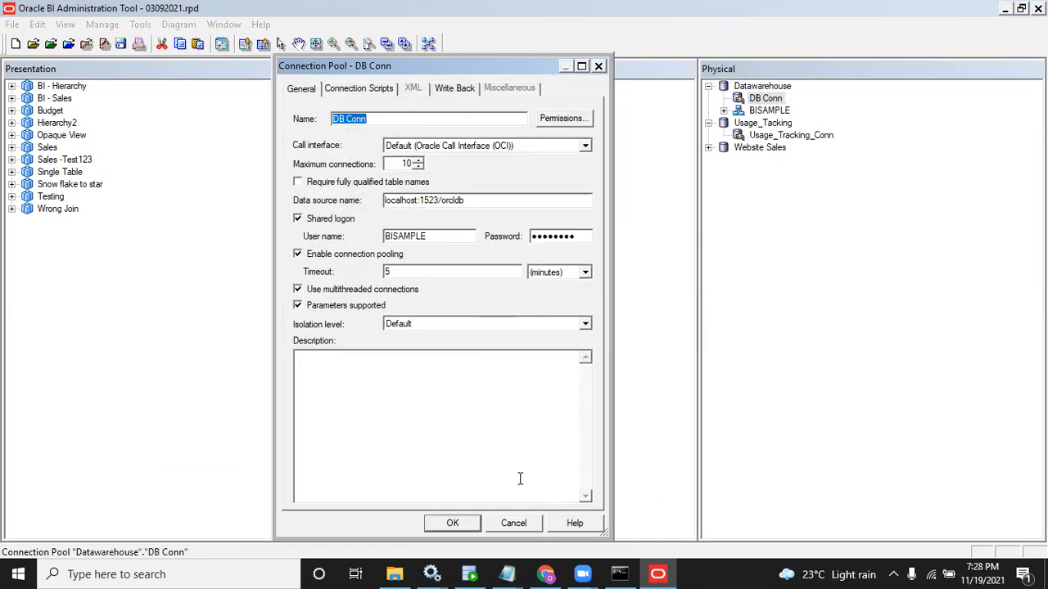
{"action": "left_click_drag", "start_coordinate": [480, 198], "coordinate": [346, 205]}
{"action": "key", "text": "ctrl+c"}
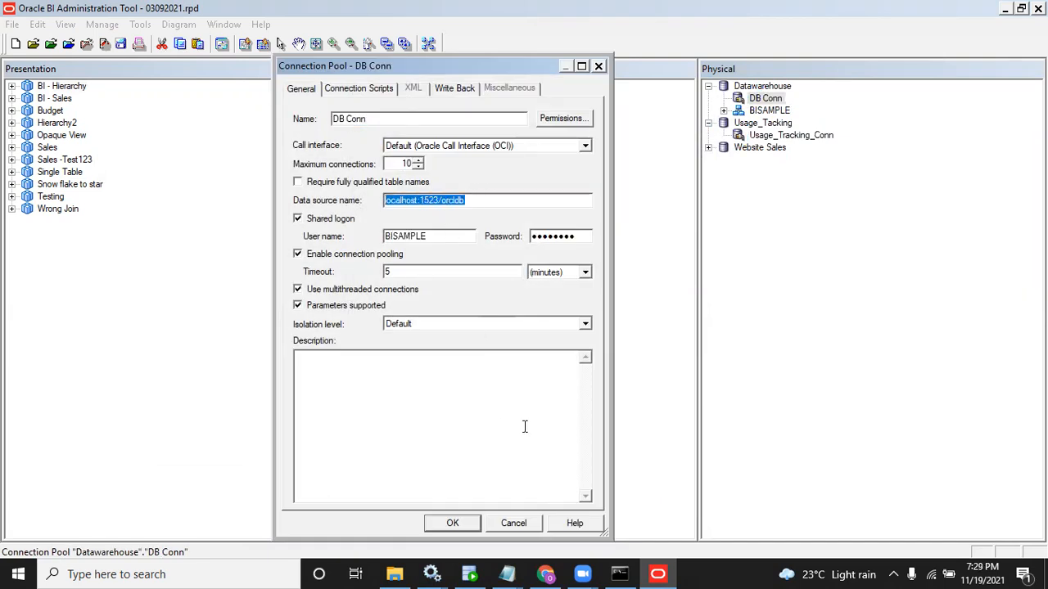
{"action": "left_click", "coordinate": [510, 485]}
{"action": "left_click", "coordinate": [514, 523]}
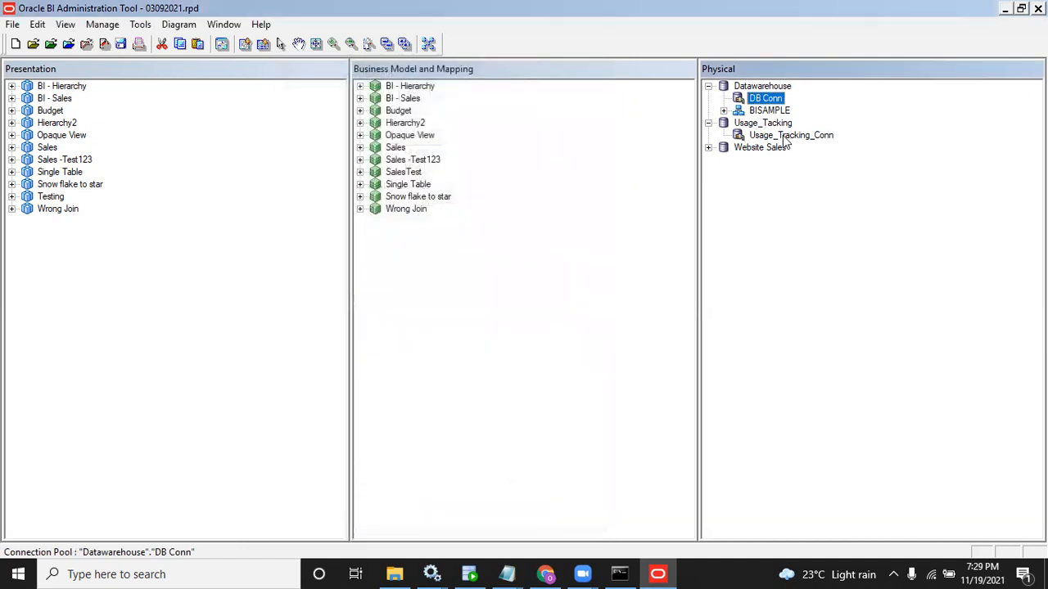
Step: Set the data source name of the Usage_Tracking_Conn connection pool to localhost:1523/orcldb
{"action": "double_click", "coordinate": [791, 135]}
{"action": "left_click_drag", "start_coordinate": [463, 199], "coordinate": [331, 202]}
{"action": "key", "text": "ctrl+v"}
{"action": "key", "text": "ctrl+v"}
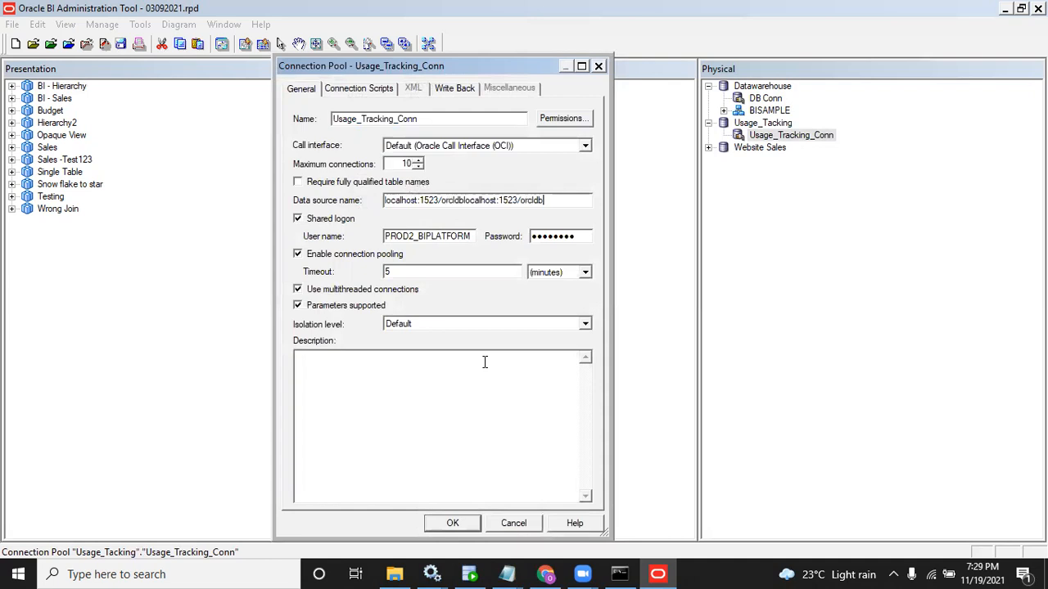
{"action": "key", "text": "ctrl+a"}
{"action": "key", "text": "ctrl+v"}
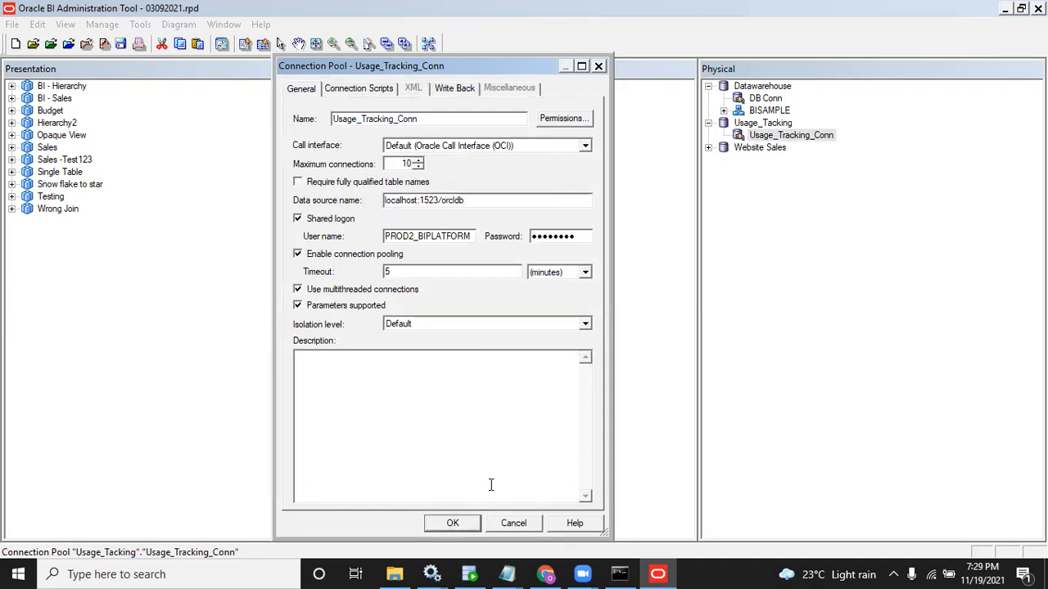
{"action": "key", "text": "Return"}
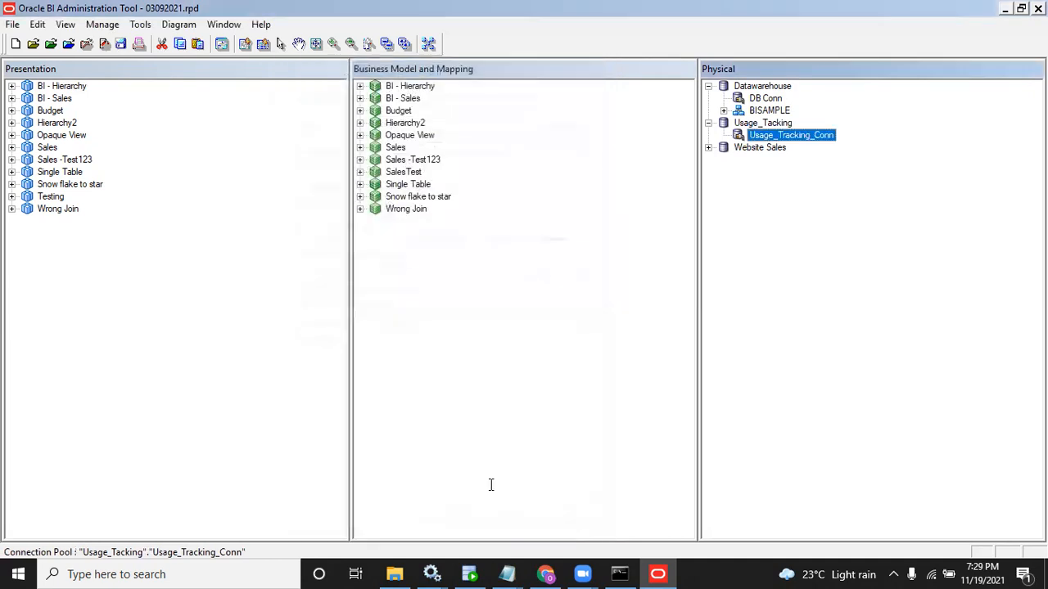
Step: Import the S_NQ_ACCT table from the PROD2_BIPLATFORM schema into the Physical layer through Usage_Tracking_Conn
{"action": "right_click", "coordinate": [774, 136]}
{"action": "left_click", "coordinate": [788, 141]}
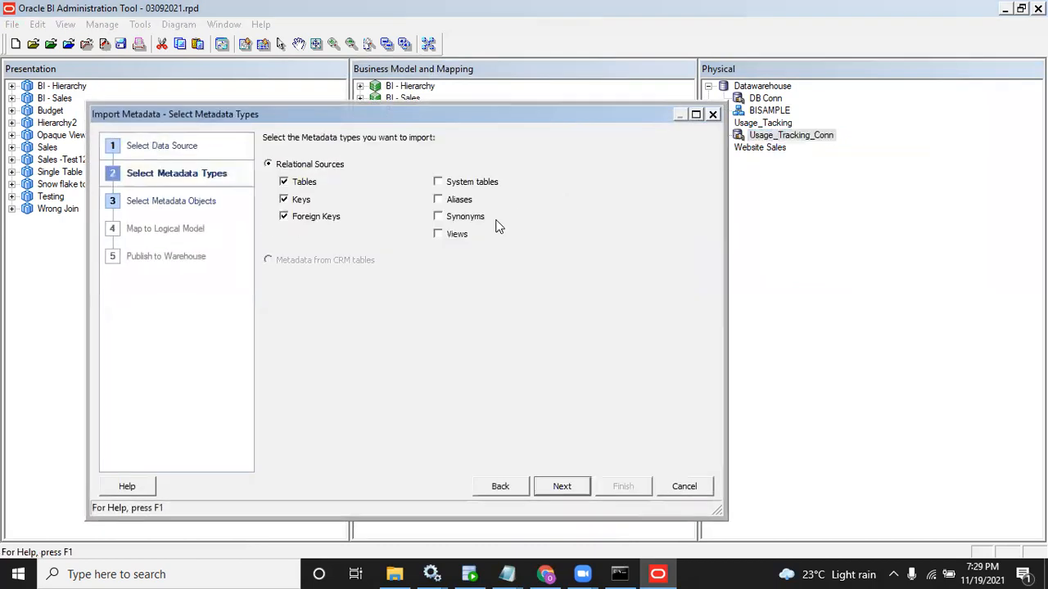
{"action": "left_click", "coordinate": [304, 217]}
{"action": "left_click", "coordinate": [561, 487]}
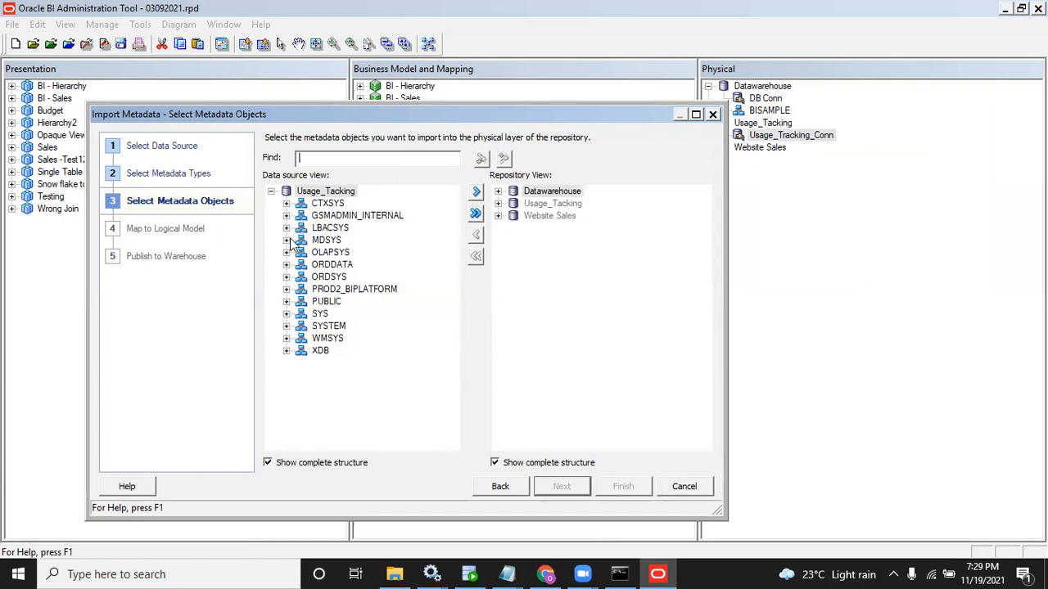
{"action": "left_click", "coordinate": [286, 289]}
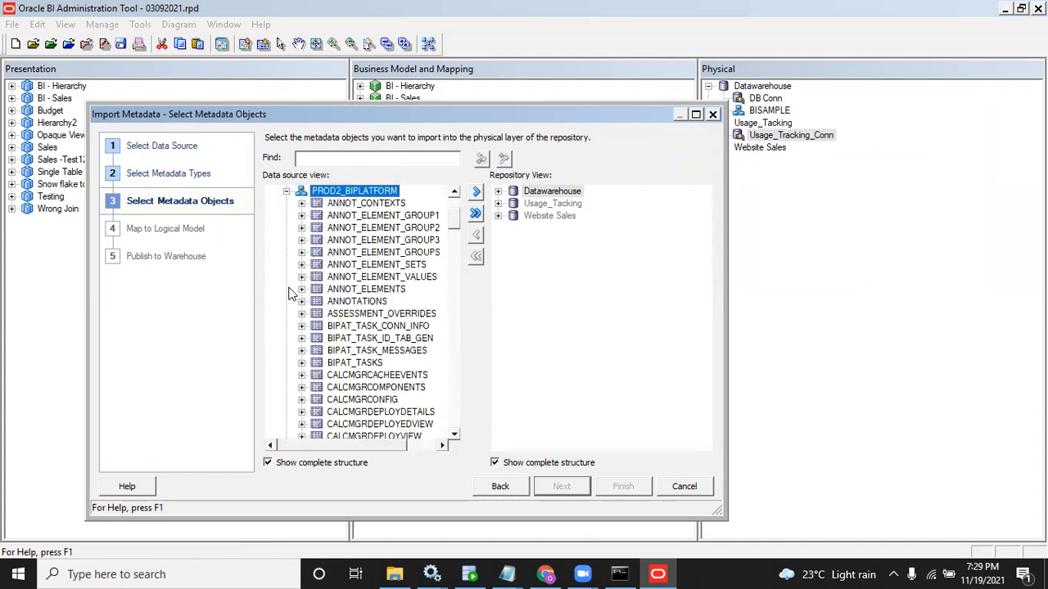
{"action": "left_click_drag", "start_coordinate": [457, 221], "coordinate": [458, 311]}
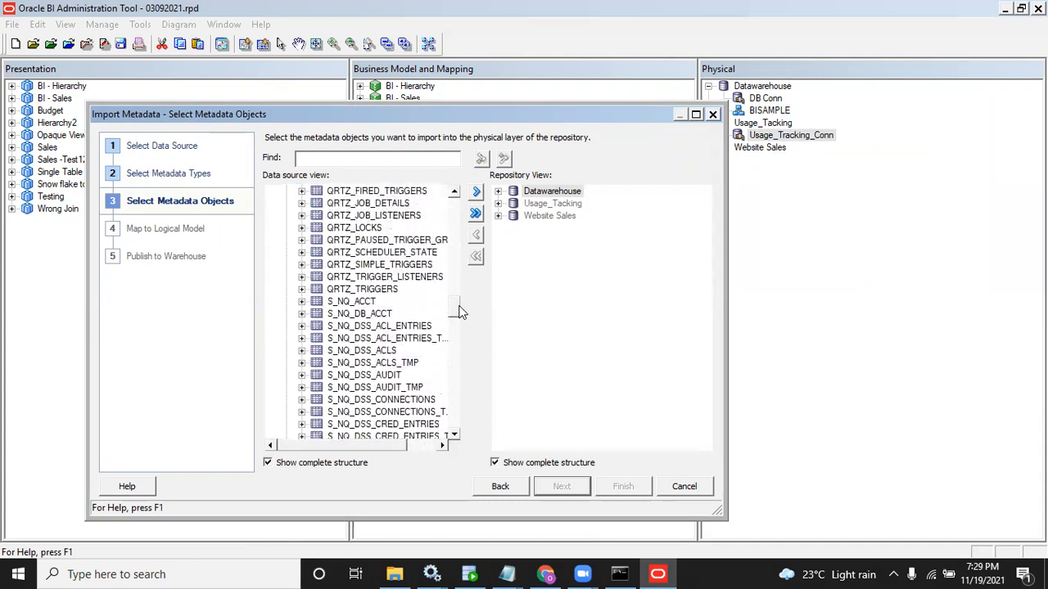
{"action": "left_click", "coordinate": [352, 301]}
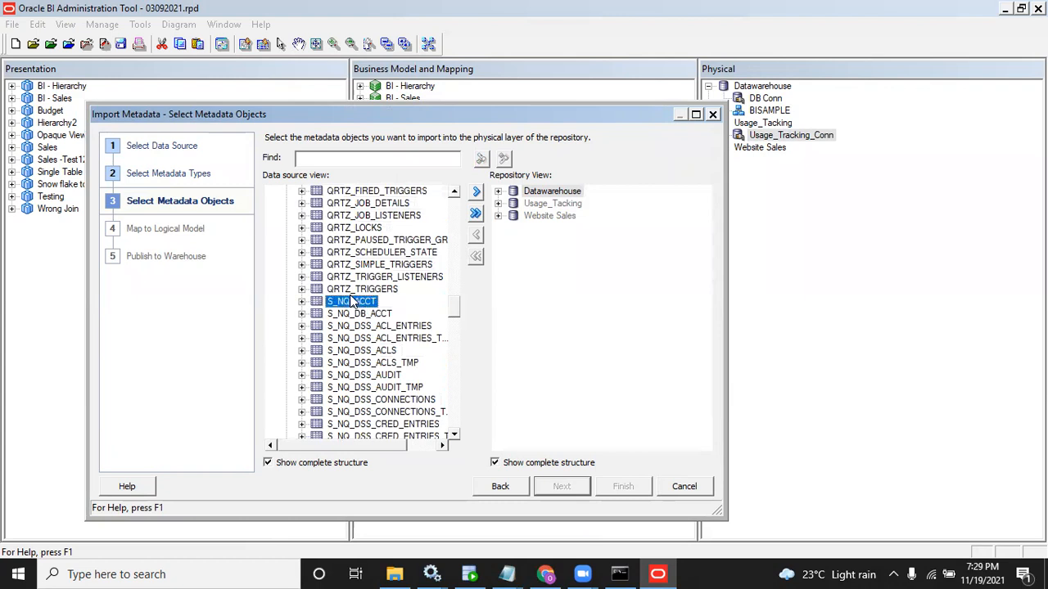
{"action": "left_click", "coordinate": [476, 191]}
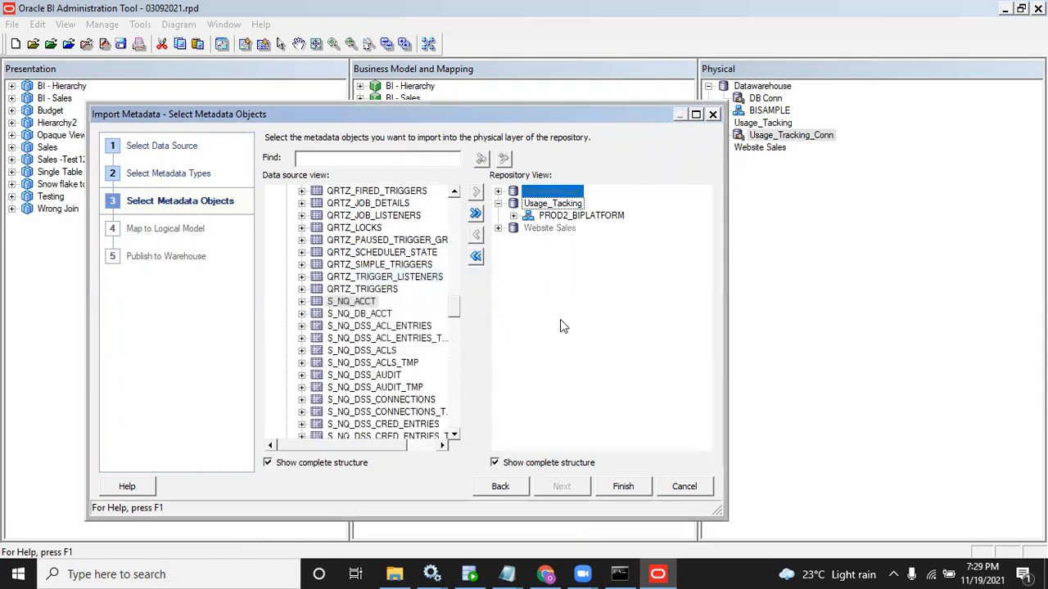
{"action": "left_click", "coordinate": [606, 486]}
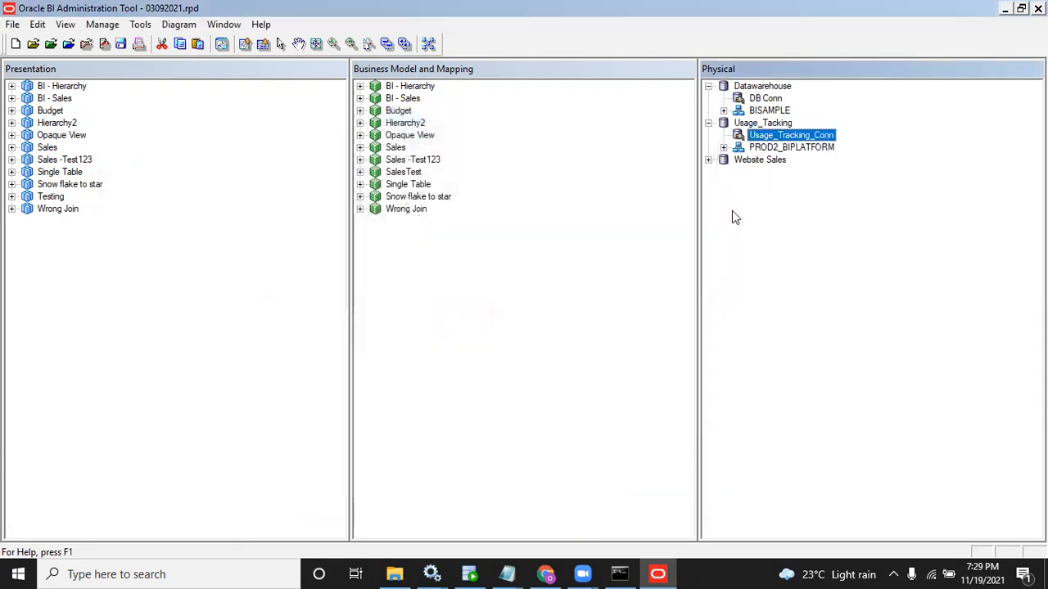
Step: Save the repository without a global consistency check and expand the imported S_NQ_ACCT table's columns
{"action": "left_click", "coordinate": [724, 147]}
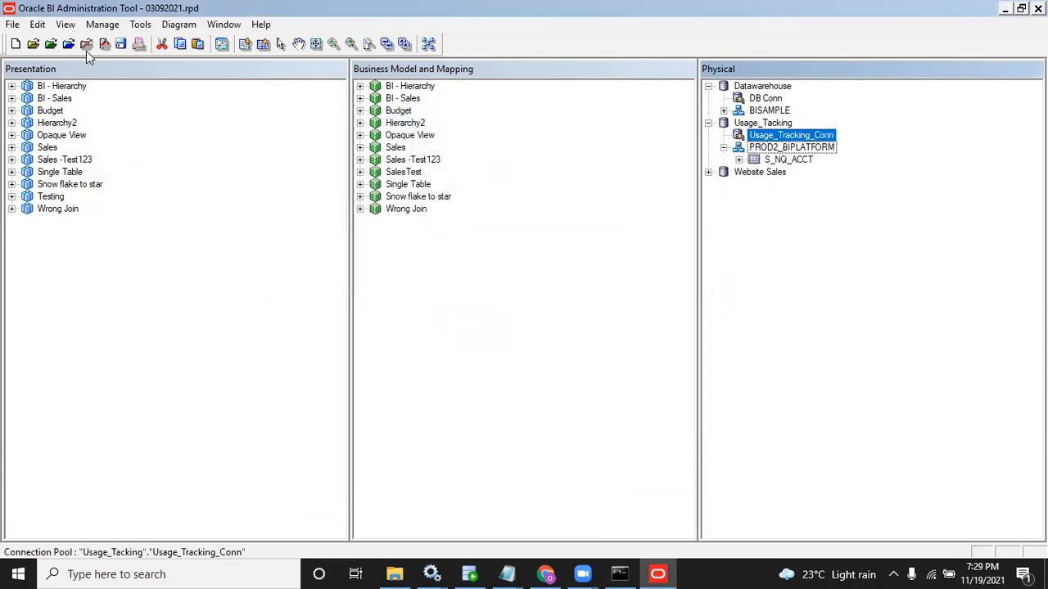
{"action": "left_click", "coordinate": [121, 44]}
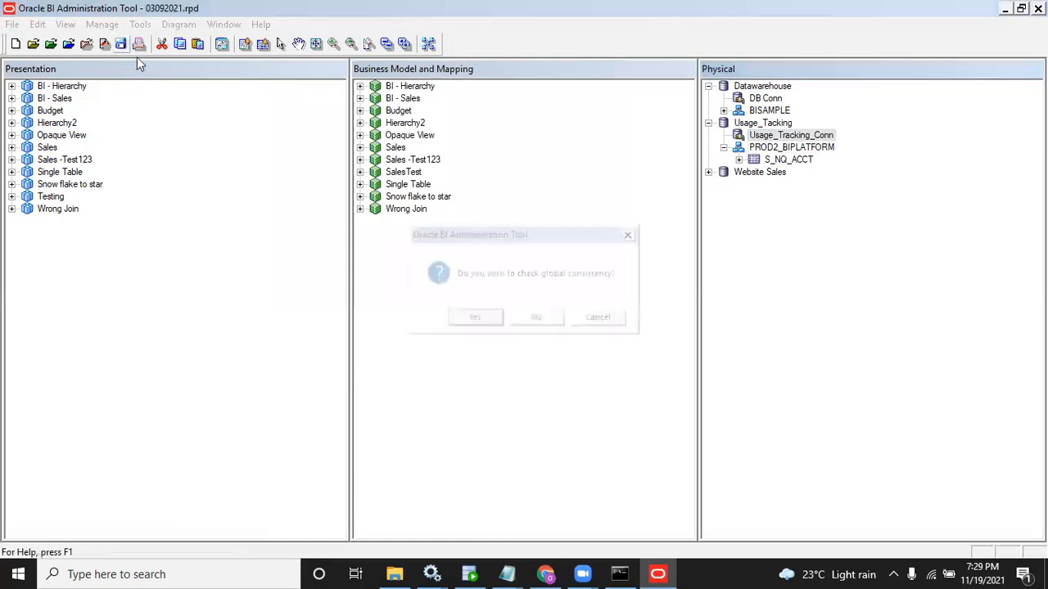
{"action": "left_click", "coordinate": [538, 319]}
{"action": "left_click", "coordinate": [738, 161]}
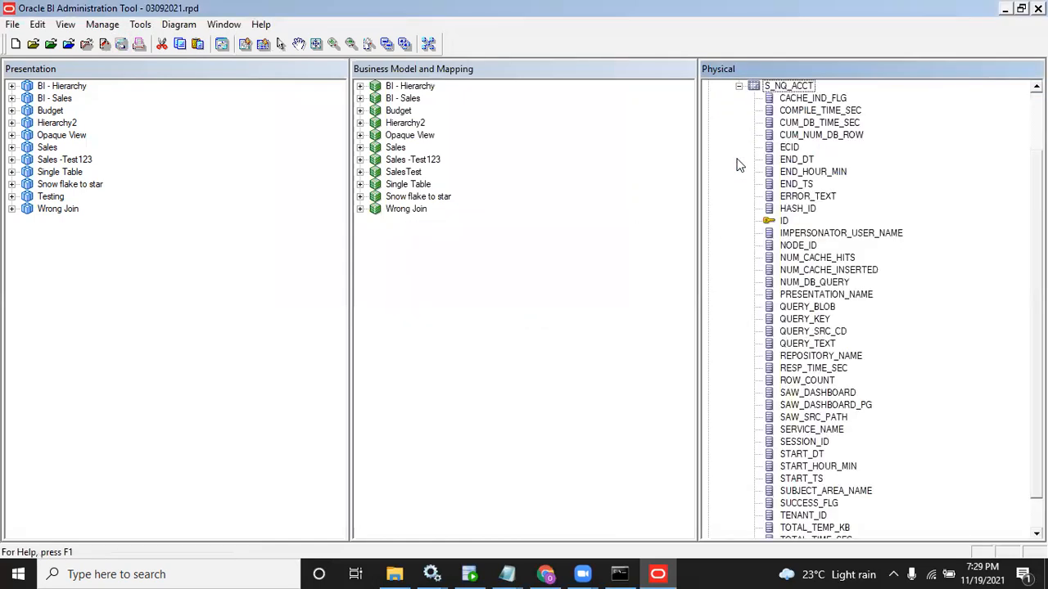
{"action": "scroll", "coordinate": [867, 311], "scroll_direction": "up", "scroll_amount": 2}
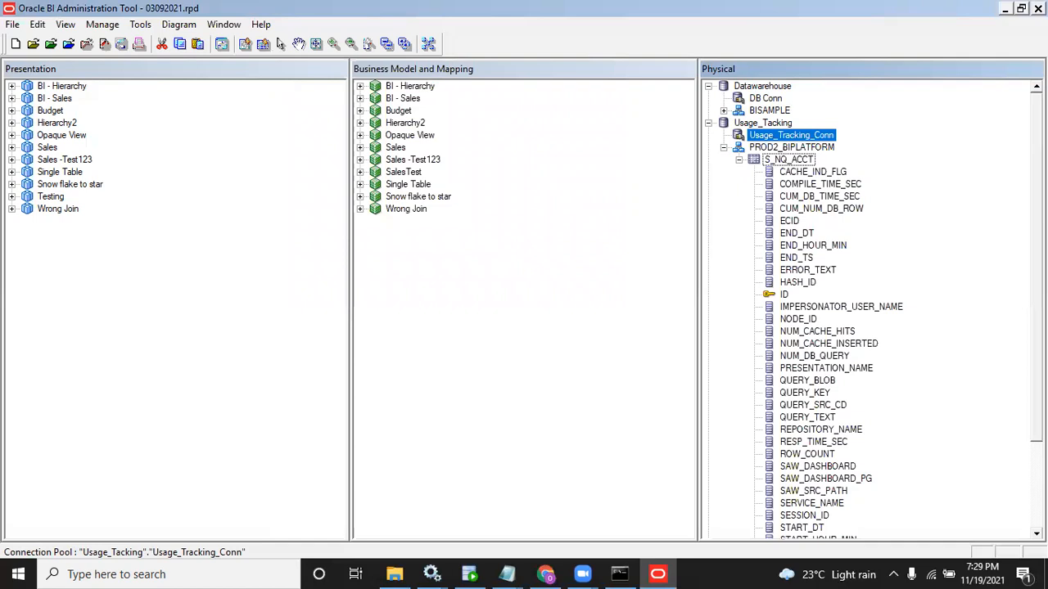
Step: Copy the Usage_Tacking database name from the Physical layer and switch to the NQSConfig file in Notepad
{"action": "right_click", "coordinate": [768, 122]}
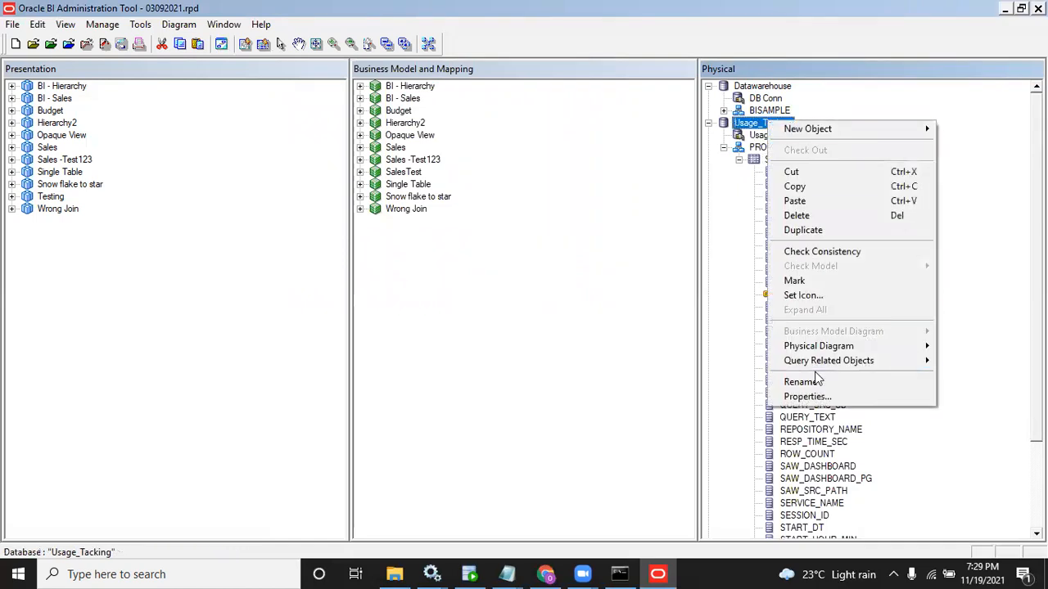
{"action": "left_click", "coordinate": [814, 379]}
{"action": "key", "text": "ctrl+c"}
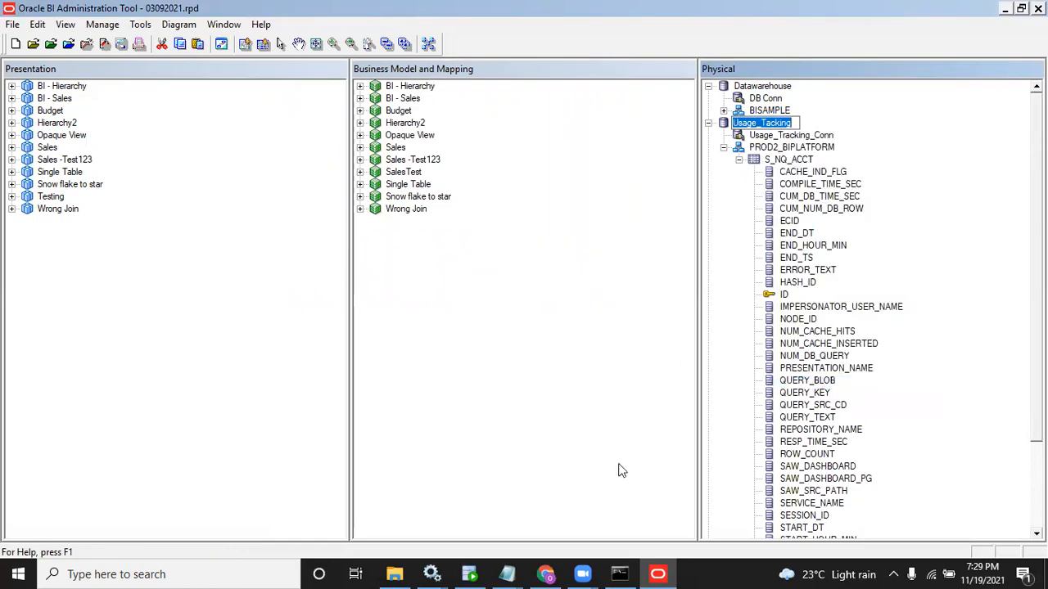
{"action": "left_click", "coordinate": [508, 574]}
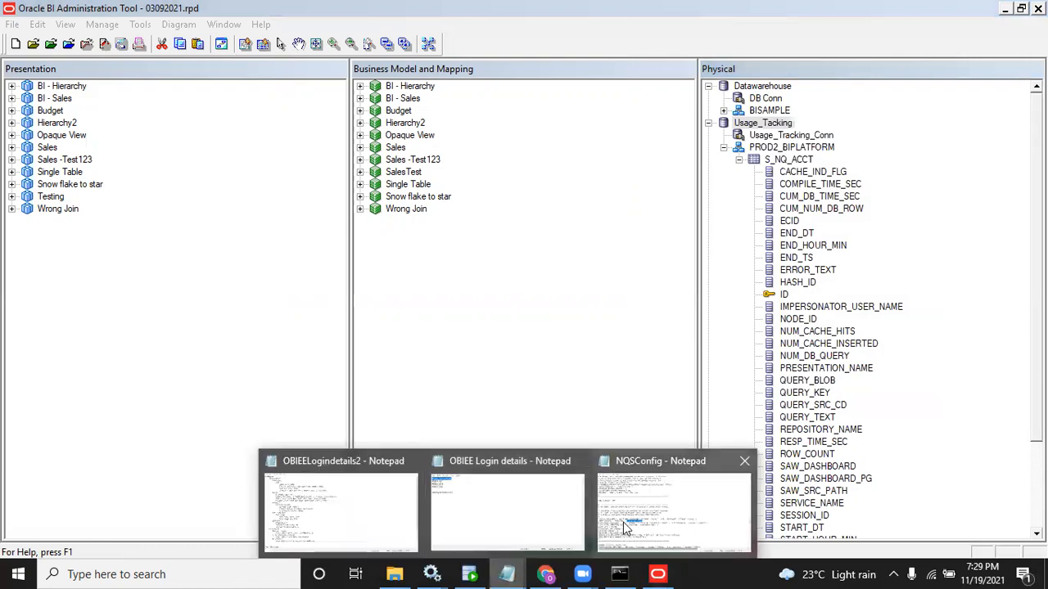
{"action": "left_click", "coordinate": [622, 528]}
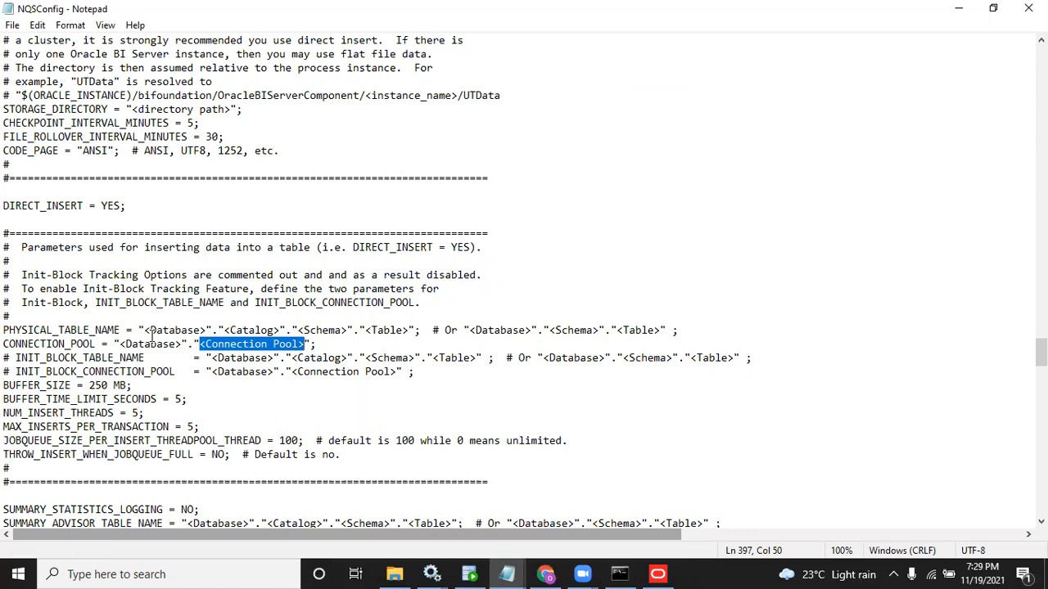
Step: Reduce PHYSICAL_TABLE_NAME to its database, schema and table form and replace its database placeholder with Usage_Tacking
{"action": "left_click_drag", "start_coordinate": [137, 330], "coordinate": [468, 339]}
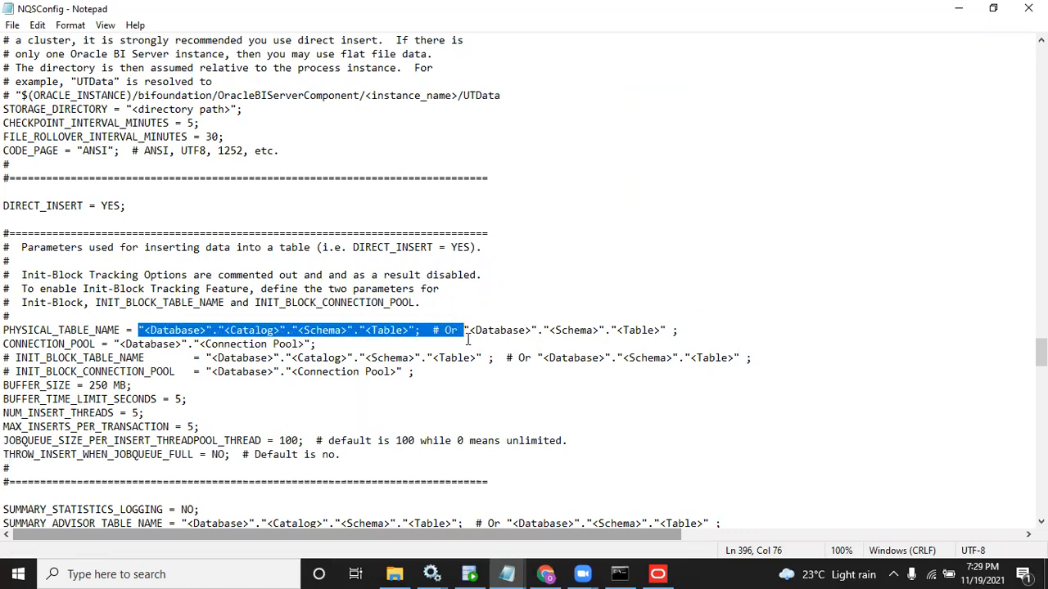
{"action": "key", "text": "Delete"}
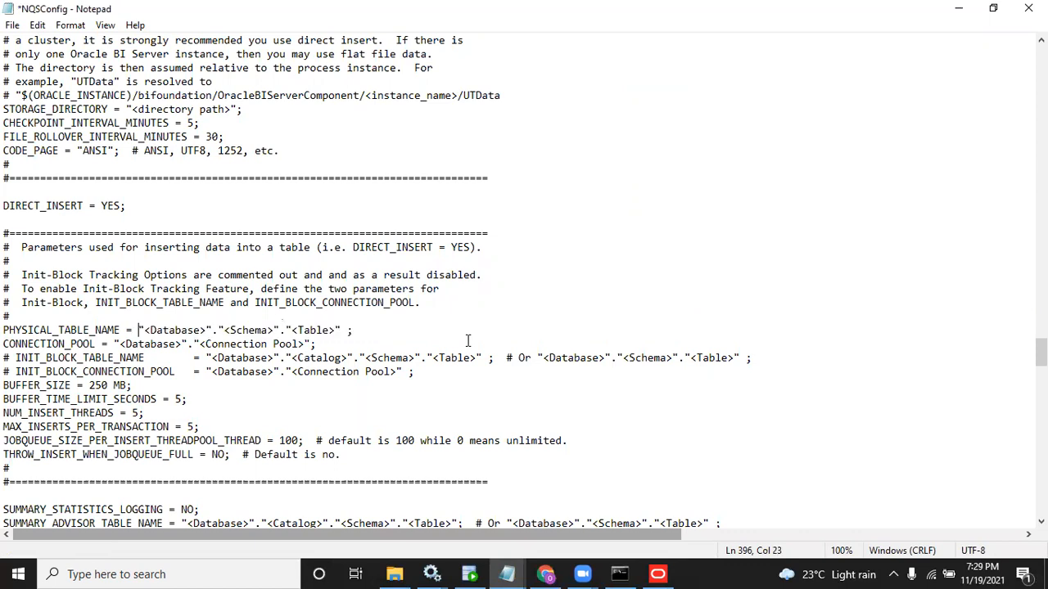
{"action": "left_click_drag", "start_coordinate": [143, 330], "coordinate": [208, 330]}
{"action": "key", "text": "ctrl+v"}
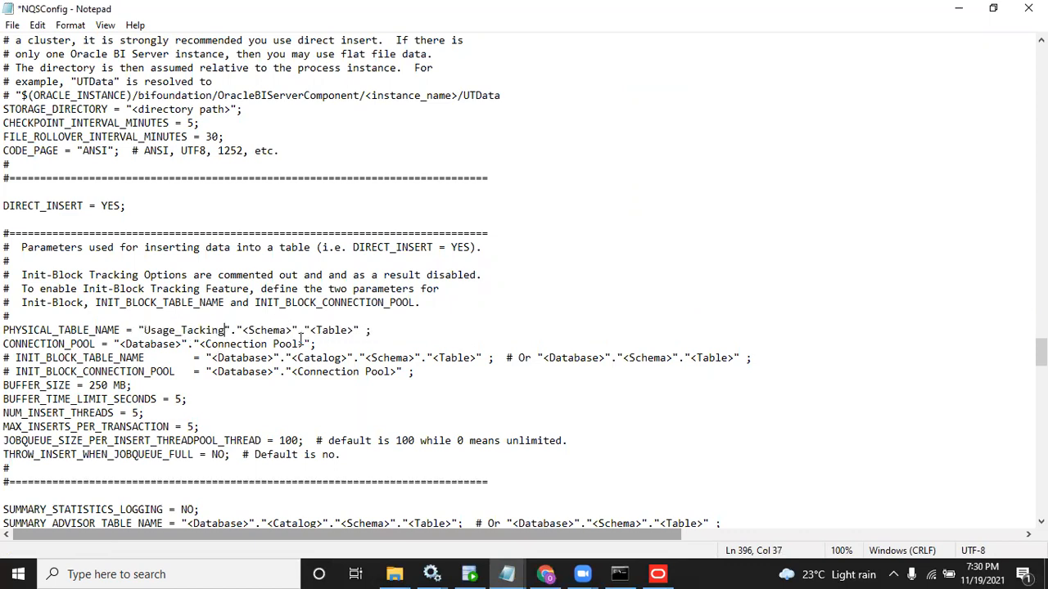
Step: Copy the PROD2_BIPLATFORM schema name from the repository's Physical layer and replace the schema placeholder in NQSConfig's PHYSICAL_TABLE_NAME with it
{"action": "key", "text": "alt+Tab"}
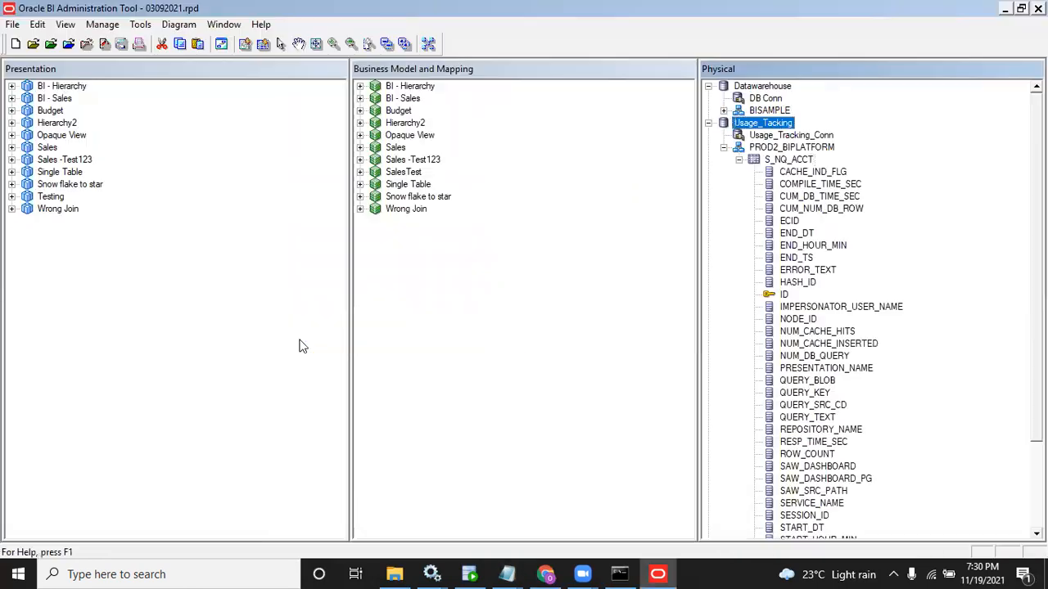
{"action": "right_click", "coordinate": [765, 157]}
{"action": "right_click", "coordinate": [770, 148]}
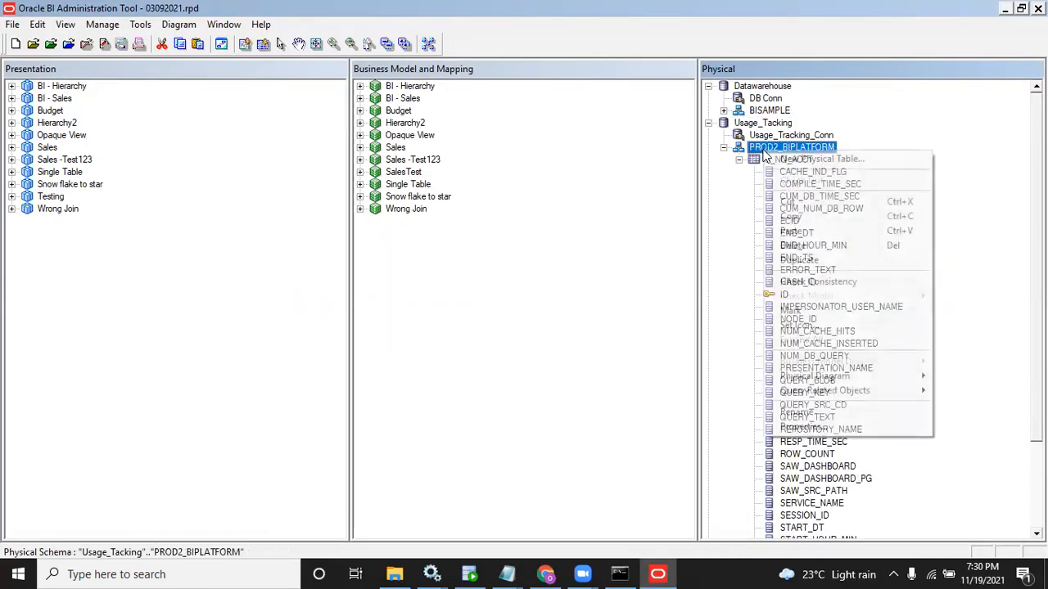
{"action": "left_click", "coordinate": [852, 412]}
{"action": "key", "text": "ctrl+c"}
{"action": "key", "text": "alt+Tab"}
{"action": "left_click_drag", "start_coordinate": [243, 330], "coordinate": [292, 330]}
{"action": "key", "text": "ctrl+v"}
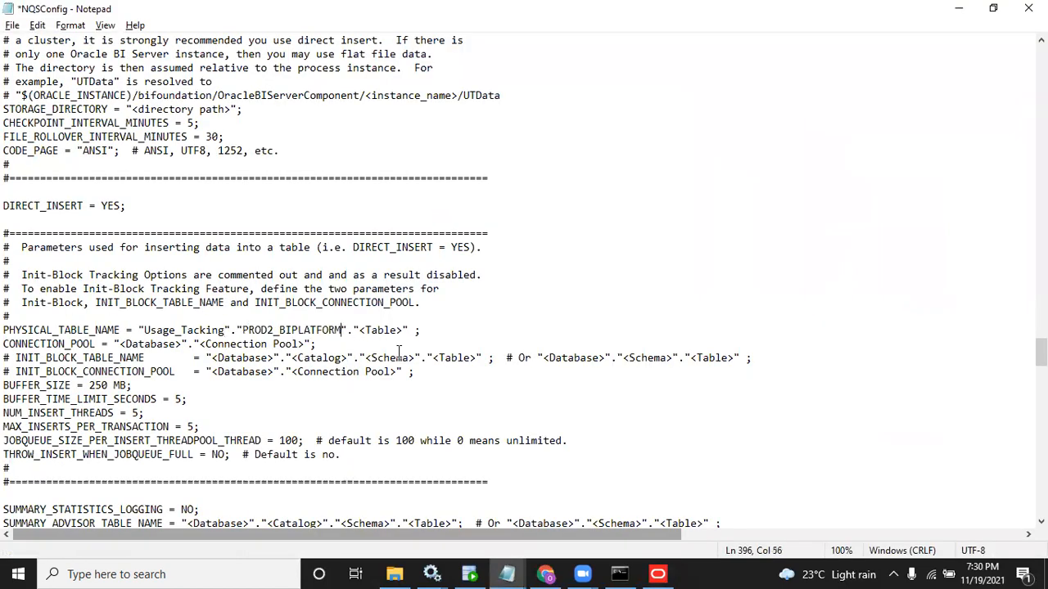
Step: Take the S_NQ_ACCT table name from the repository's Physical layer and replace the table placeholder in NQSConfig's PHYSICAL_TABLE_NAME with it
{"action": "key", "text": "alt+Tab"}
{"action": "right_click", "coordinate": [807, 161]}
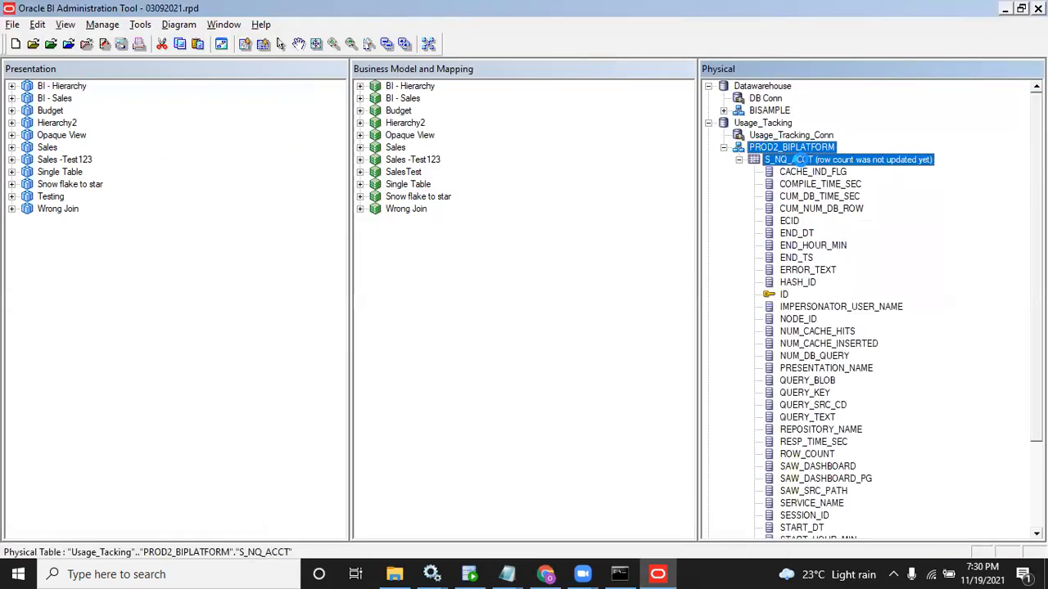
{"action": "left_click", "coordinate": [843, 452]}
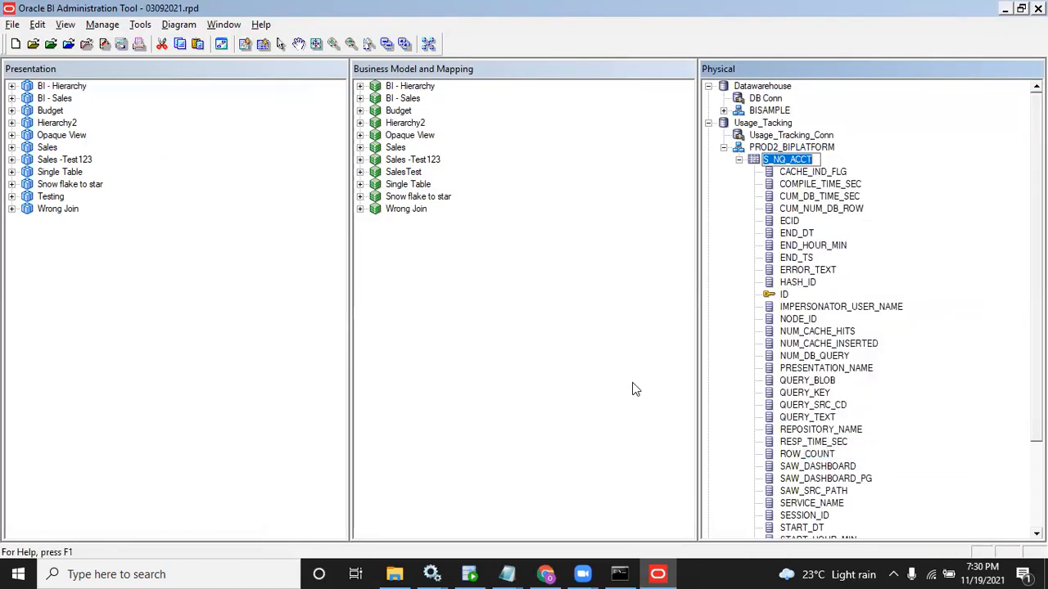
{"action": "key", "text": "alt+Tab"}
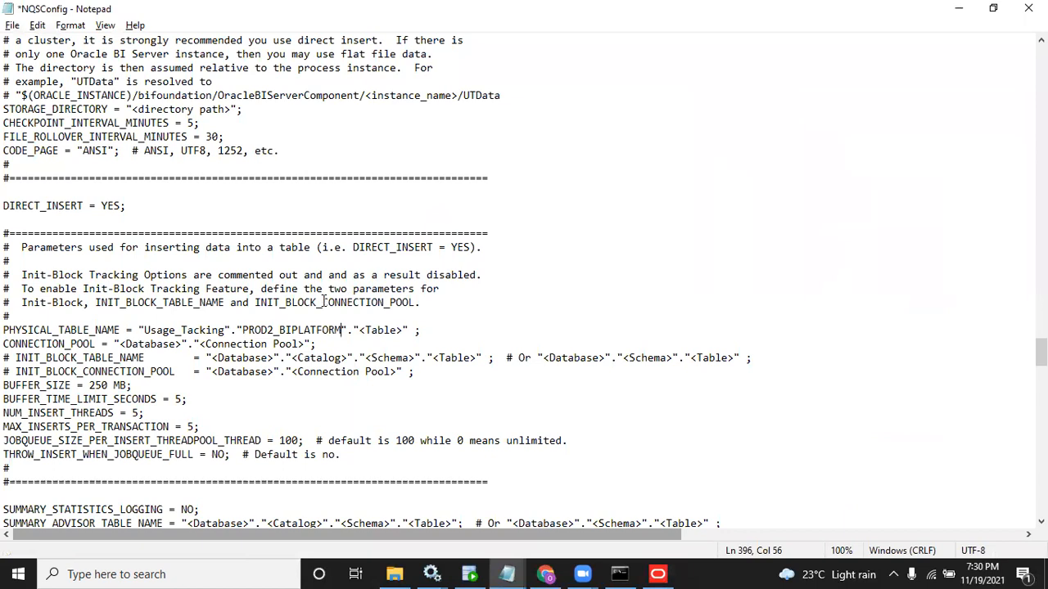
{"action": "left_click_drag", "start_coordinate": [360, 330], "coordinate": [405, 330]}
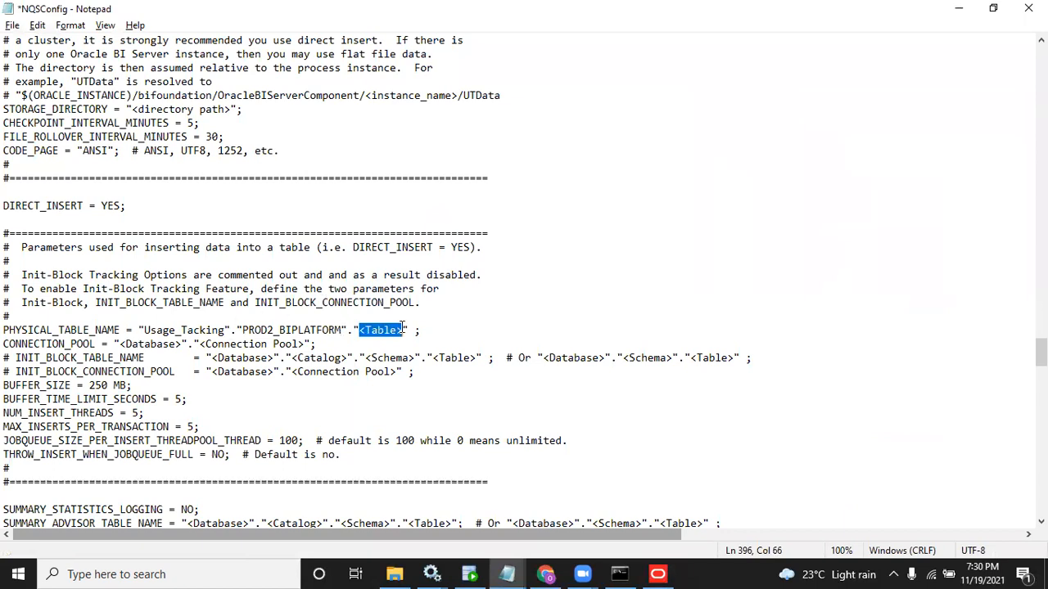
{"action": "type", "text": "S_NQ_ACCT"}
Step: Copy the Usage_Tacking database name from the Physical layer and replace the database placeholder in NQSConfig's CONNECTION_POOL with it
{"action": "key", "text": "alt+Tab"}
{"action": "right_click", "coordinate": [762, 123]}
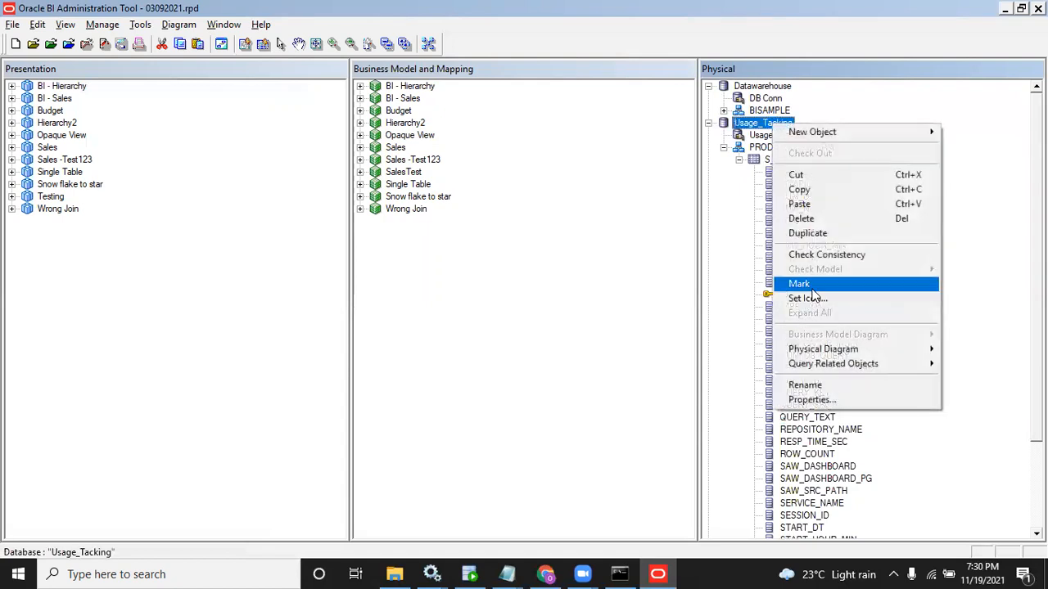
{"action": "left_click", "coordinate": [802, 385]}
{"action": "key", "text": "ctrl+c"}
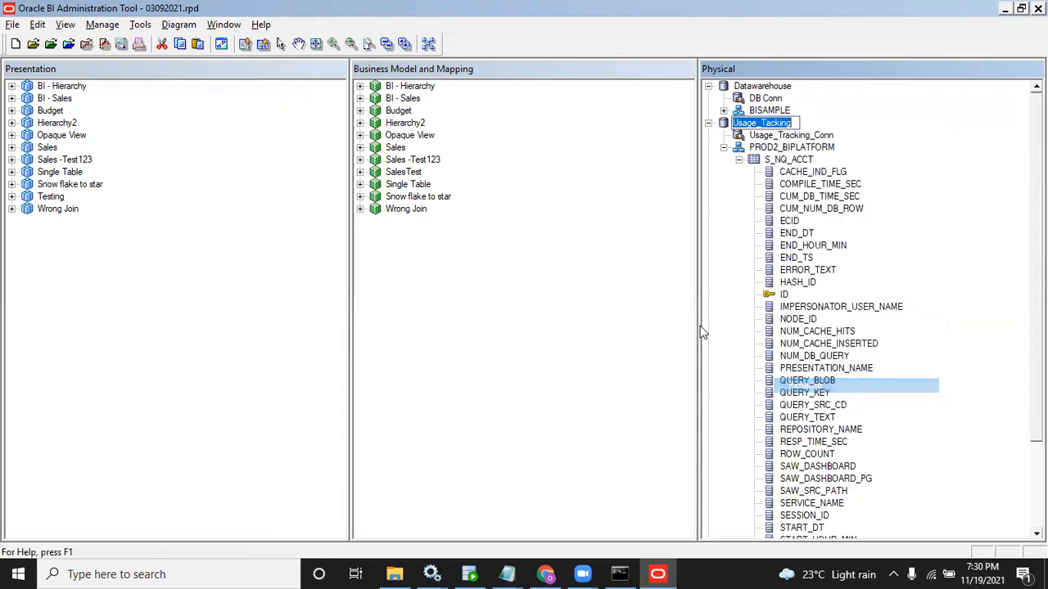
{"action": "key", "text": "alt+Tab"}
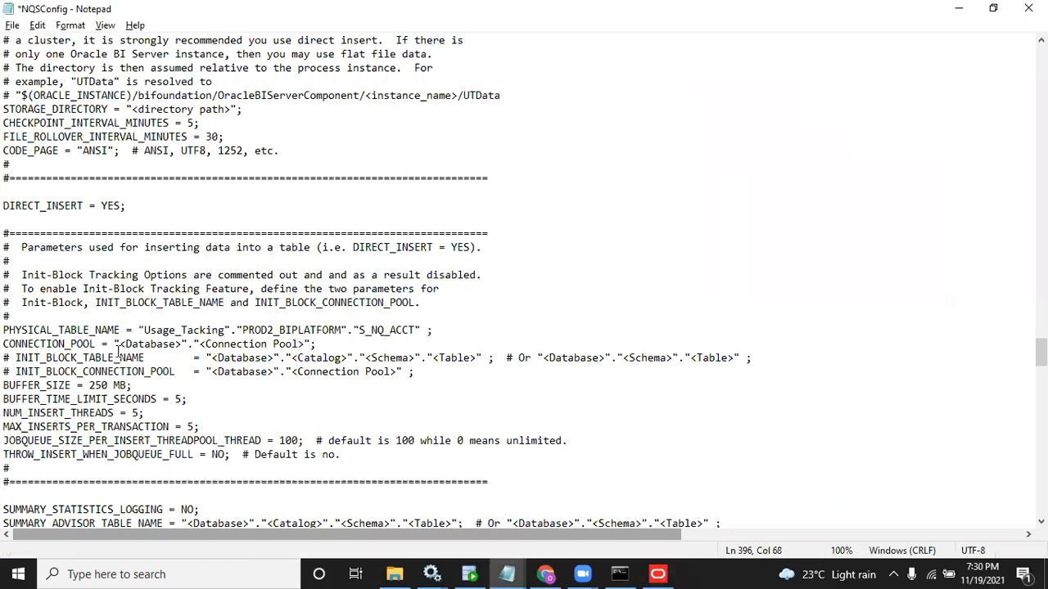
{"action": "left_click_drag", "start_coordinate": [120, 344], "coordinate": [181, 344]}
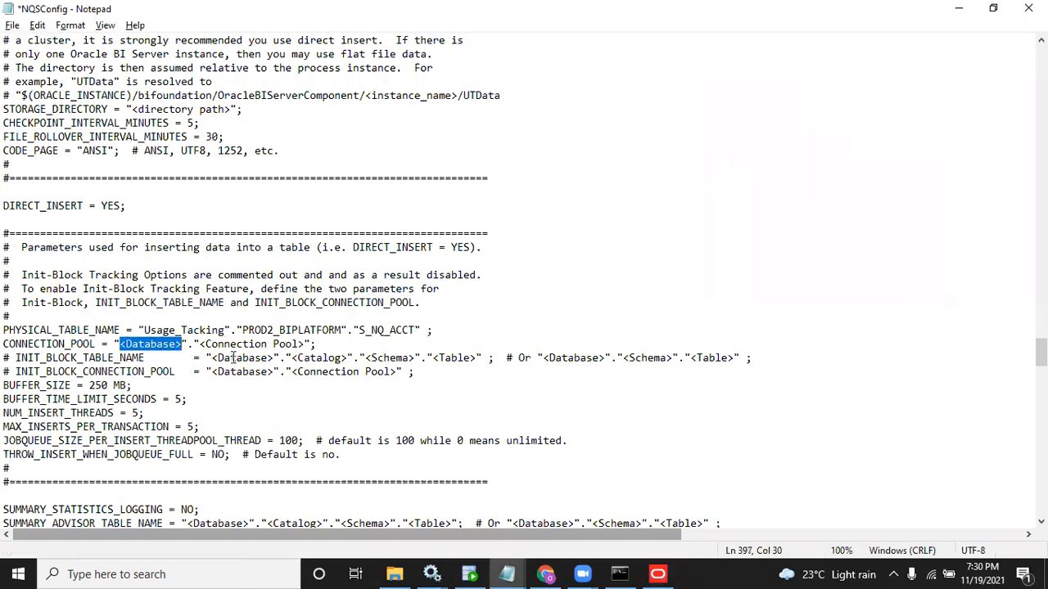
{"action": "key", "text": "ctrl+v"}
Step: Replace CONNECTION_POOL's connection pool placeholder with Usage_Tracking_Conn copied from the repository, and save the NQSConfig file
{"action": "key", "text": "alt+Tab"}
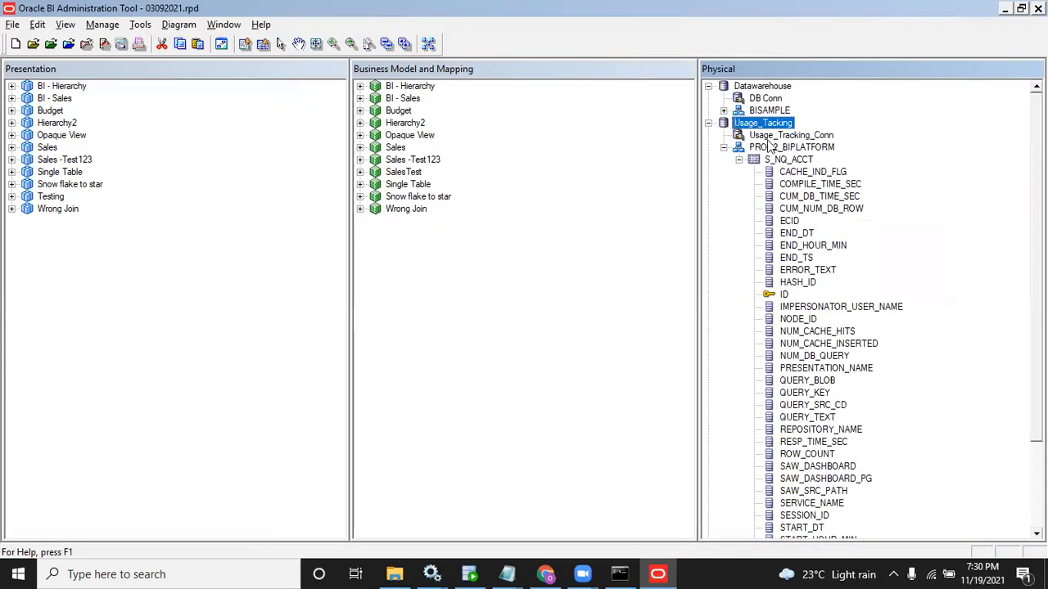
{"action": "right_click", "coordinate": [752, 136]}
{"action": "left_click", "coordinate": [804, 388]}
{"action": "key", "text": "ctrl+c"}
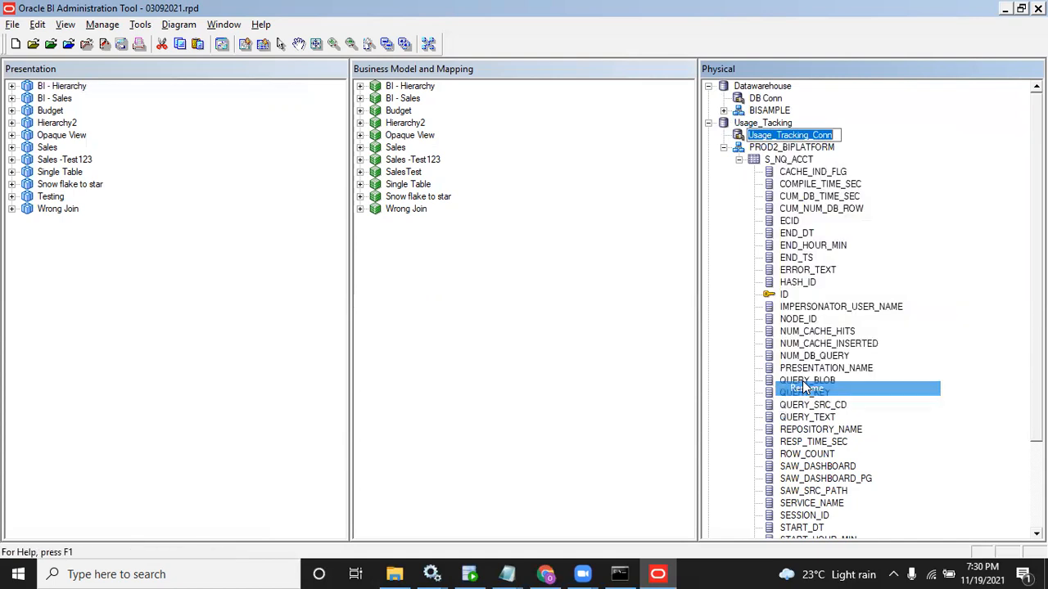
{"action": "key", "text": "alt+Tab"}
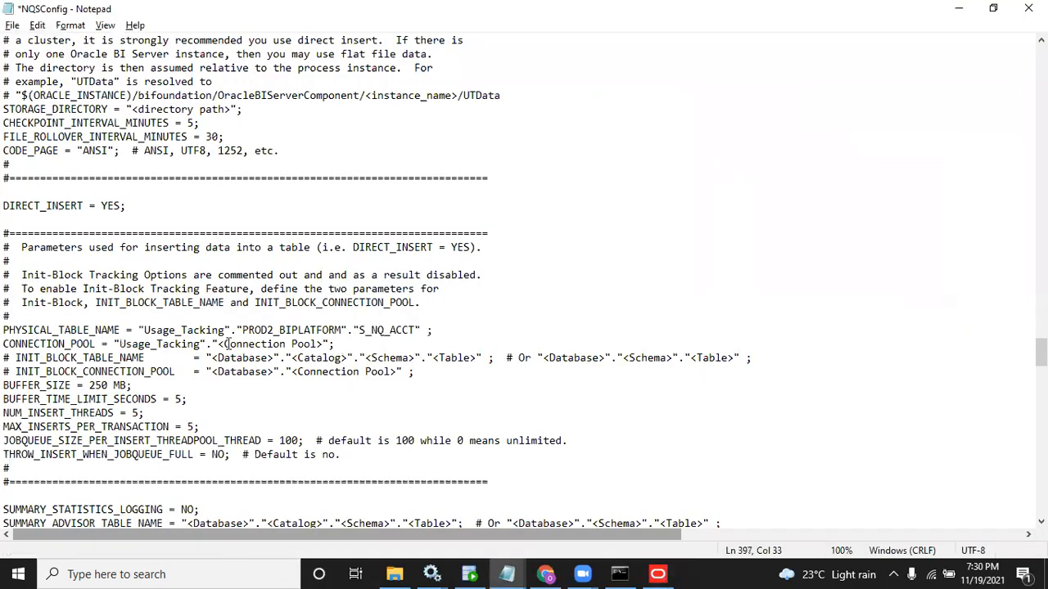
{"action": "left_click_drag", "start_coordinate": [218, 344], "coordinate": [325, 344]}
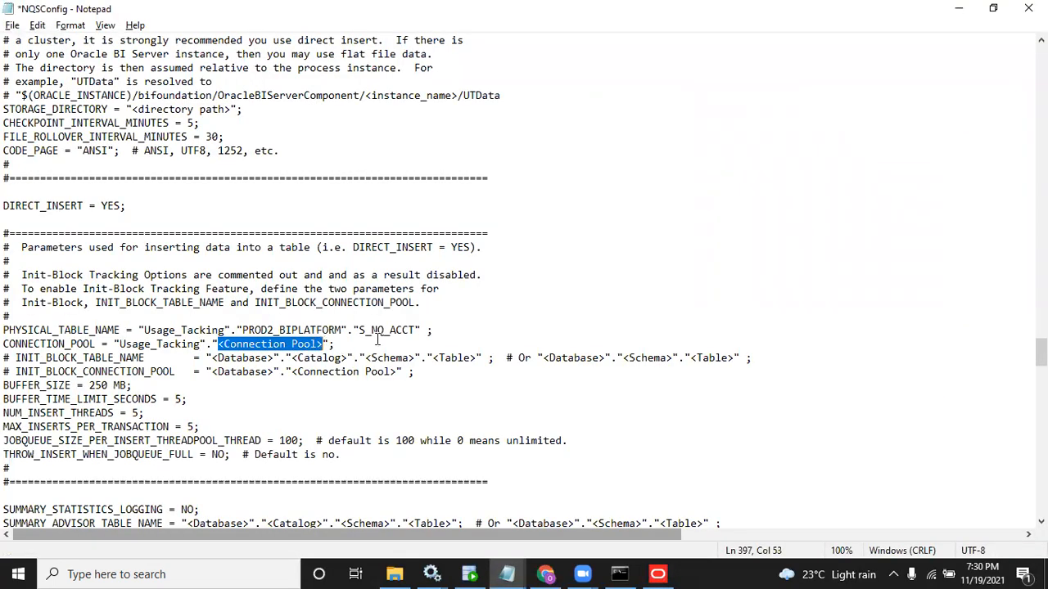
{"action": "key", "text": "ctrl+v"}
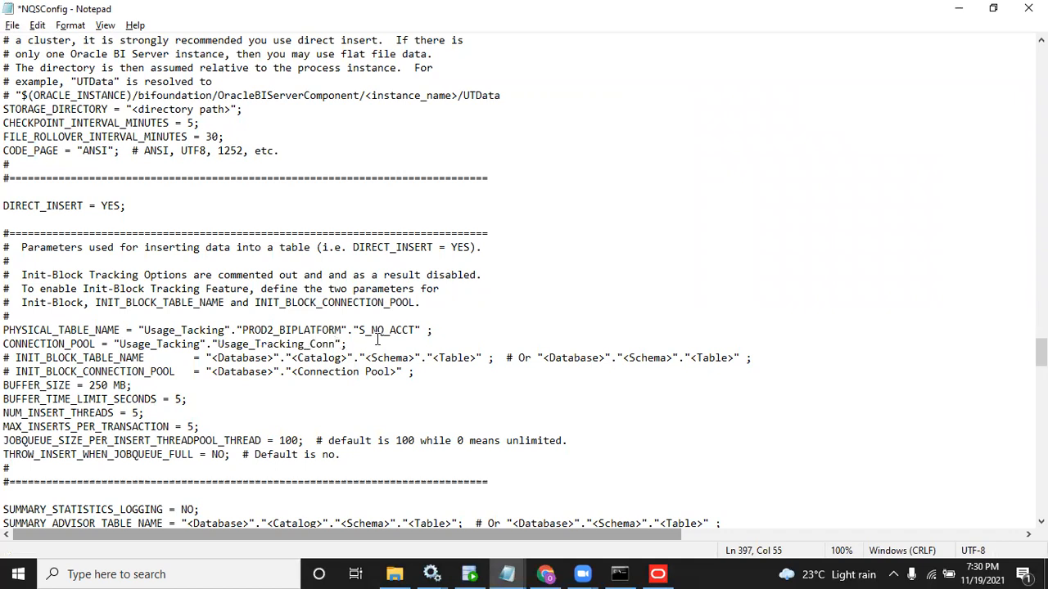
{"action": "key", "text": "ctrl+s"}
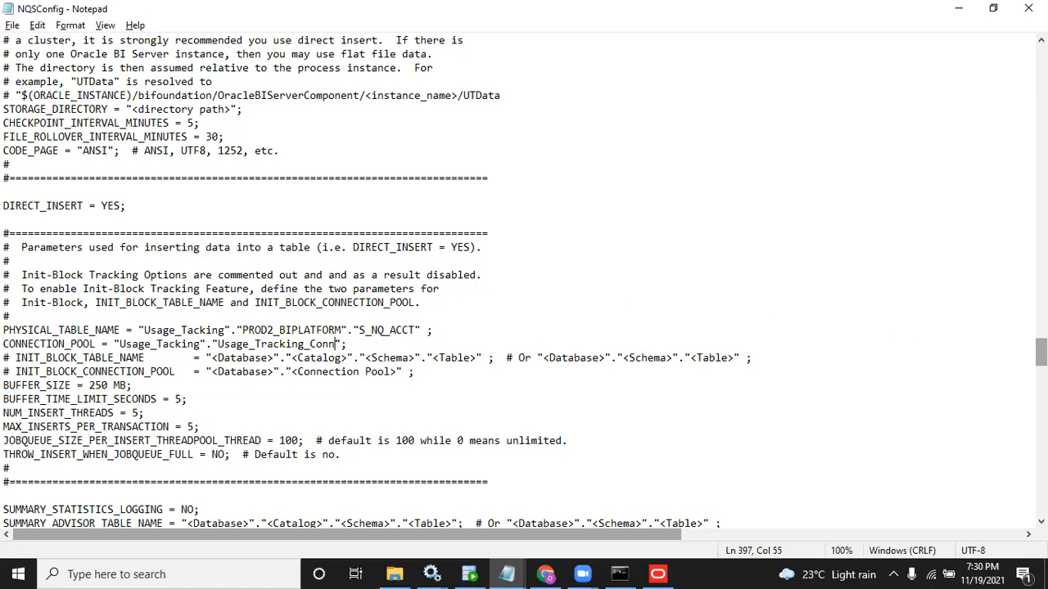
{"action": "mouse_move", "coordinate": [1041, 352]}
{"action": "left_mouse_down"}
{"action": "mouse_move", "coordinate": [1041, 383]}
{"action": "mouse_move", "coordinate": [1041, 307]}
{"action": "mouse_move", "coordinate": [1041, 349]}
{"action": "left_mouse_up"}
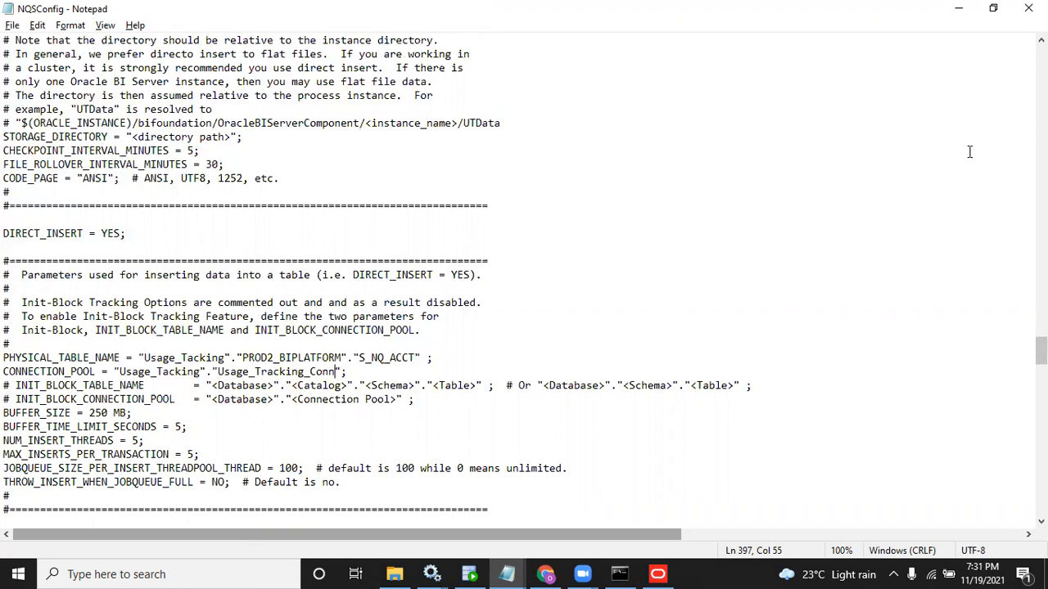
Step: Open a new Command Prompt, go to the root directory and change to the E: drive
{"action": "left_click", "coordinate": [657, 574]}
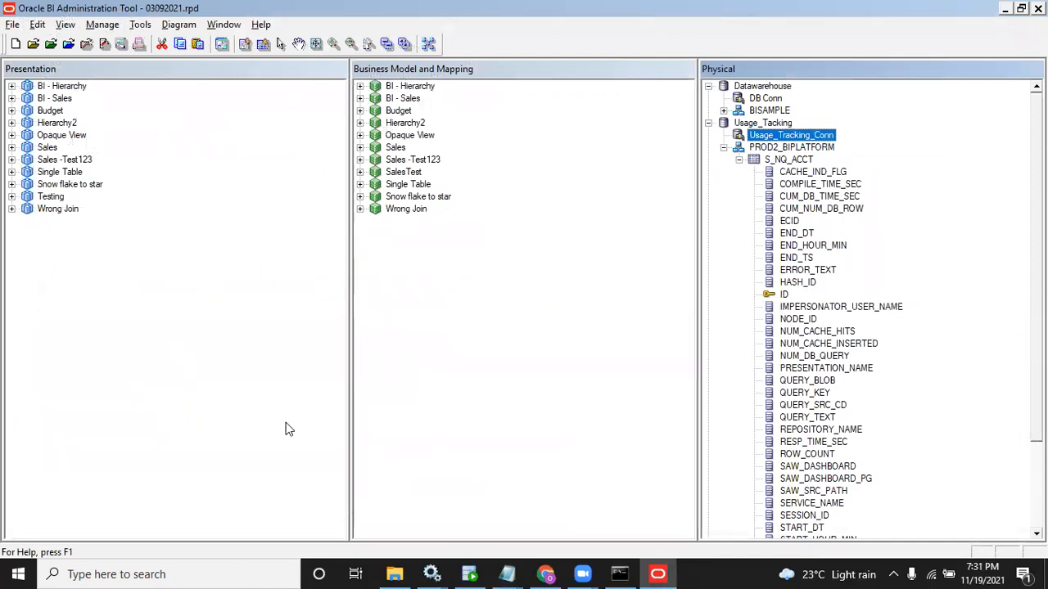
{"action": "left_click", "coordinate": [227, 574]}
{"action": "type", "text": "cmd"}
{"action": "key", "text": "BackSpace"}
{"action": "type", "text": "md"}
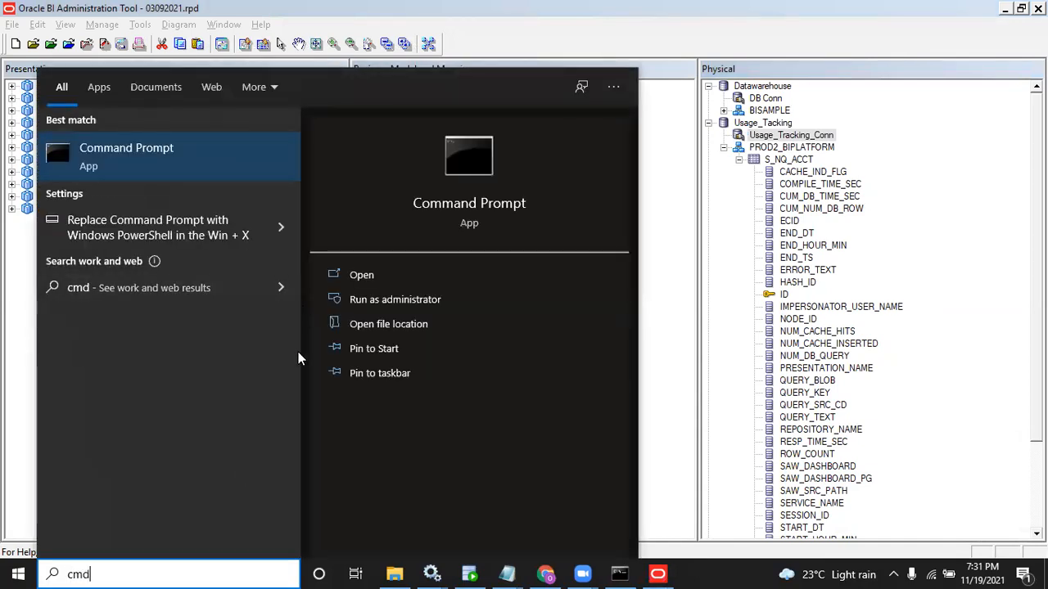
{"action": "key", "text": "Return"}
{"action": "type", "text": "cd/"}
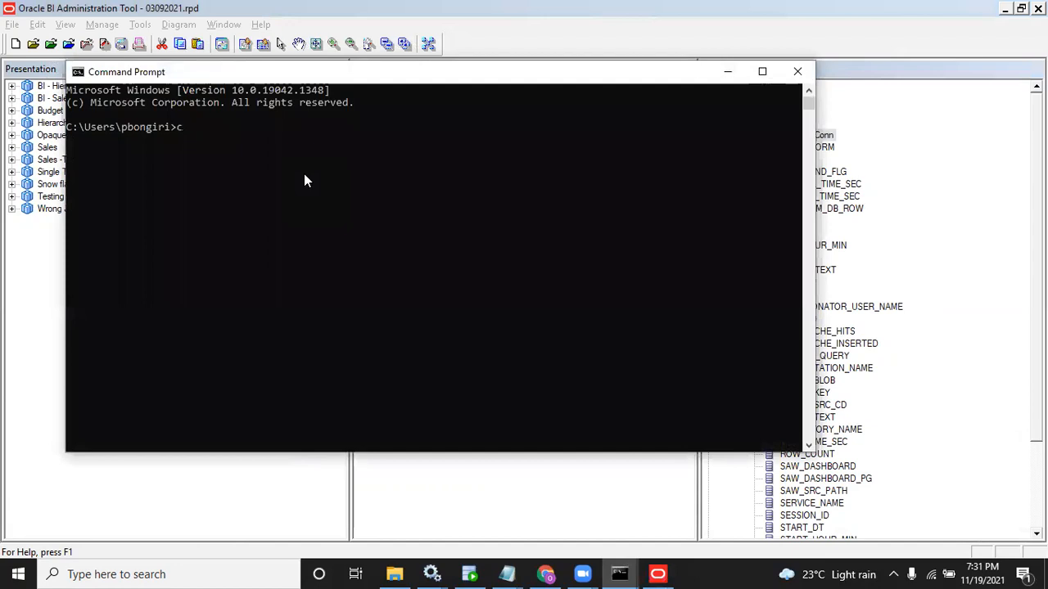
{"action": "key", "text": "Return"}
{"action": "type", "text": "e:"}
{"action": "key", "text": "Return"}
Step: Change the Command Prompt directory to E:\OBIEE_HOME\user_projects\domains\bi\bitools\bin, copying the path from the OBIEELogindetails2 notes
{"action": "type", "text": "cd"}
{"action": "left_click", "coordinate": [506, 574]}
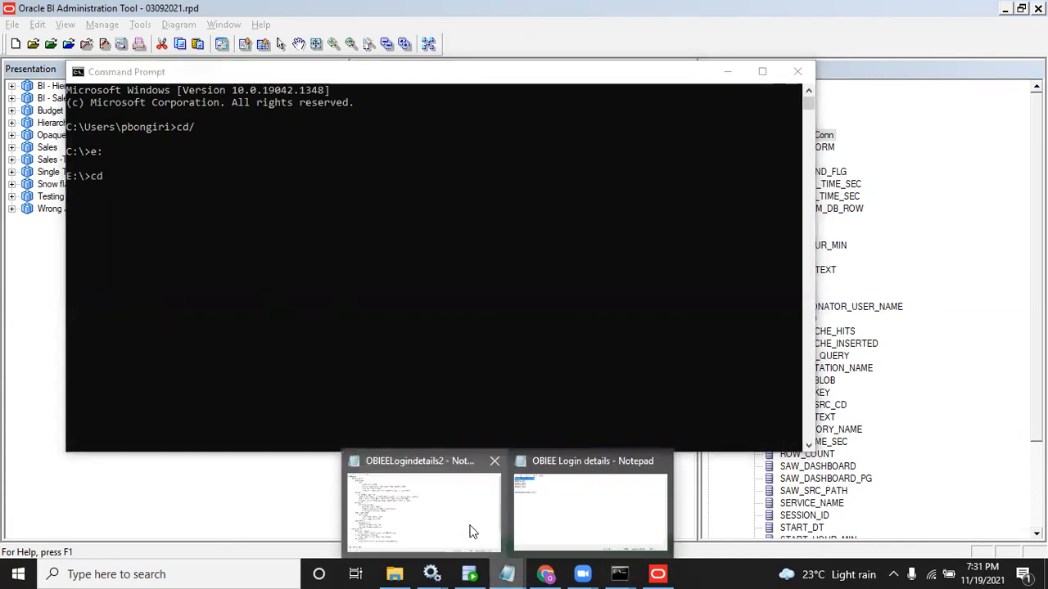
{"action": "left_click", "coordinate": [461, 524]}
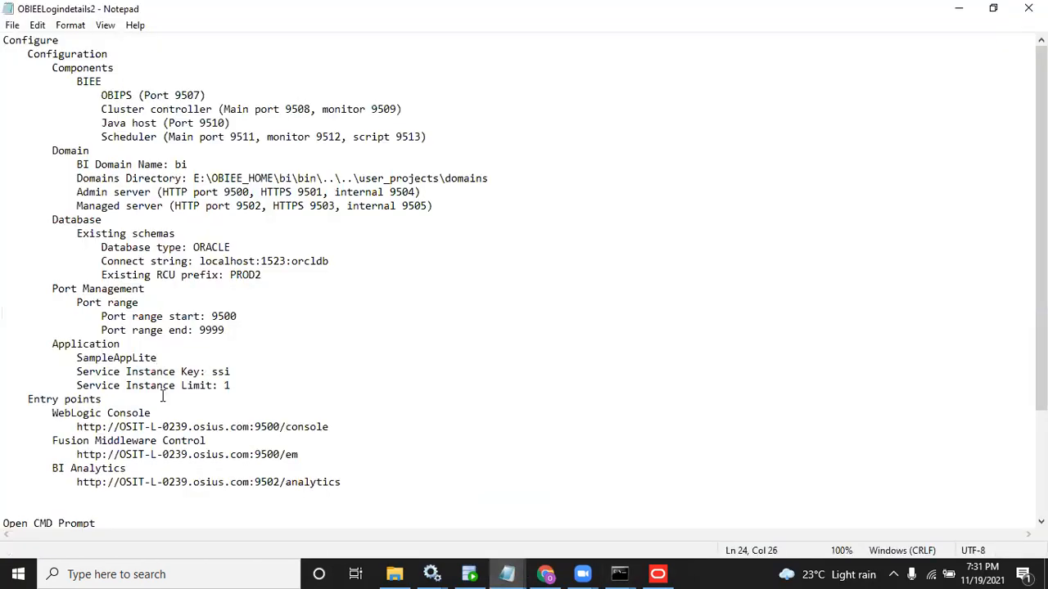
{"action": "left_click", "coordinate": [193, 429]}
{"action": "key", "text": "ctrl+End"}
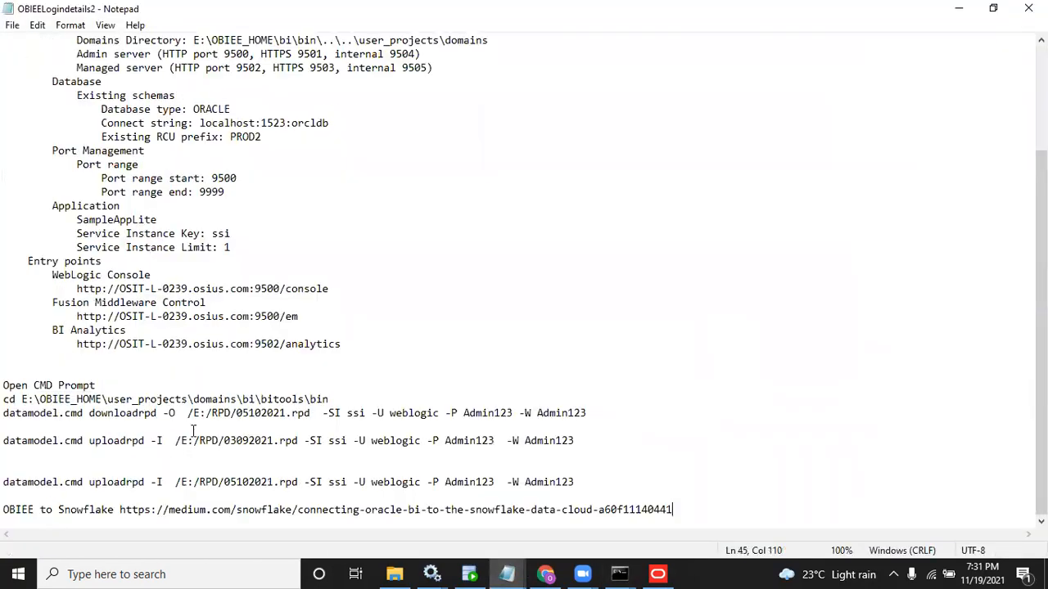
{"action": "left_click_drag", "start_coordinate": [22, 399], "coordinate": [330, 400]}
{"action": "key", "text": "ctrl+c"}
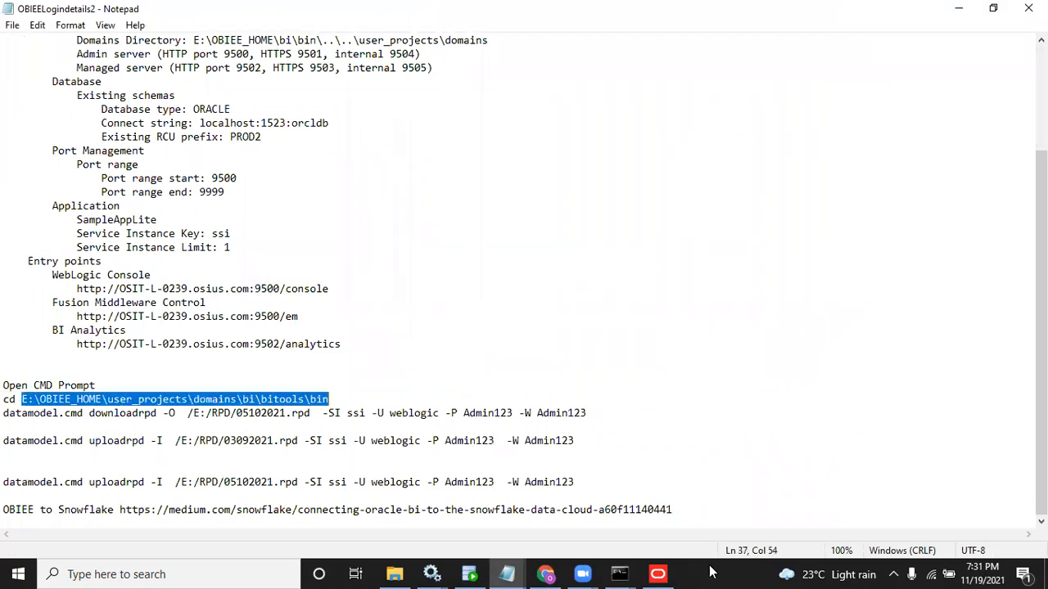
{"action": "left_click", "coordinate": [657, 574]}
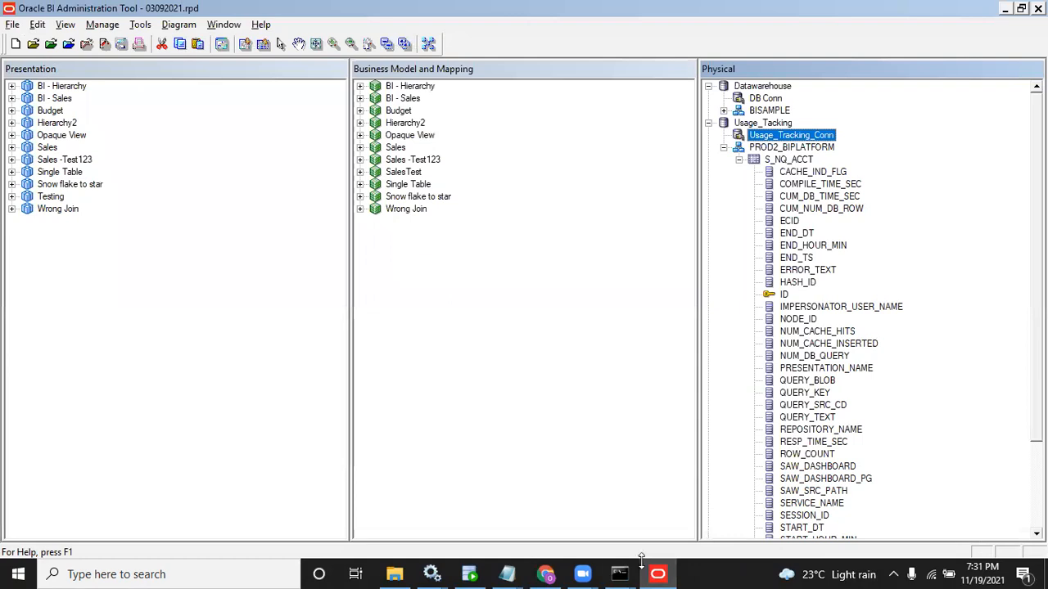
{"action": "left_click", "coordinate": [620, 574]}
{"action": "left_click", "coordinate": [678, 505]}
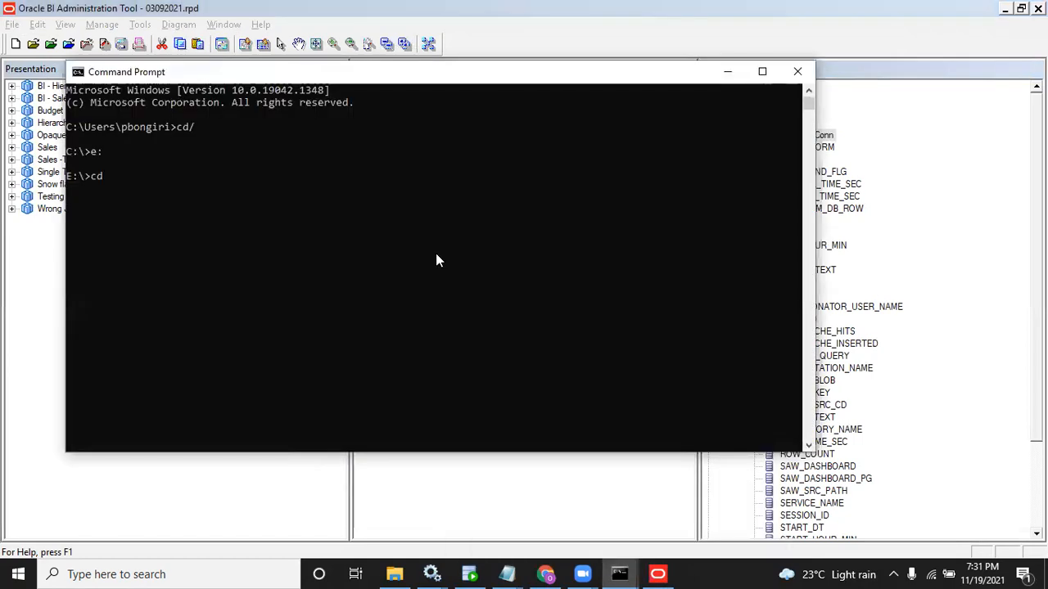
{"action": "key", "text": "ctrl+v"}
{"action": "key", "text": "Return"}
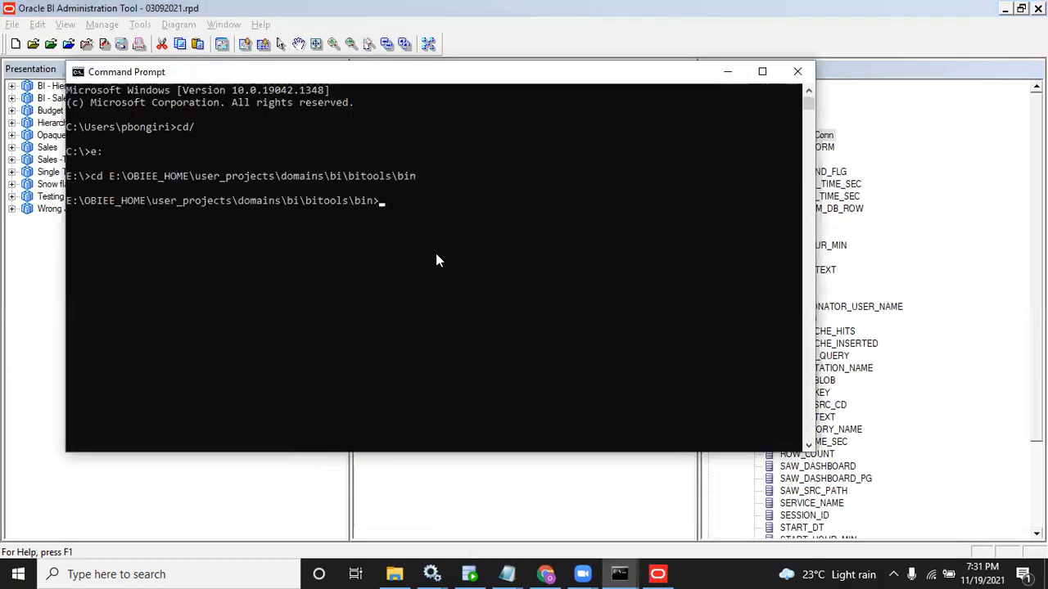
Step: Copy the full datamodel.cmd uploadrpd command for /E:/RPD/03092021.rpd from the OBIEELogindetails2 notes in Notepad
{"action": "left_click", "coordinate": [514, 574]}
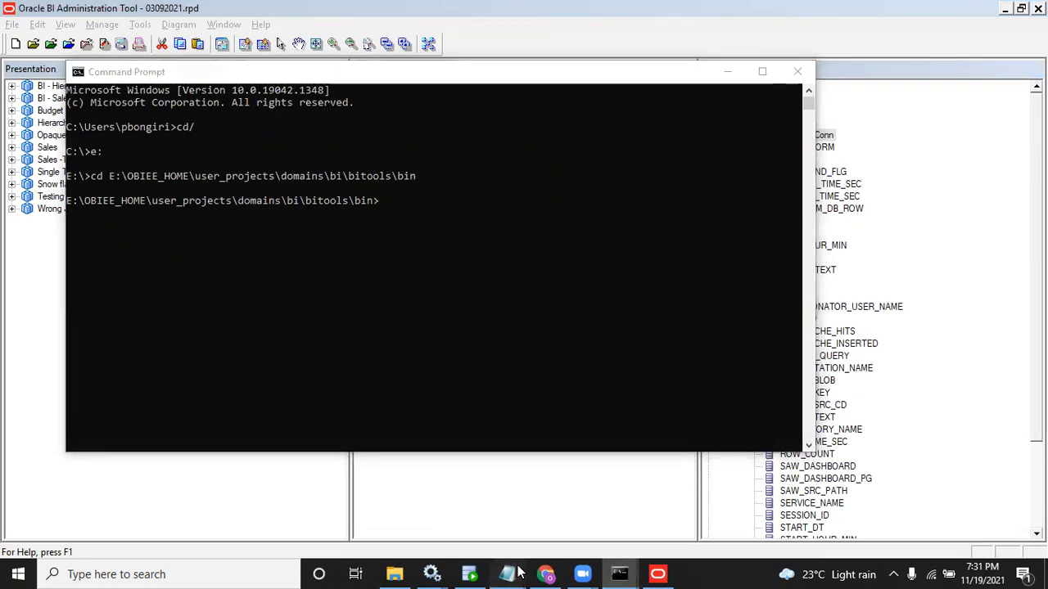
{"action": "left_click", "coordinate": [456, 508]}
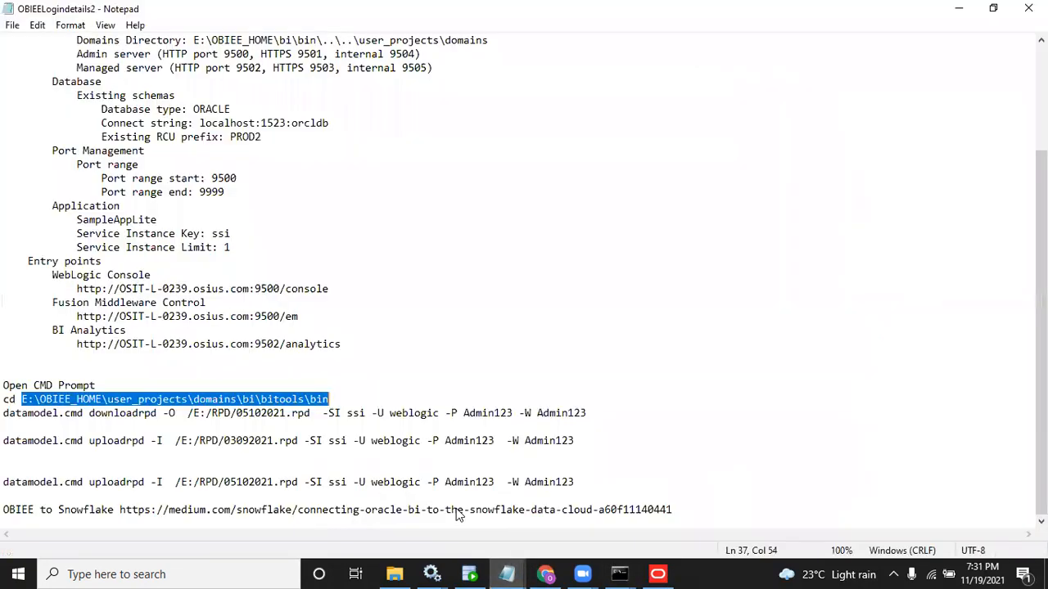
{"action": "left_click", "coordinate": [89, 447]}
{"action": "key", "text": "Home"}
{"action": "key", "text": "shift+End"}
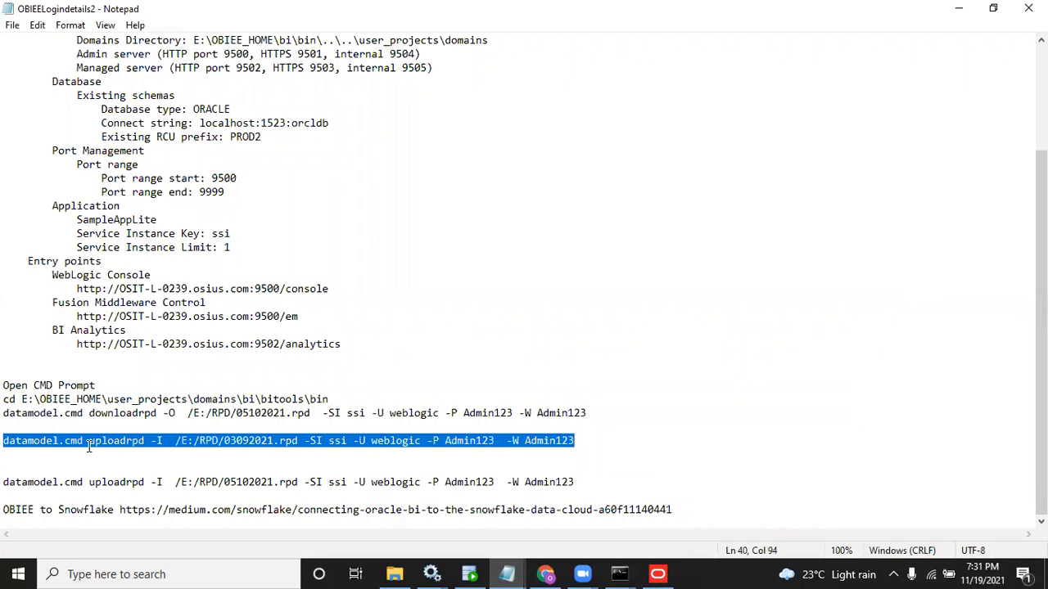
{"action": "left_click", "coordinate": [179, 442]}
{"action": "left_click_drag", "start_coordinate": [180, 442], "coordinate": [286, 443]}
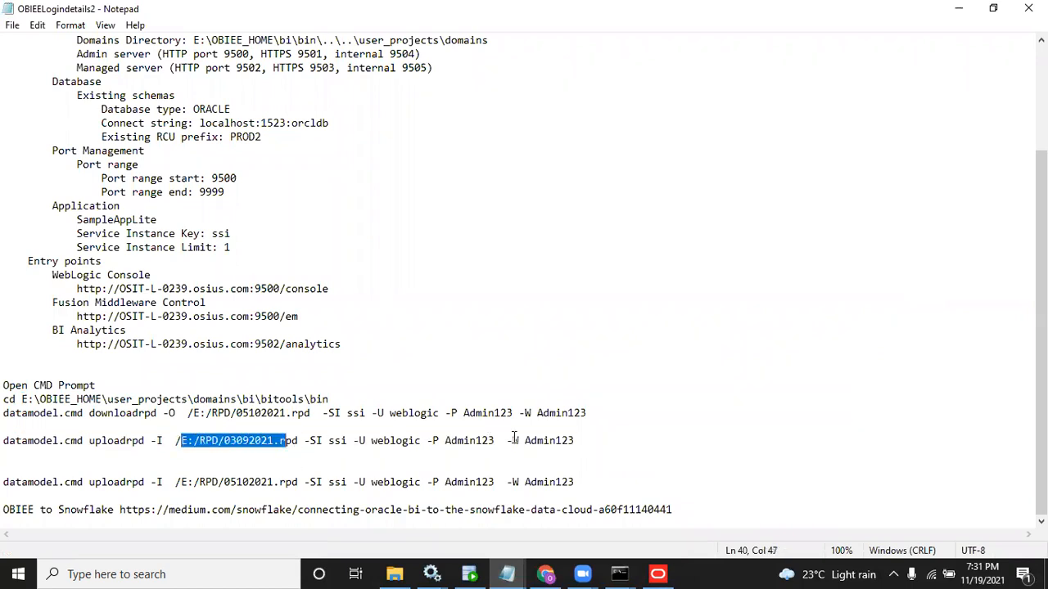
{"action": "left_click", "coordinate": [582, 440]}
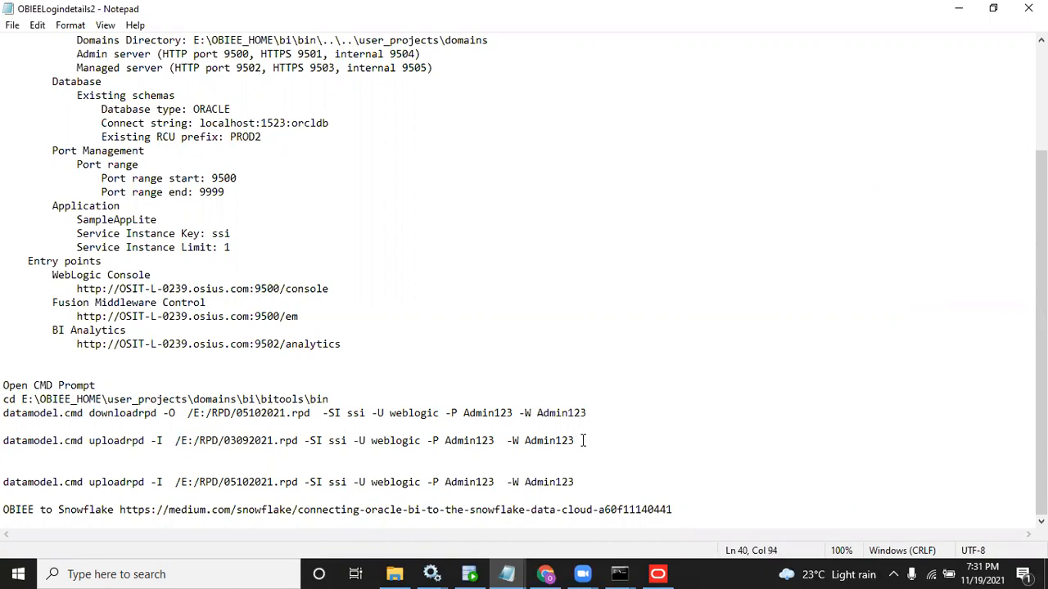
{"action": "key", "text": "shift+Home"}
{"action": "key", "text": "ctrl+c"}
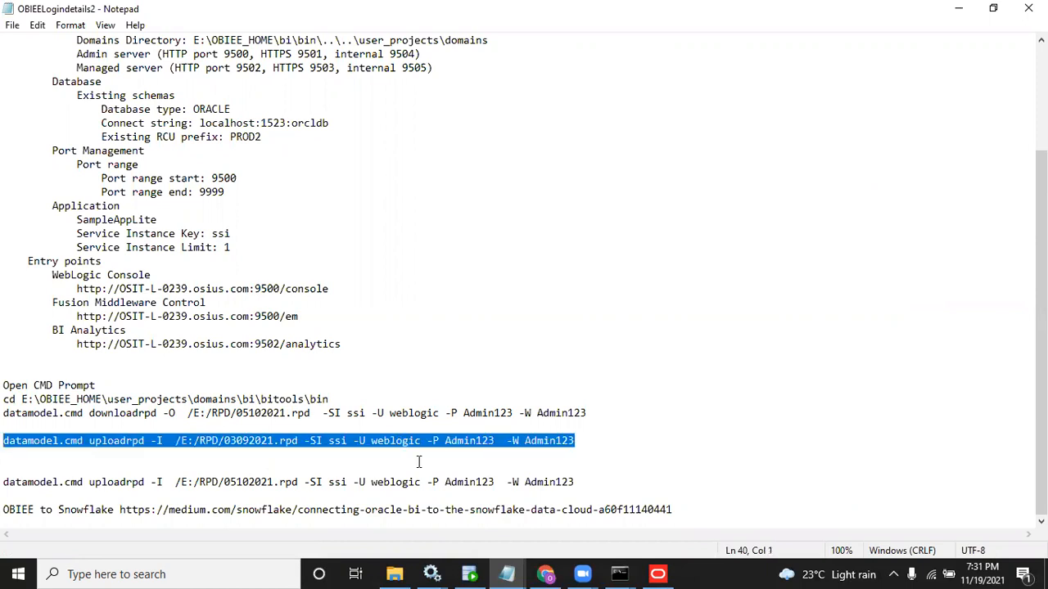
Step: Run the copied datamodel.cmd uploadrpd command in Command Prompt to upload 03092021.rpd to service instance ssi, including the account and repository passwords
{"action": "left_click", "coordinate": [620, 574]}
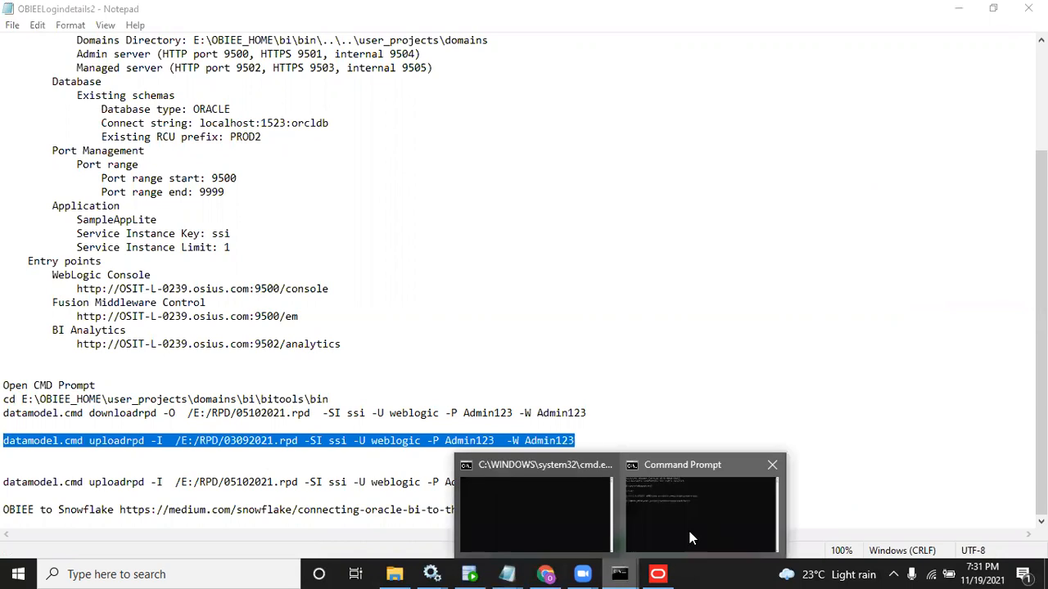
{"action": "left_click", "coordinate": [692, 538]}
{"action": "right_click", "coordinate": [478, 283]}
{"action": "key", "text": "Return"}
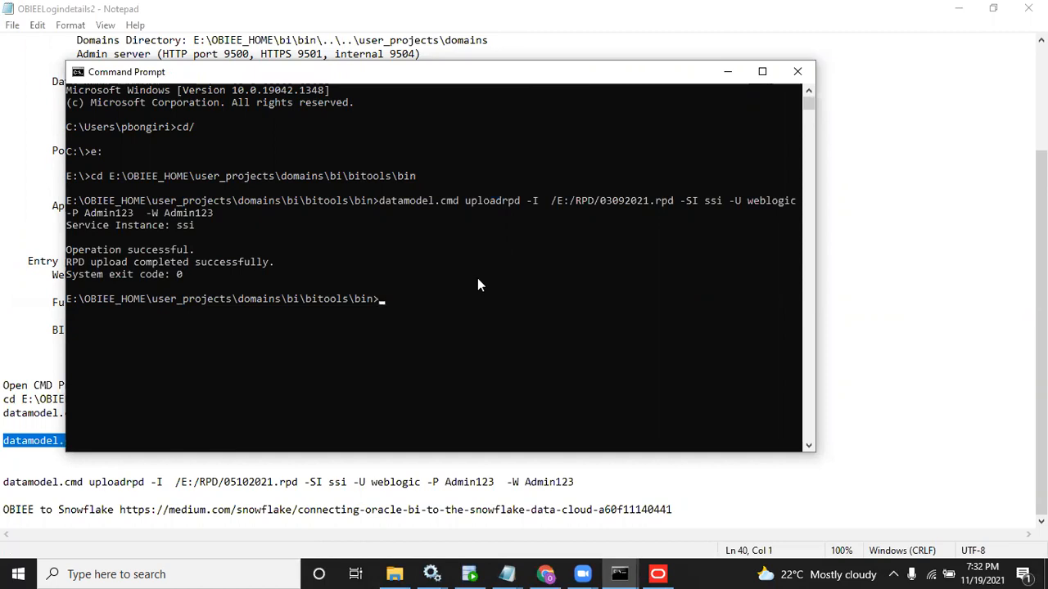
Step: Switch to Oracle Business Intelligence in Chrome and open its Administration page
{"action": "left_click", "coordinate": [545, 574]}
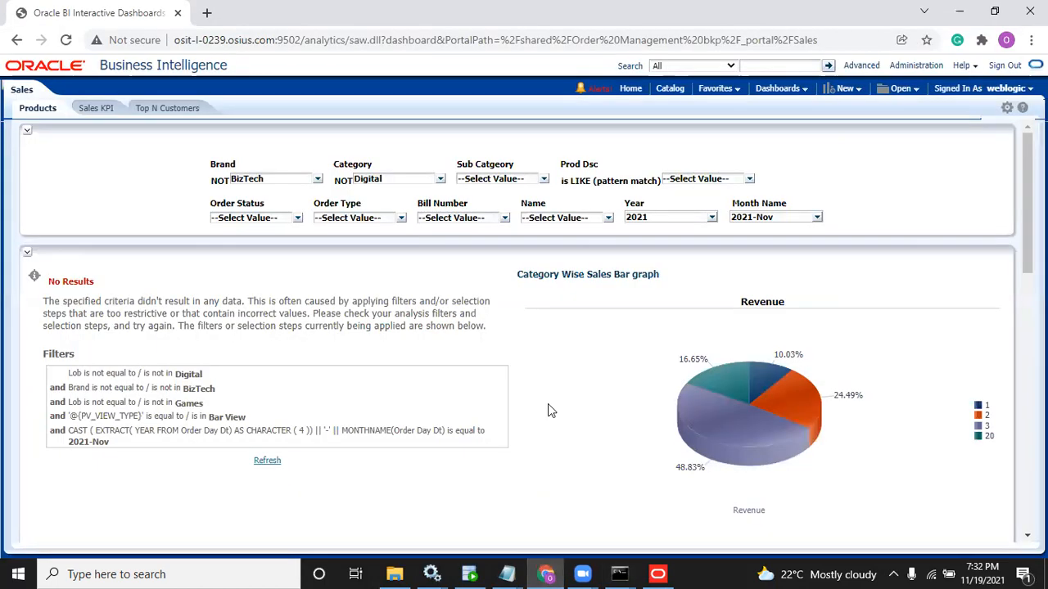
{"action": "left_click", "coordinate": [916, 66]}
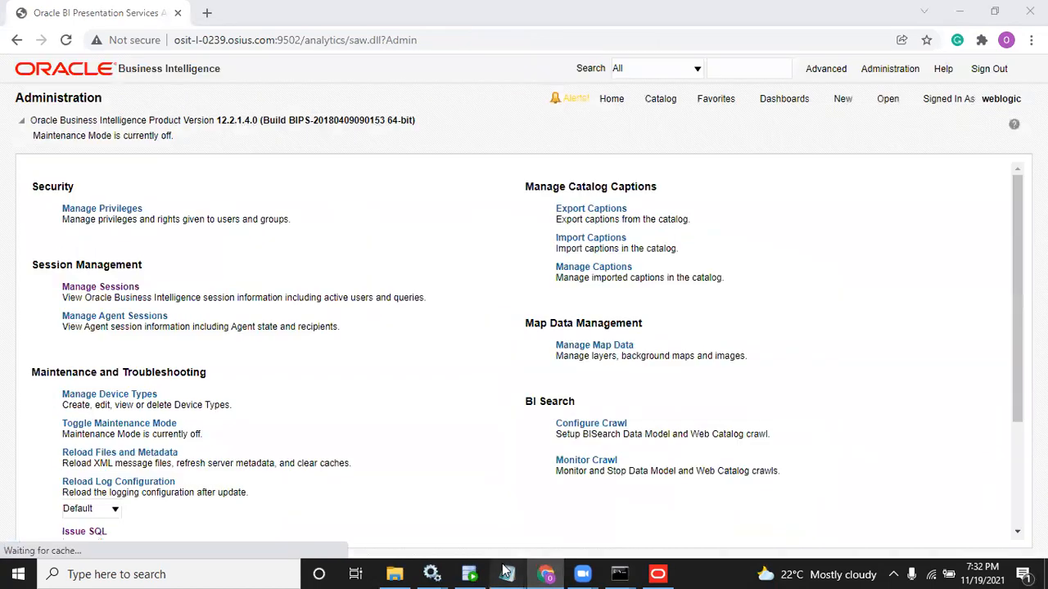
Step: Copy the Fusion Middleware Control URL from the OBIEELogindetails2 notes in Notepad and open it in a new Chrome tab
{"action": "mouse_move", "coordinate": [507, 574]}
{"action": "left_click", "coordinate": [457, 508]}
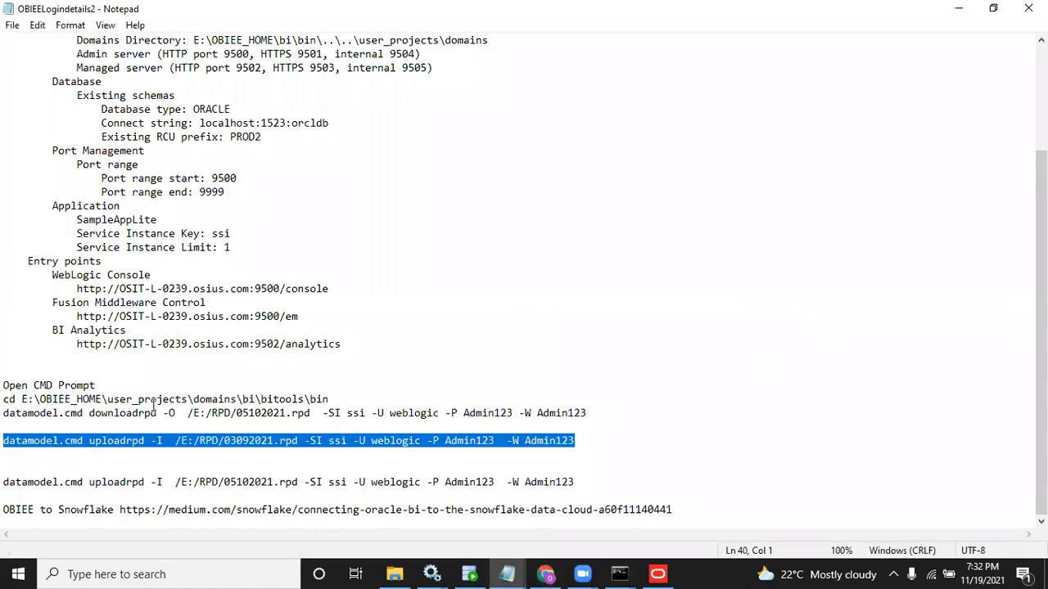
{"action": "left_click_drag", "start_coordinate": [79, 317], "coordinate": [311, 313]}
{"action": "key", "text": "ctrl+c"}
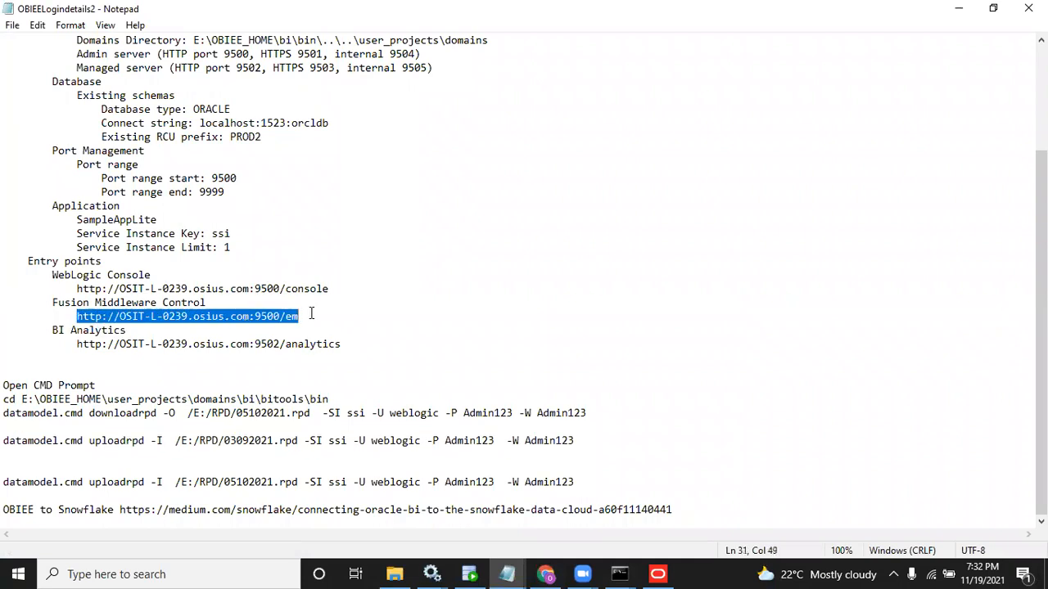
{"action": "left_click", "coordinate": [545, 574]}
{"action": "left_click", "coordinate": [208, 12]}
{"action": "key", "text": "ctrl+v"}
{"action": "key", "text": "Return"}
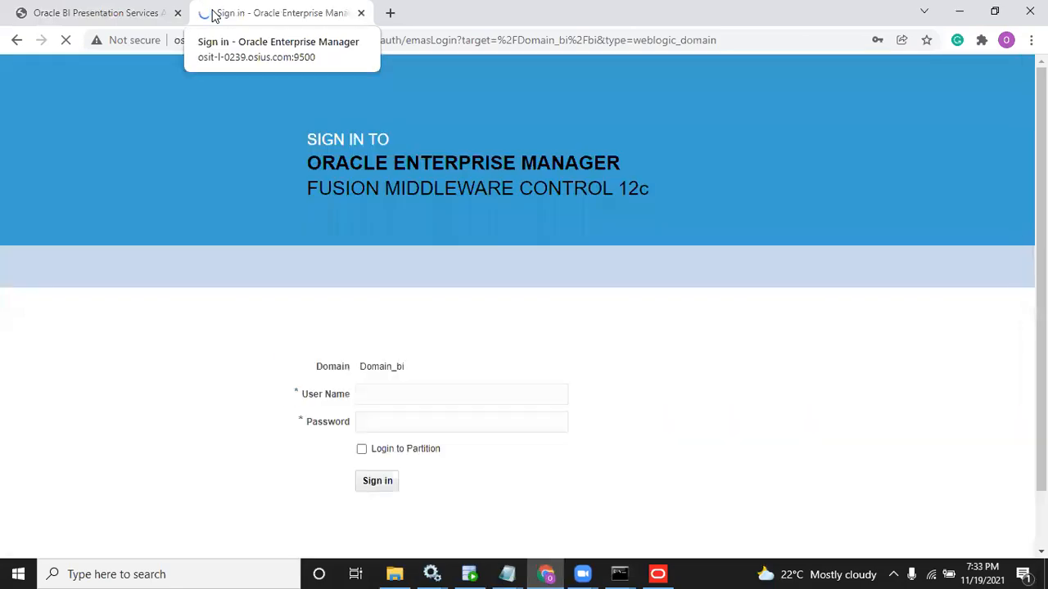
Step: Sign in to Enterprise Manager with the saved weblogic user name and account password, dismissing Chrome's password check notice
{"action": "type", "text": "we"}
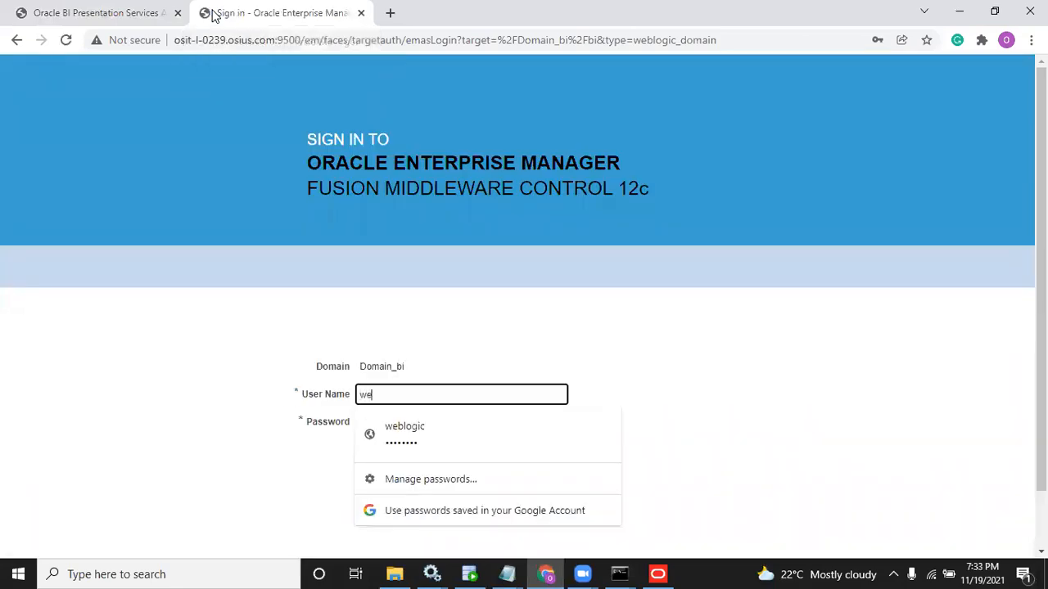
{"action": "key", "text": "Down"}
{"action": "key", "text": "Return"}
{"action": "key", "text": "Tab"}
{"action": "key", "text": "Return"}
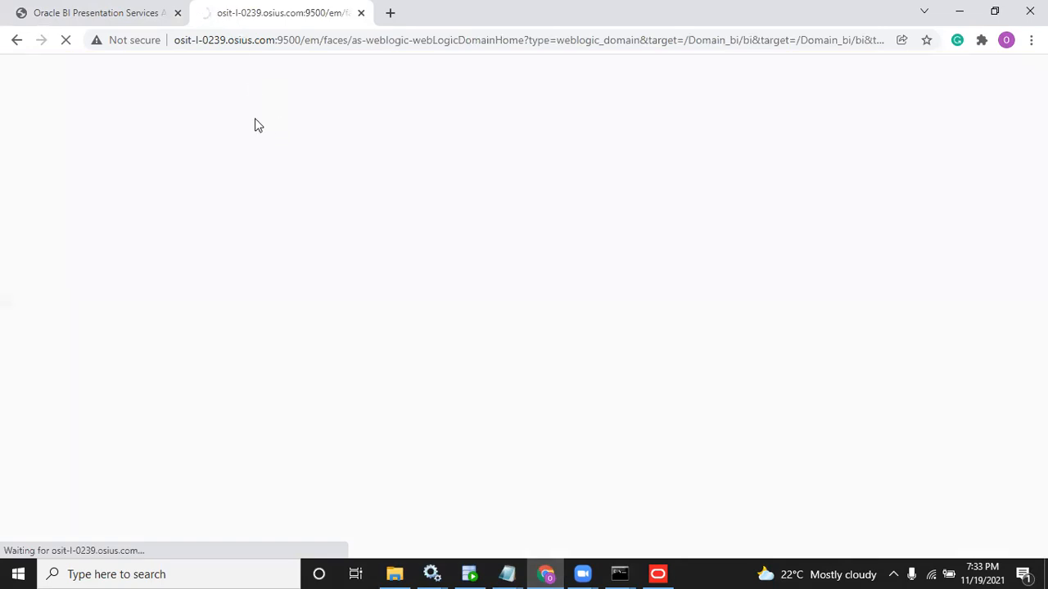
{"action": "left_click", "coordinate": [120, 18]}
{"action": "left_click", "coordinate": [261, 13]}
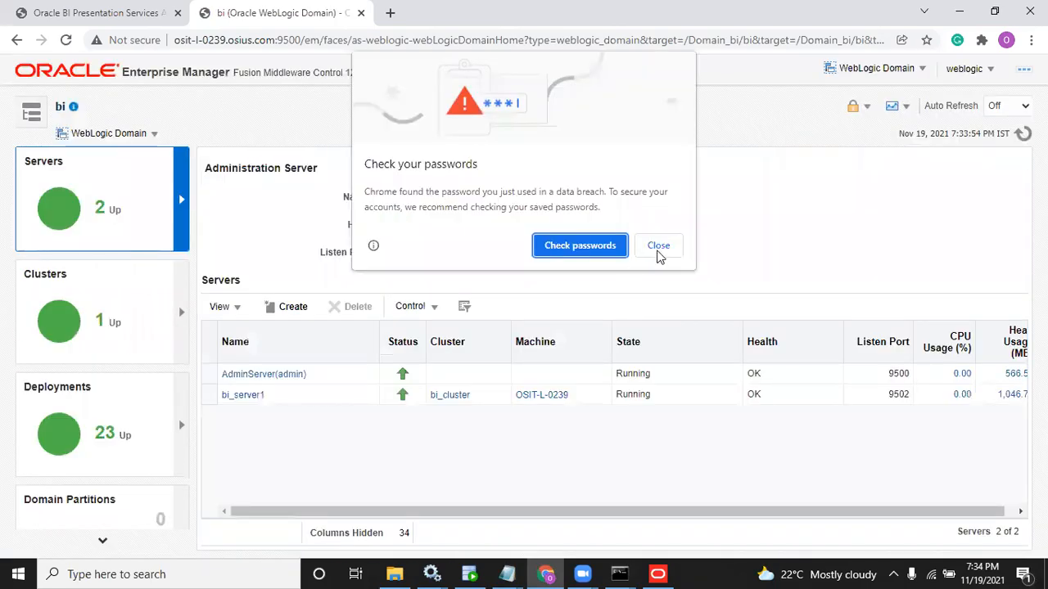
{"action": "left_click", "coordinate": [659, 246]}
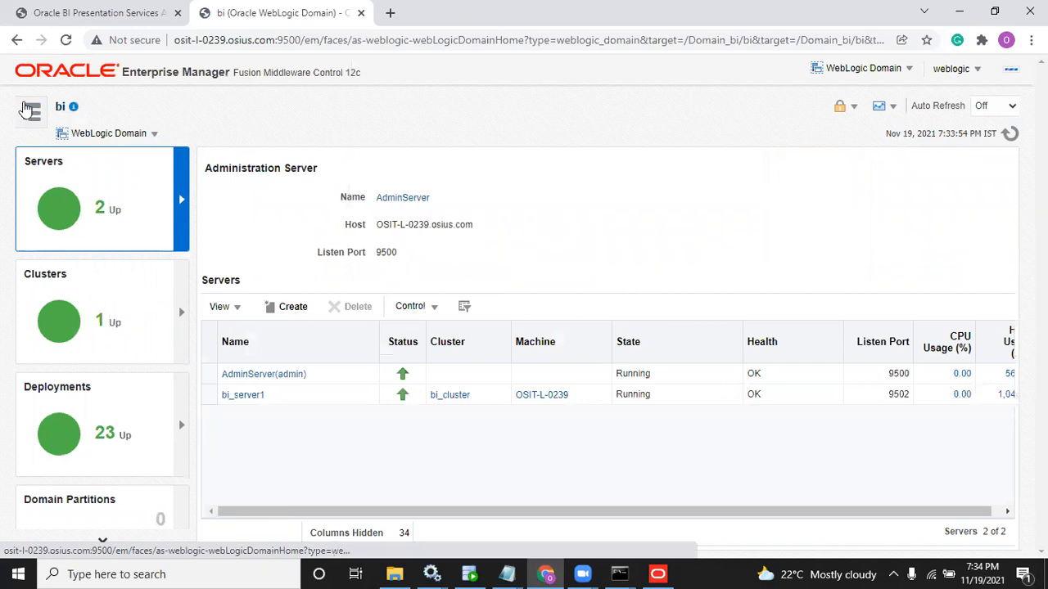
Step: Open biinstance under Business Intelligence in the target navigation and show its process availability
{"action": "left_click", "coordinate": [26, 109]}
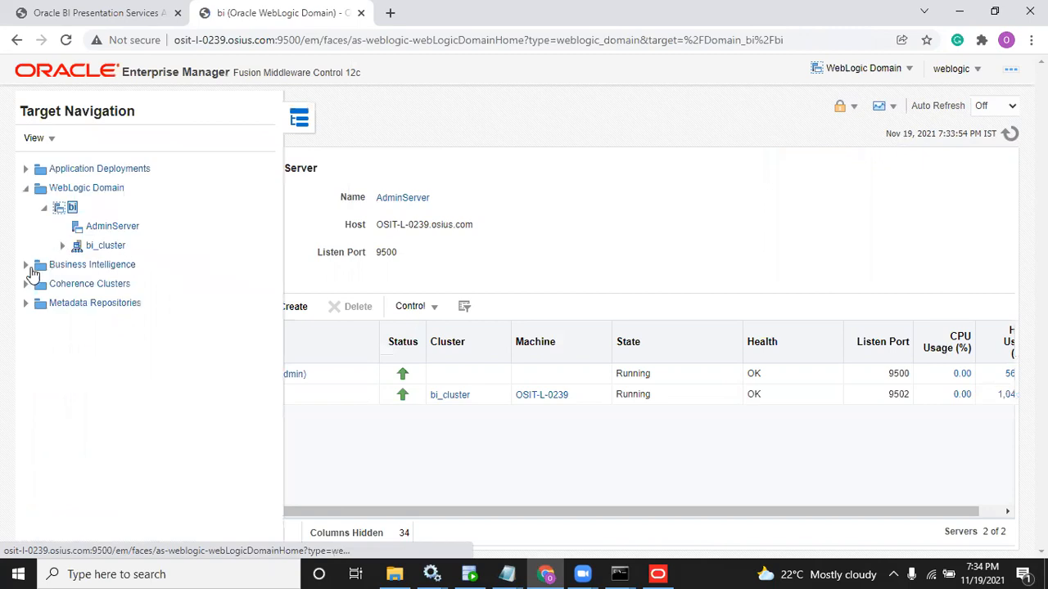
{"action": "left_click", "coordinate": [25, 265]}
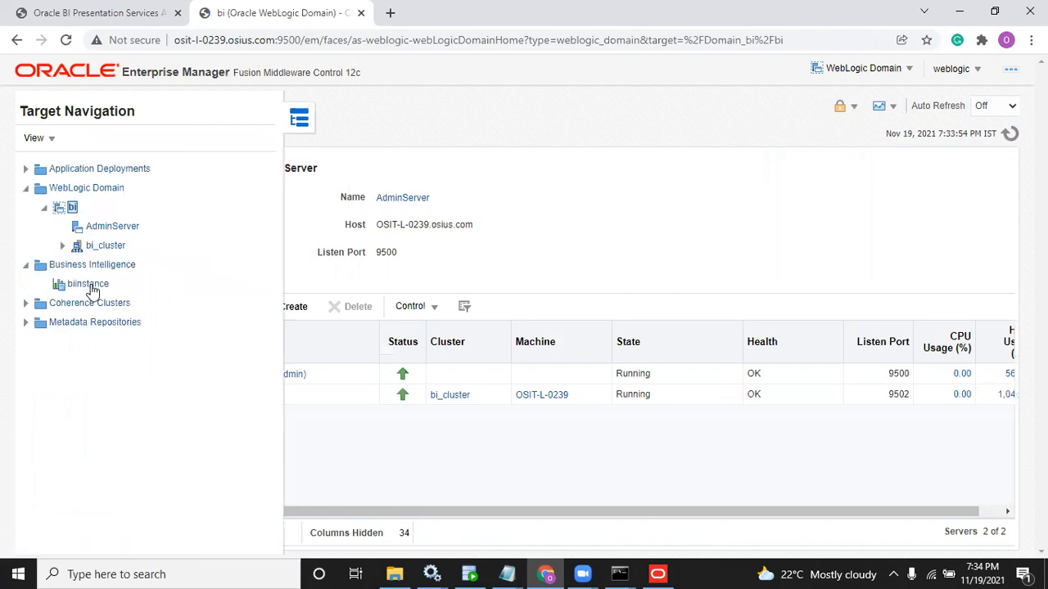
{"action": "left_click", "coordinate": [90, 285]}
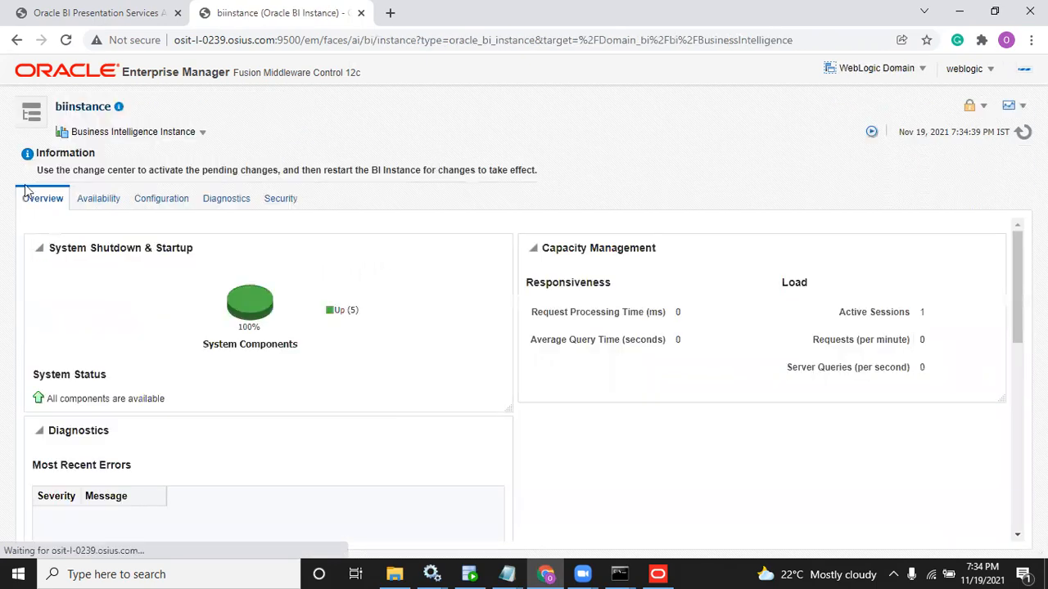
{"action": "left_click", "coordinate": [95, 203]}
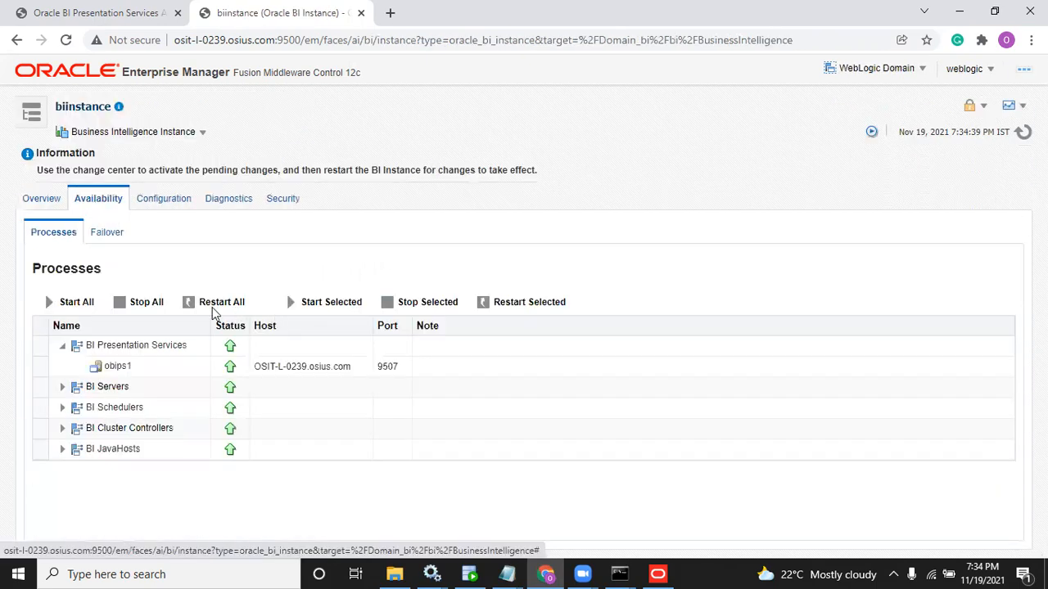
Step: Restart all BI components of biinstance, confirming the restart and closing the completion message
{"action": "left_click", "coordinate": [216, 307]}
{"action": "left_click", "coordinate": [183, 390]}
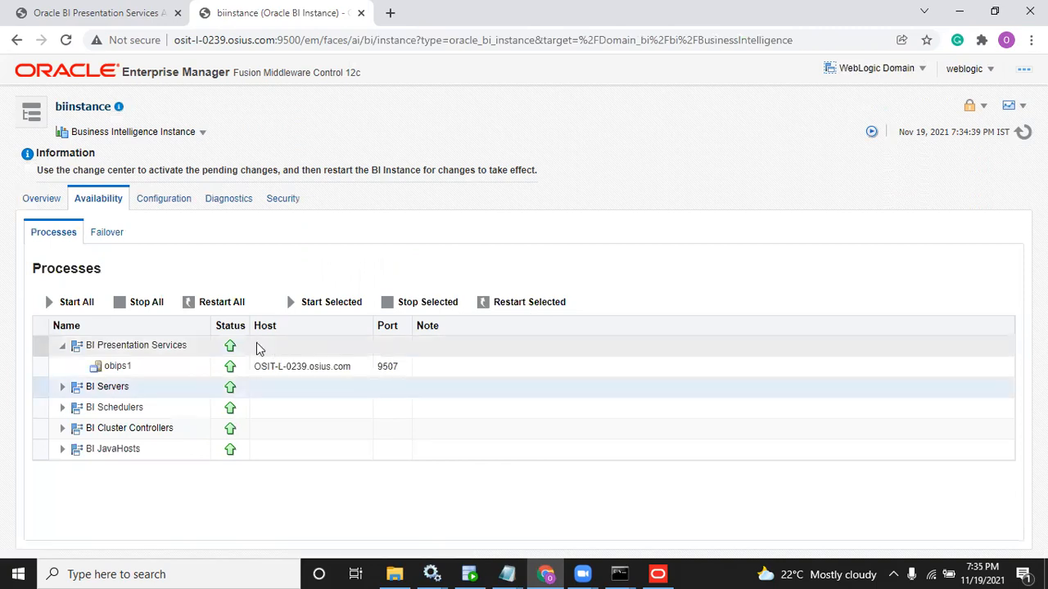
{"action": "left_click", "coordinate": [211, 303]}
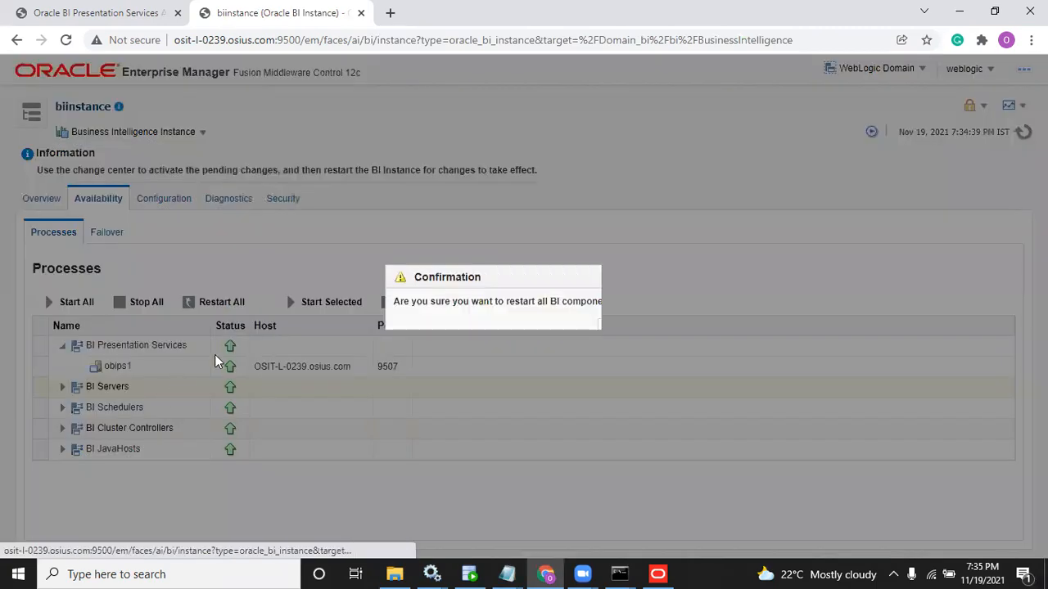
{"action": "left_click", "coordinate": [611, 329]}
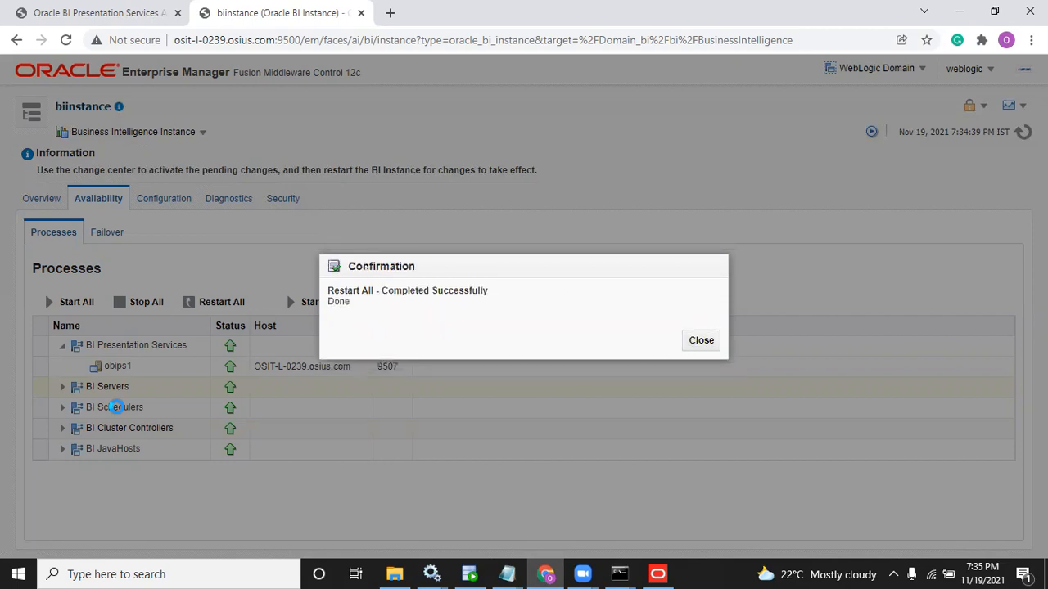
{"action": "left_click", "coordinate": [700, 340]}
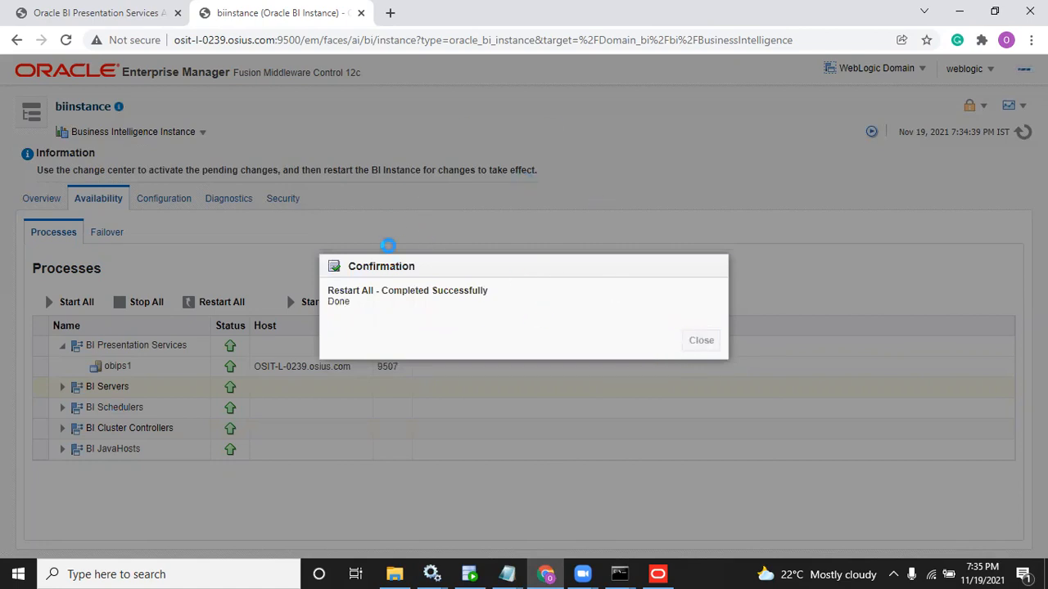
Step: Reload the Oracle Business Intelligence Administration page, checking the biinstance processes while it loads
{"action": "left_click", "coordinate": [123, 8]}
{"action": "left_click", "coordinate": [216, 43]}
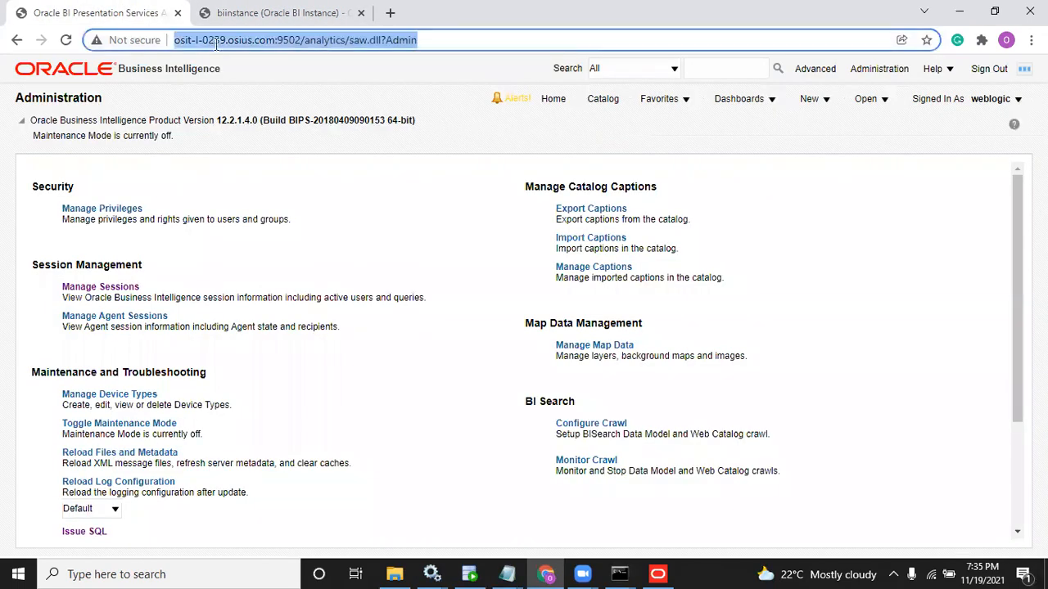
{"action": "key", "text": "Return"}
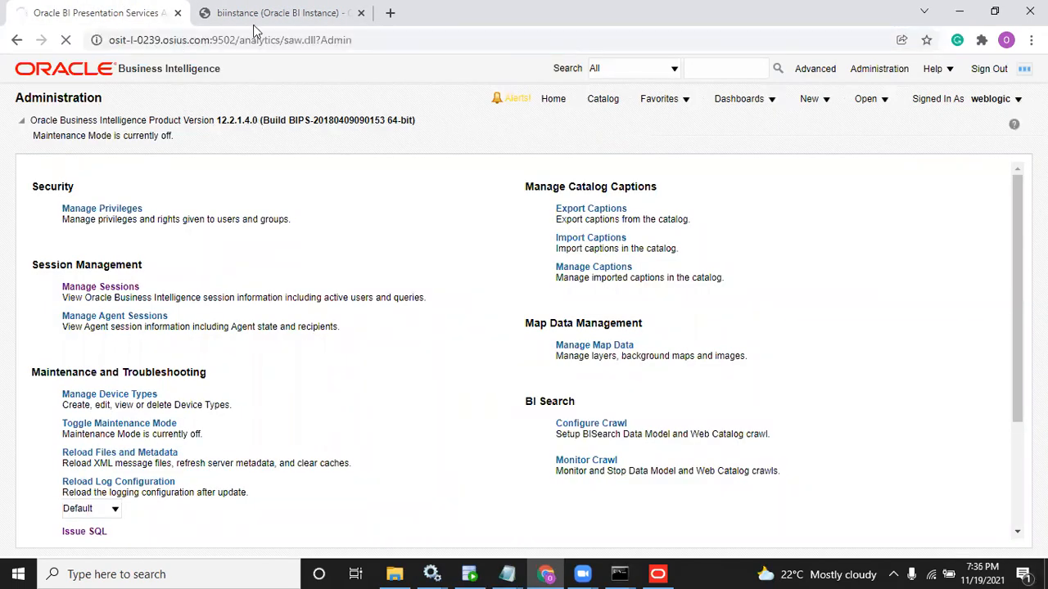
{"action": "key", "text": "ctrl+Tab"}
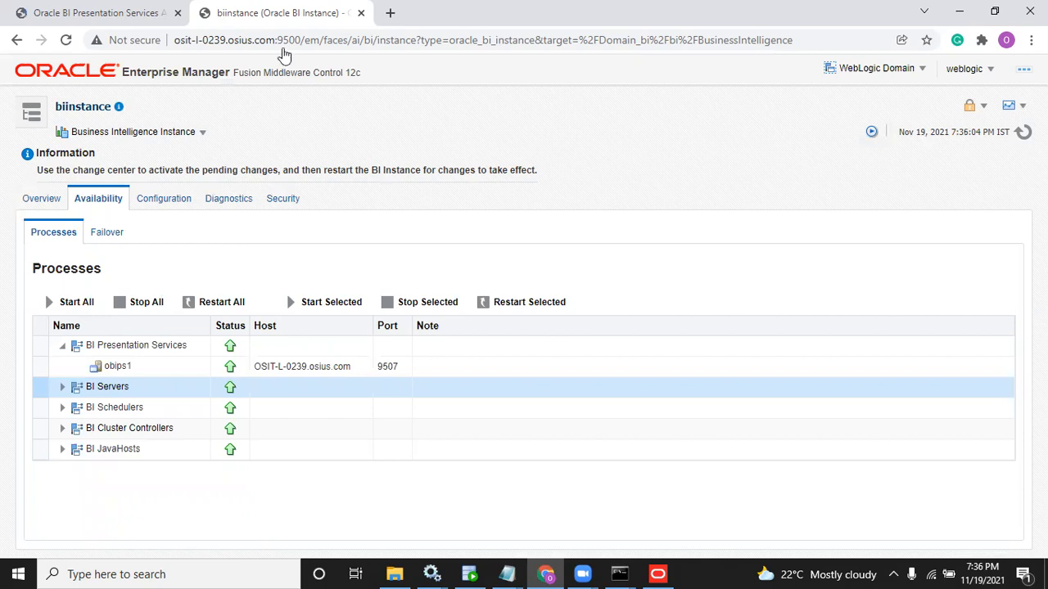
{"action": "key", "text": "ctrl+1"}
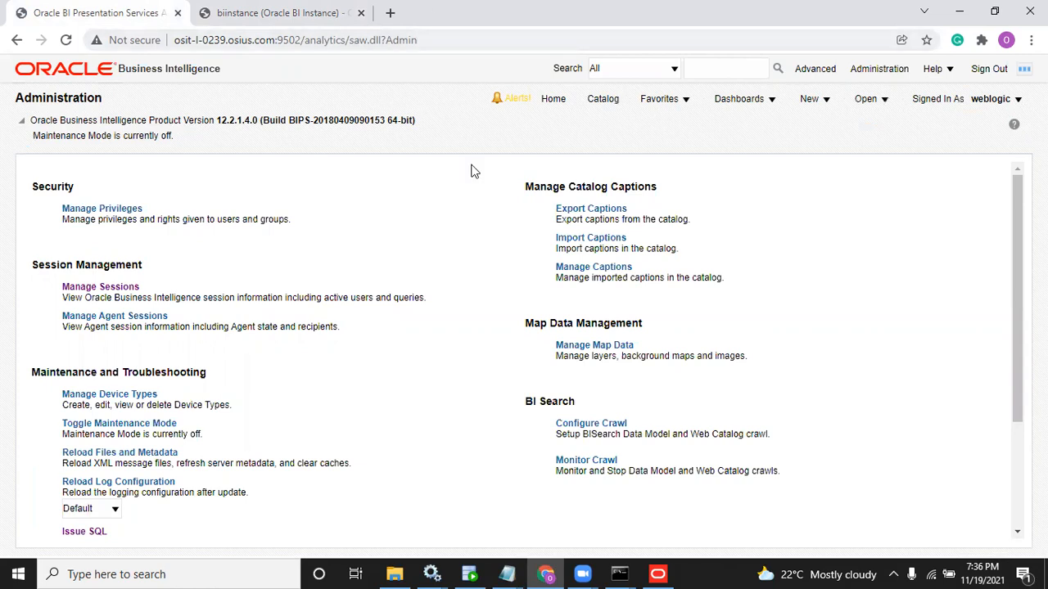
Step: Close all cursors in Manage Sessions and return to the Administration page
{"action": "left_click", "coordinate": [747, 101]}
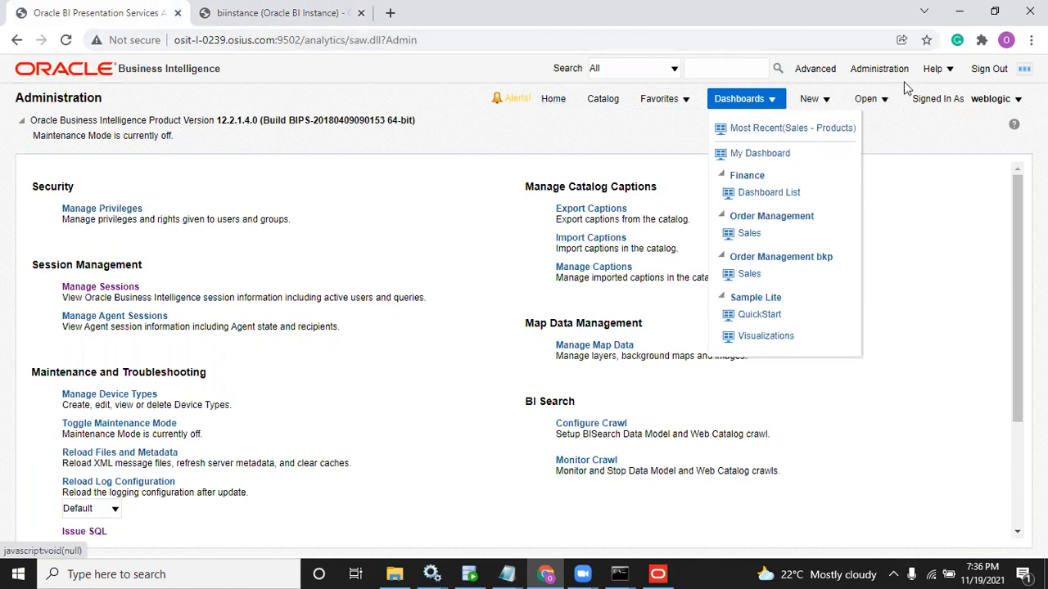
{"action": "left_click", "coordinate": [879, 72]}
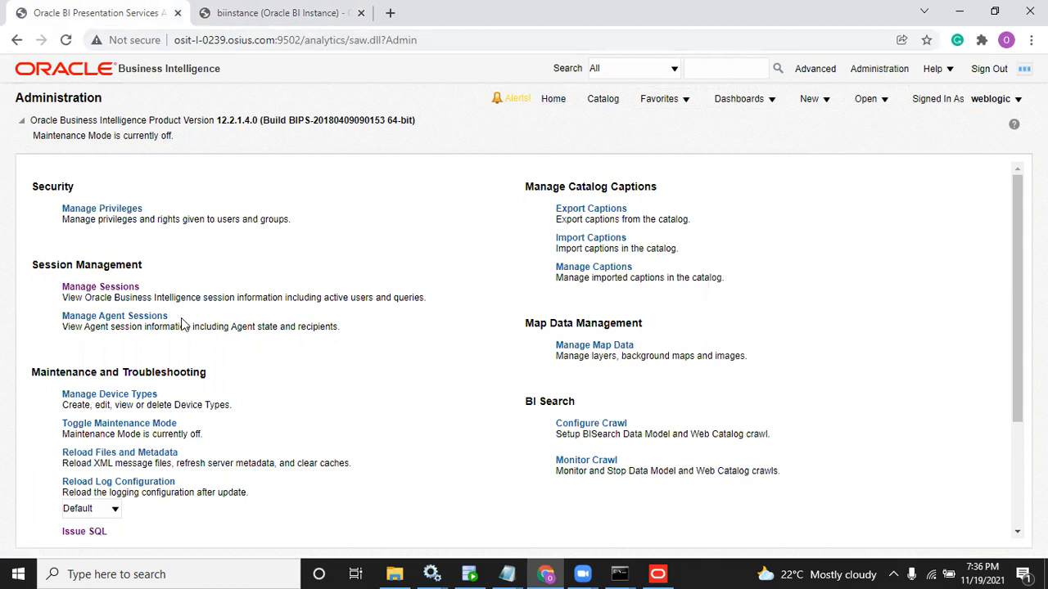
{"action": "left_click", "coordinate": [128, 296]}
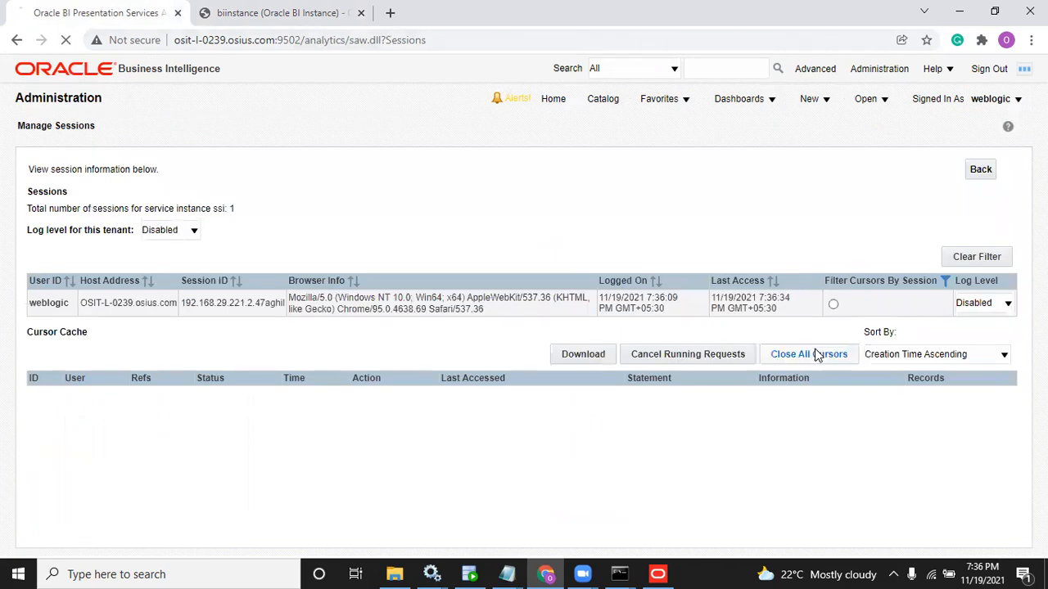
{"action": "left_click", "coordinate": [814, 354]}
{"action": "left_click", "coordinate": [868, 75]}
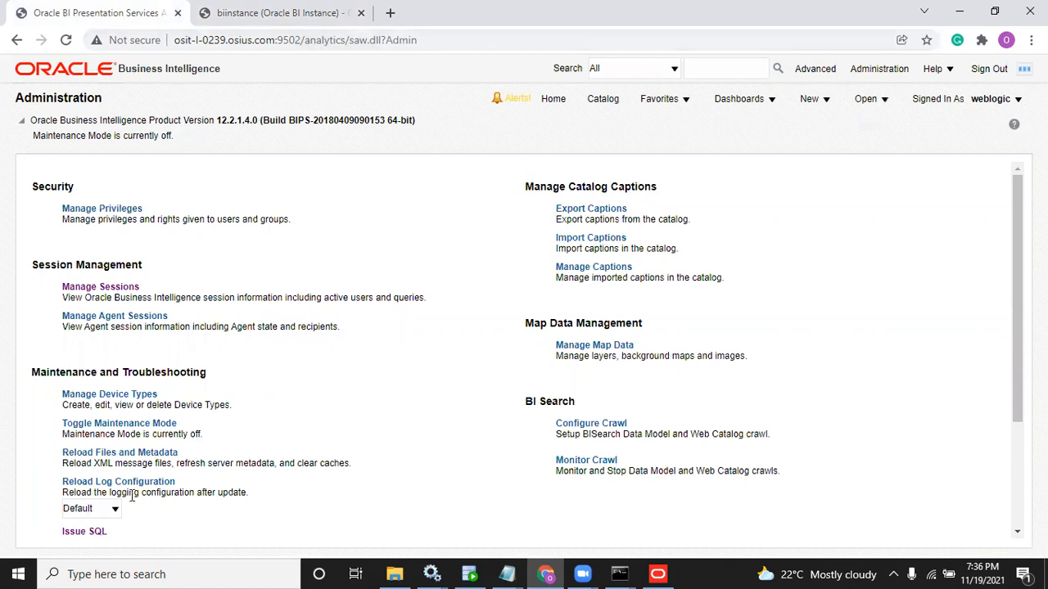
Step: Purge the BI Server cache by issuing the SQL statement call sapurgeallcache();
{"action": "left_click", "coordinate": [99, 533]}
{"action": "left_click", "coordinate": [188, 215]}
{"action": "type", "text": "c"}
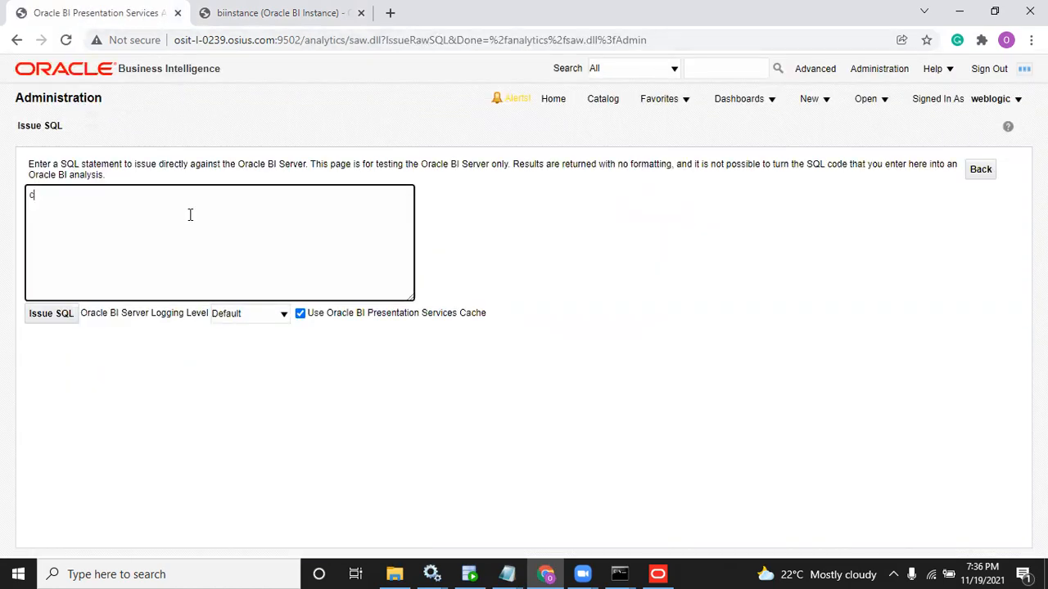
{"action": "type", "text": "all sapurgeallcache();"}
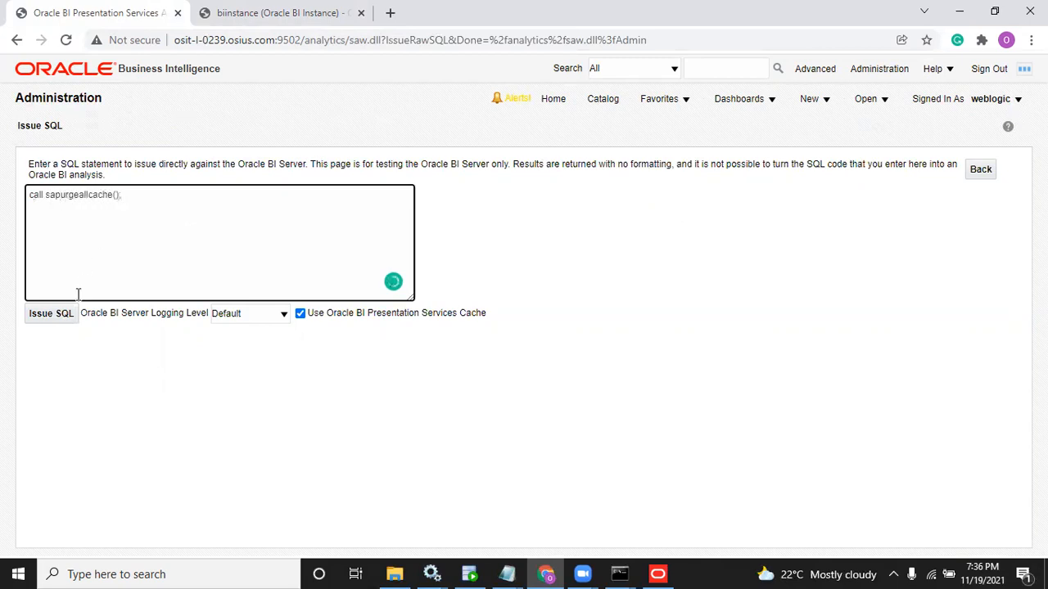
{"action": "left_click", "coordinate": [67, 315]}
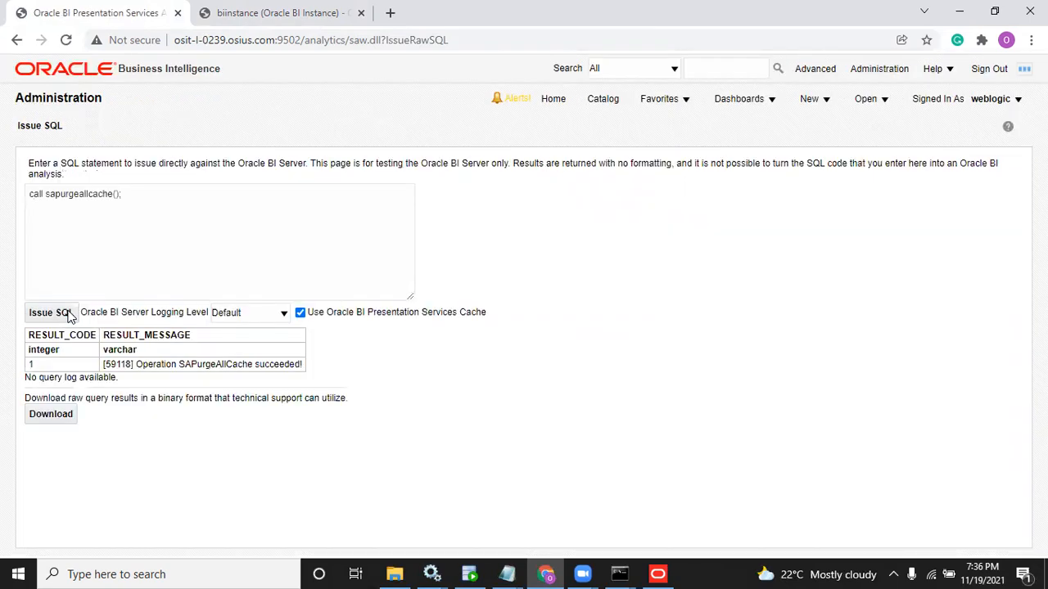
Step: Open the Sales dashboard under Order Management so its analyses run against the BI server
{"action": "left_click", "coordinate": [742, 102]}
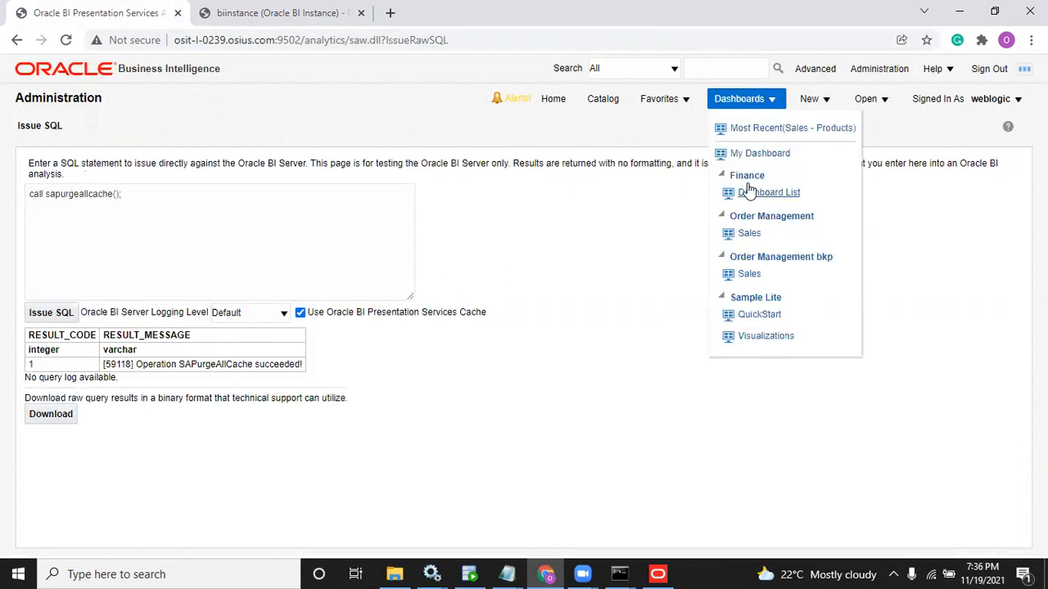
{"action": "left_click", "coordinate": [750, 235]}
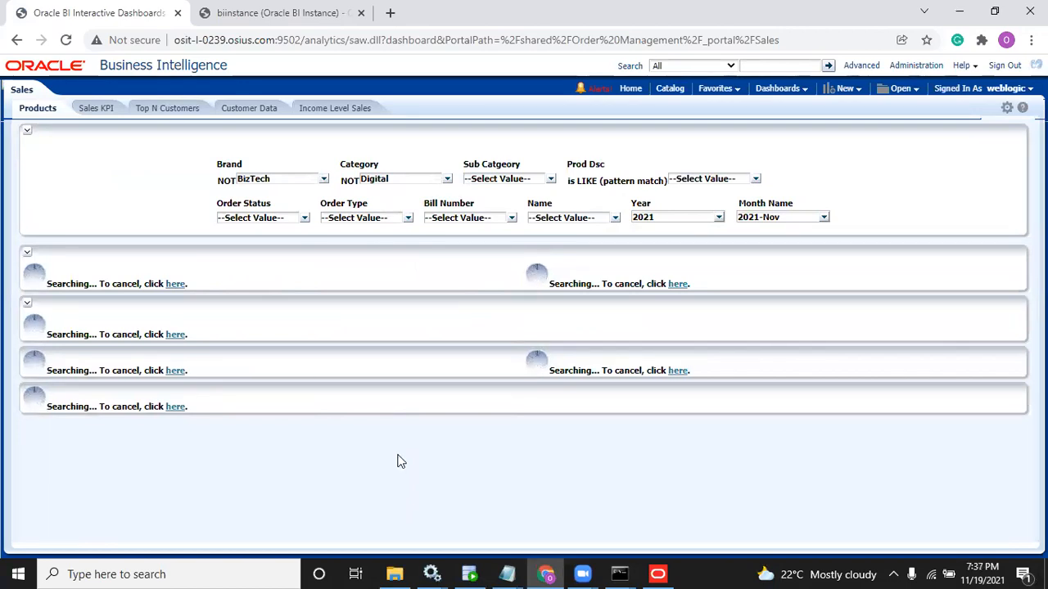
Step: Switch to Oracle SQL Developer, cancel the database connection dialog and rerun select * From S_NQ_ACCT on the BI Platform connection
{"action": "left_click", "coordinate": [479, 573]}
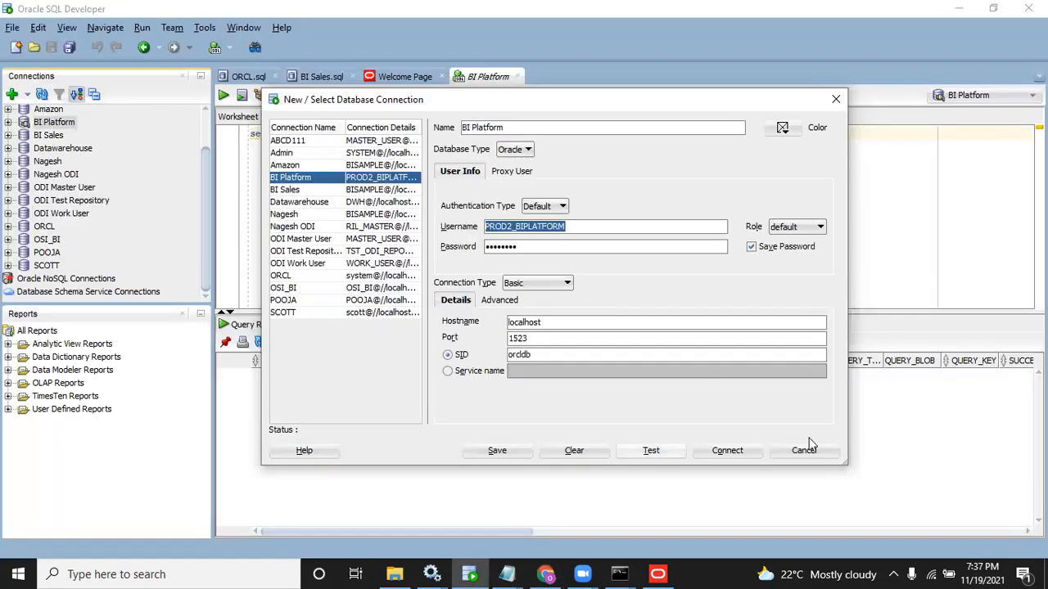
{"action": "left_click", "coordinate": [827, 455]}
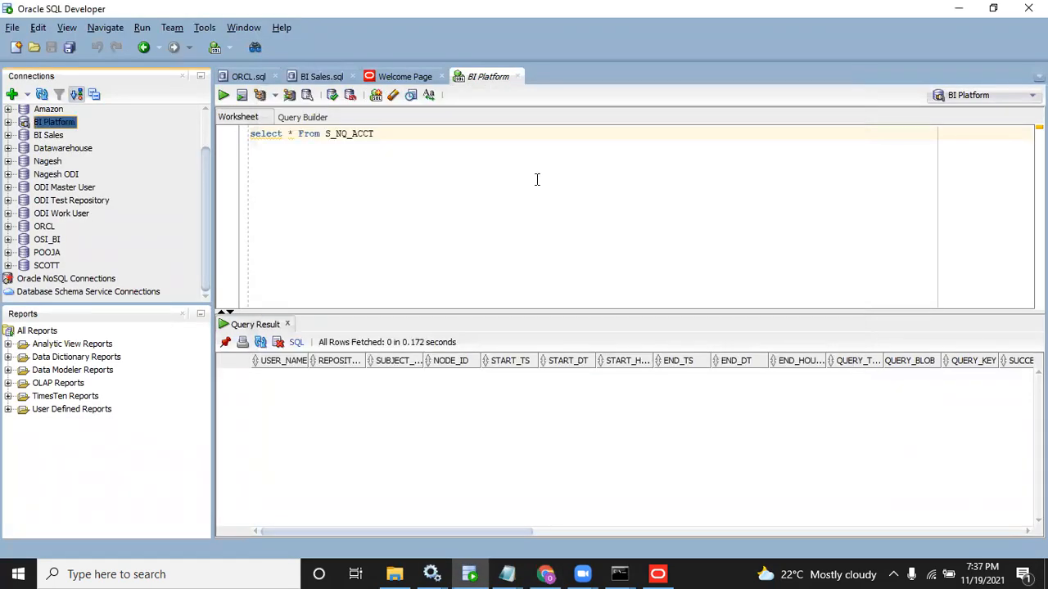
{"action": "left_click", "coordinate": [472, 152]}
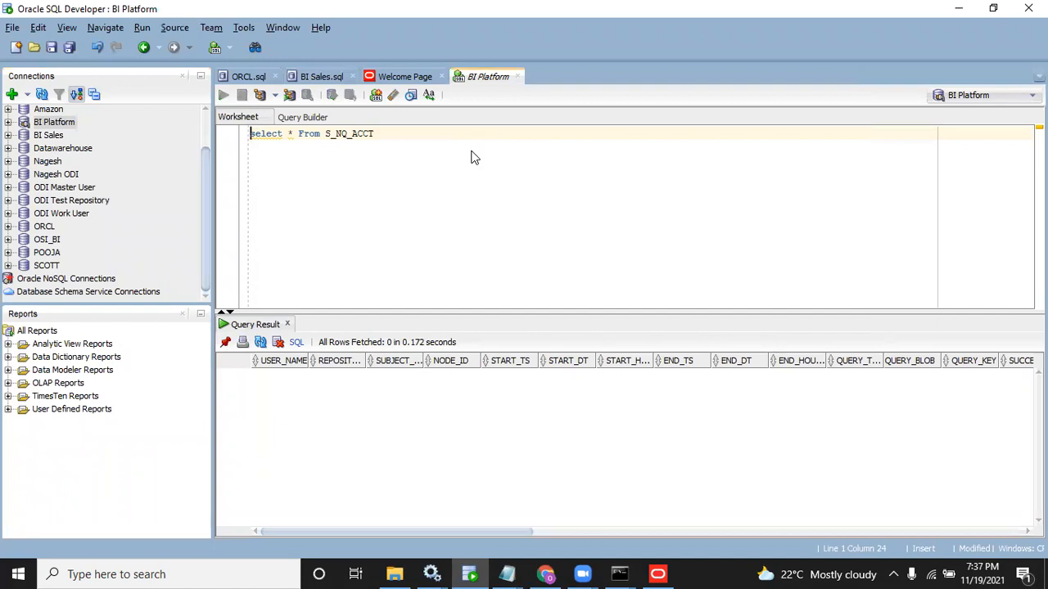
{"action": "key", "text": "ctrl+Return"}
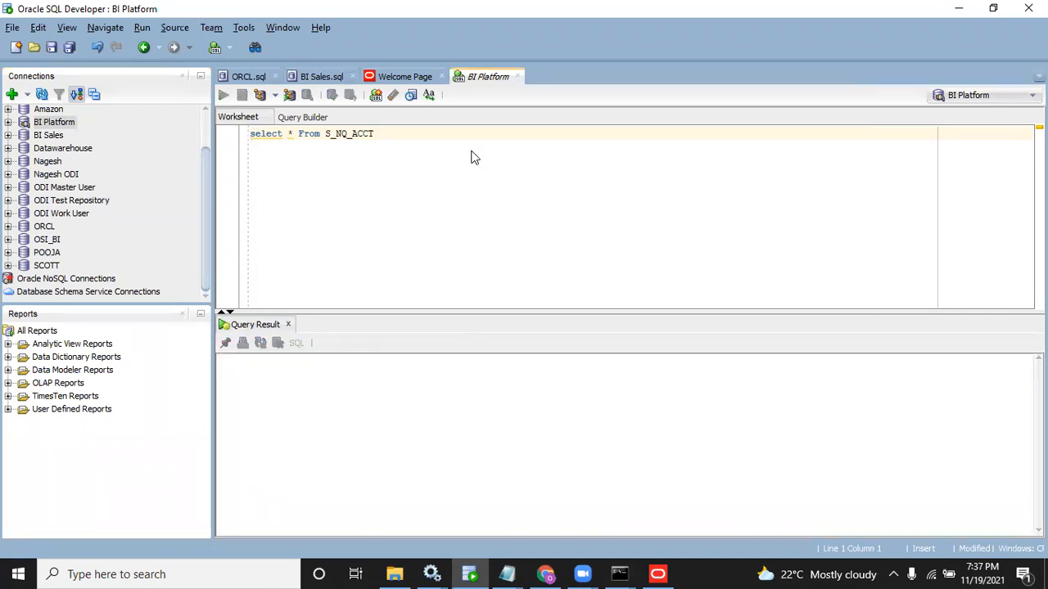
Step: Examine the S_NQ_ACCT query results across the user, repository, subject area, start and end time, and query text columns
{"action": "left_click", "coordinate": [440, 383]}
{"action": "key", "text": "Left"}
{"action": "key", "text": "Left"}
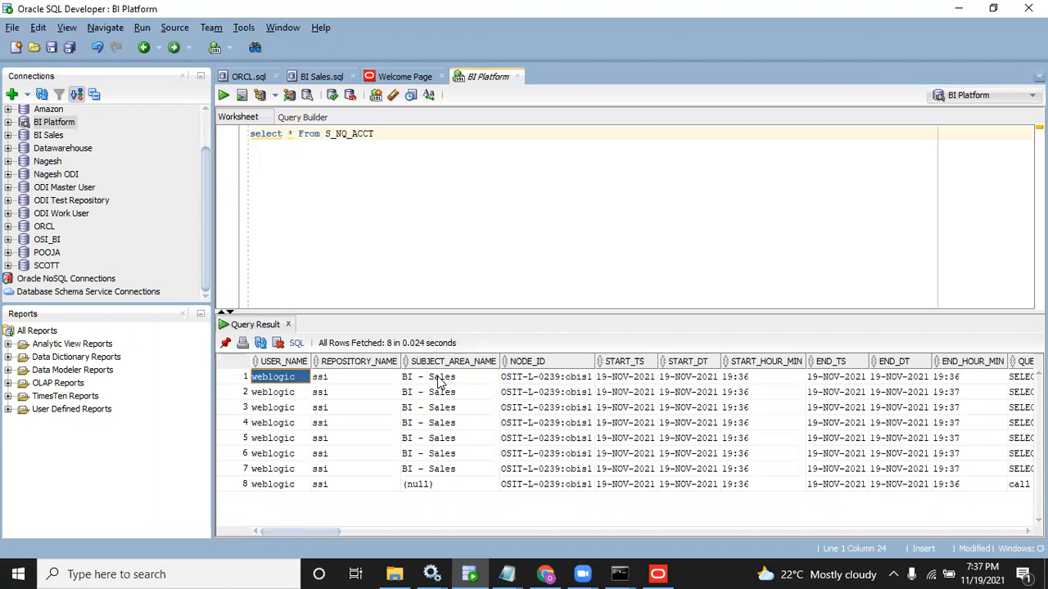
{"action": "key", "text": "Right"}
{"action": "key", "text": "Right"}
{"action": "key", "text": "Right"}
{"action": "key", "text": "Left"}
{"action": "key", "text": "Down"}
{"action": "key", "text": "Down"}
{"action": "key", "text": "Right"}
{"action": "key", "text": "Right"}
{"action": "key", "text": "Right"}
{"action": "key", "text": "Right"}
{"action": "key", "text": "Right"}
{"action": "key", "text": "Right"}
{"action": "key", "text": "Right"}
{"action": "key", "text": "Right"}
{"action": "key", "text": "Right"}
{"action": "key", "text": "Left"}
{"action": "key", "text": "Left"}
{"action": "key", "text": "Left"}
{"action": "key", "text": "Right"}
{"action": "key", "text": "Right"}
{"action": "key", "text": "Left"}
{"action": "key", "text": "Left"}
{"action": "key", "text": "Left"}
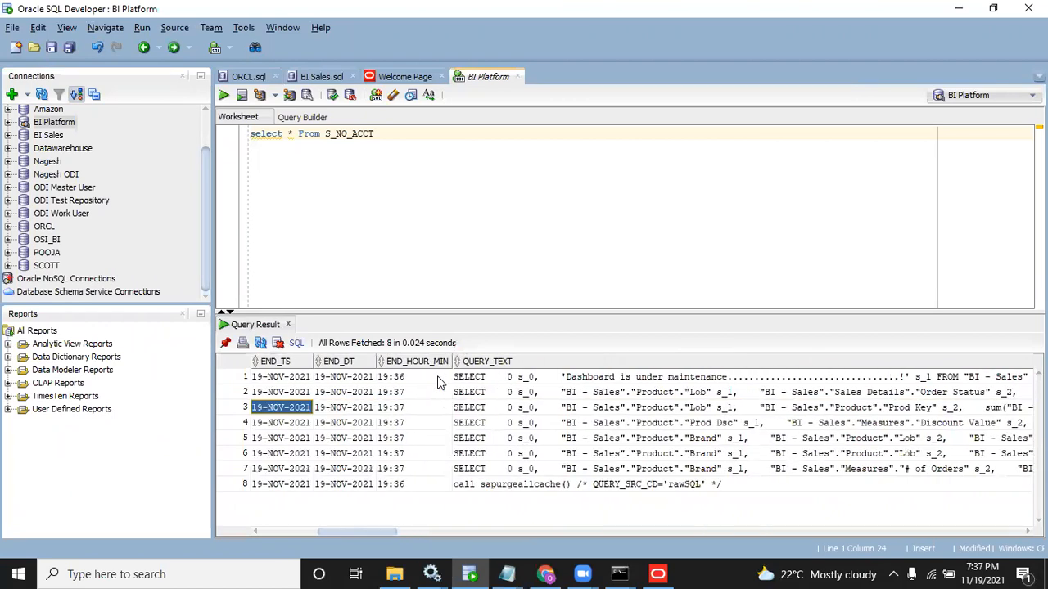
{"action": "key", "text": "Left"}
{"action": "key", "text": "Right"}
{"action": "key", "text": "Right"}
{"action": "key", "text": "Left"}
{"action": "key", "text": "Left"}
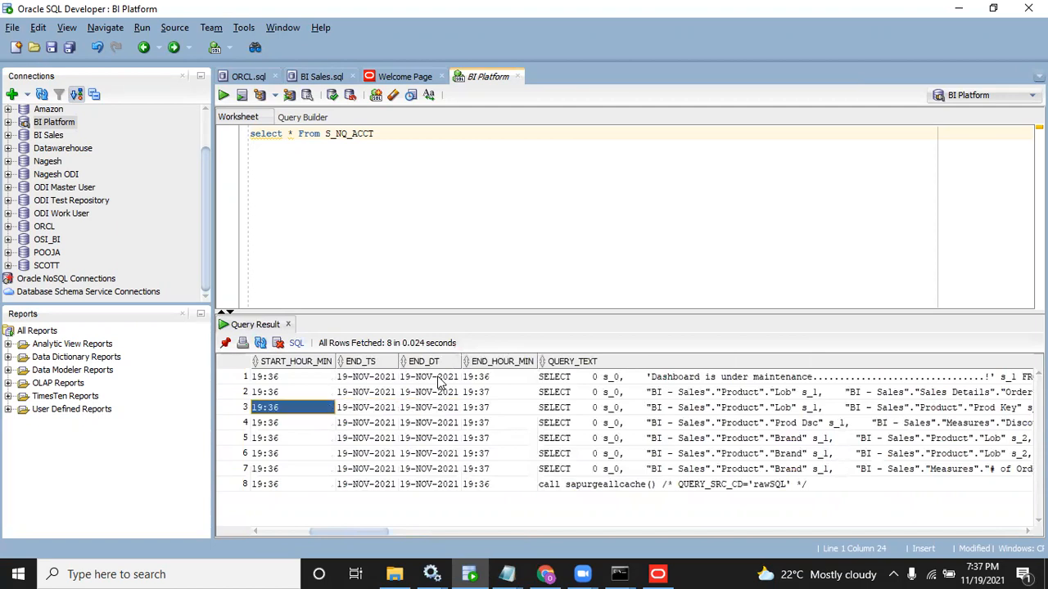
Step: Examine the end time, query text, query key, success flag and row count columns of the S_NQ_ACCT results
{"action": "key", "text": "Left"}
{"action": "key", "text": "Right"}
{"action": "key", "text": "Right"}
{"action": "key", "text": "Right"}
{"action": "key", "text": "Right"}
{"action": "key", "text": "Left"}
{"action": "key", "text": "Left"}
{"action": "key", "text": "Left"}
{"action": "key", "text": "Left"}
{"action": "key", "text": "Right"}
{"action": "key", "text": "Right"}
{"action": "key", "text": "Right"}
{"action": "key", "text": "Right"}
{"action": "key", "text": "Right"}
{"action": "key", "text": "Right"}
{"action": "key", "text": "Right"}
{"action": "key", "text": "Right"}
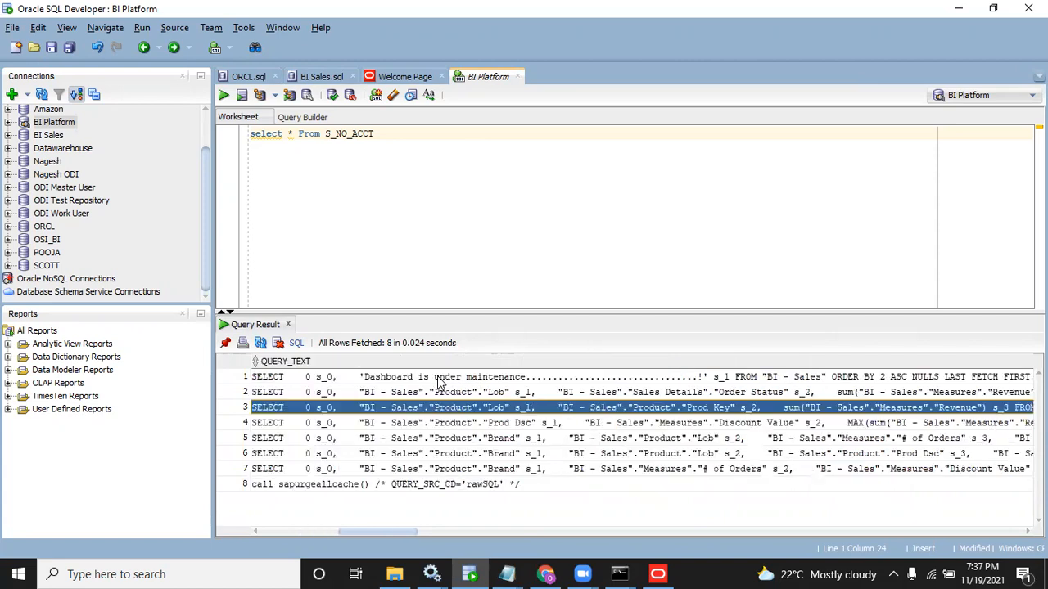
{"action": "key", "text": "Right"}
{"action": "key", "text": "Right"}
{"action": "key", "text": "Right"}
{"action": "key", "text": "Right"}
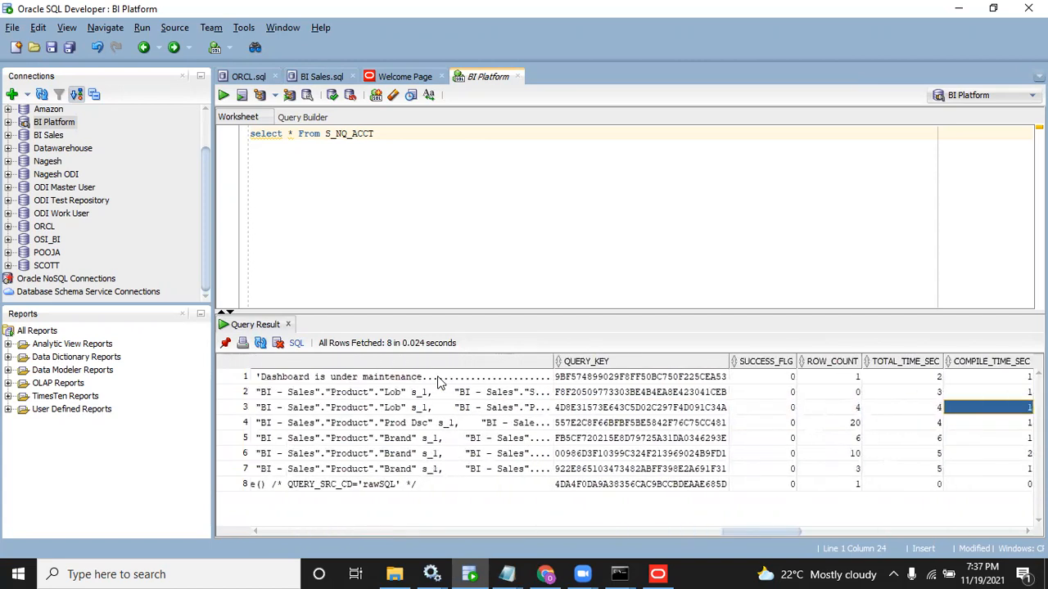
Step: Compare the TOTAL_TIME_SEC values across all logged queries in the S_NQ_ACCT results
{"action": "key", "text": "Left"}
{"action": "key", "text": "Left"}
{"action": "key", "text": "Left"}
{"action": "key", "text": "Right"}
{"action": "key", "text": "Up"}
{"action": "key", "text": "Up"}
{"action": "key", "text": "Down"}
{"action": "key", "text": "Down"}
{"action": "key", "text": "Down"}
{"action": "key", "text": "Down"}
{"action": "key", "text": "Down"}
{"action": "key", "text": "Down"}
{"action": "key", "text": "Down"}
{"action": "key", "text": "Up"}
{"action": "key", "text": "Up"}
{"action": "key", "text": "Up"}
{"action": "key", "text": "Up"}
{"action": "key", "text": "Up"}
{"action": "key", "text": "Up"}
{"action": "key", "text": "Up"}
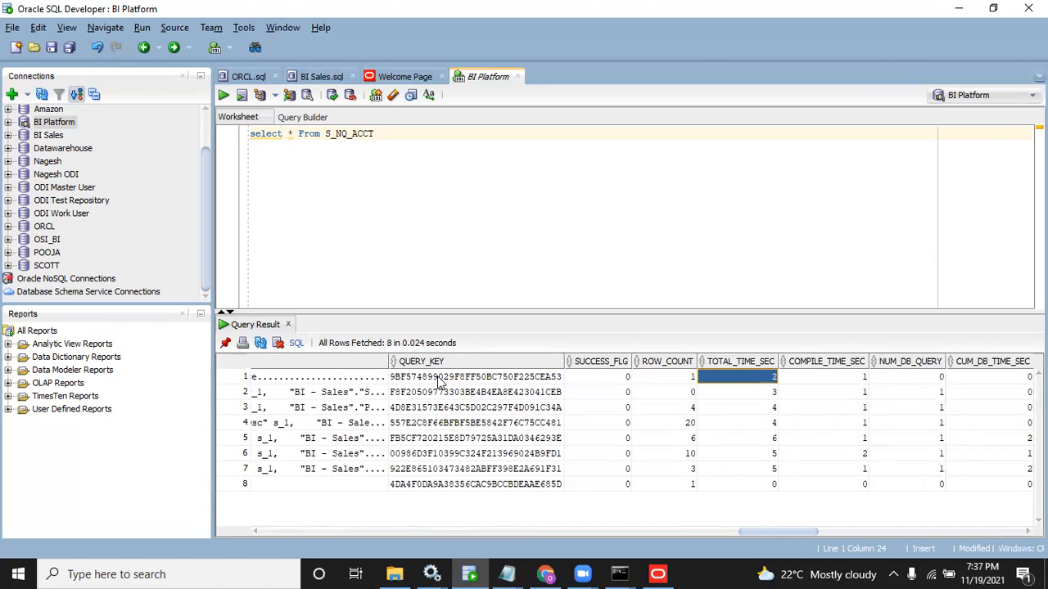
Step: Examine the remaining S_NQ_ACCT columns, from compile time and database query count through cache hits, session ID and response time
{"action": "key", "text": "Right"}
{"action": "key", "text": "Right"}
{"action": "key", "text": "Right"}
{"action": "key", "text": "Right"}
{"action": "key", "text": "Right"}
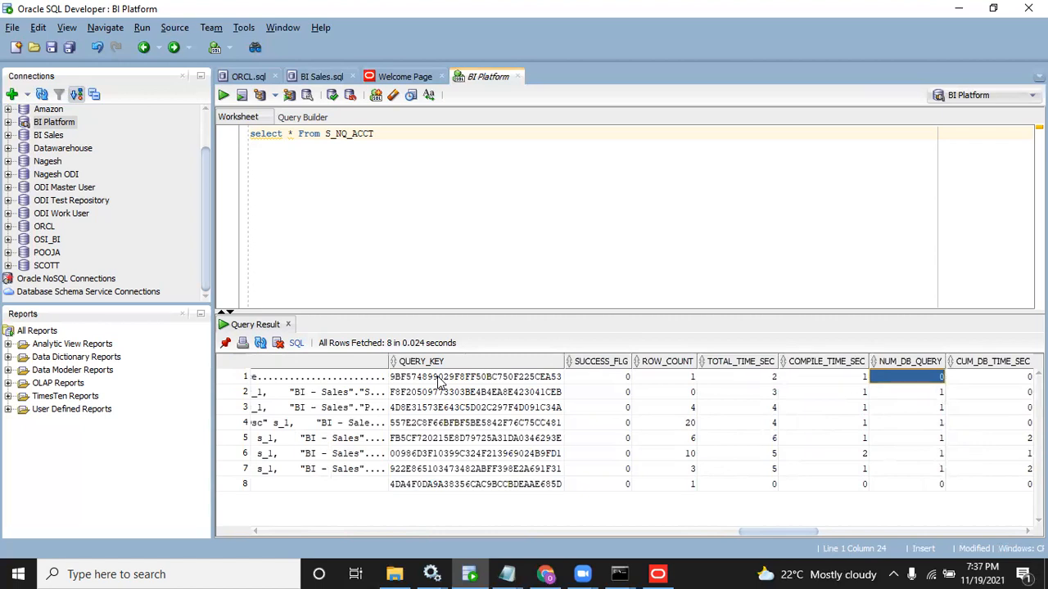
{"action": "key", "text": "Right"}
{"action": "key", "text": "Right"}
{"action": "key", "text": "Right"}
{"action": "key", "text": "Right"}
{"action": "key", "text": "Right"}
{"action": "key", "text": "Right"}
{"action": "key", "text": "Right"}
{"action": "key", "text": "Right"}
{"action": "key", "text": "Right"}
{"action": "key", "text": "Right"}
{"action": "key", "text": "Right"}
{"action": "key", "text": "Right"}
{"action": "key", "text": "Right"}
{"action": "key", "text": "Right"}
{"action": "key", "text": "Right"}
{"action": "key", "text": "Right"}
{"action": "key", "text": "Right"}
{"action": "key", "text": "Right"}
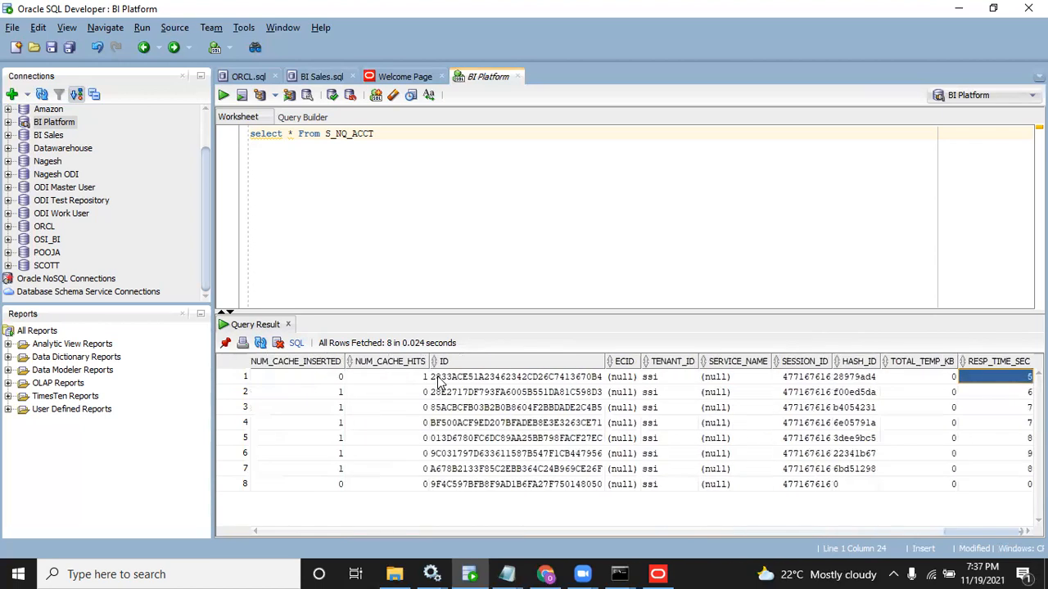
{"action": "key", "text": "Home"}
Step: Switch to Oracle Business Intelligence in Chrome, sign out and sign back in with another user's saved credentials
{"action": "left_click", "coordinate": [547, 573]}
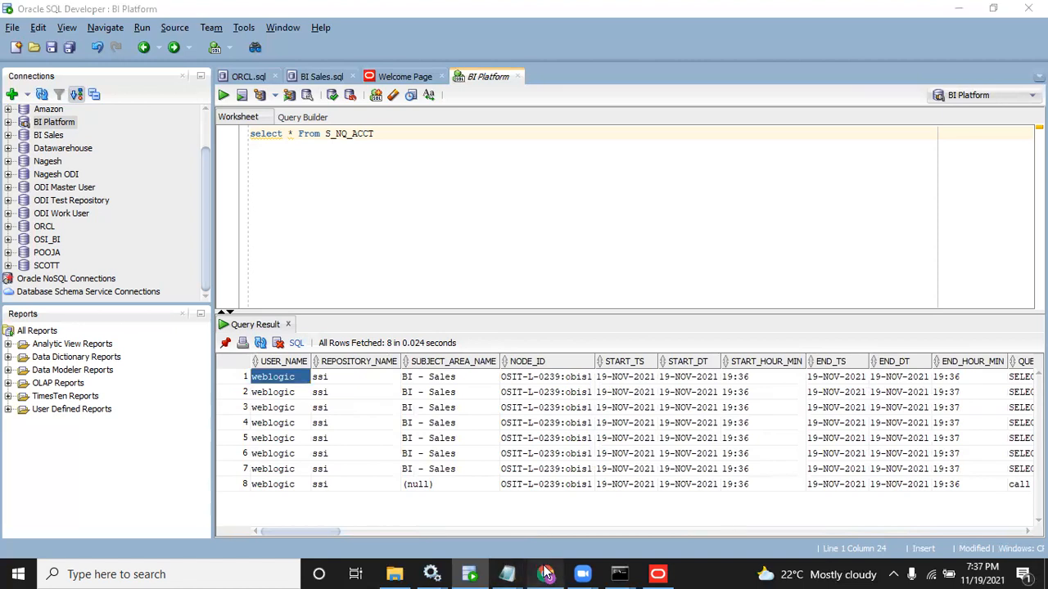
{"action": "left_click", "coordinate": [1003, 69]}
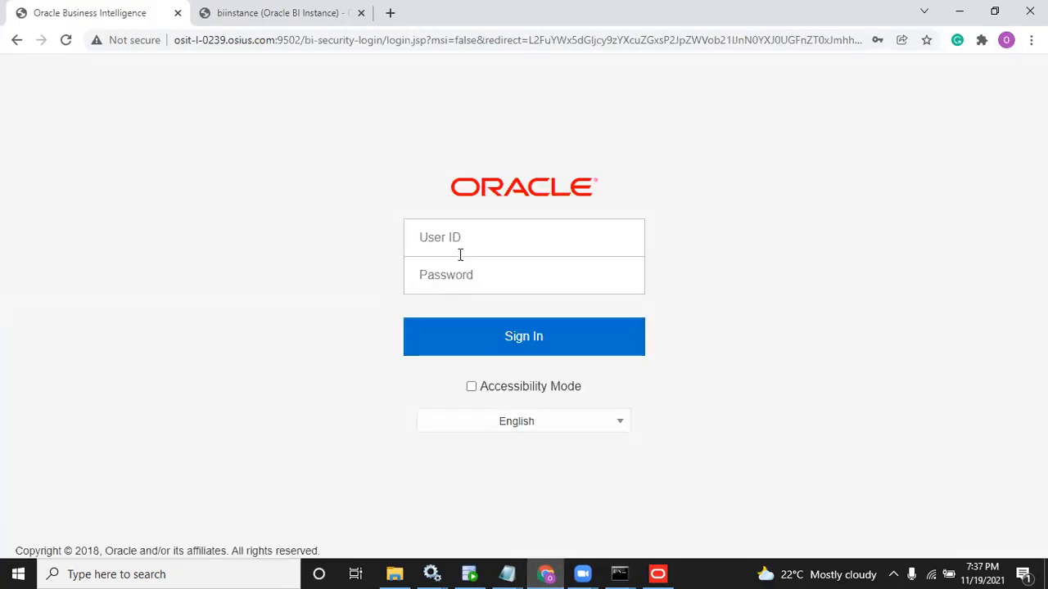
{"action": "left_click", "coordinate": [460, 254]}
{"action": "key", "text": "Down"}
{"action": "key", "text": "Down"}
{"action": "key", "text": "Return"}
{"action": "left_click", "coordinate": [530, 347]}
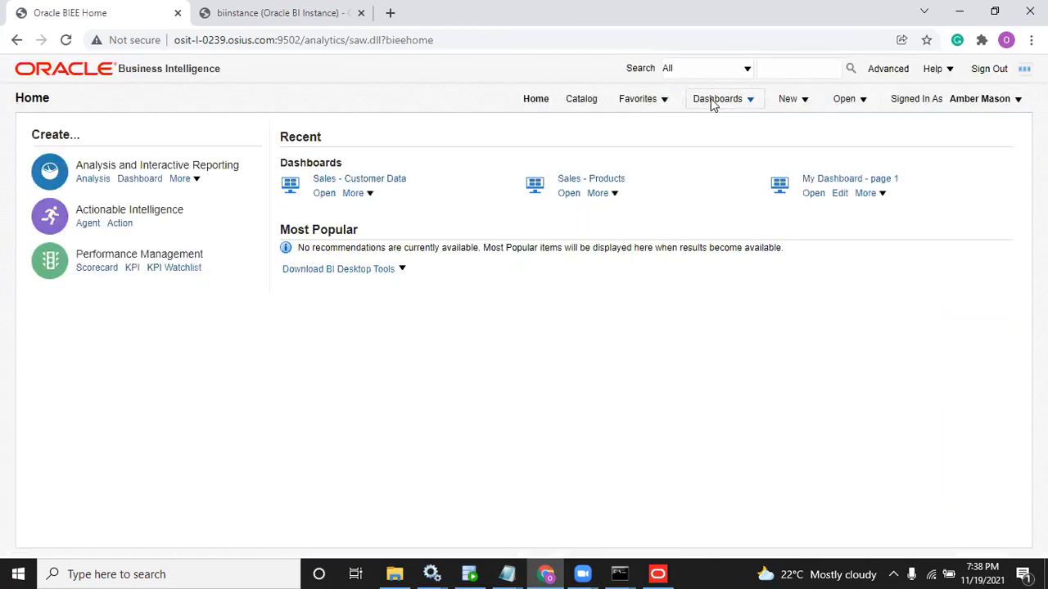
Step: Open the Sales dashboard and run its Income Level Sales, Customer Data and Top N Customers pages
{"action": "left_click", "coordinate": [712, 102]}
{"action": "left_click", "coordinate": [728, 196]}
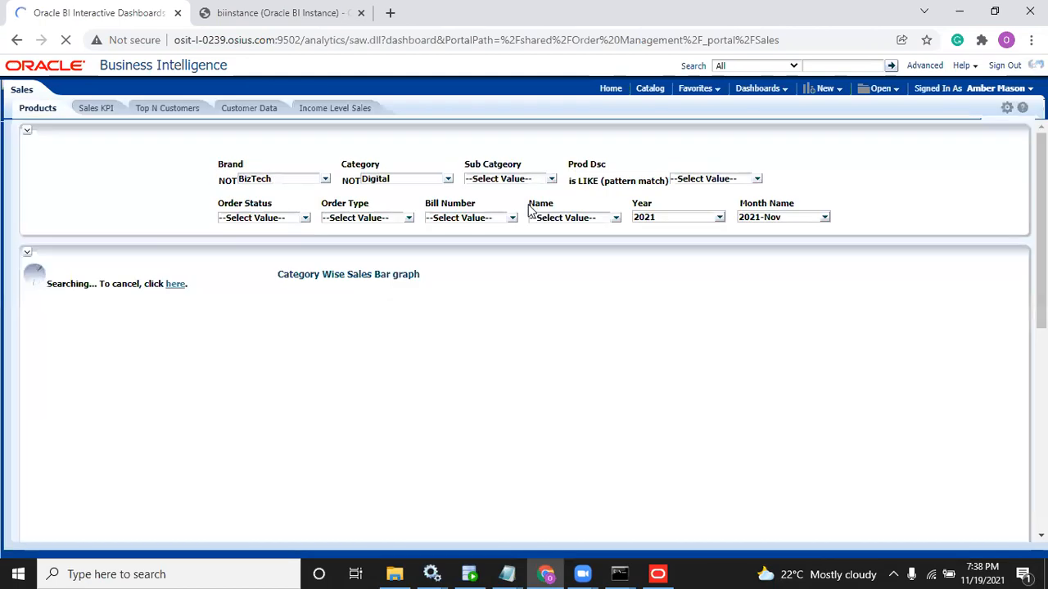
{"action": "left_click", "coordinate": [348, 111]}
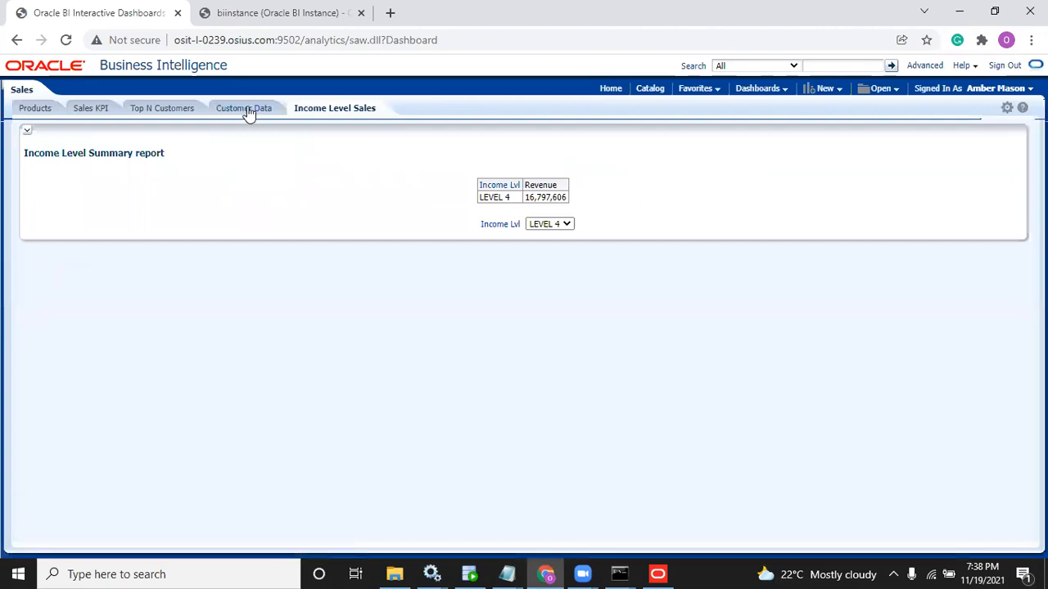
{"action": "left_click", "coordinate": [249, 111]}
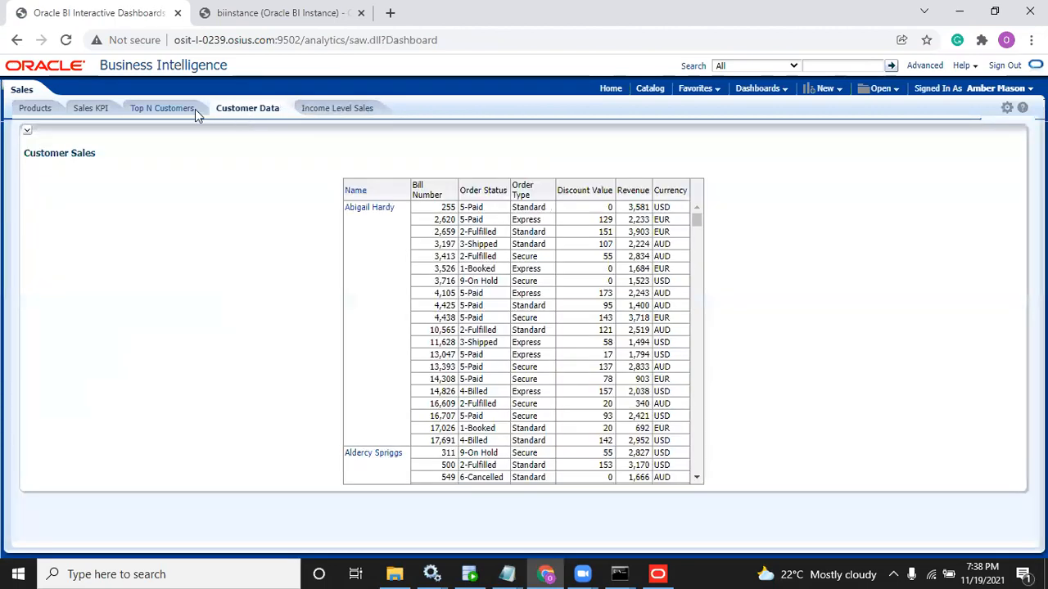
{"action": "left_click", "coordinate": [184, 112]}
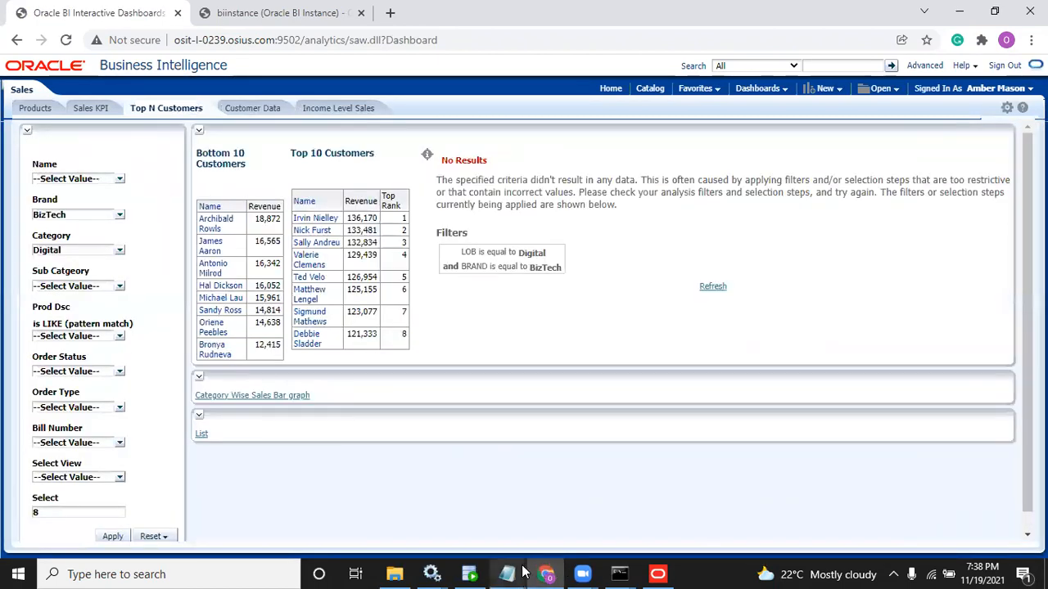
Step: Switch to Oracle SQL Developer and rerun select * From S_NQ_ACCT on the BI Platform connection
{"action": "left_click", "coordinate": [469, 574]}
{"action": "left_click", "coordinate": [461, 158]}
{"action": "key", "text": "ctrl+Return"}
Step: Examine the refreshed S_NQ_ACCT rows, checking the user name of each logged query and the other columns
{"action": "left_click", "coordinate": [274, 398]}
{"action": "key", "text": "Down"}
{"action": "key", "text": "Down"}
{"action": "key", "text": "Down"}
{"action": "key", "text": "Down"}
{"action": "key", "text": "Down"}
{"action": "key", "text": "Down"}
{"action": "key", "text": "Down"}
{"action": "key", "text": "Down"}
{"action": "key", "text": "Down"}
{"action": "key", "text": "Down"}
{"action": "key", "text": "Down"}
{"action": "key", "text": "Down"}
{"action": "key", "text": "Down"}
{"action": "key", "text": "Down"}
{"action": "key", "text": "Down"}
{"action": "key", "text": "Down"}
{"action": "key", "text": "Down"}
{"action": "key", "text": "Up"}
{"action": "key", "text": "Up"}
{"action": "key", "text": "Up"}
{"action": "key", "text": "Up"}
{"action": "key", "text": "Up"}
{"action": "key", "text": "Up"}
{"action": "key", "text": "Up"}
{"action": "key", "text": "Up"}
{"action": "key", "text": "Up"}
{"action": "key", "text": "Up"}
{"action": "key", "text": "Up"}
{"action": "key", "text": "Up"}
{"action": "key", "text": "Up"}
{"action": "key", "text": "Up"}
{"action": "key", "text": "Right"}
{"action": "key", "text": "Right"}
{"action": "key", "text": "Right"}
{"action": "key", "text": "Right"}
{"action": "key", "text": "Right"}
{"action": "key", "text": "Right"}
{"action": "key", "text": "Right"}
{"action": "key", "text": "Right"}
{"action": "key", "text": "Right"}
{"action": "key", "text": "Right"}
{"action": "key", "text": "Right"}
{"action": "key", "text": "Right"}
{"action": "key", "text": "Right"}
{"action": "key", "text": "Right"}
{"action": "key", "text": "Right"}
{"action": "key", "text": "Right"}
{"action": "key", "text": "Right"}
{"action": "key", "text": "Right"}
{"action": "key", "text": "Right"}
{"action": "key", "text": "Right"}
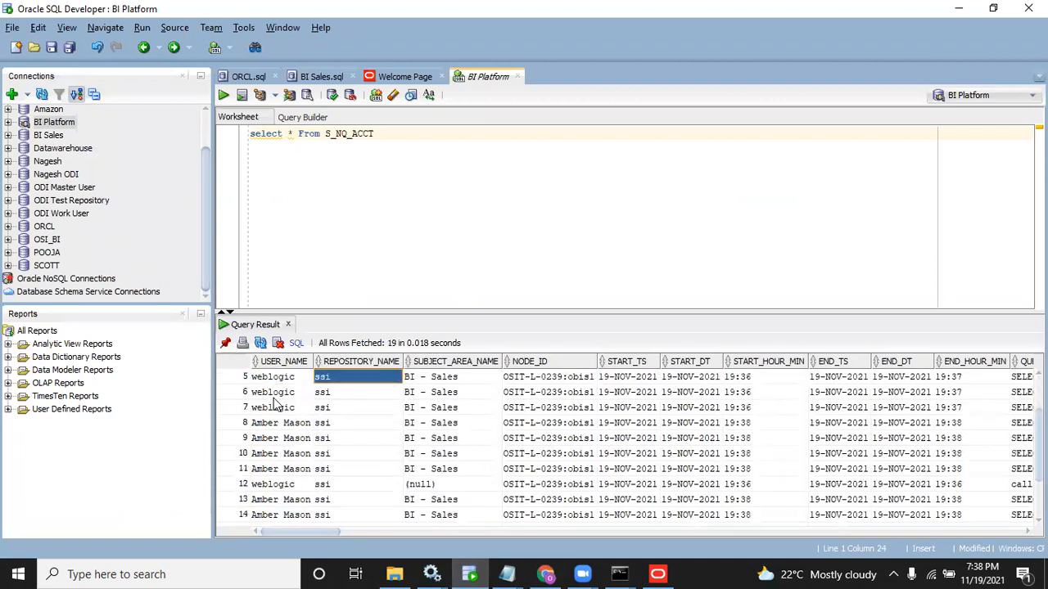
{"action": "key", "text": "Home"}
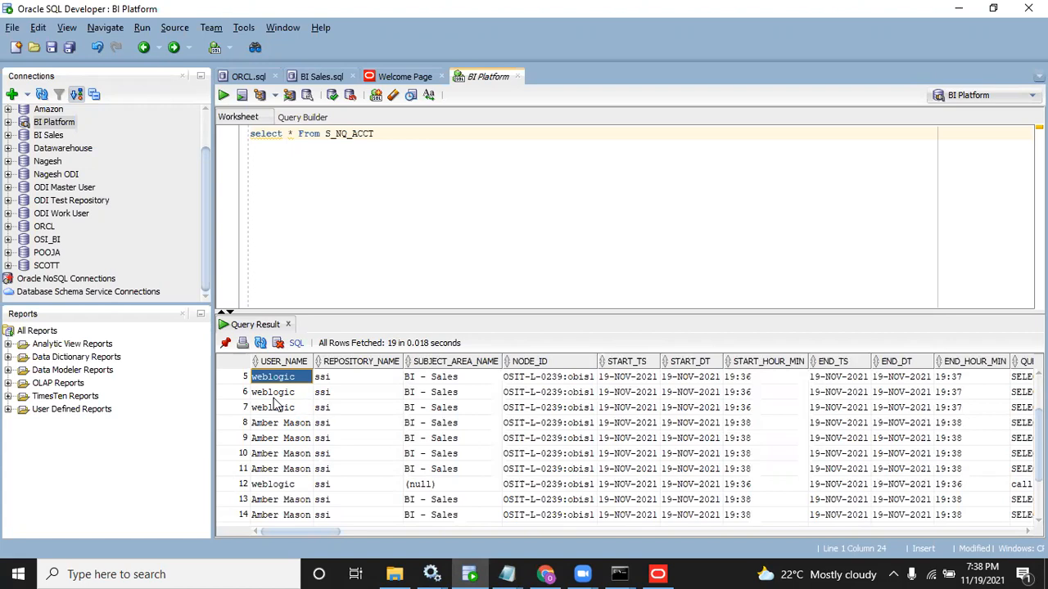
Step: Switch to Oracle BI Administration Tool, create a business model named Usage Tracking and add the S_NQ_ACCT physical table to it
{"action": "left_click", "coordinate": [665, 572]}
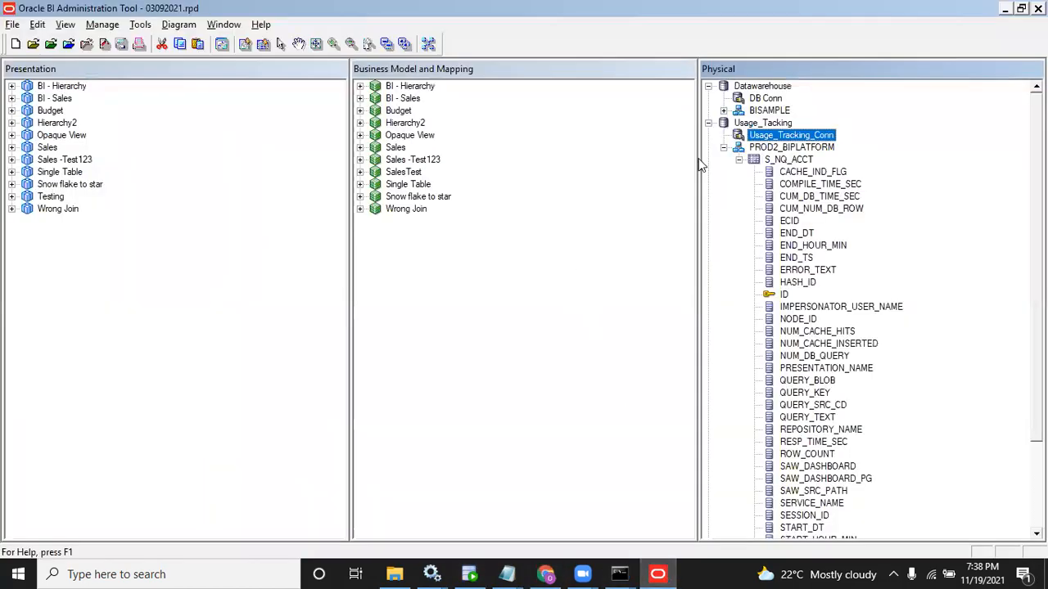
{"action": "right_click", "coordinate": [470, 253]}
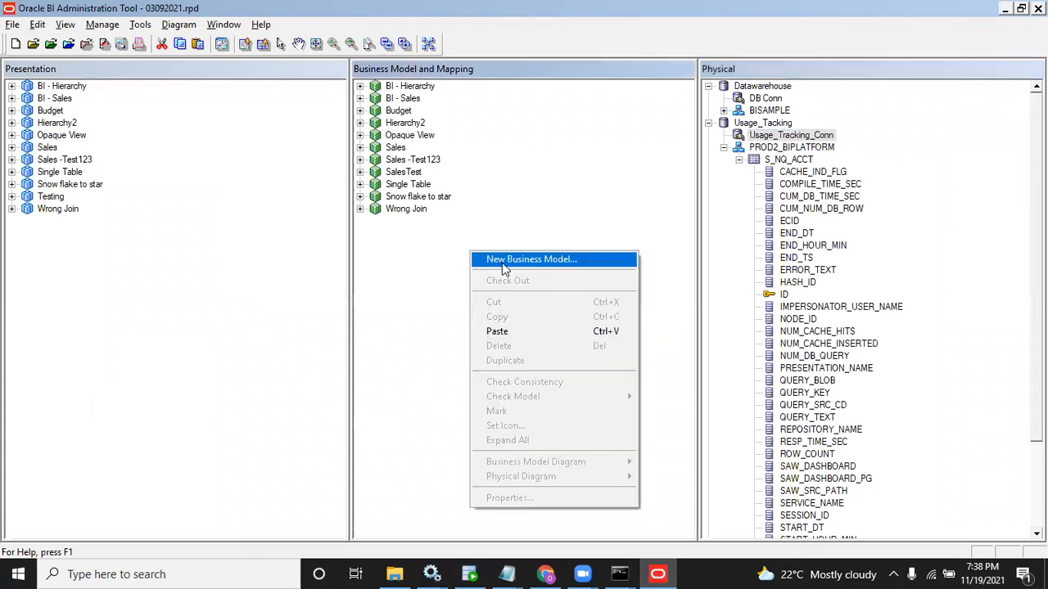
{"action": "left_click", "coordinate": [505, 260]}
{"action": "type", "text": "Usage Tracking"}
{"action": "key", "text": "Return"}
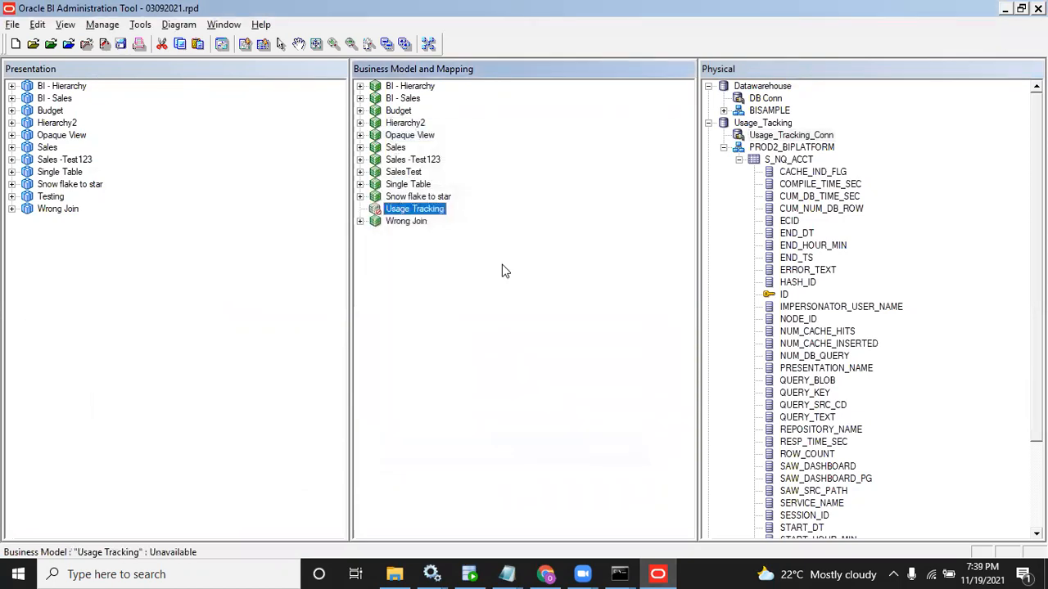
{"action": "left_click_drag", "start_coordinate": [788, 160], "coordinate": [443, 217]}
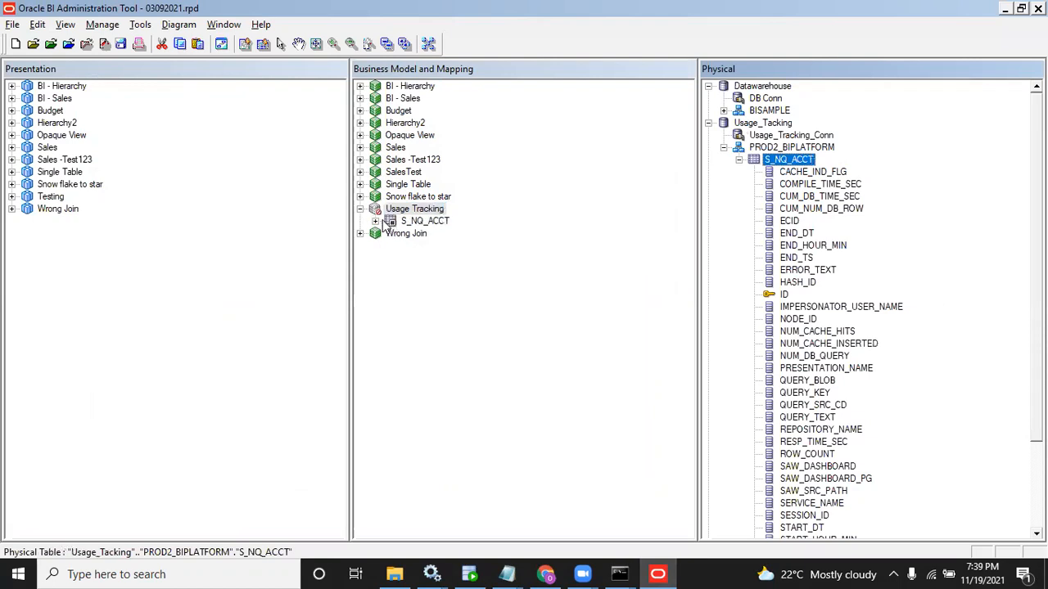
Step: Rename all S_NQ_ACCT logical columns with the Rename Wizard, changing underscores to spaces, making text lowercase and capitalizing each word's first letter
{"action": "left_click", "coordinate": [375, 221]}
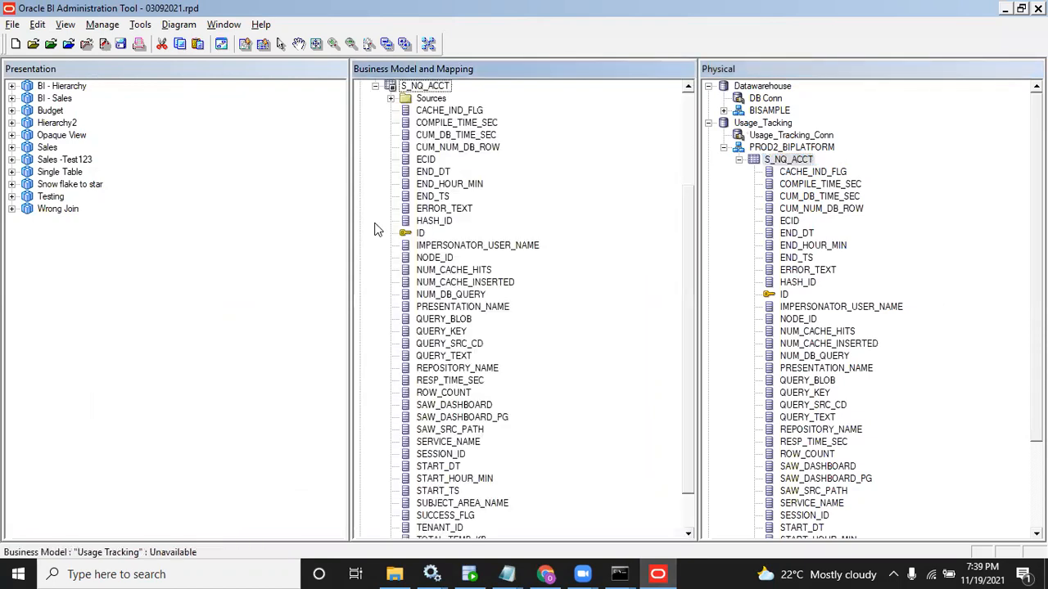
{"action": "left_click", "coordinate": [473, 113]}
{"action": "left_click_drag", "start_coordinate": [686, 273], "coordinate": [699, 385]}
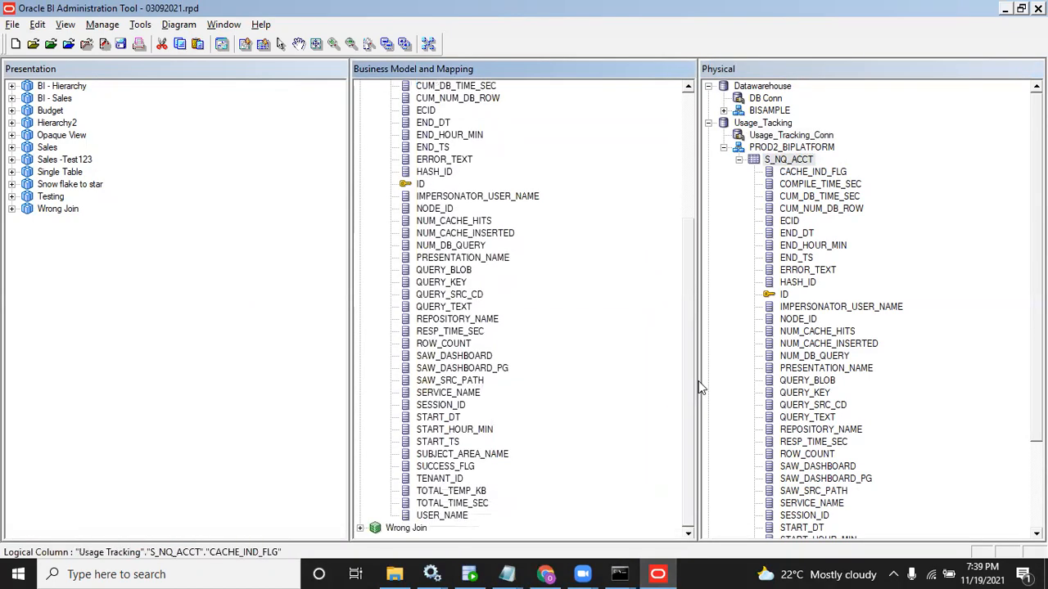
{"action": "key", "text": "ctrl+a"}
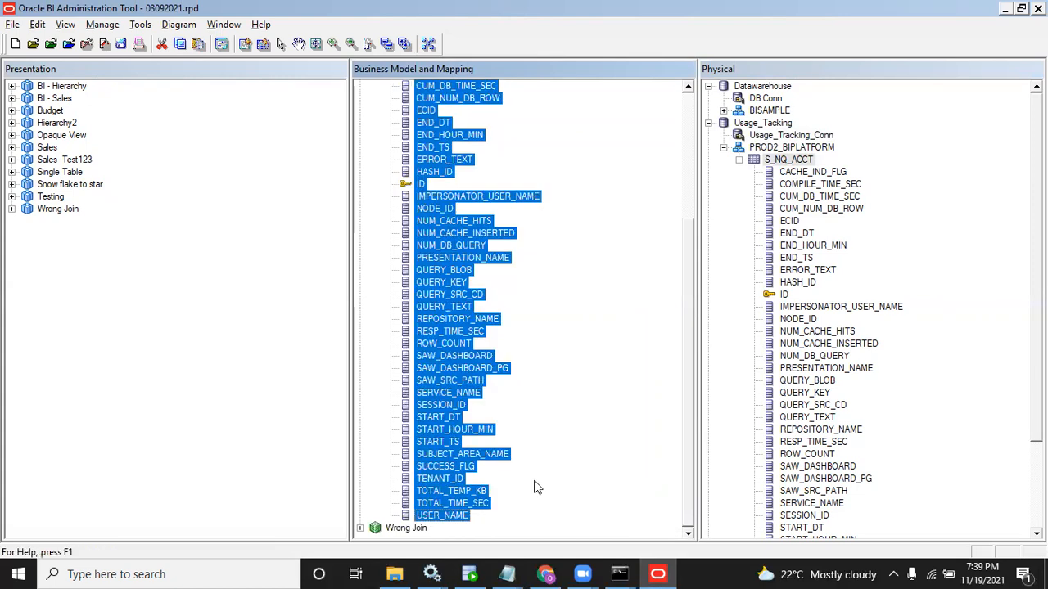
{"action": "right_click", "coordinate": [459, 514]}
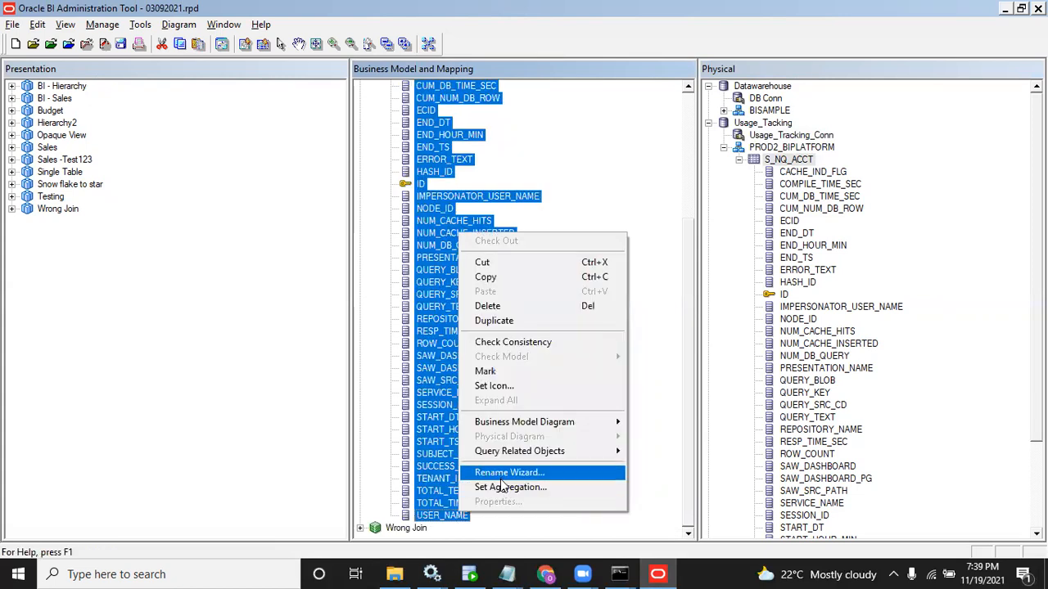
{"action": "left_click", "coordinate": [502, 474]}
{"action": "left_click", "coordinate": [624, 300]}
{"action": "left_click", "coordinate": [605, 352]}
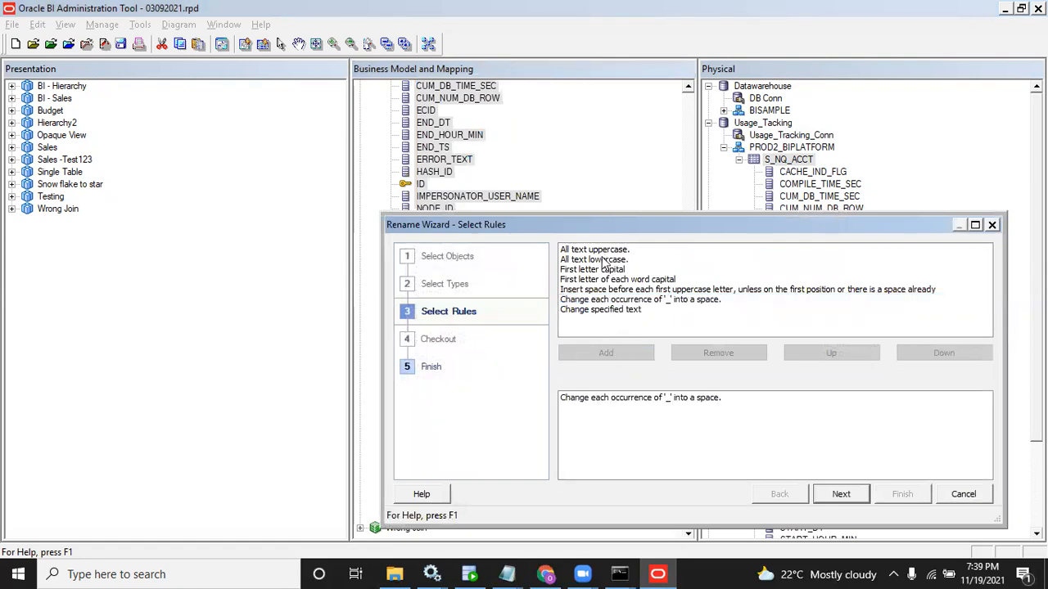
{"action": "left_click", "coordinate": [603, 261]}
{"action": "left_click", "coordinate": [605, 352]}
{"action": "left_click", "coordinate": [621, 281]}
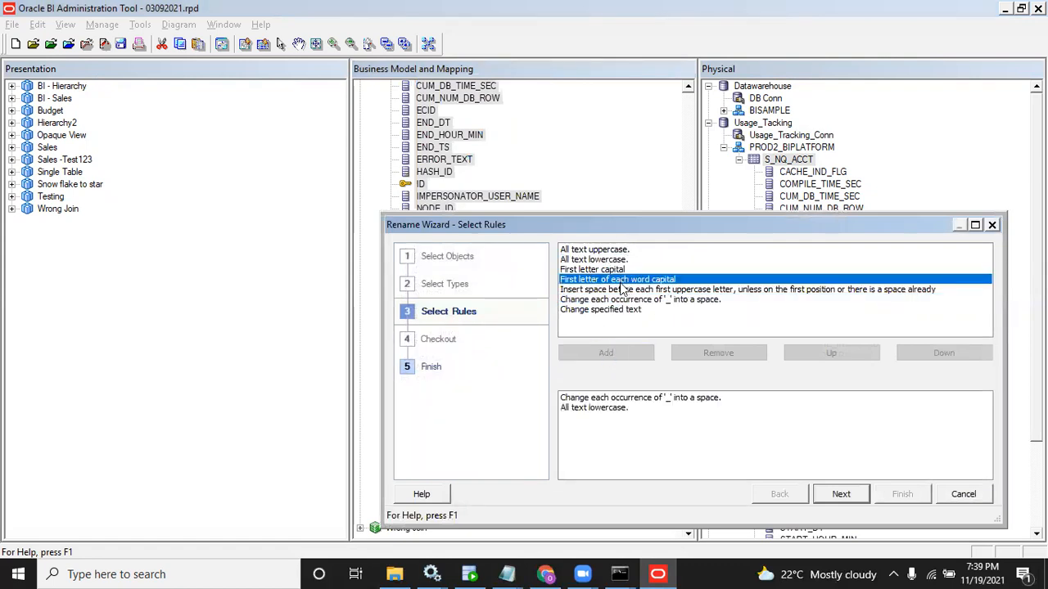
{"action": "left_click", "coordinate": [605, 353]}
{"action": "left_click", "coordinate": [840, 494]}
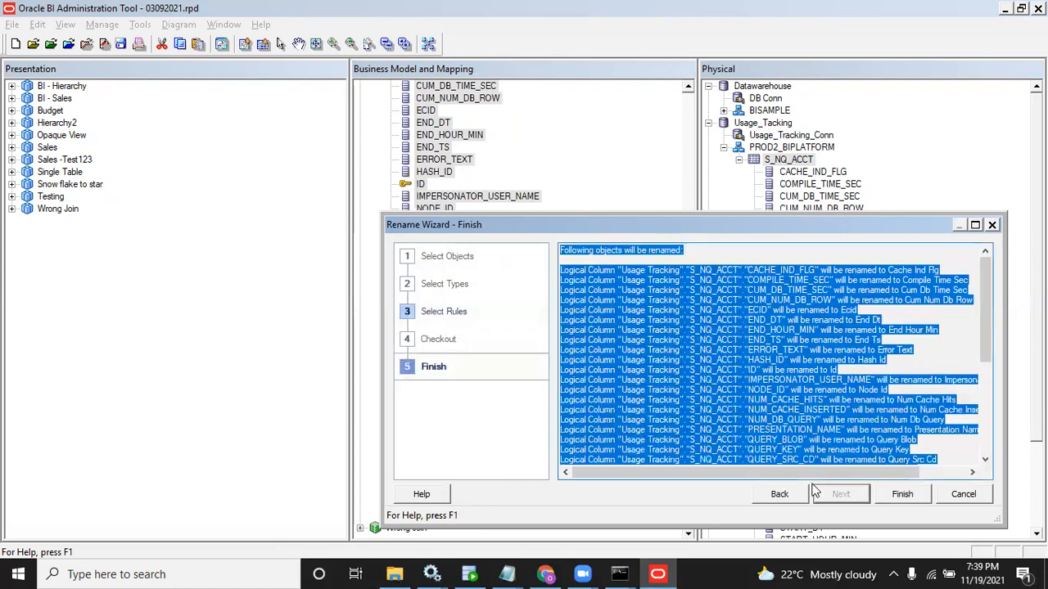
{"action": "key", "text": "Return"}
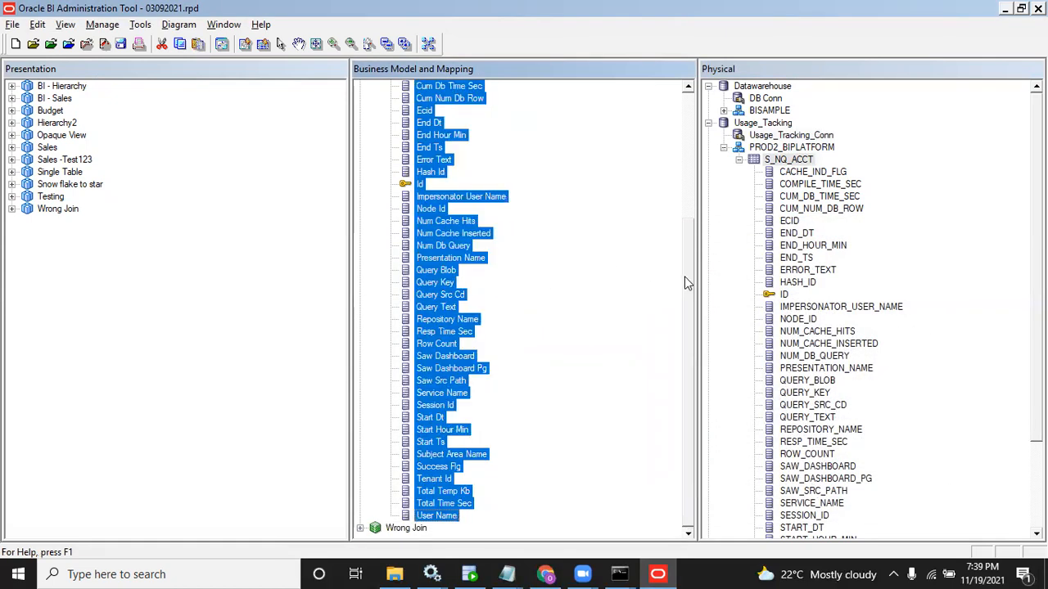
Step: Create a new subject area named Usage Tarcking in the presentation layer
{"action": "left_click_drag", "start_coordinate": [684, 283], "coordinate": [695, 138]}
{"action": "left_click", "coordinate": [123, 270]}
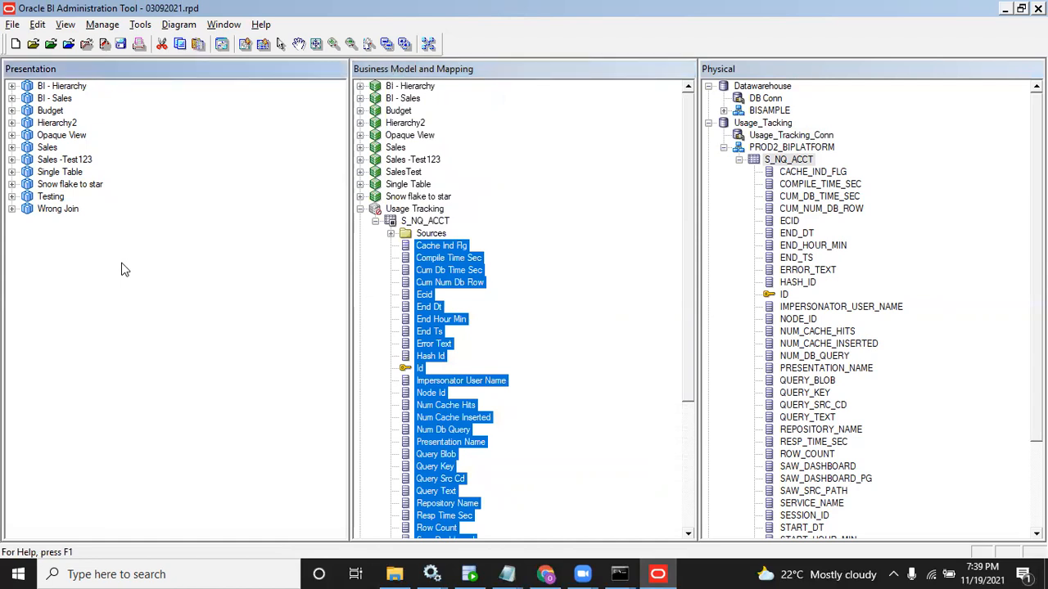
{"action": "right_click", "coordinate": [121, 270]}
{"action": "left_click", "coordinate": [179, 276]}
{"action": "type", "text": "Usage Tarcking"}
{"action": "key", "text": "Return"}
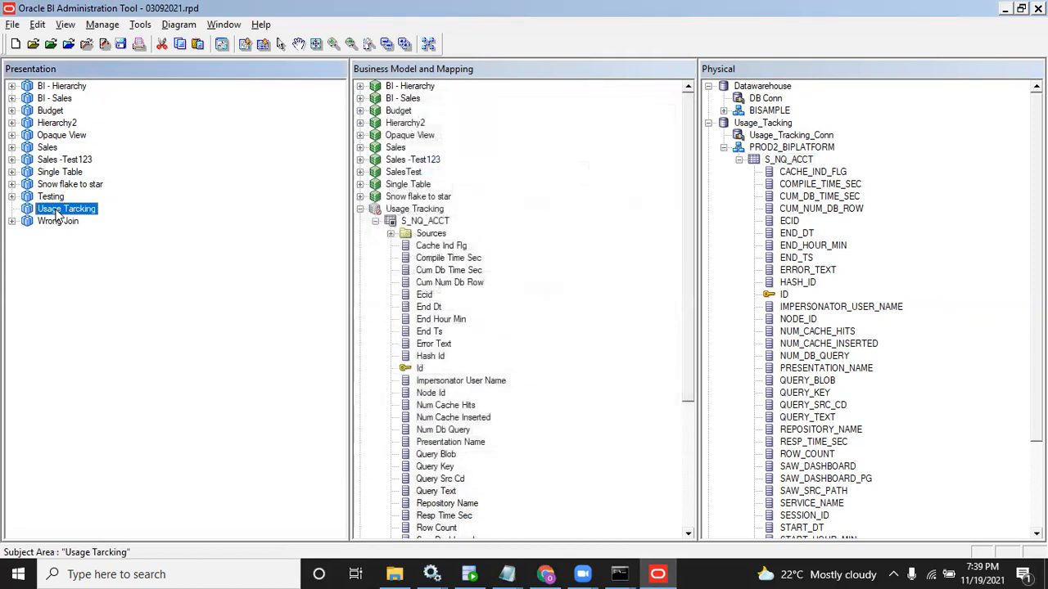
Step: Create a presentation table named User Details in the Usage Tarcking subject area
{"action": "right_click", "coordinate": [57, 211]}
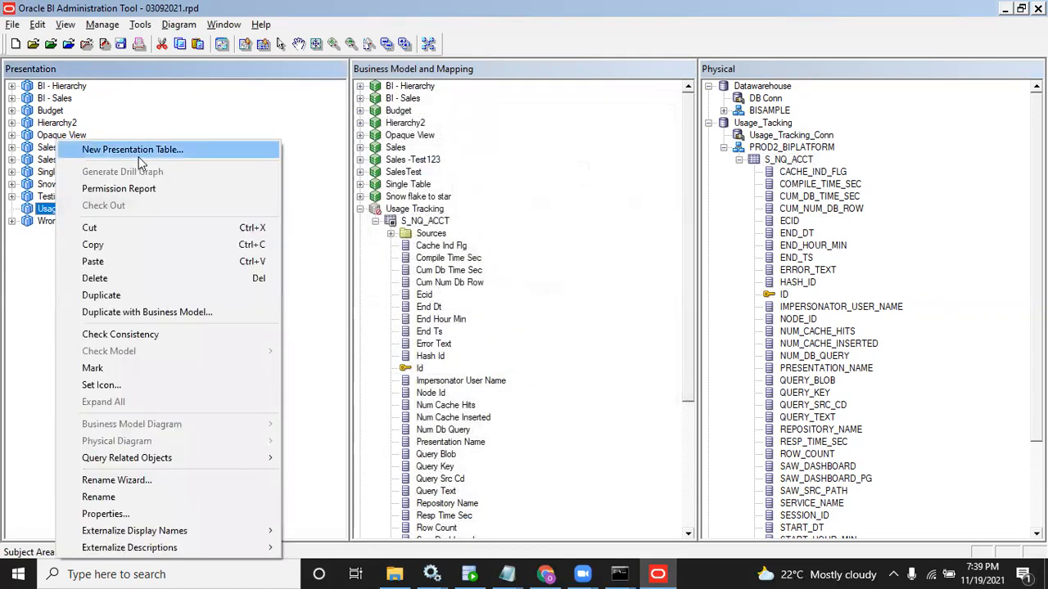
{"action": "left_click", "coordinate": [138, 157]}
{"action": "type", "text": "Use"}
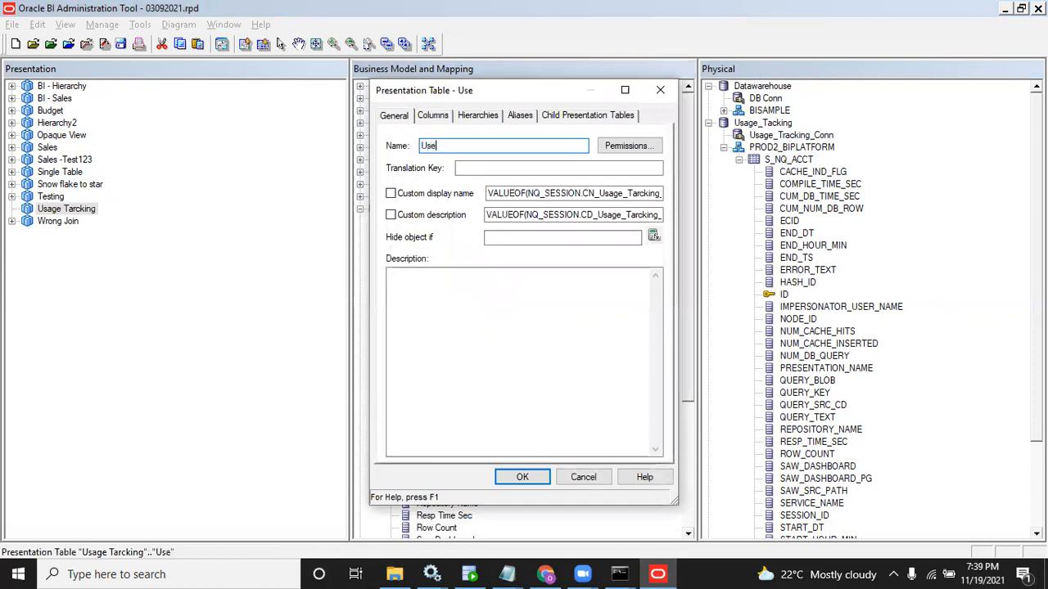
{"action": "type", "text": "r Details"}
{"action": "key", "text": "Return"}
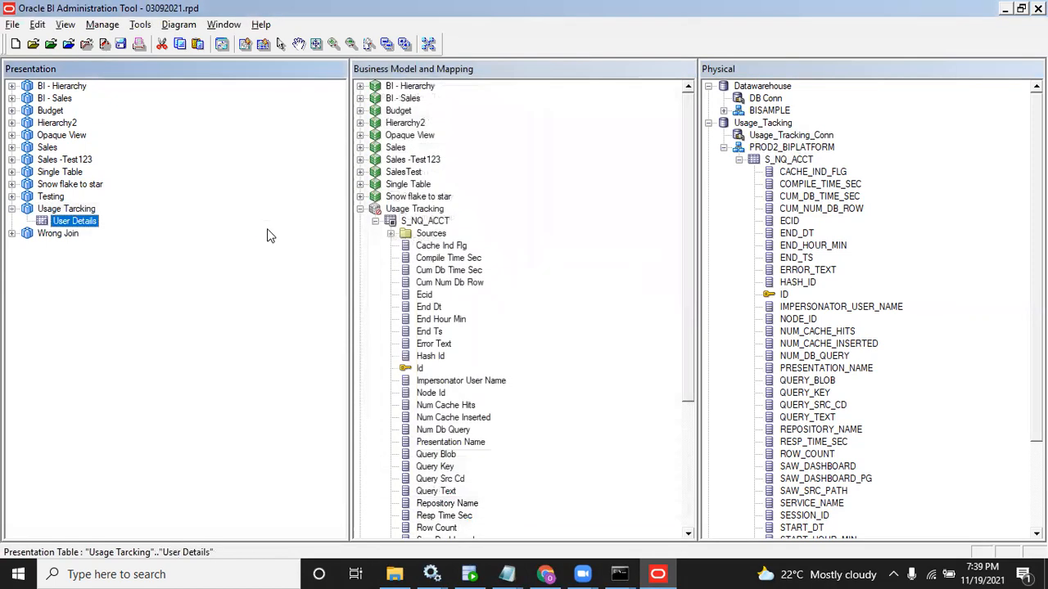
Step: Try to add the User Name logical column to the User Details presentation table
{"action": "left_click_drag", "start_coordinate": [687, 330], "coordinate": [706, 483]}
{"action": "left_click_drag", "start_coordinate": [436, 515], "coordinate": [82, 228]}
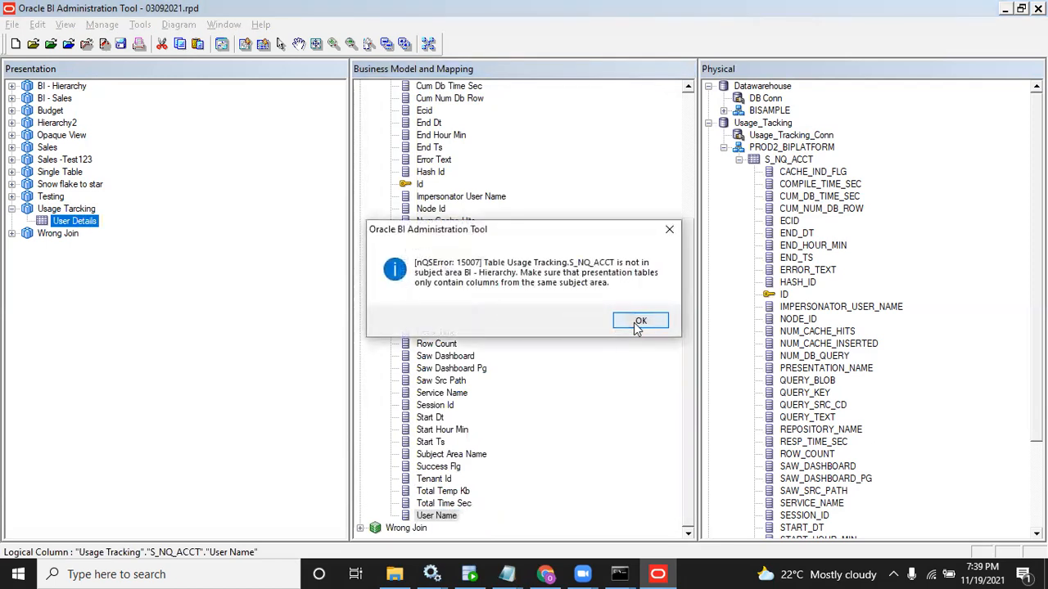
{"action": "left_click", "coordinate": [641, 321]}
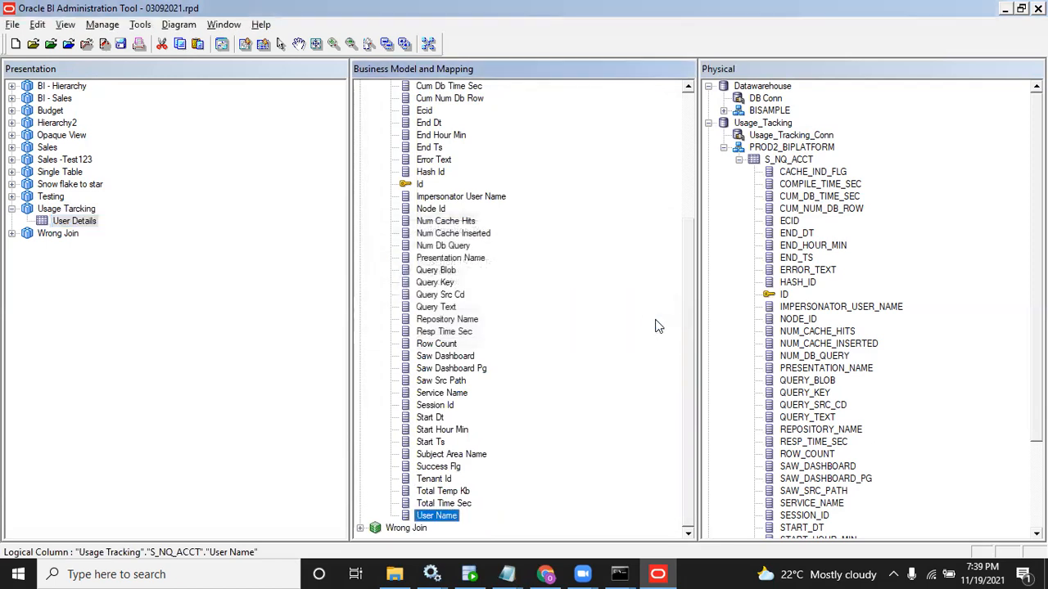
Step: Add the S_NQ_ACCT logical table to the Usage Tarcking subject area and its User Name column to the User Details presentation table
{"action": "left_click_drag", "start_coordinate": [686, 314], "coordinate": [695, 164]}
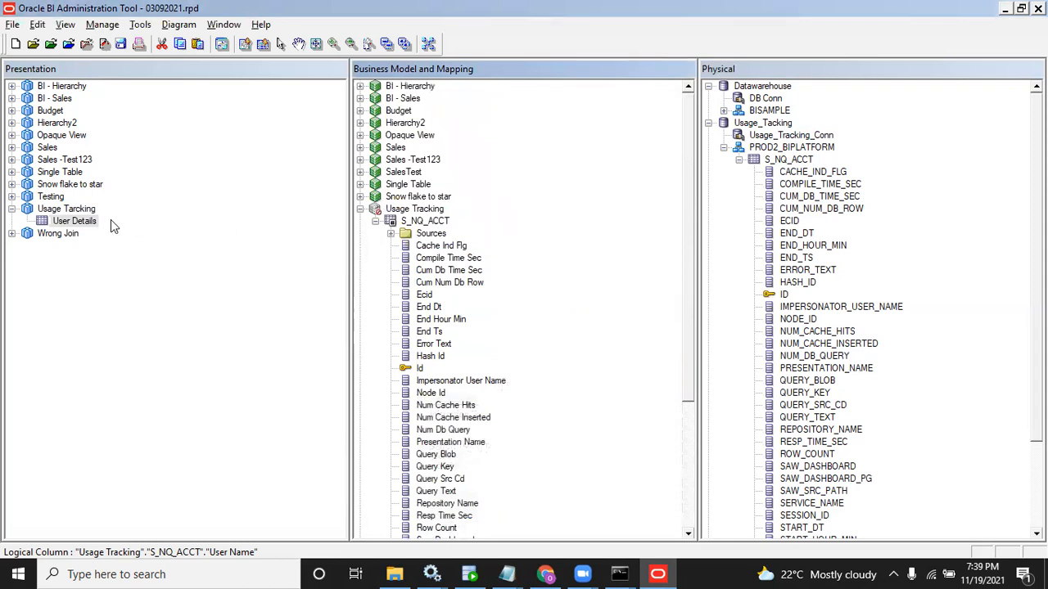
{"action": "left_click", "coordinate": [82, 210]}
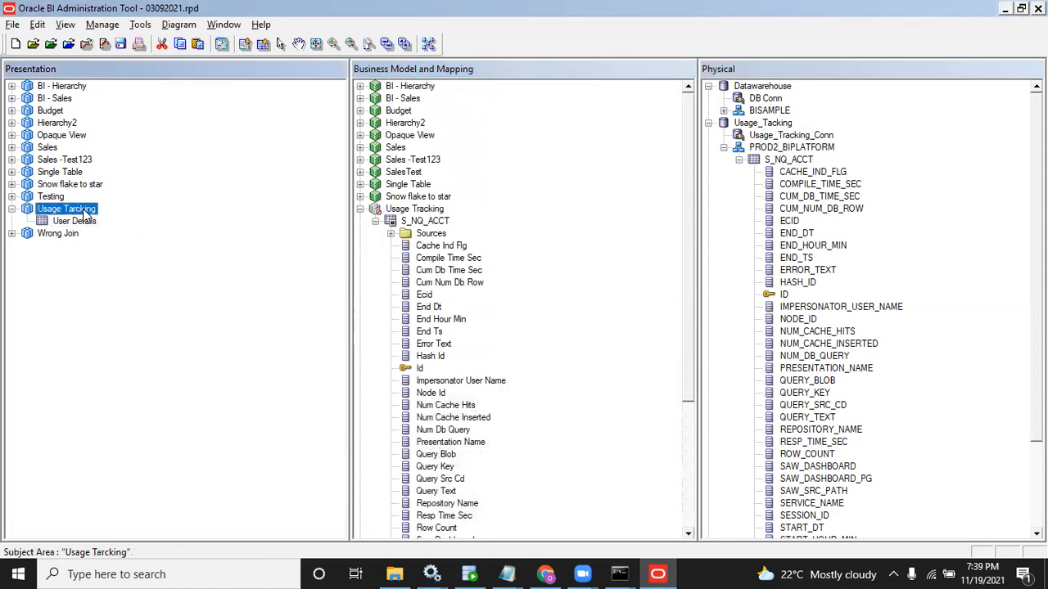
{"action": "left_click_drag", "start_coordinate": [420, 226], "coordinate": [89, 209]}
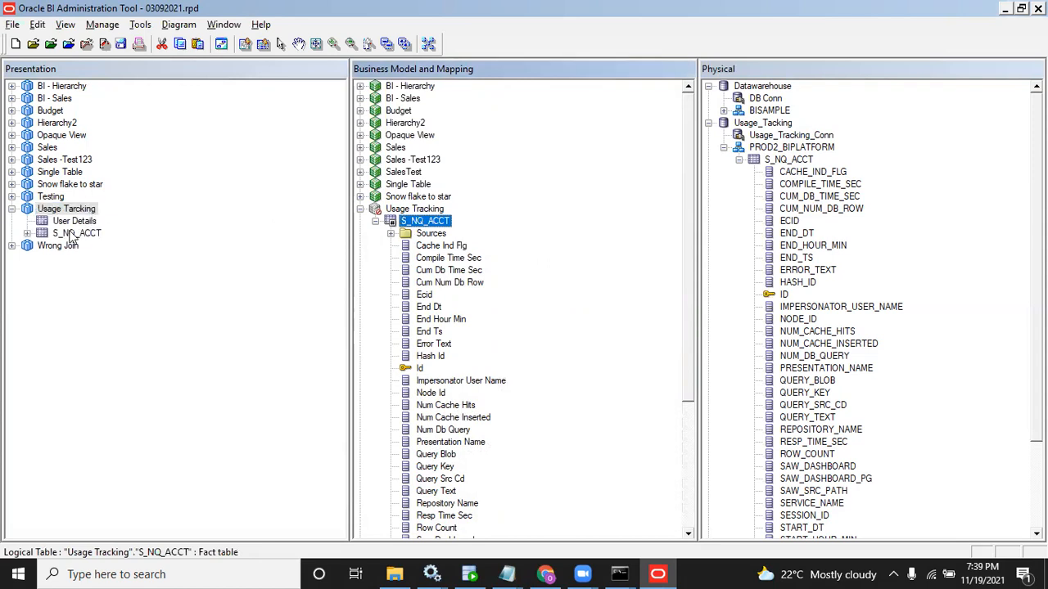
{"action": "left_click_drag", "start_coordinate": [696, 311], "coordinate": [686, 471]}
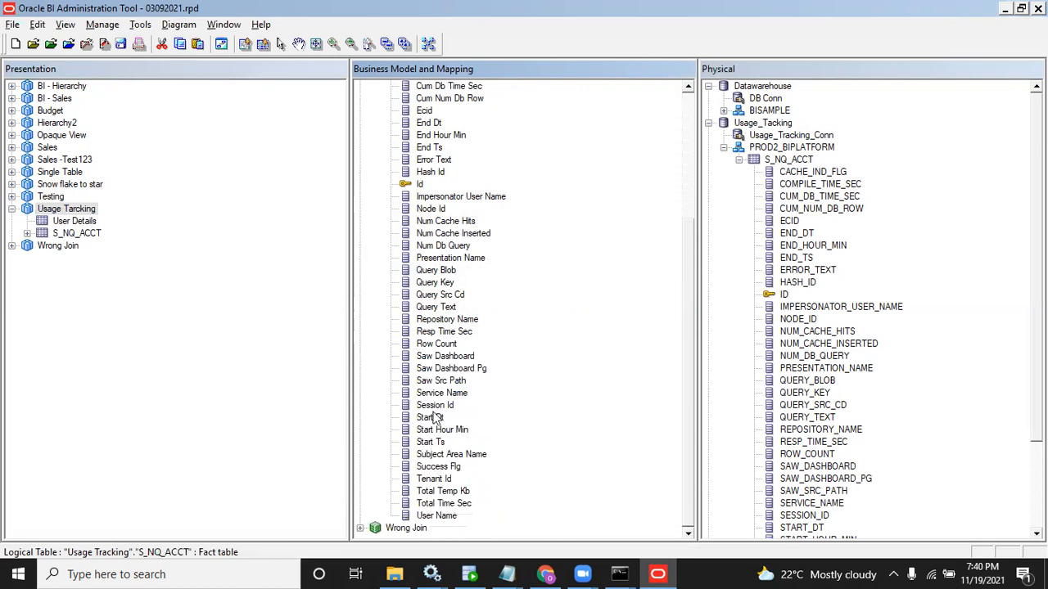
{"action": "left_click_drag", "start_coordinate": [299, 420], "coordinate": [92, 223]}
Step: Delete the S_NQ_ACCT presentation table from the Usage Tarcking subject area
{"action": "left_click", "coordinate": [78, 246]}
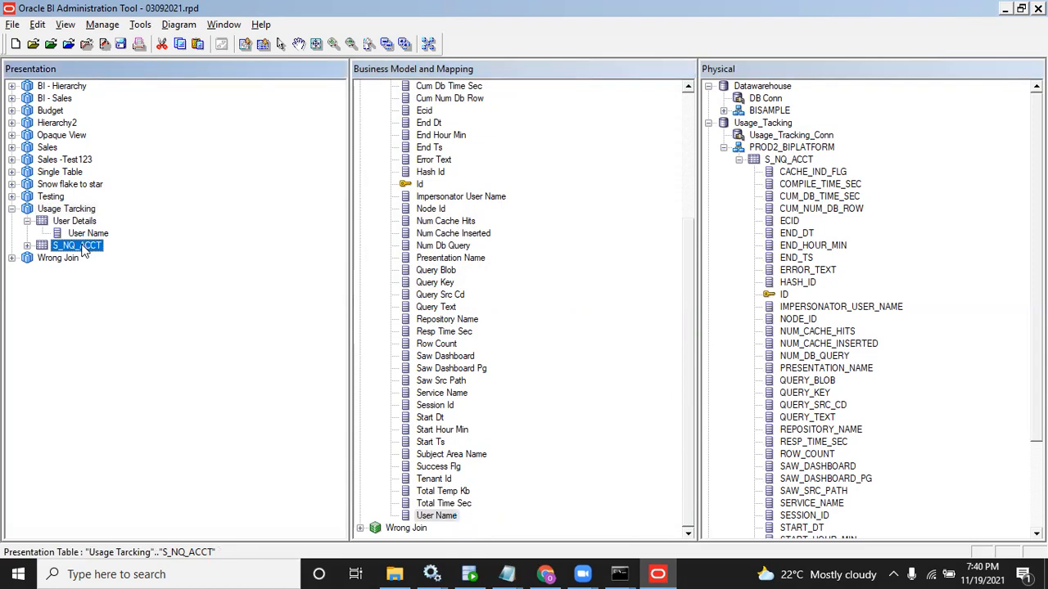
{"action": "left_click", "coordinate": [78, 247]}
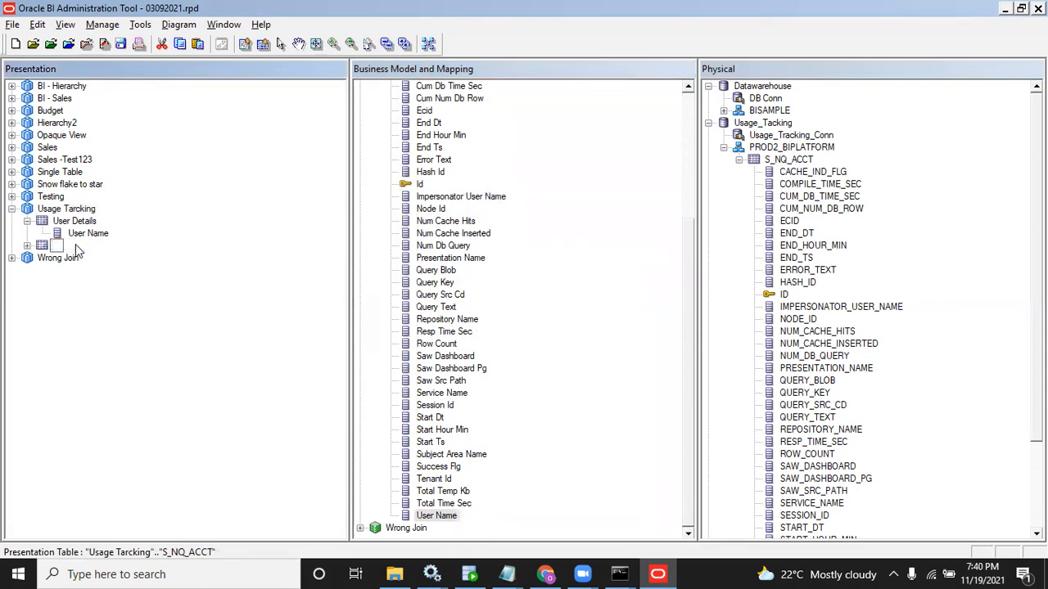
{"action": "key", "text": "Escape"}
{"action": "key", "text": "Delete"}
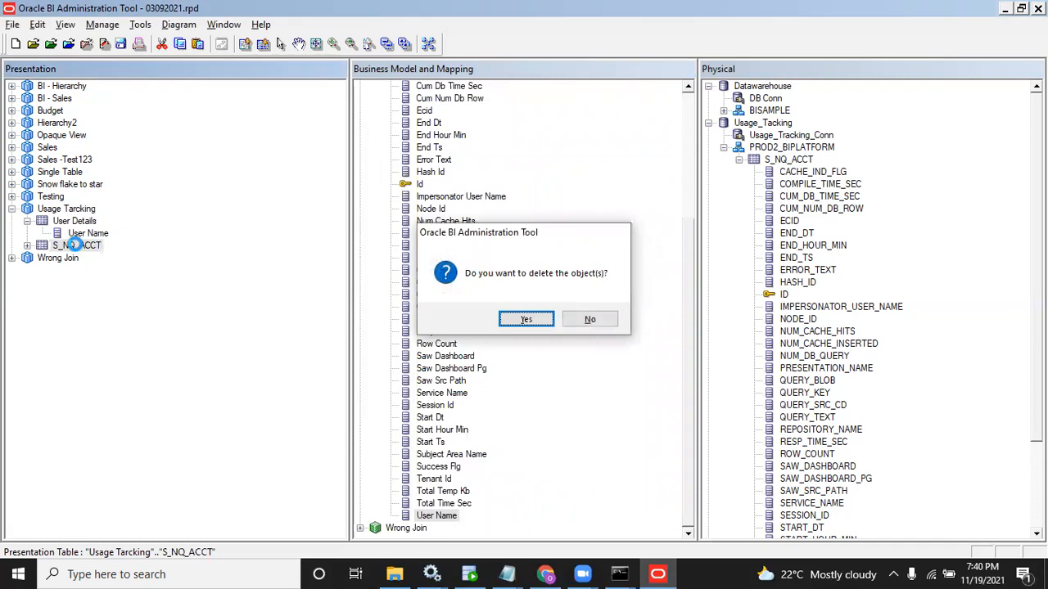
{"action": "key", "text": "Return"}
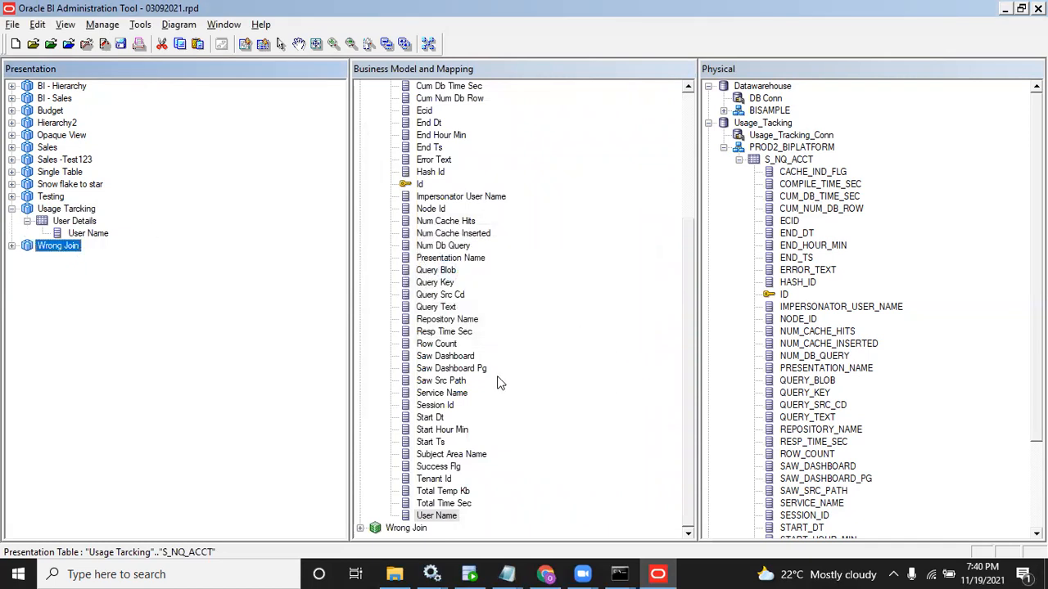
Step: Create a second presentation table named Usage Details in the Usage Tarcking subject area
{"action": "left_click_drag", "start_coordinate": [691, 408], "coordinate": [706, 444]}
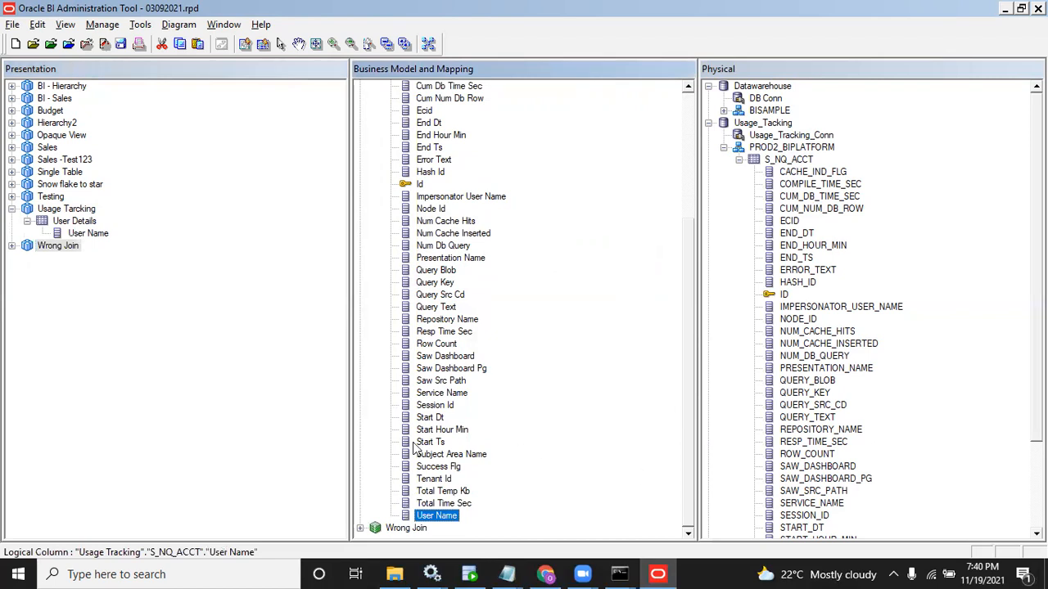
{"action": "left_click", "coordinate": [75, 210]}
{"action": "right_click", "coordinate": [75, 210]}
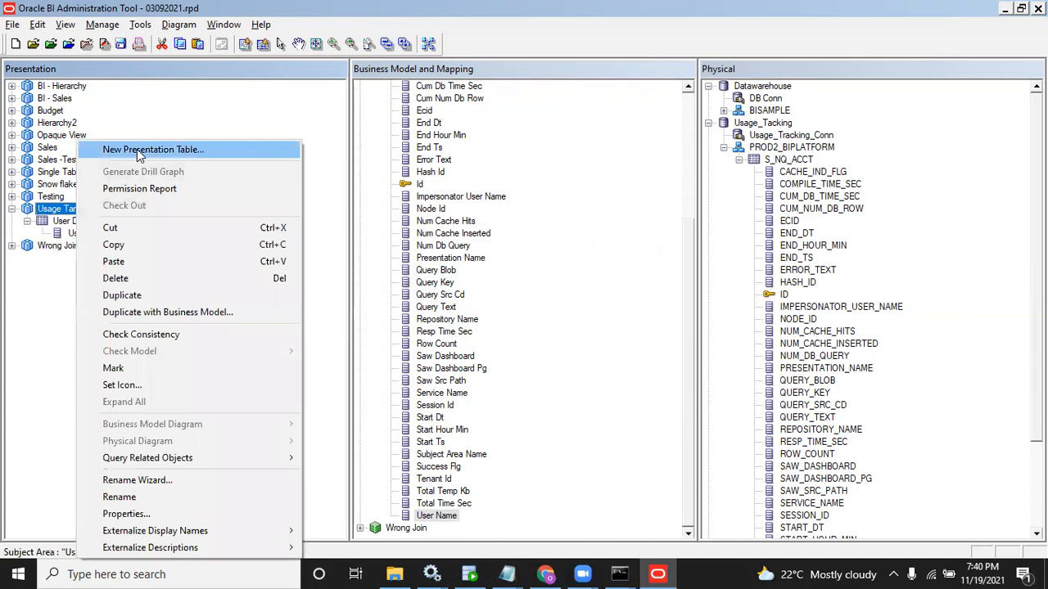
{"action": "left_click", "coordinate": [137, 149]}
{"action": "type", "text": "Usage "}
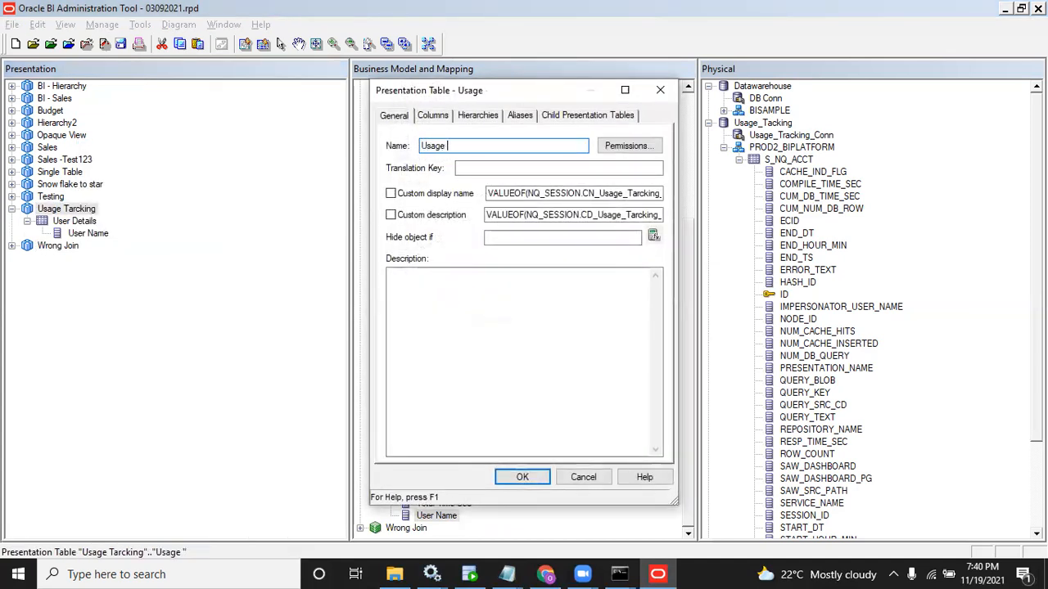
{"action": "type", "text": "Details"}
{"action": "key", "text": "Return"}
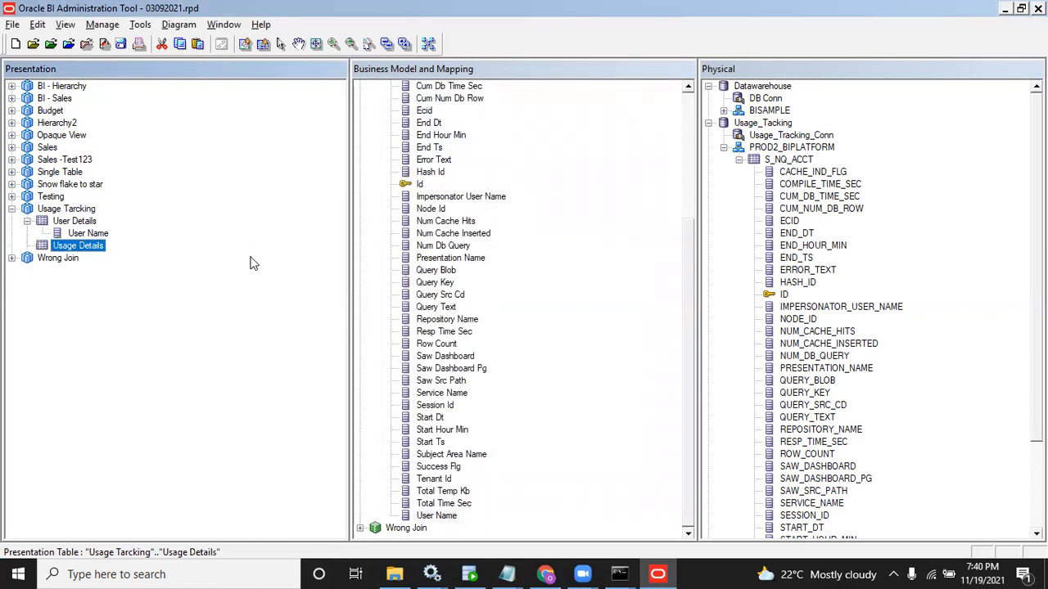
Step: Set the default aggregation rule of the Total Time Sec logical column to Sum
{"action": "double_click", "coordinate": [443, 502]}
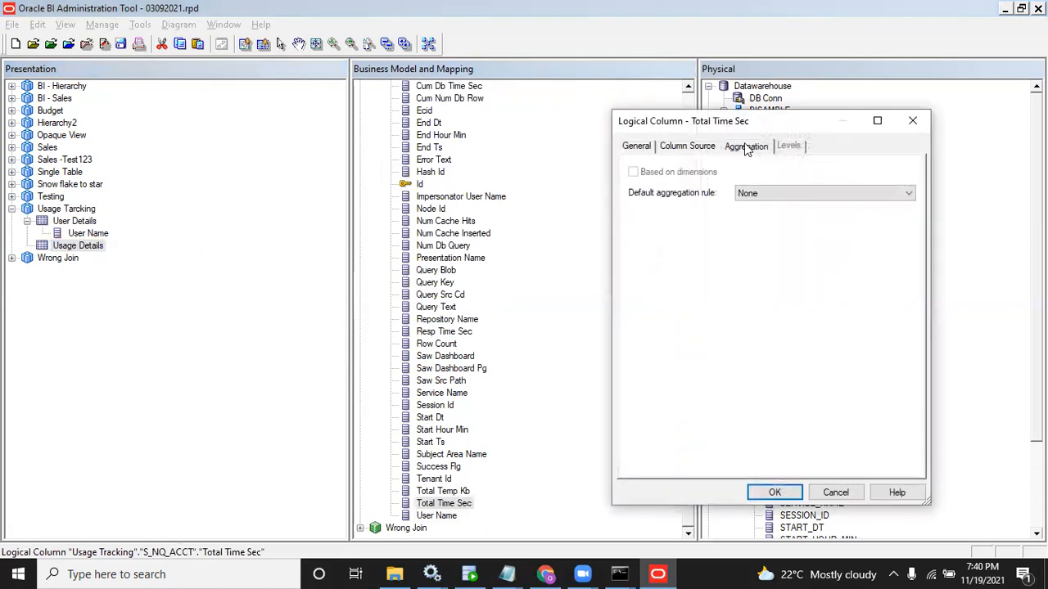
{"action": "left_click", "coordinate": [758, 194]}
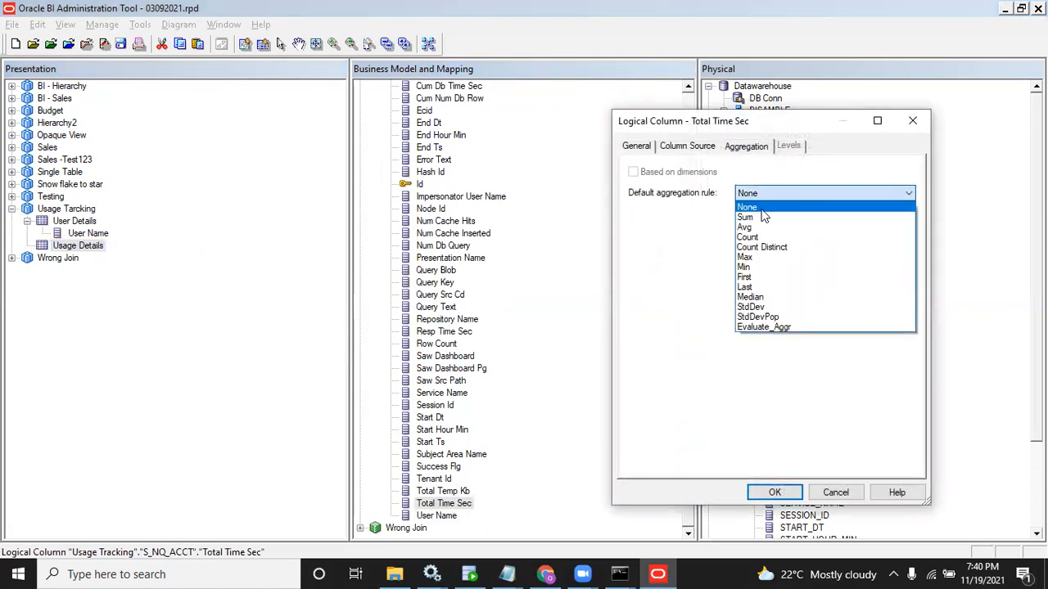
{"action": "left_click", "coordinate": [758, 218]}
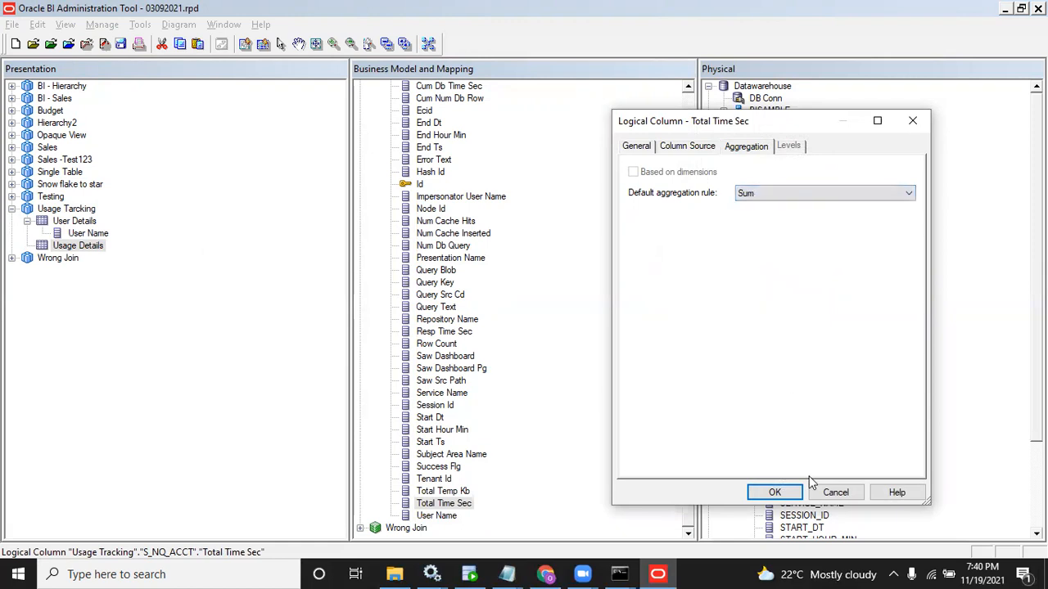
{"action": "left_click", "coordinate": [799, 491]}
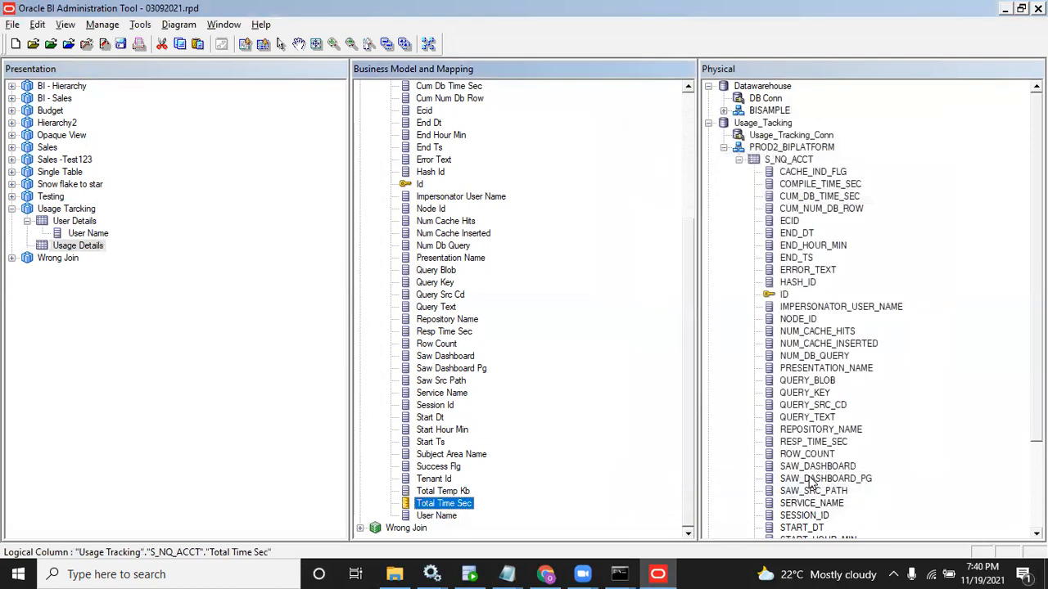
{"action": "right_click", "coordinate": [467, 504]}
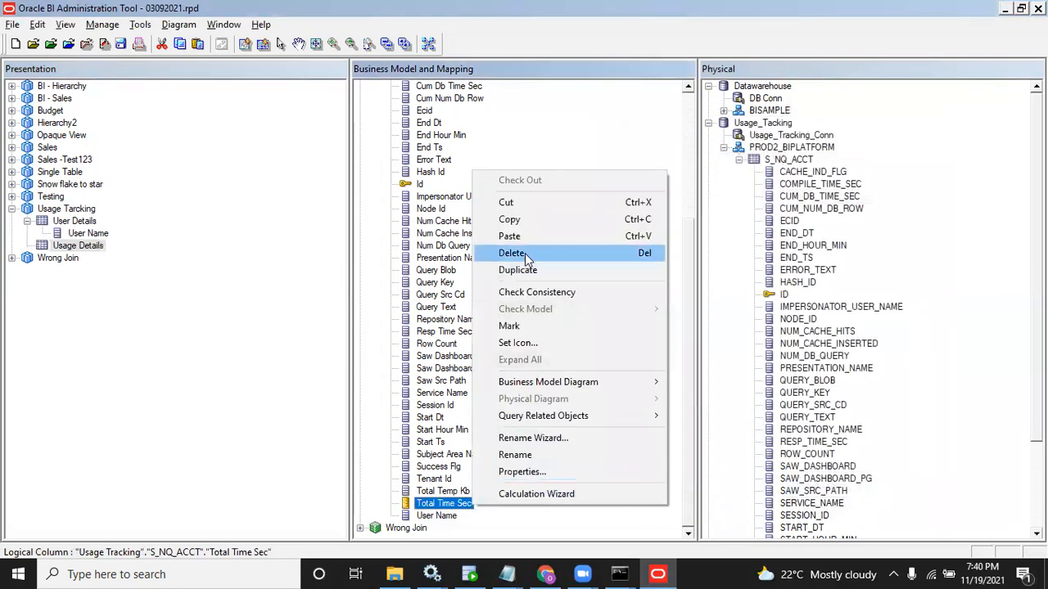
{"action": "left_click", "coordinate": [421, 347]}
Step: Start a new logical column named Time in Minutes in S_NQ_ACCT, derived from existing columns using an expression
{"action": "left_click_drag", "start_coordinate": [688, 410], "coordinate": [681, 221]}
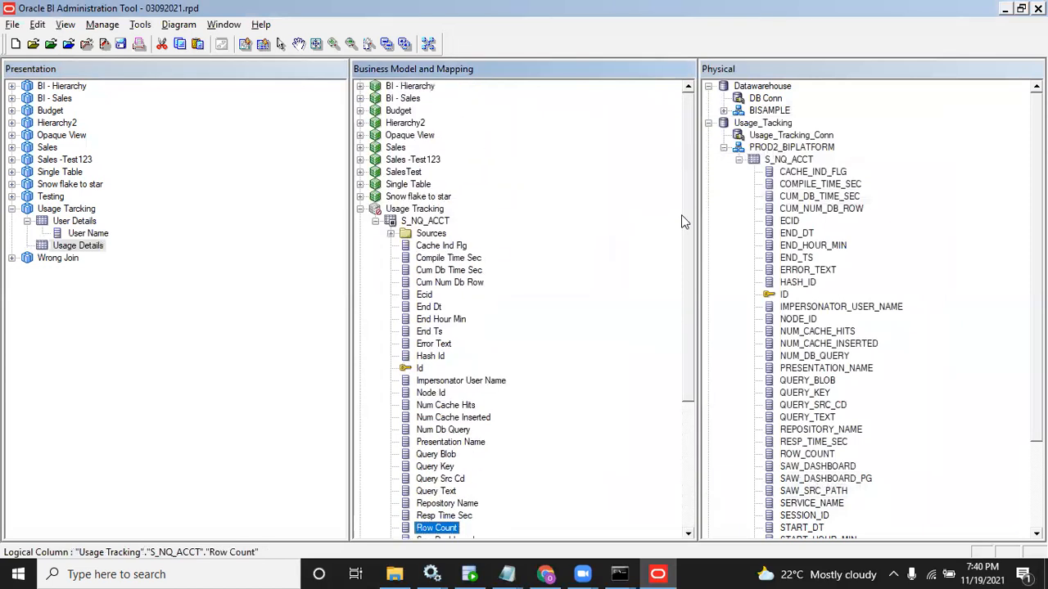
{"action": "right_click", "coordinate": [419, 222]}
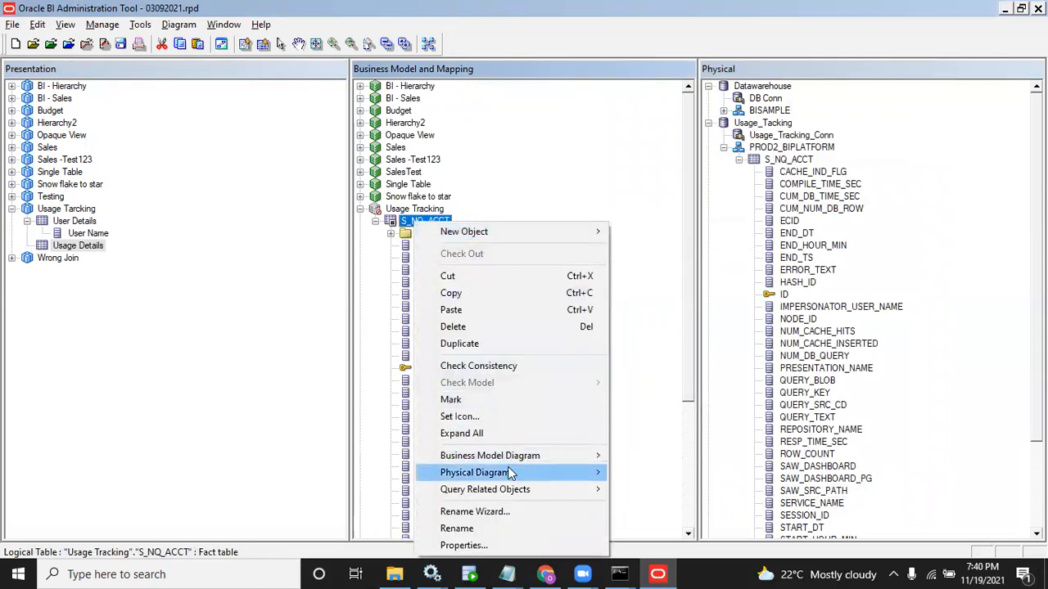
{"action": "mouse_move", "coordinate": [517, 234]}
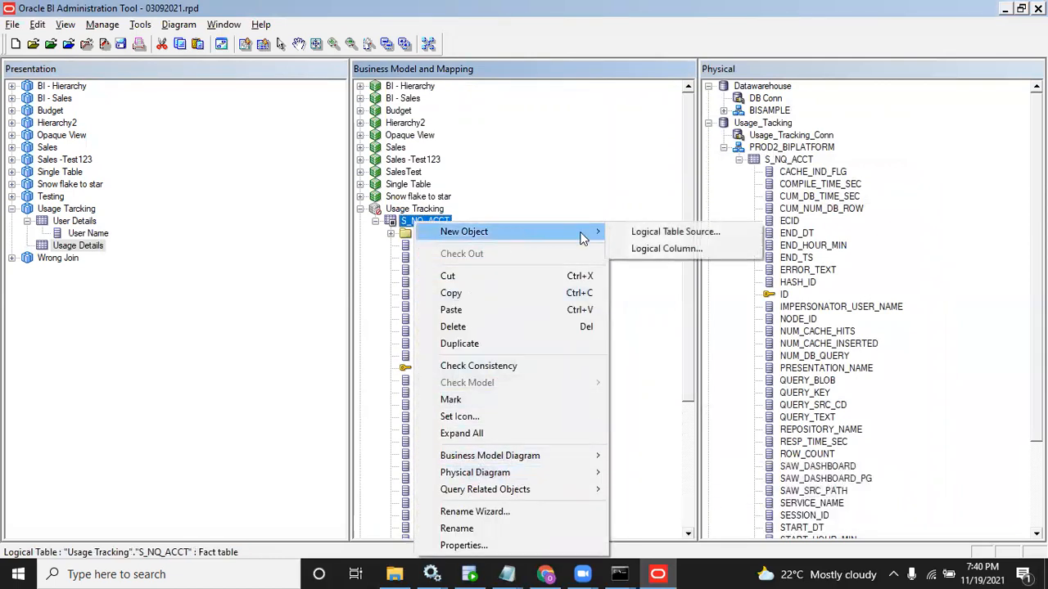
{"action": "left_click", "coordinate": [637, 250]}
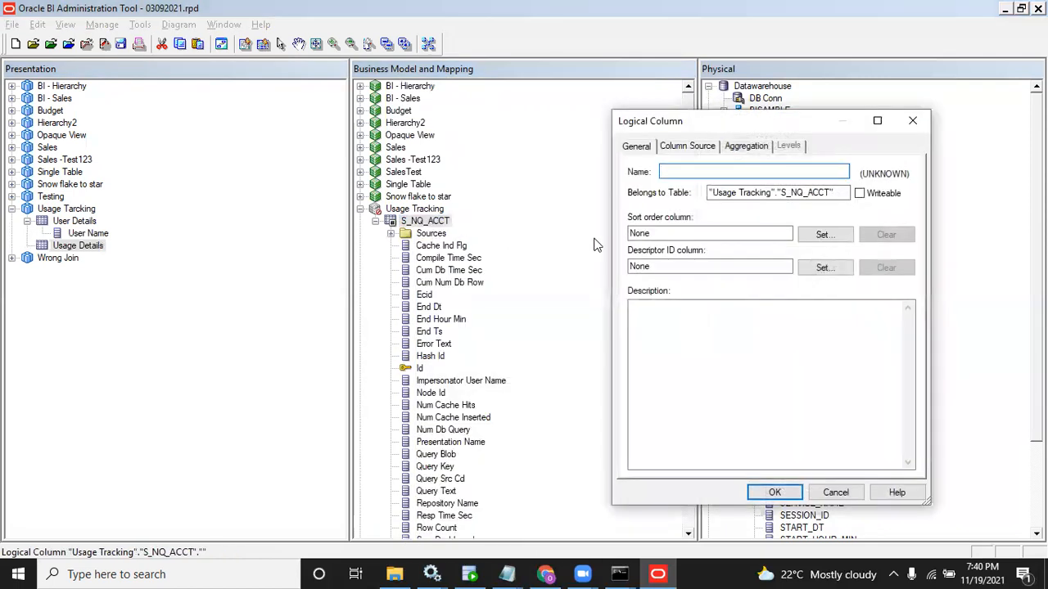
{"action": "type", "text": "Time in Minutes"}
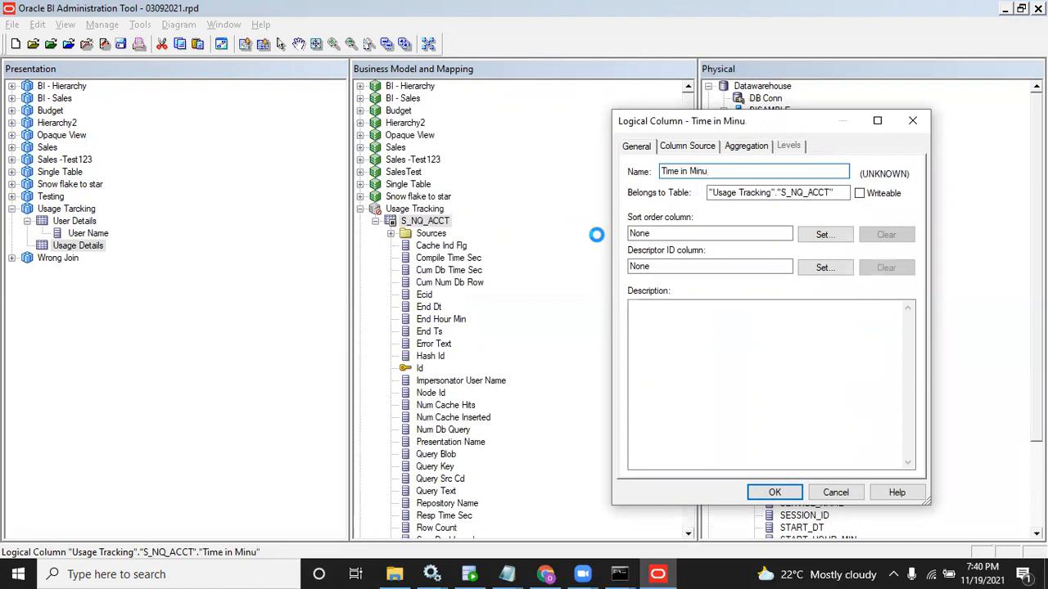
{"action": "left_click", "coordinate": [688, 146]}
{"action": "left_click", "coordinate": [641, 409]}
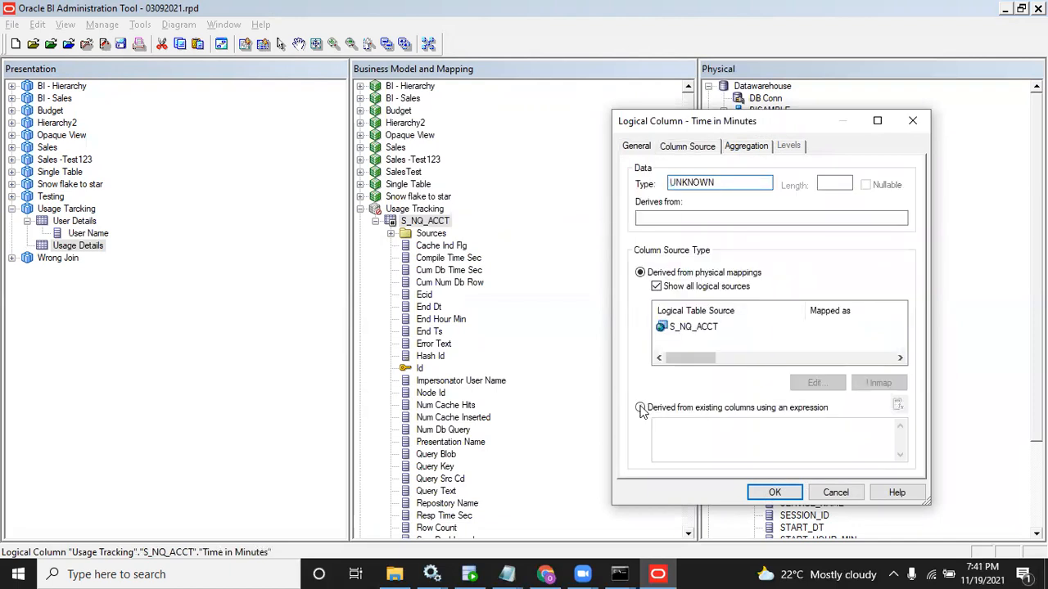
{"action": "left_click", "coordinate": [636, 146]}
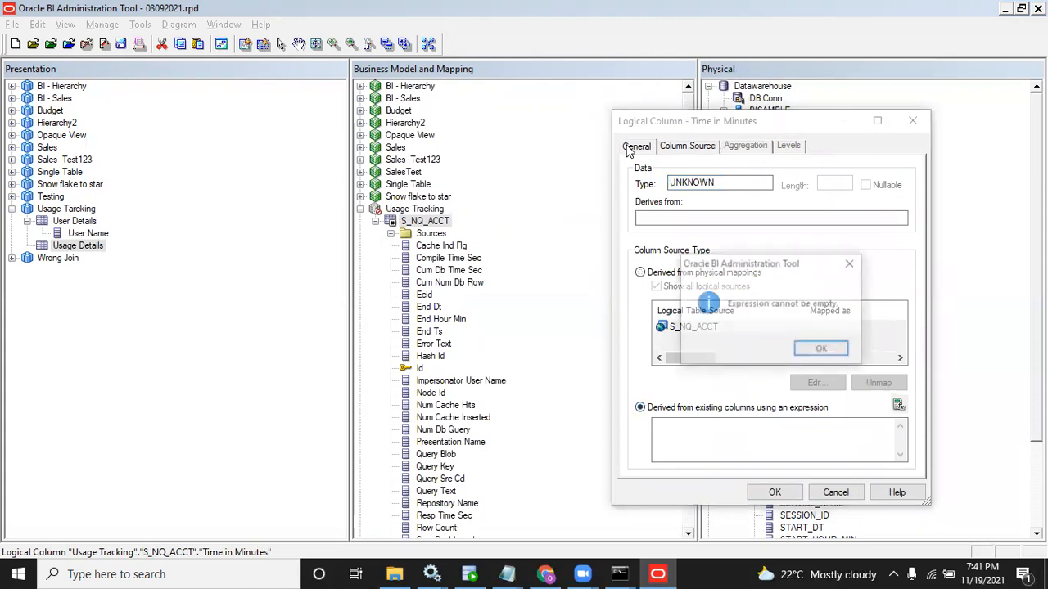
{"action": "left_click", "coordinate": [825, 354]}
Step: Define the Time in Minutes expression as "Usage Tracking"."S_NQ_ACCT"."Total Time Sec" /60 and save the column
{"action": "left_click", "coordinate": [898, 405]}
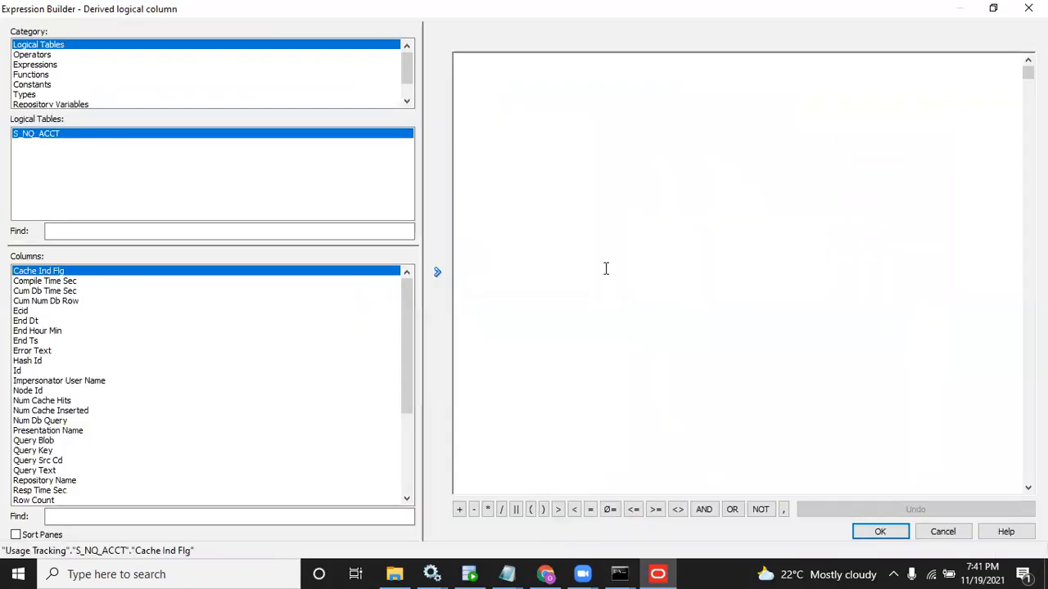
{"action": "left_click_drag", "start_coordinate": [408, 323], "coordinate": [409, 461]}
{"action": "left_click", "coordinate": [57, 491]}
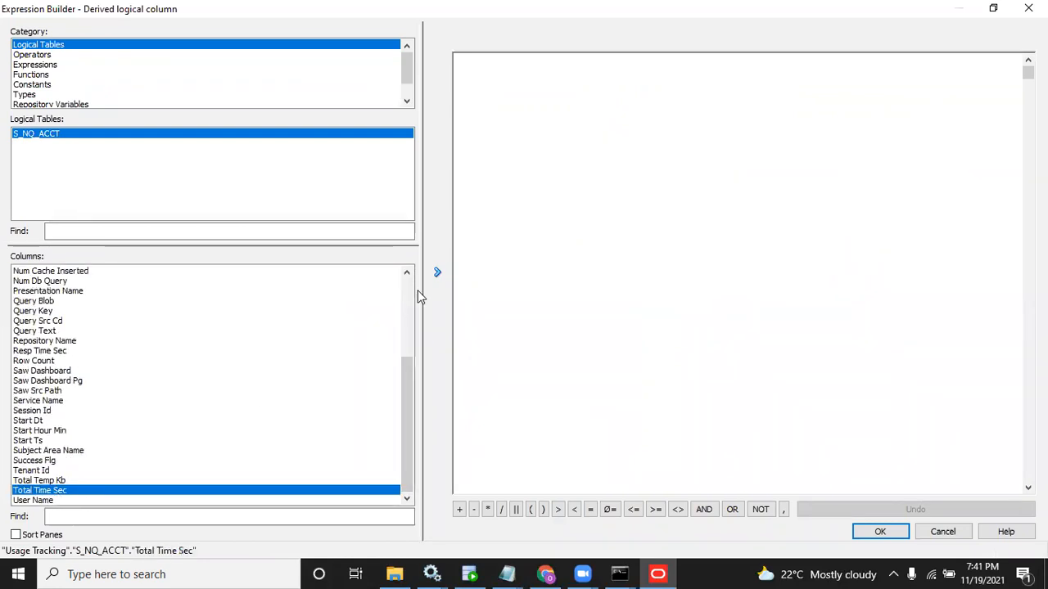
{"action": "left_click", "coordinate": [438, 272]}
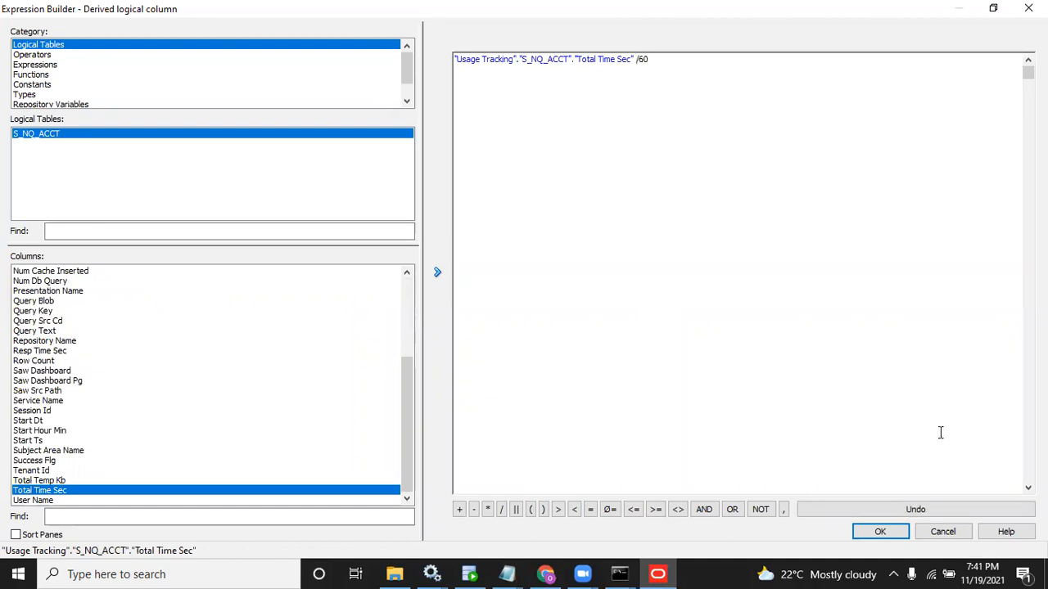
{"action": "left_click", "coordinate": [884, 531]}
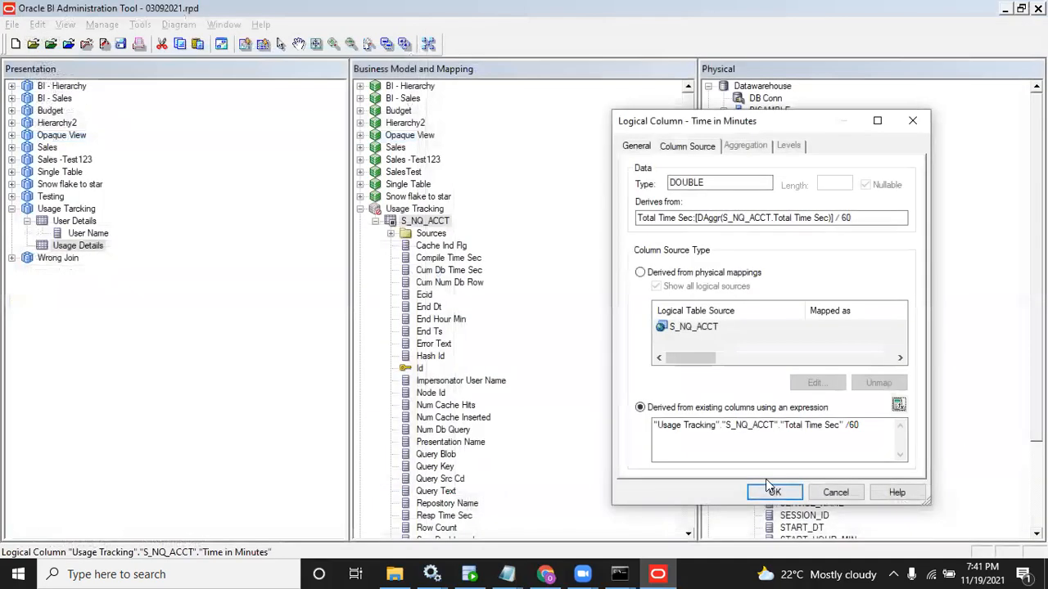
{"action": "left_click", "coordinate": [771, 491]}
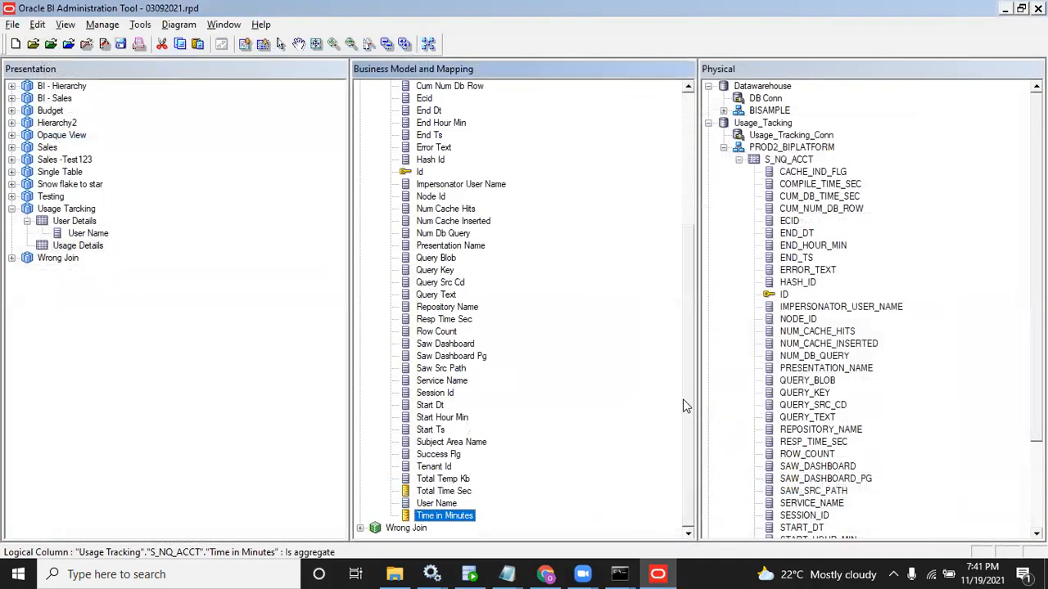
Step: Rename the Time in Minutes logical column in S_NQ_ACCT to Duration in Minutes
{"action": "right_click", "coordinate": [455, 516]}
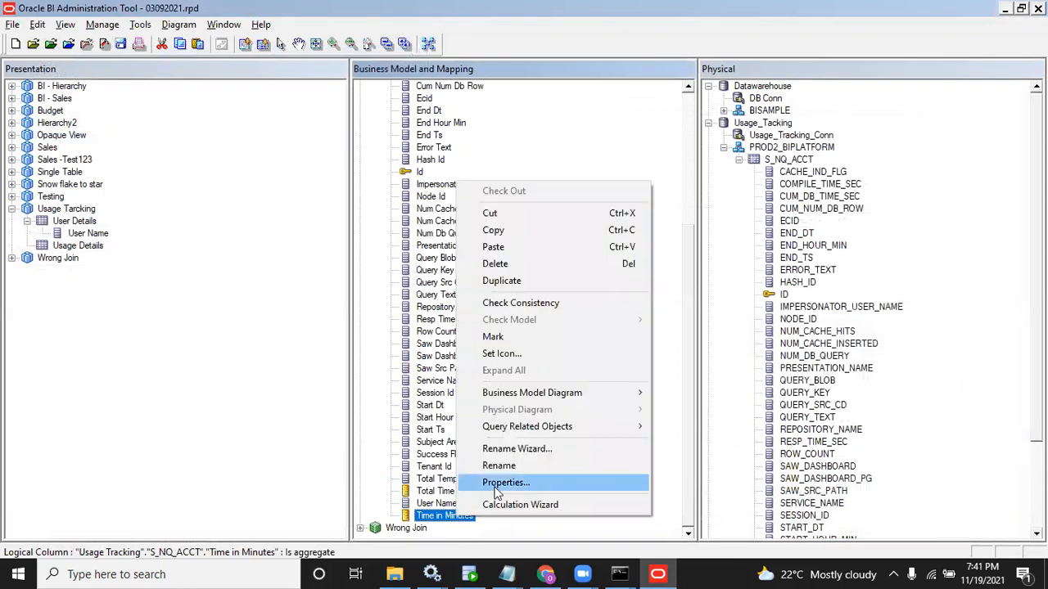
{"action": "left_click", "coordinate": [498, 466]}
{"action": "type", "text": "D"}
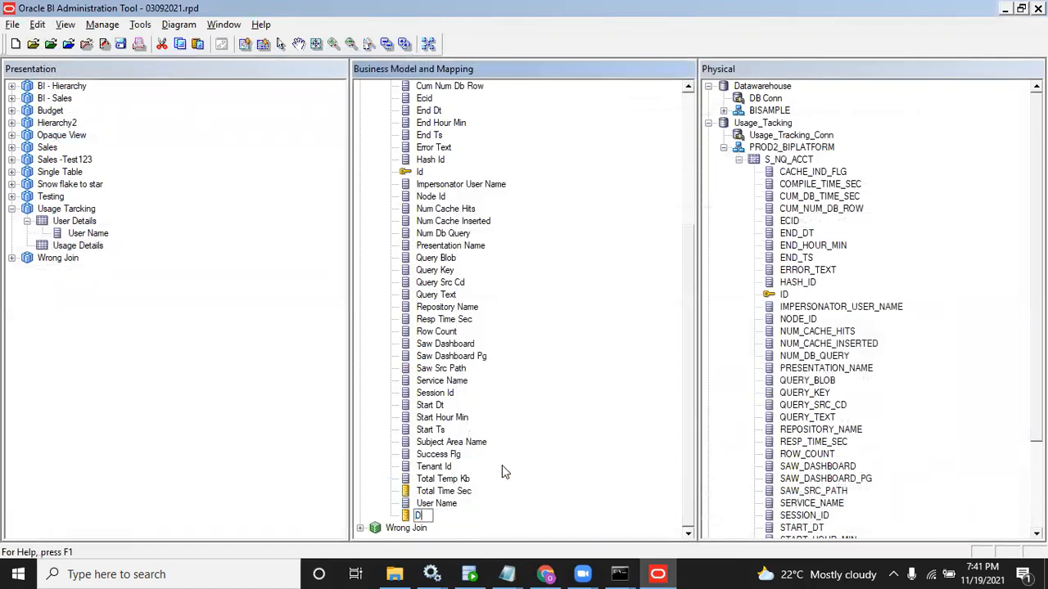
{"action": "type", "text": "uration in Minute"}
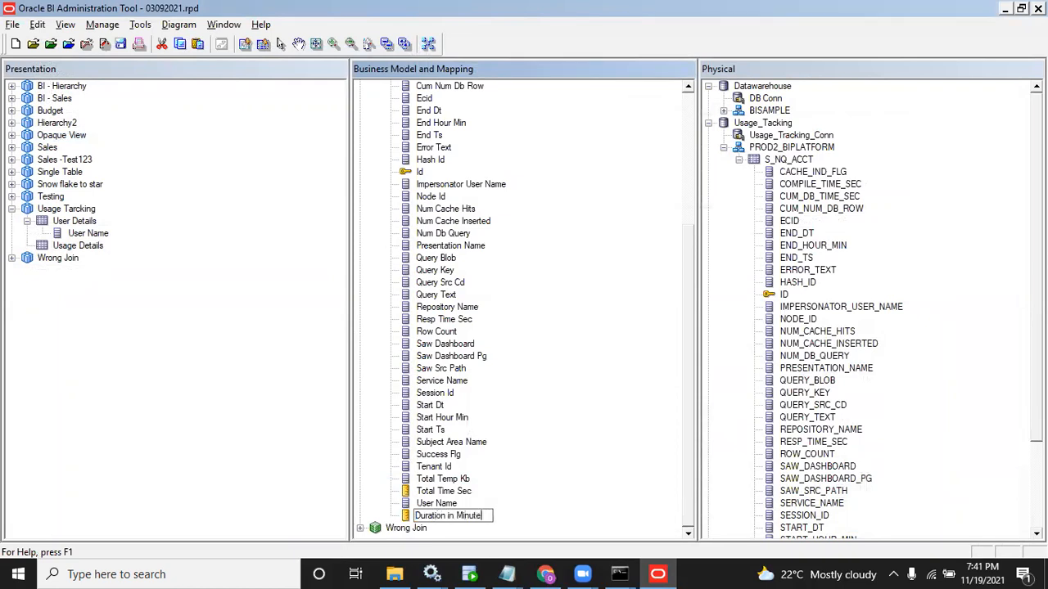
{"action": "type", "text": "s"}
{"action": "key", "text": "Return"}
Step: Rename the Total Time Sec logical column to Duration in Seconds
{"action": "left_click", "coordinate": [447, 491]}
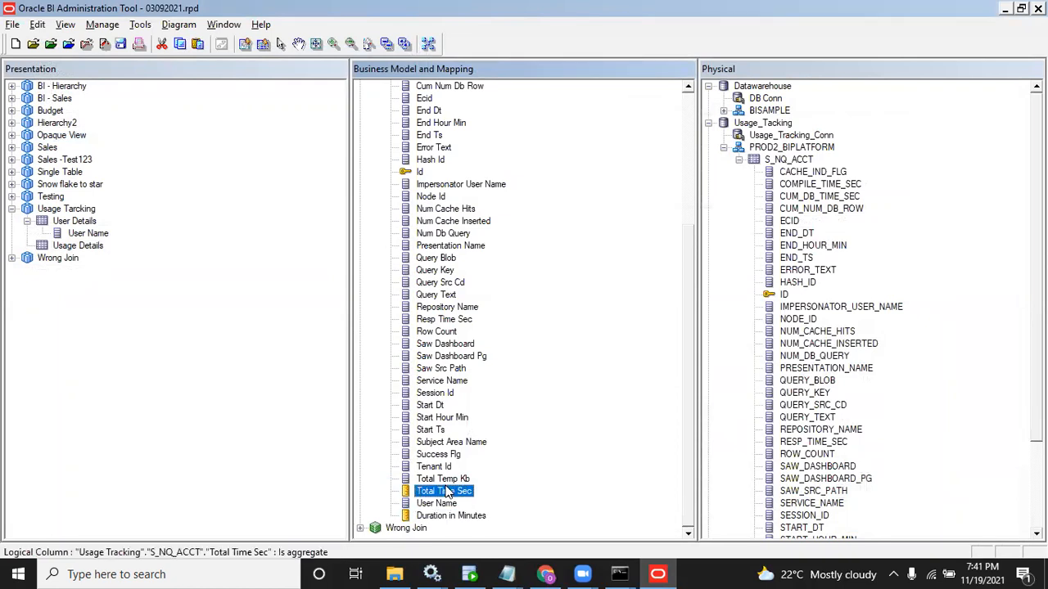
{"action": "right_click", "coordinate": [447, 492]}
{"action": "left_click", "coordinate": [488, 439]}
{"action": "type", "text": "Duration in Second"}
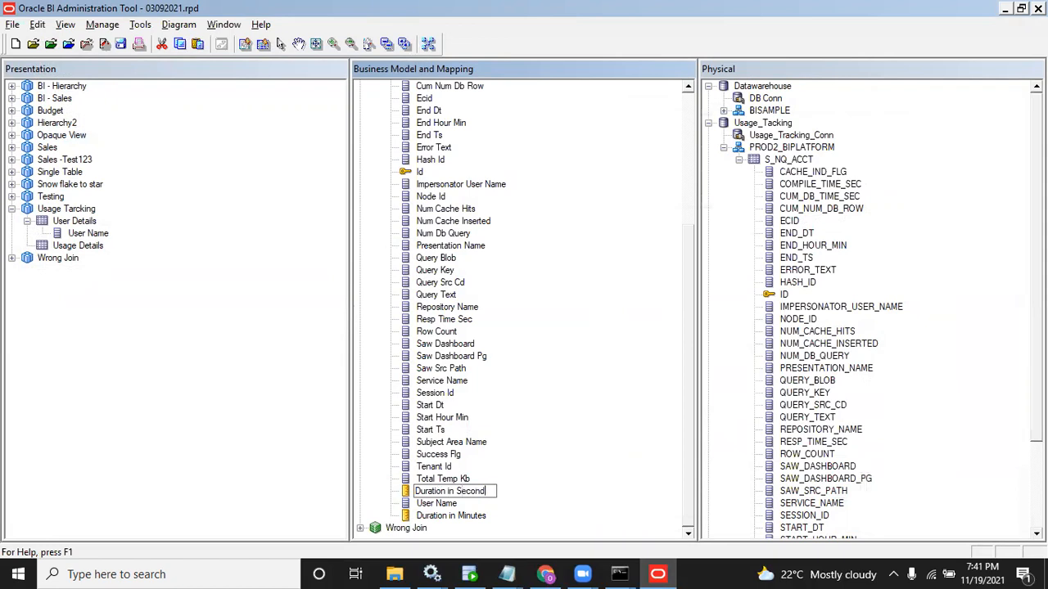
{"action": "type", "text": "s"}
{"action": "key", "text": "Return"}
Step: Switch to SQL Developer and examine the S_NQ_ACCT query result from the user name columns through the query text, row count and timing columns
{"action": "left_click", "coordinate": [545, 574]}
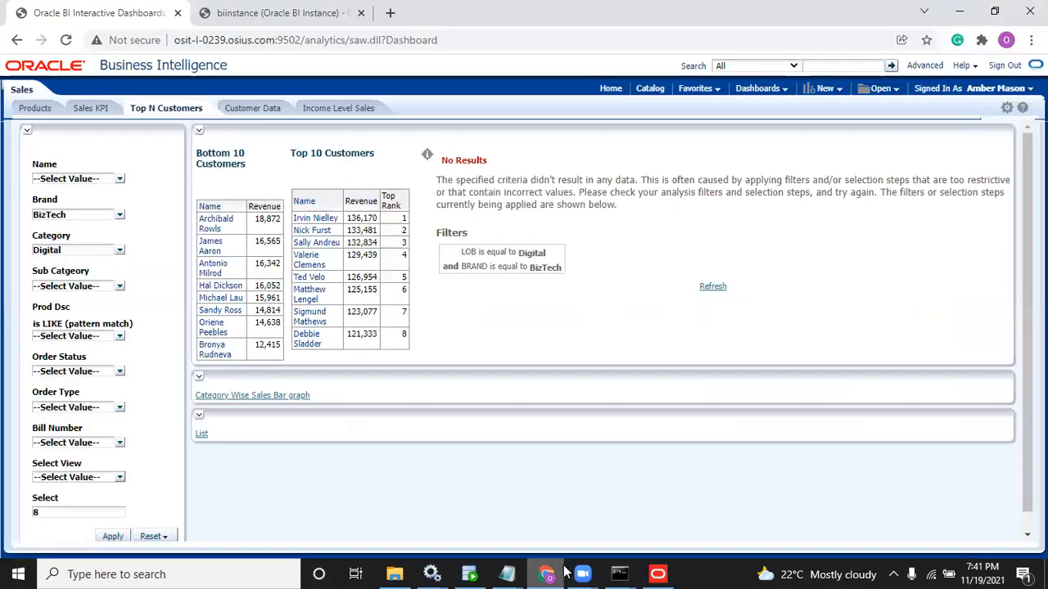
{"action": "left_click", "coordinate": [469, 574]}
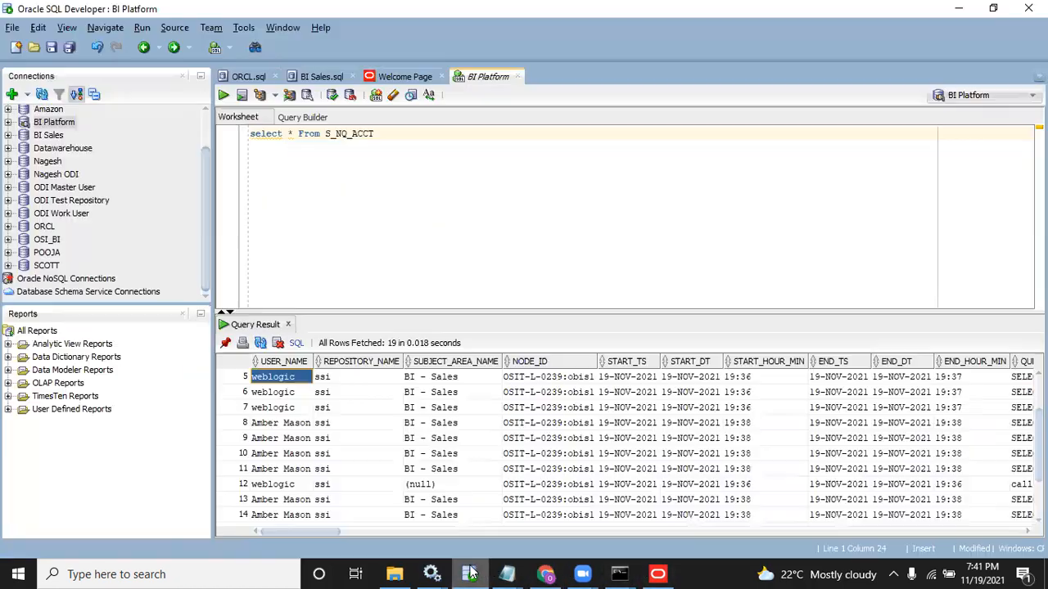
{"action": "left_click", "coordinate": [426, 392]}
{"action": "key", "text": "Left"}
{"action": "key", "text": "Left"}
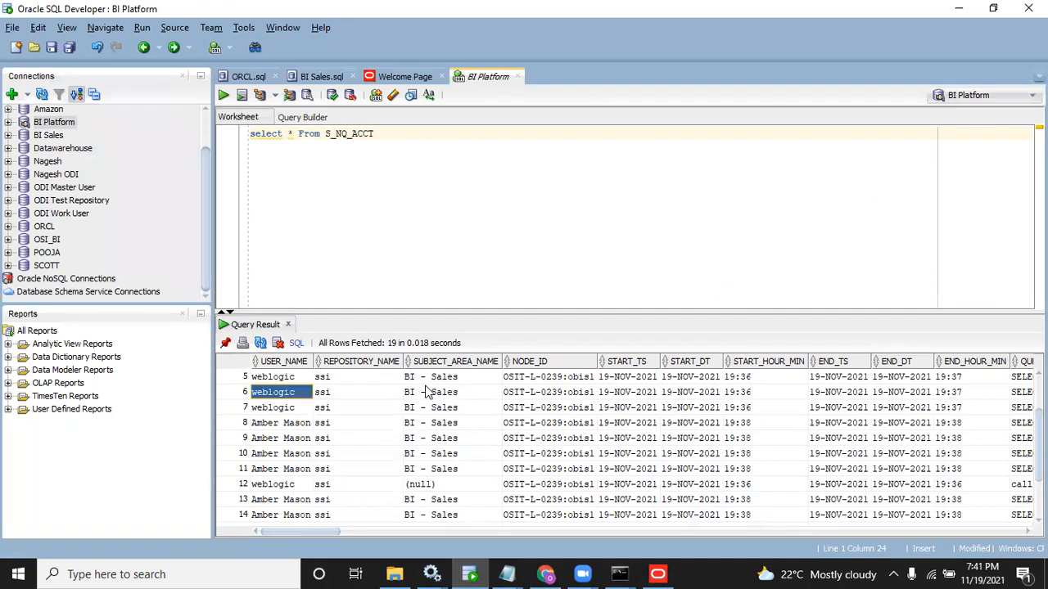
{"action": "key", "text": "Right"}
{"action": "key", "text": "Right"}
{"action": "key", "text": "Right"}
{"action": "key", "text": "Right"}
{"action": "key", "text": "Right"}
{"action": "key", "text": "Right"}
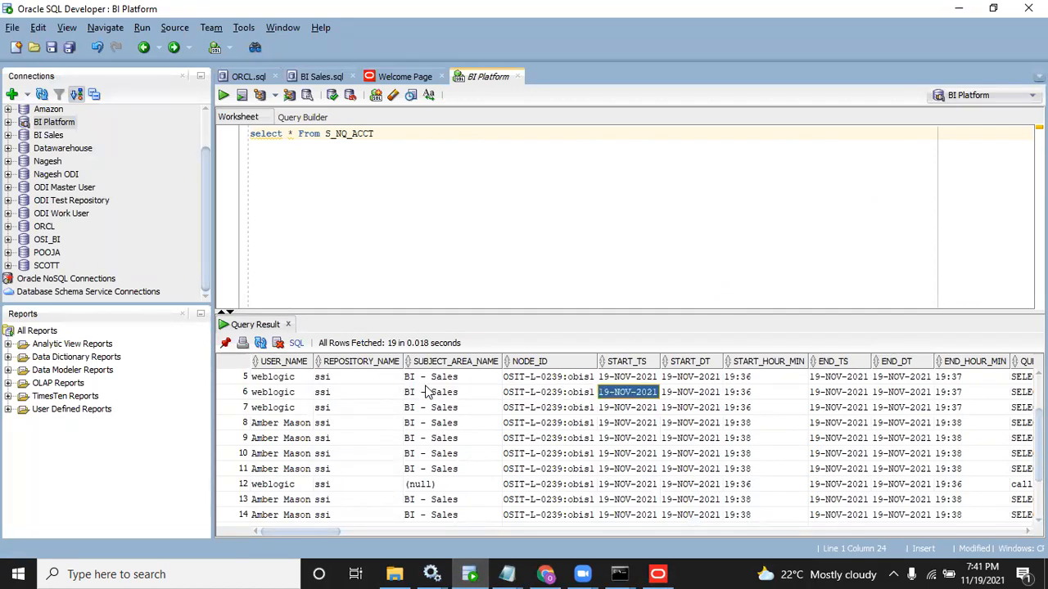
{"action": "key", "text": "Right"}
{"action": "key", "text": "Right"}
{"action": "key", "text": "Right"}
{"action": "key", "text": "Right"}
{"action": "key", "text": "Right"}
{"action": "key", "text": "Left"}
{"action": "key", "text": "Left"}
{"action": "key", "text": "Right"}
{"action": "key", "text": "Right"}
{"action": "key", "text": "Right"}
{"action": "key", "text": "Right"}
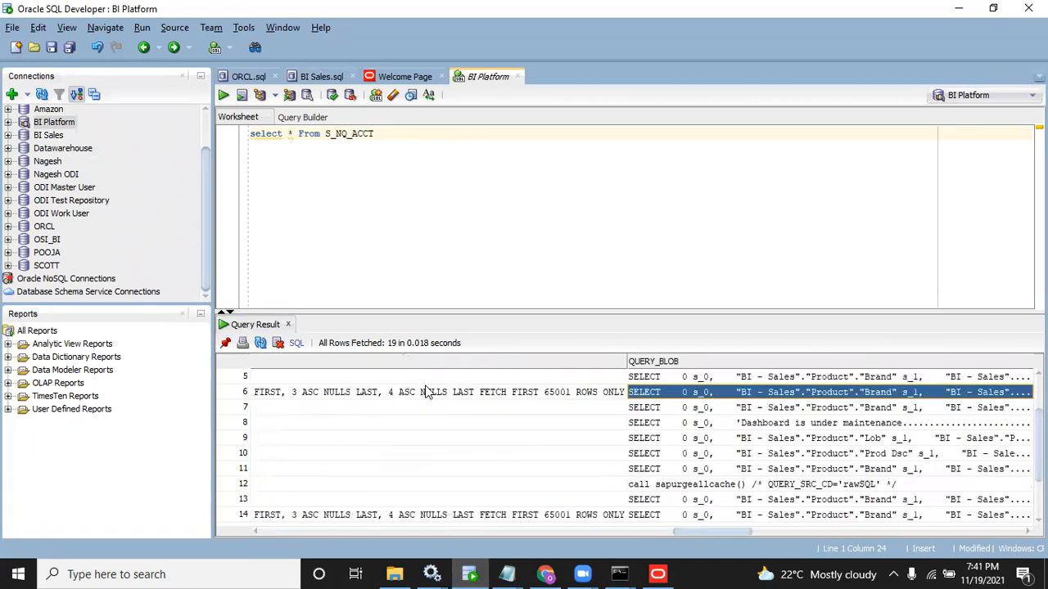
{"action": "key", "text": "Right"}
{"action": "key", "text": "Right"}
{"action": "key", "text": "Right"}
{"action": "key", "text": "Right"}
{"action": "key", "text": "Right"}
{"action": "key", "text": "Right"}
{"action": "key", "text": "Right"}
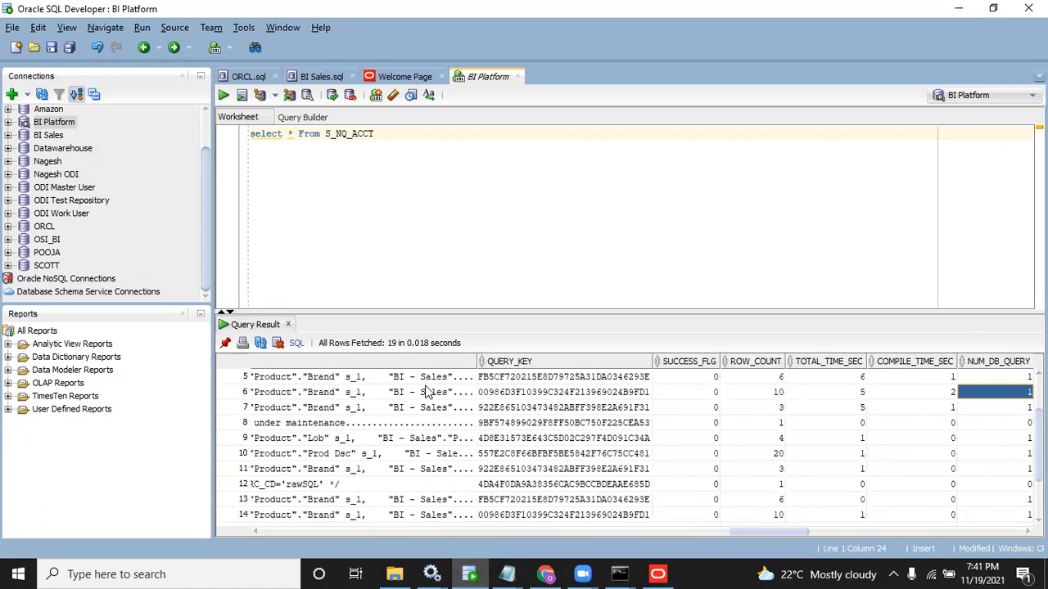
Step: Examine the SAW_SRC_PATH, SAW_DASHBOARD, SAW_DASHBOARD_PG and PRESENTATION_NAME columns in the query result
{"action": "key", "text": "Right"}
{"action": "key", "text": "Right"}
{"action": "key", "text": "Right"}
{"action": "key", "text": "Left"}
{"action": "key", "text": "Up"}
{"action": "key", "text": "Right"}
{"action": "key", "text": "Left"}
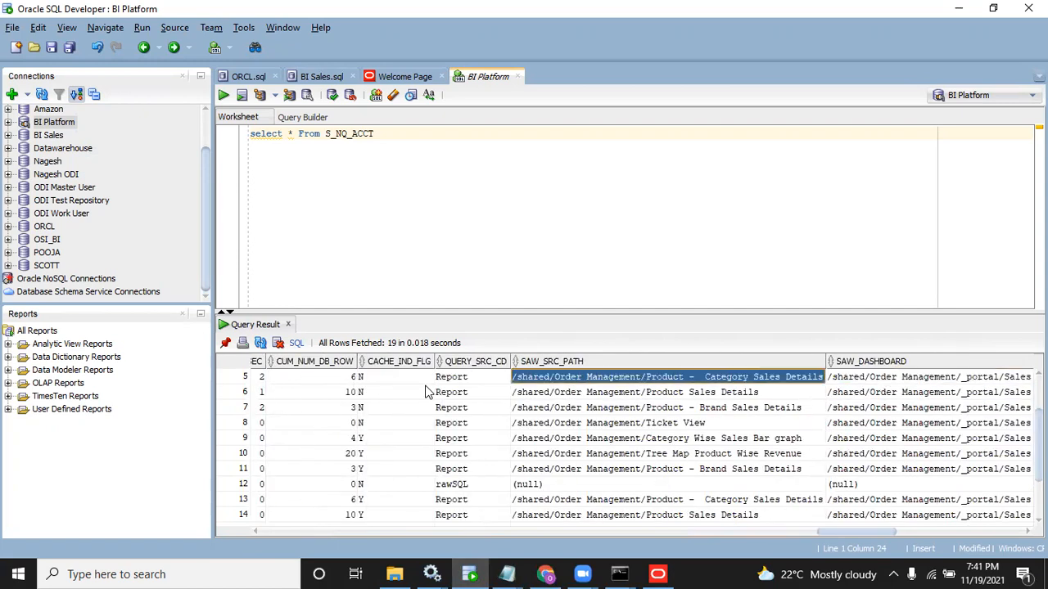
{"action": "key", "text": "Right"}
{"action": "key", "text": "Right"}
{"action": "key", "text": "Left"}
{"action": "key", "text": "Right"}
{"action": "key", "text": "Left"}
{"action": "key", "text": "Right"}
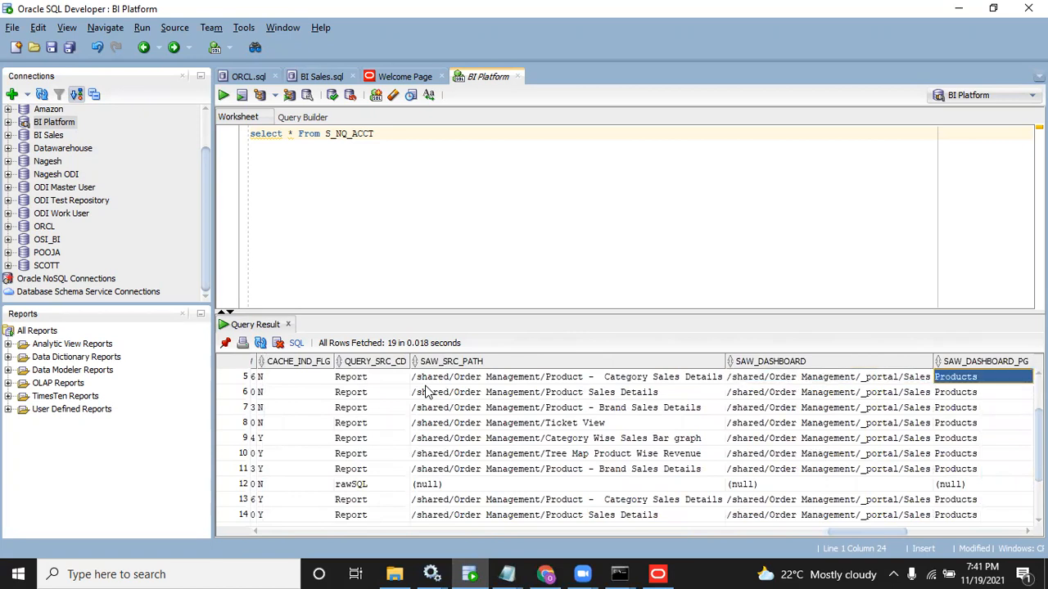
{"action": "key", "text": "Left"}
{"action": "key", "text": "Right"}
{"action": "key", "text": "Right"}
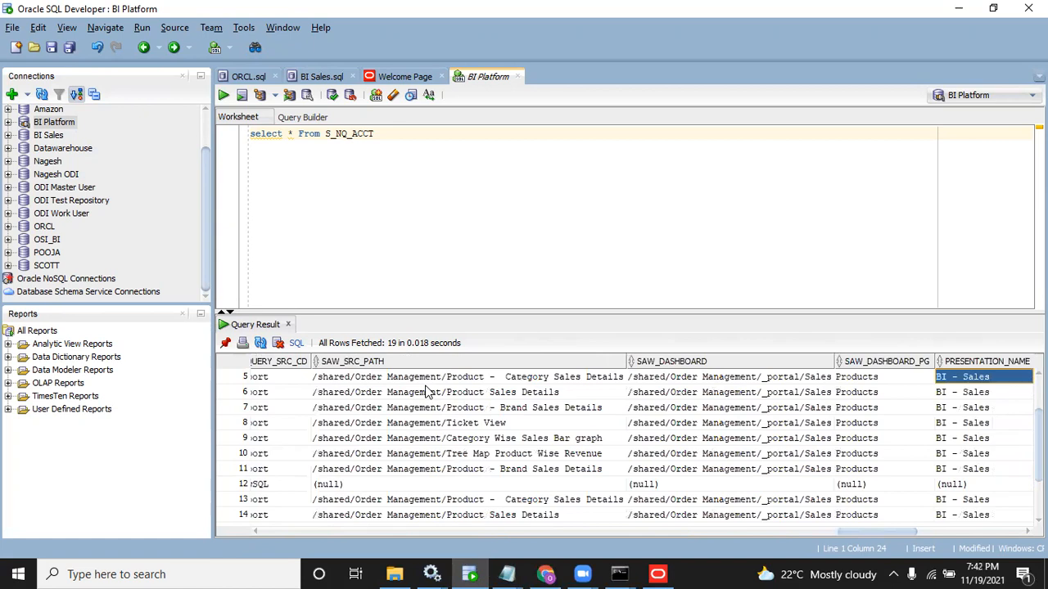
{"action": "key", "text": "Left"}
{"action": "key", "text": "Left"}
{"action": "key", "text": "Left"}
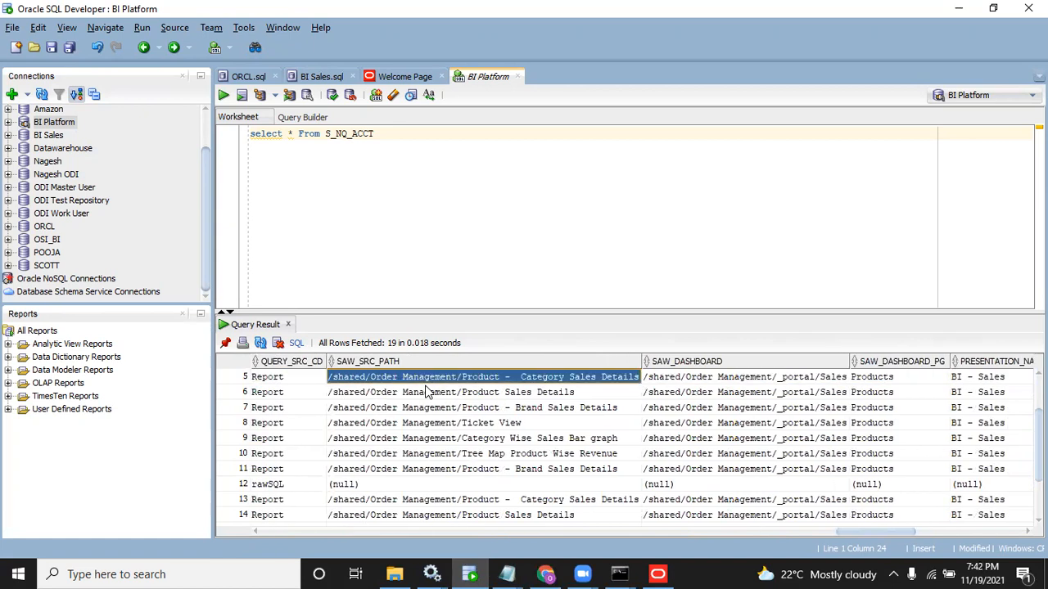
Step: Examine the remaining query result columns, from ERROR_TEXT and the cache counters through RESP_TIME_SEC
{"action": "key", "text": "Right"}
{"action": "key", "text": "Right"}
{"action": "key", "text": "Right"}
{"action": "key", "text": "Right"}
{"action": "key", "text": "Right"}
{"action": "key", "text": "Right"}
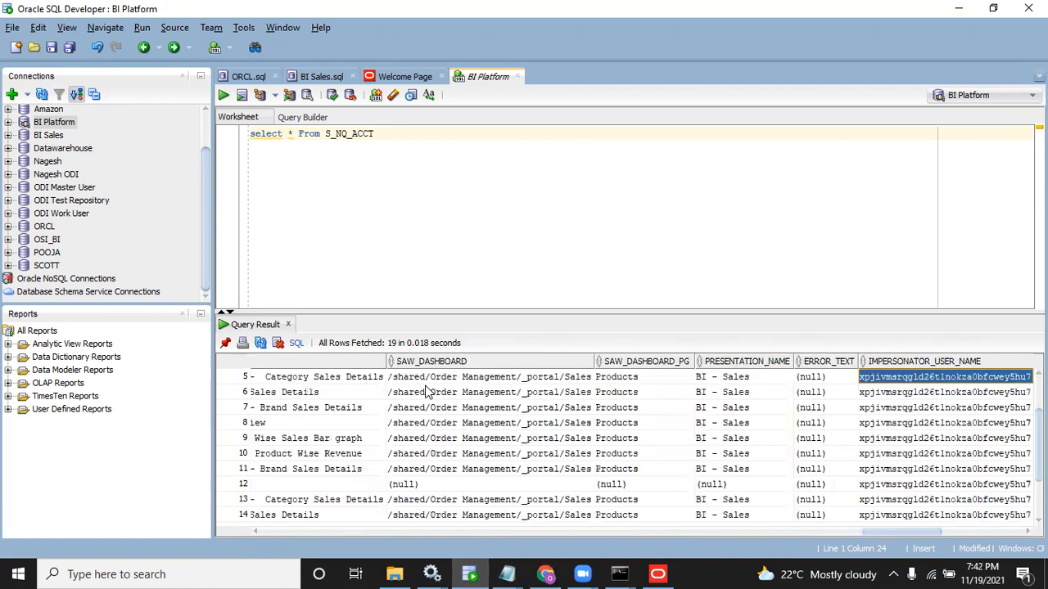
{"action": "key", "text": "Right"}
{"action": "key", "text": "Right"}
{"action": "key", "text": "Right"}
{"action": "key", "text": "Right"}
{"action": "key", "text": "Right"}
{"action": "key", "text": "Right"}
{"action": "key", "text": "Right"}
{"action": "key", "text": "Right"}
{"action": "key", "text": "Right"}
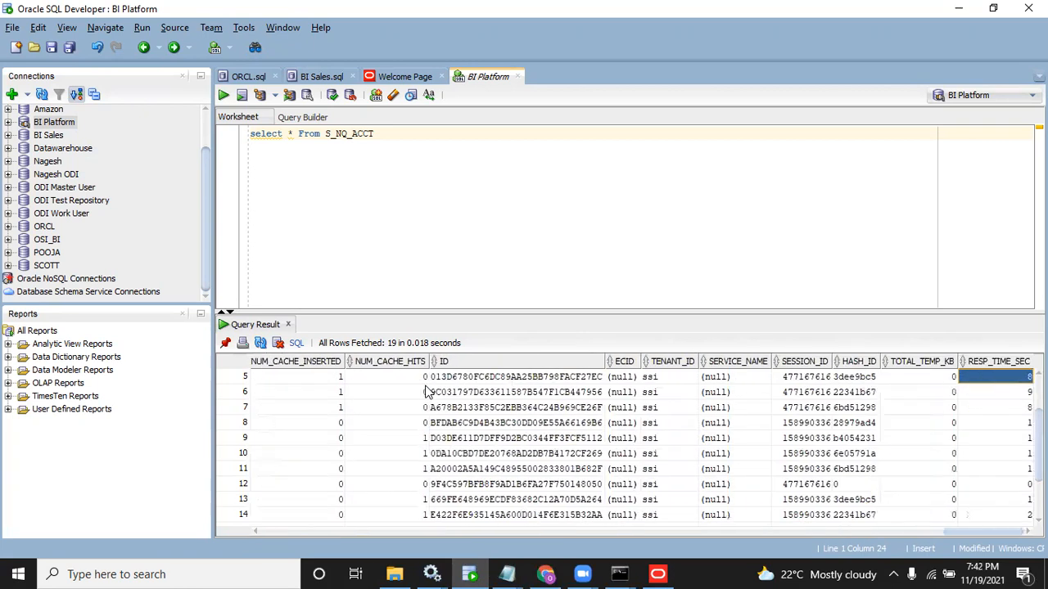
Step: Return to the Oracle BI Administration Tool and add Duration in Seconds and Duration in Minutes to the Usage Details presentation table
{"action": "key", "text": "alt+Tab"}
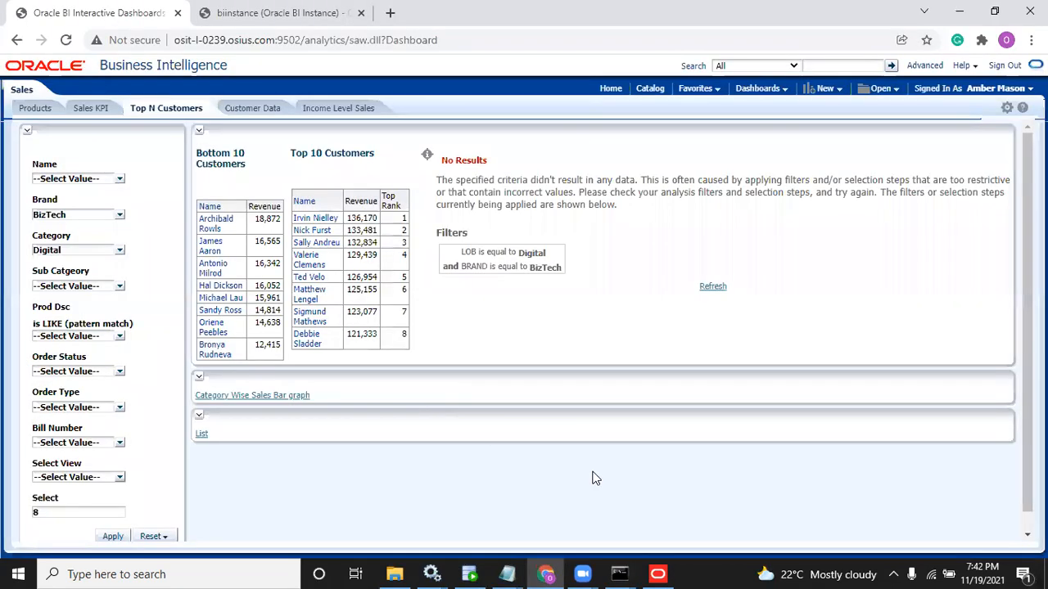
{"action": "left_click", "coordinate": [658, 574]}
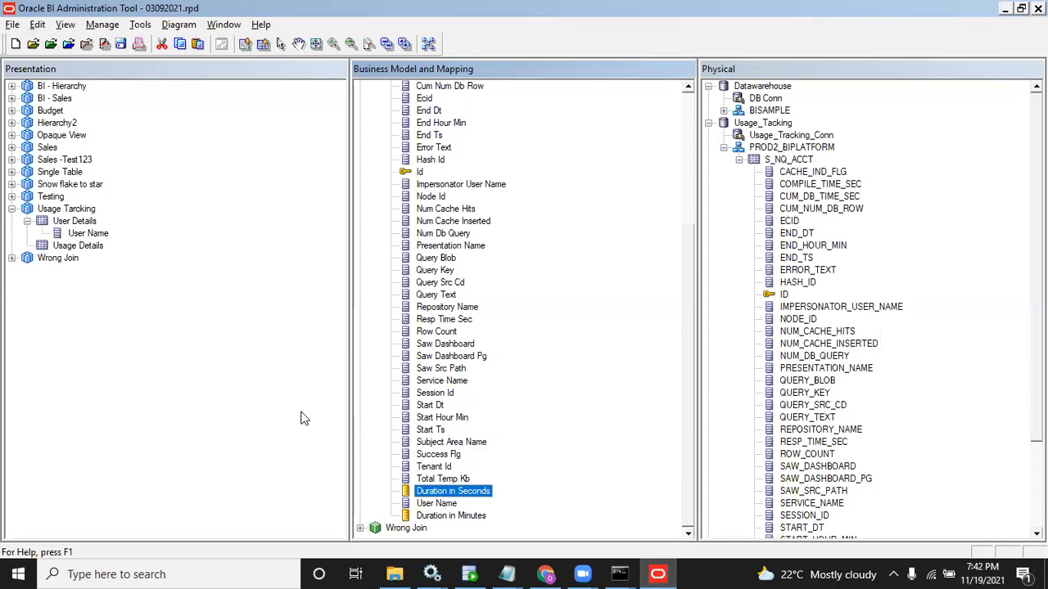
{"action": "left_click_drag", "start_coordinate": [430, 486], "coordinate": [96, 251]}
{"action": "left_click_drag", "start_coordinate": [451, 516], "coordinate": [93, 254]}
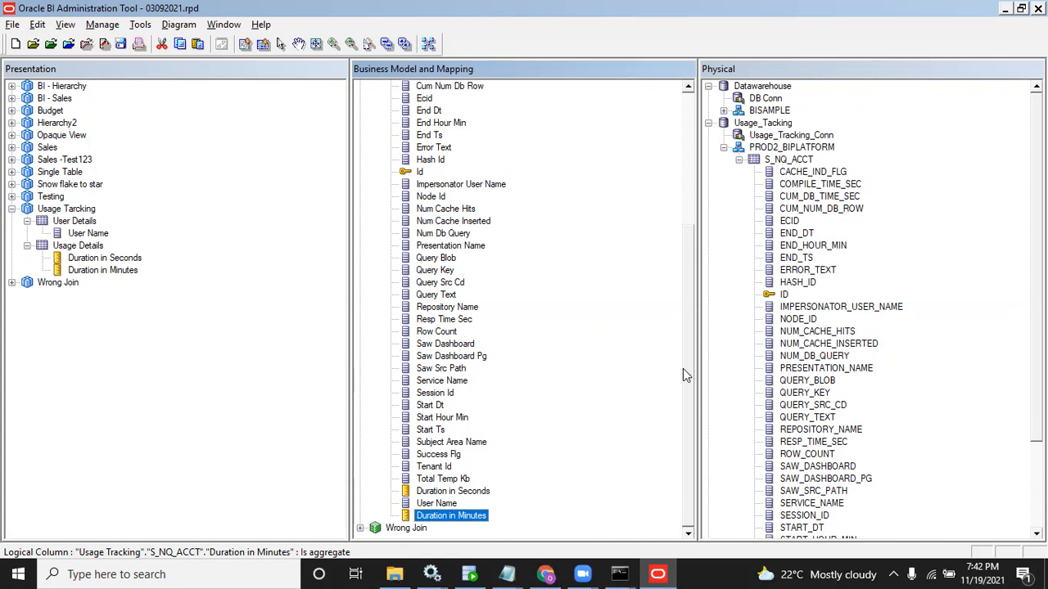
Step: Add the Start Dt logical column from S_NQ_ACCT to the Usage Details presentation table
{"action": "left_click_drag", "start_coordinate": [687, 374], "coordinate": [706, 288]}
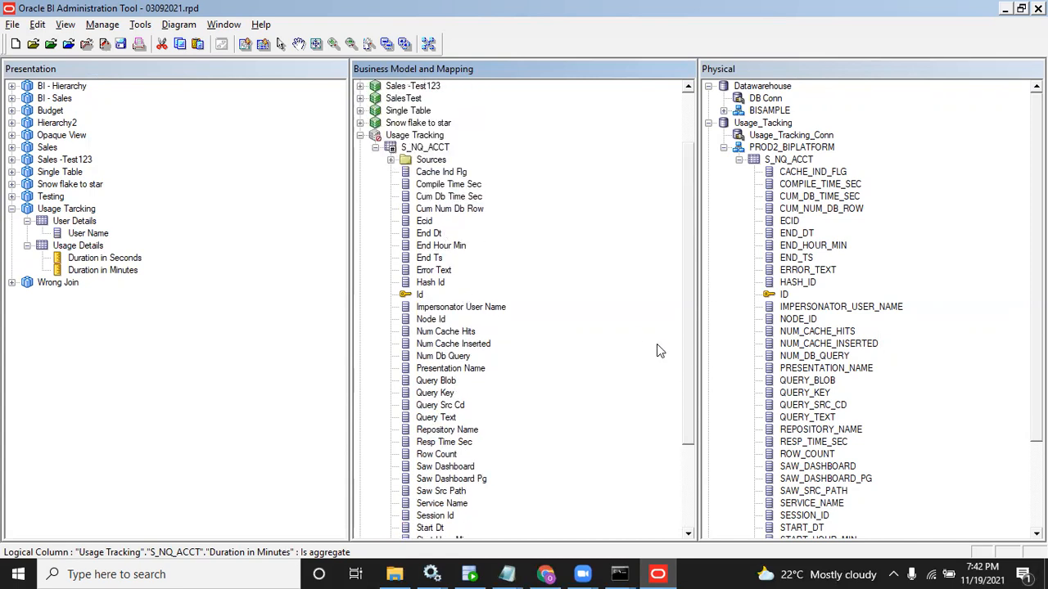
{"action": "left_click_drag", "start_coordinate": [688, 372], "coordinate": [692, 418]}
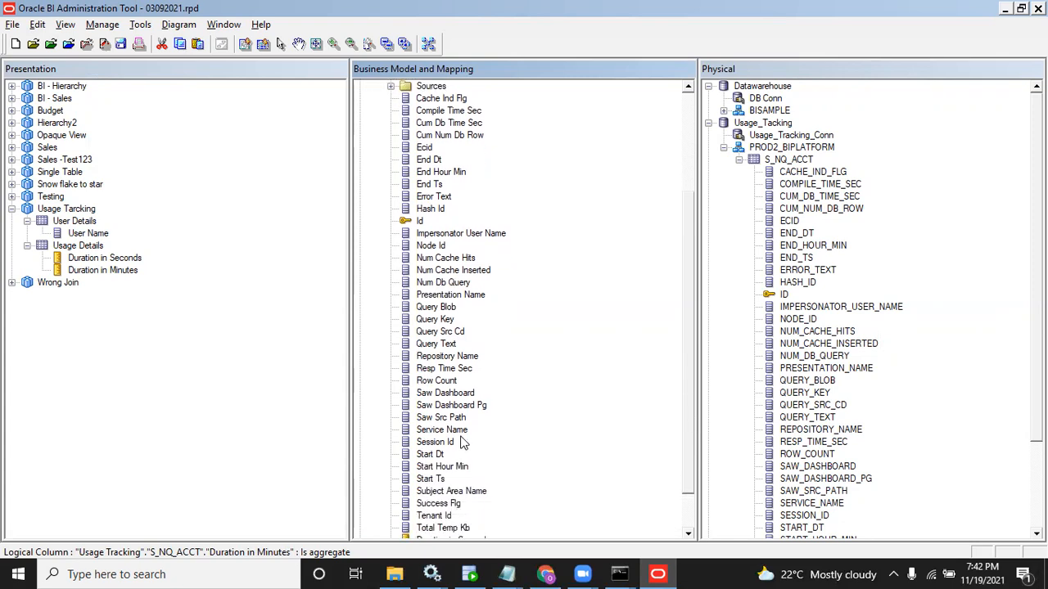
{"action": "left_click_drag", "start_coordinate": [440, 457], "coordinate": [100, 246]}
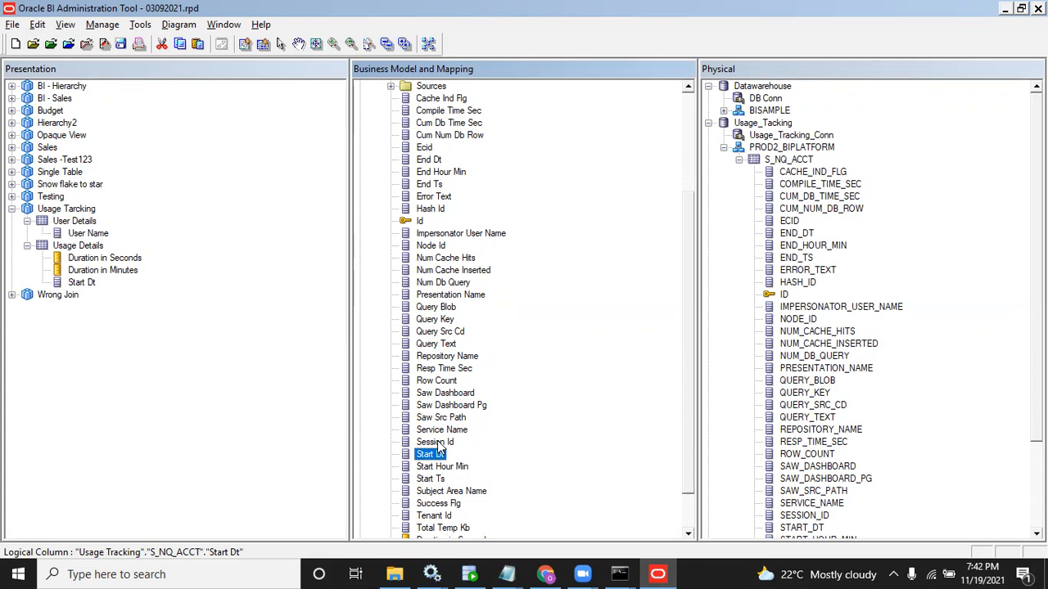
Step: Add the Saw Dashboard and Saw Dashboard Pg logical columns to the Usage Details presentation table
{"action": "left_click_drag", "start_coordinate": [686, 468], "coordinate": [687, 429]}
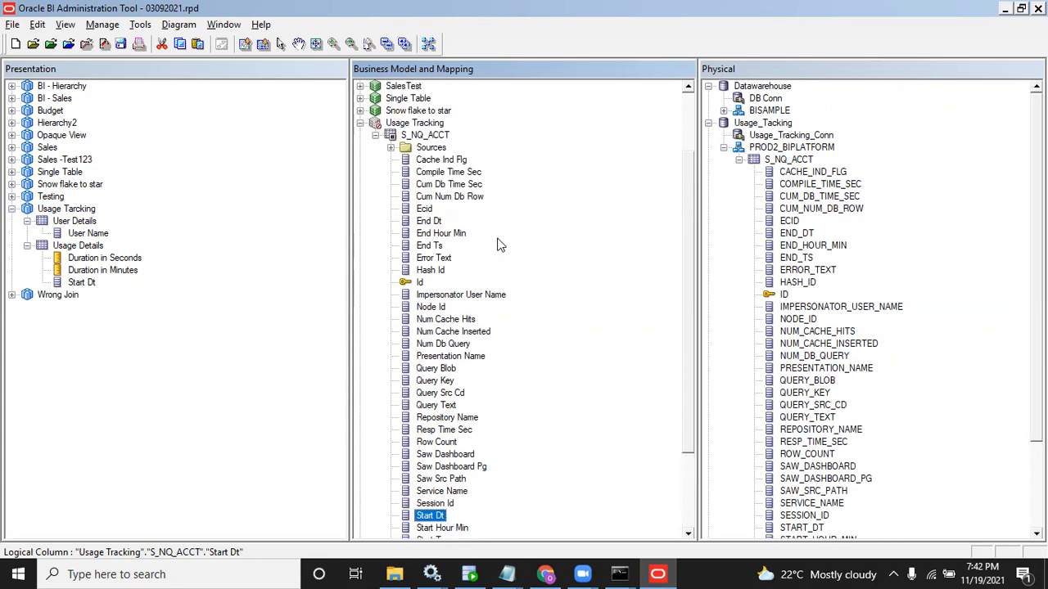
{"action": "left_click_drag", "start_coordinate": [687, 259], "coordinate": [686, 295]}
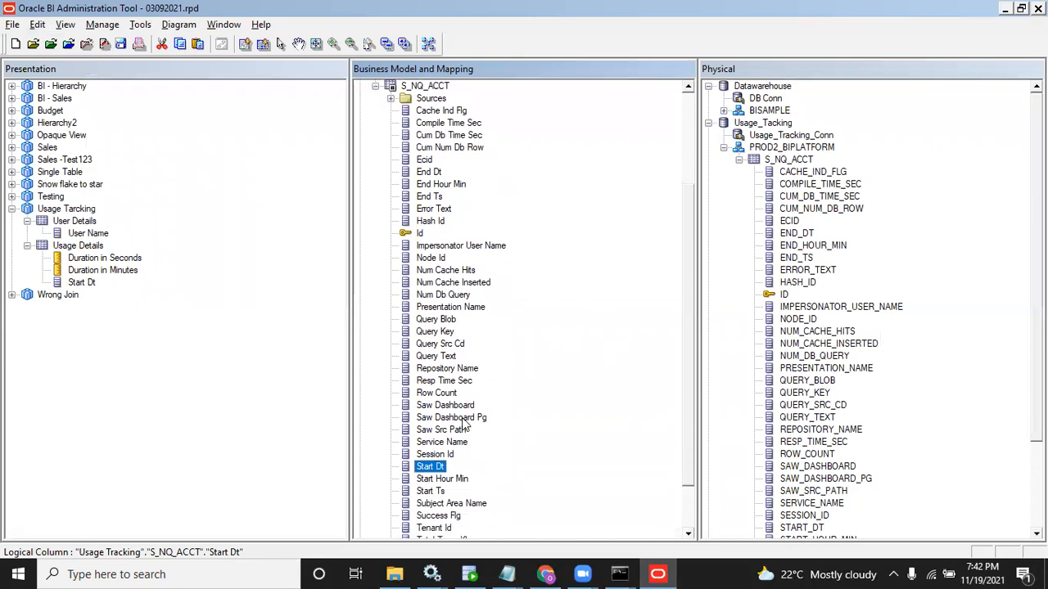
{"action": "left_click_drag", "start_coordinate": [446, 406], "coordinate": [108, 248]}
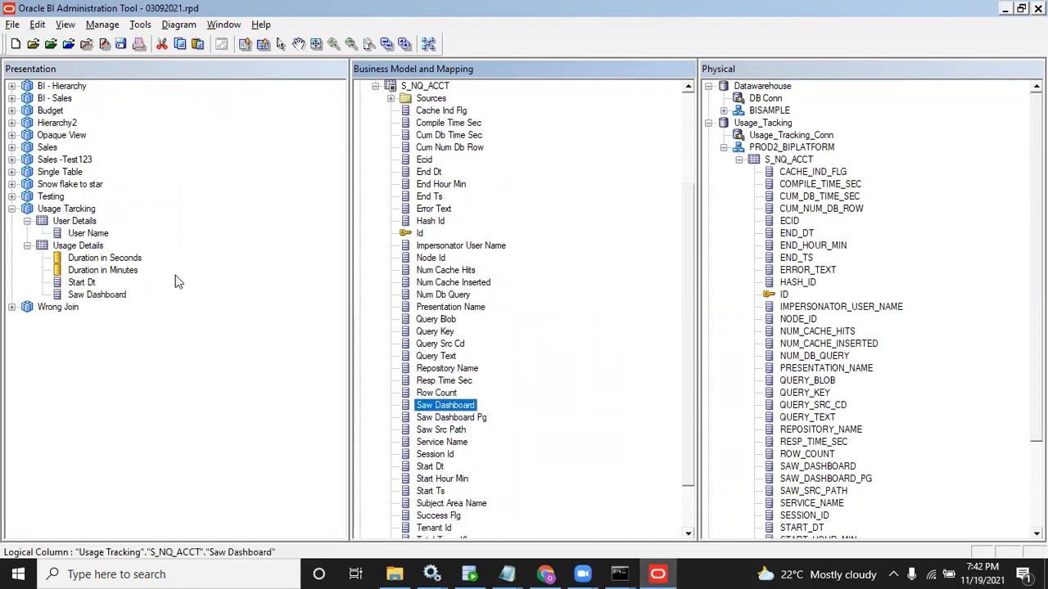
{"action": "left_click_drag", "start_coordinate": [442, 418], "coordinate": [96, 256]}
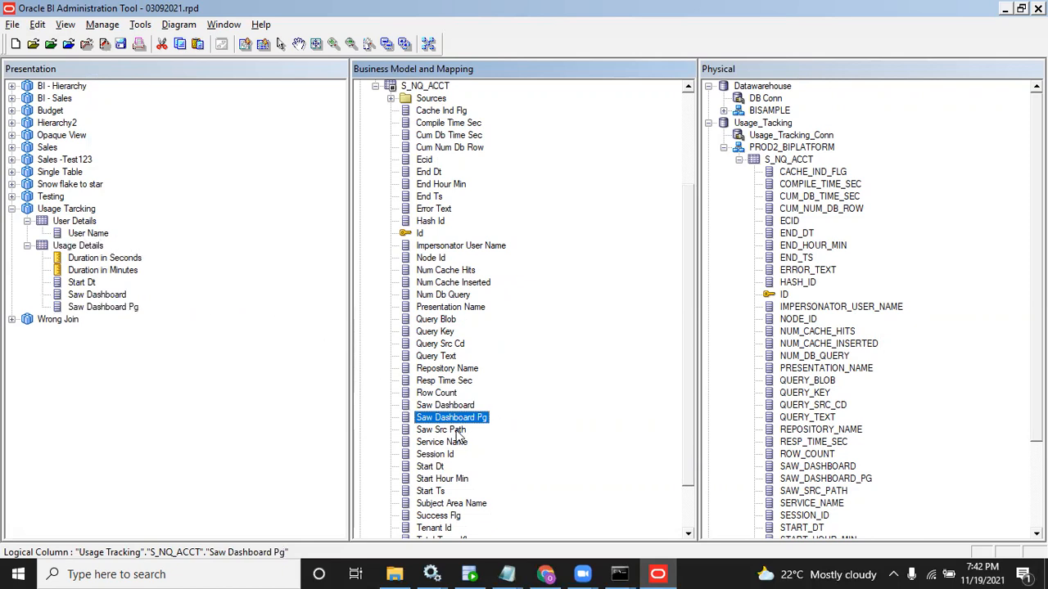
Step: Switch to SQL Developer and check the contents of the SAW_DASHBOARD and SAW_SRC_PATH columns in the S_NQ_ACCT query result
{"action": "key", "text": "alt+Tab"}
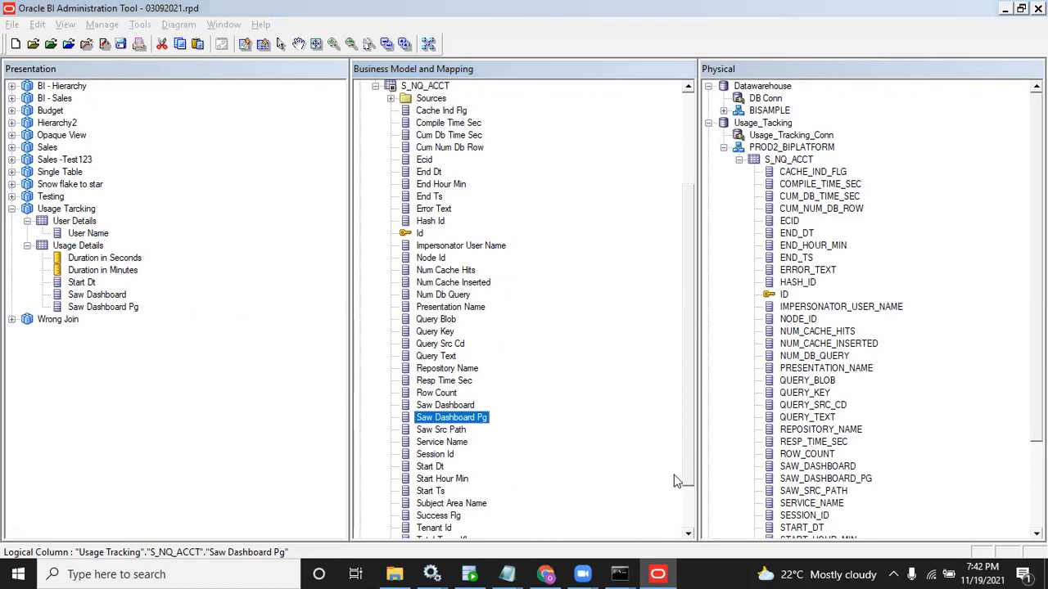
{"action": "left_click", "coordinate": [471, 573]}
{"action": "left_click", "coordinate": [584, 453]}
{"action": "key", "text": "Left"}
{"action": "key", "text": "Left"}
{"action": "key", "text": "Left"}
{"action": "key", "text": "Left"}
{"action": "key", "text": "Left"}
{"action": "key", "text": "Left"}
{"action": "key", "text": "Left"}
{"action": "key", "text": "Left"}
{"action": "key", "text": "Left"}
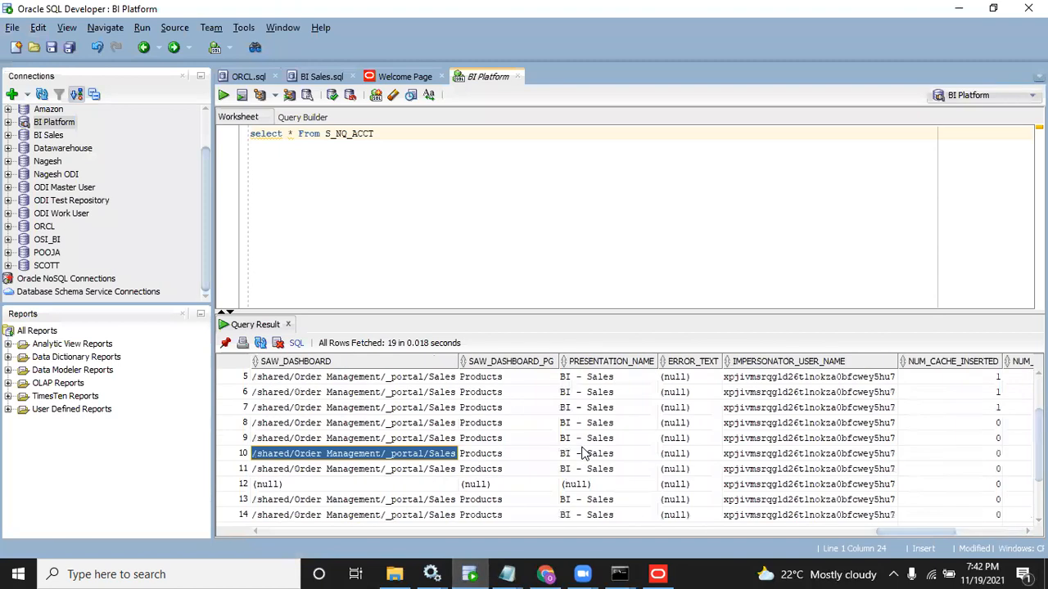
{"action": "key", "text": "Right"}
{"action": "key", "text": "Right"}
{"action": "key", "text": "Left"}
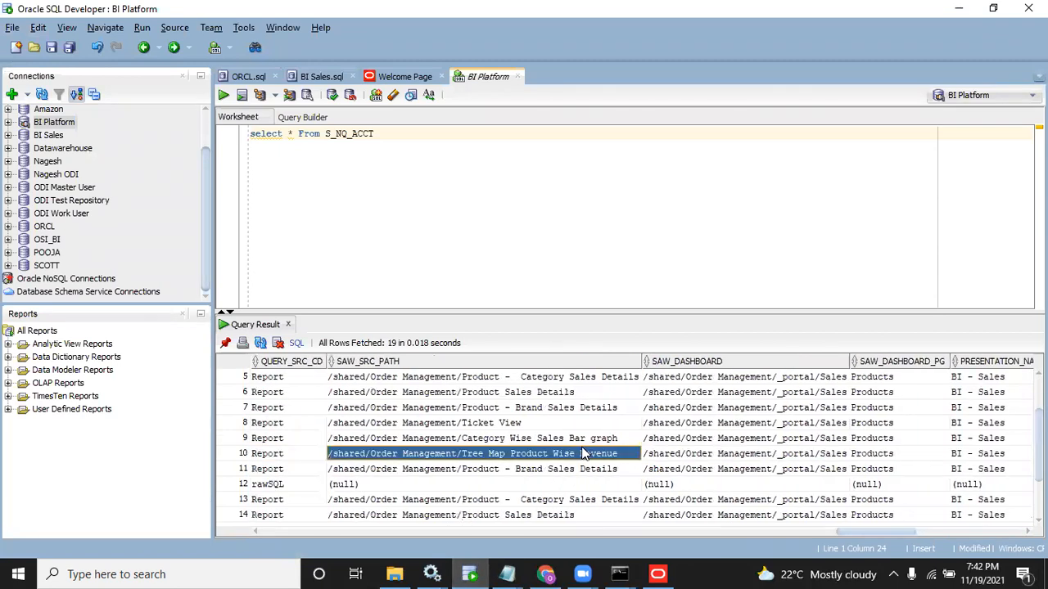
Step: Return to the Oracle BI Administration Tool and add Saw Src Path and Subject Area Name to the Usage Details presentation table
{"action": "key", "text": "alt+Tab"}
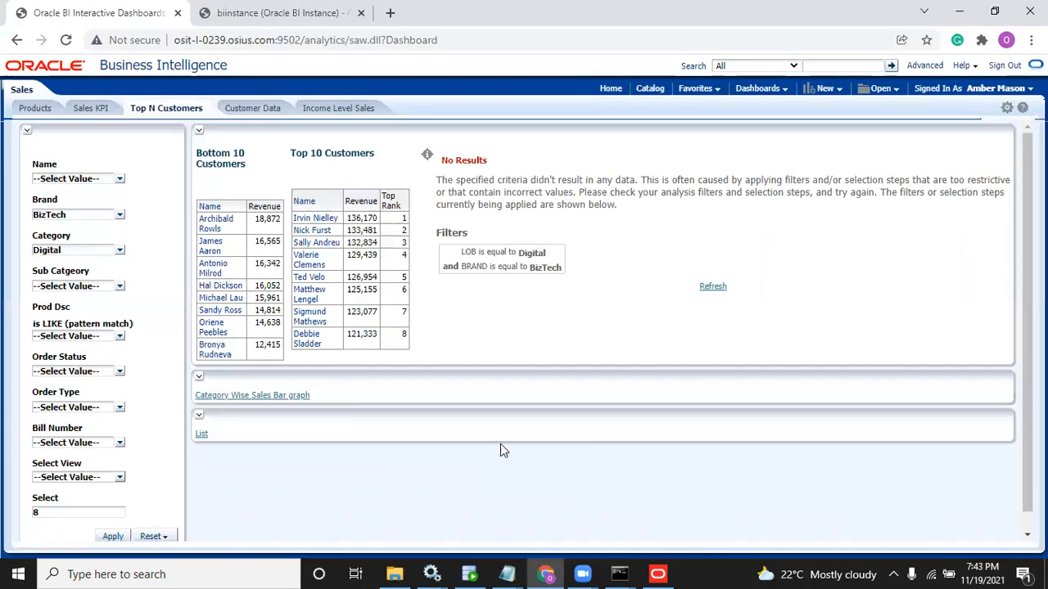
{"action": "key", "text": "alt+Tab"}
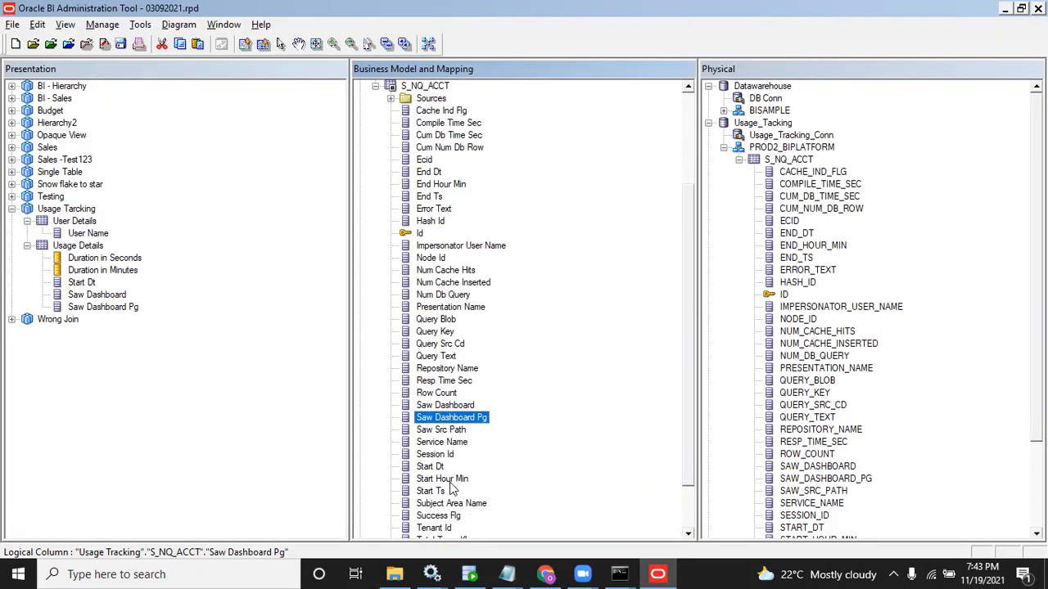
{"action": "left_click_drag", "start_coordinate": [446, 433], "coordinate": [89, 249]}
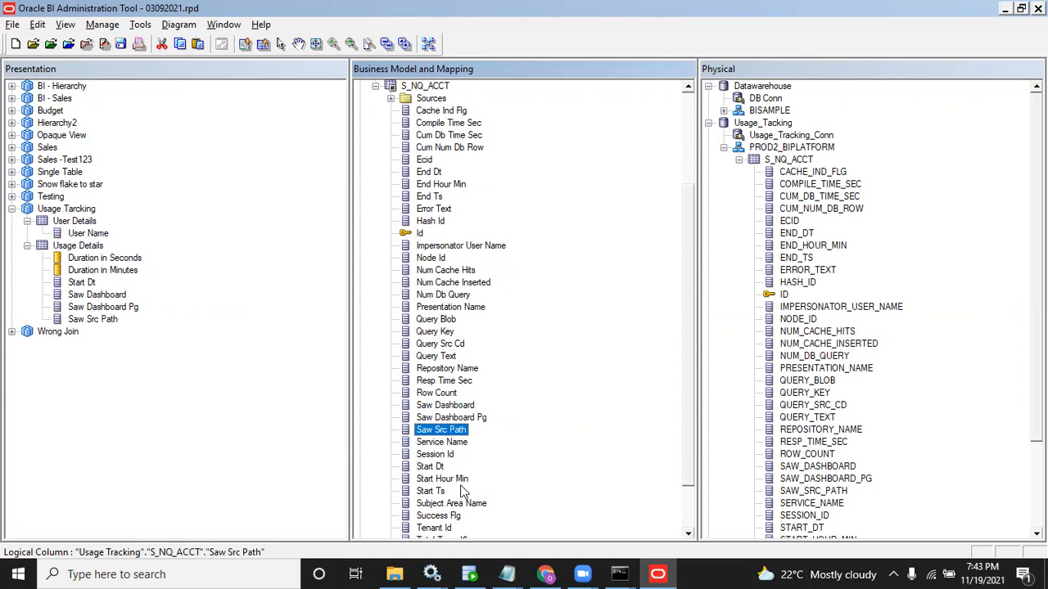
{"action": "left_click_drag", "start_coordinate": [458, 504], "coordinate": [86, 248]}
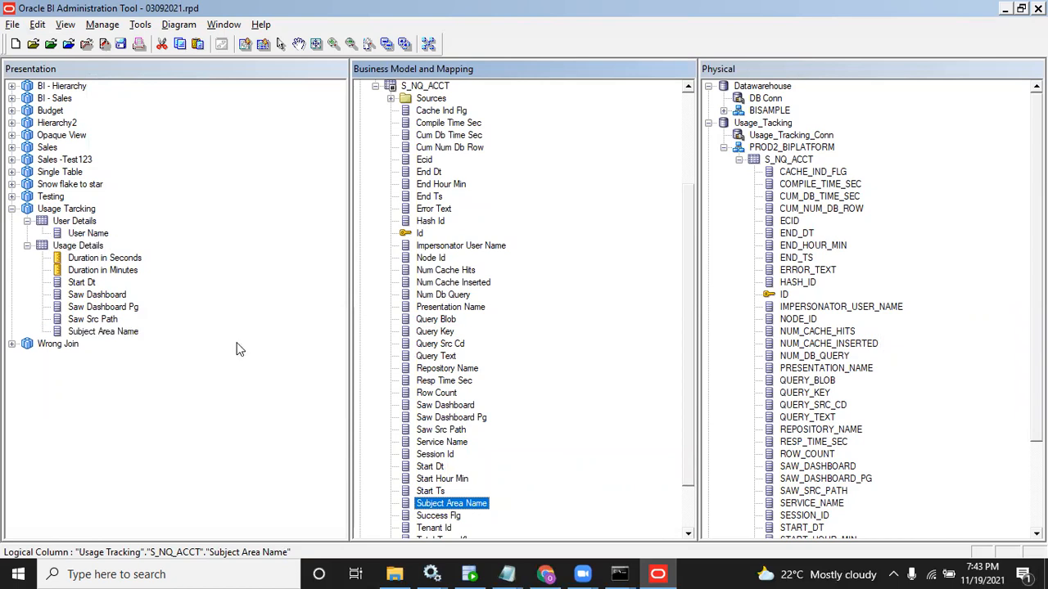
Step: Rename the Start Dt presentation column under Usage Details to Start Date, with Use Logical Column Name turned off
{"action": "left_click", "coordinate": [82, 282]}
{"action": "right_click", "coordinate": [82, 282]}
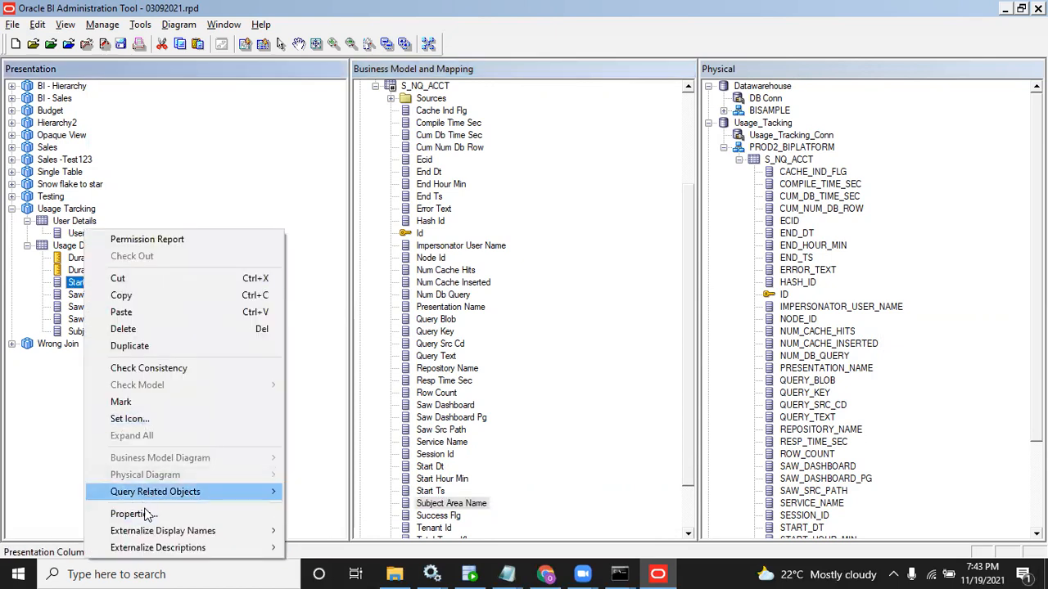
{"action": "left_click", "coordinate": [131, 514]}
{"action": "left_click", "coordinate": [479, 170]}
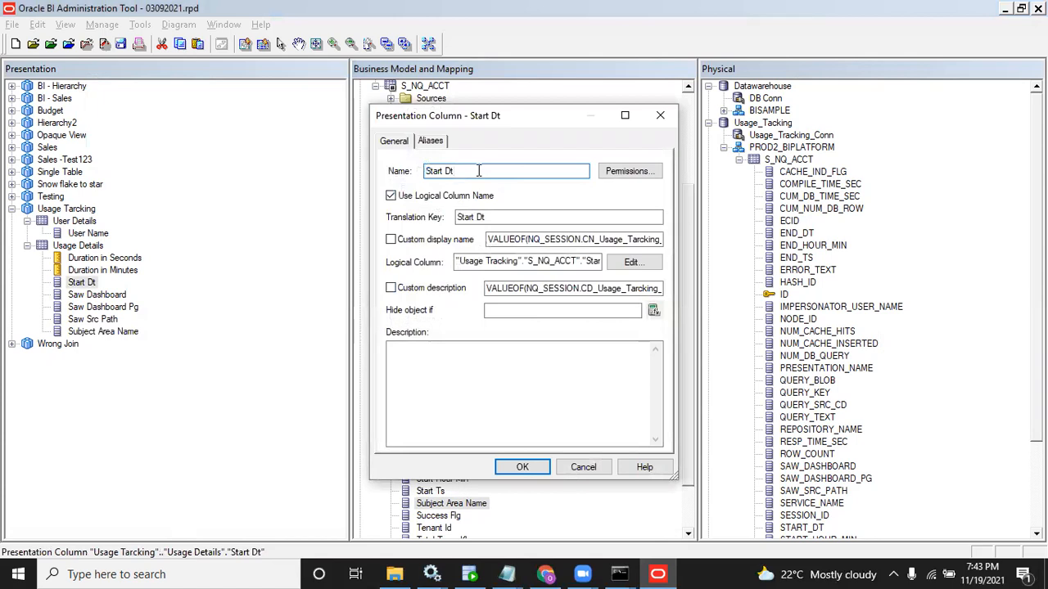
{"action": "left_click", "coordinate": [391, 196]}
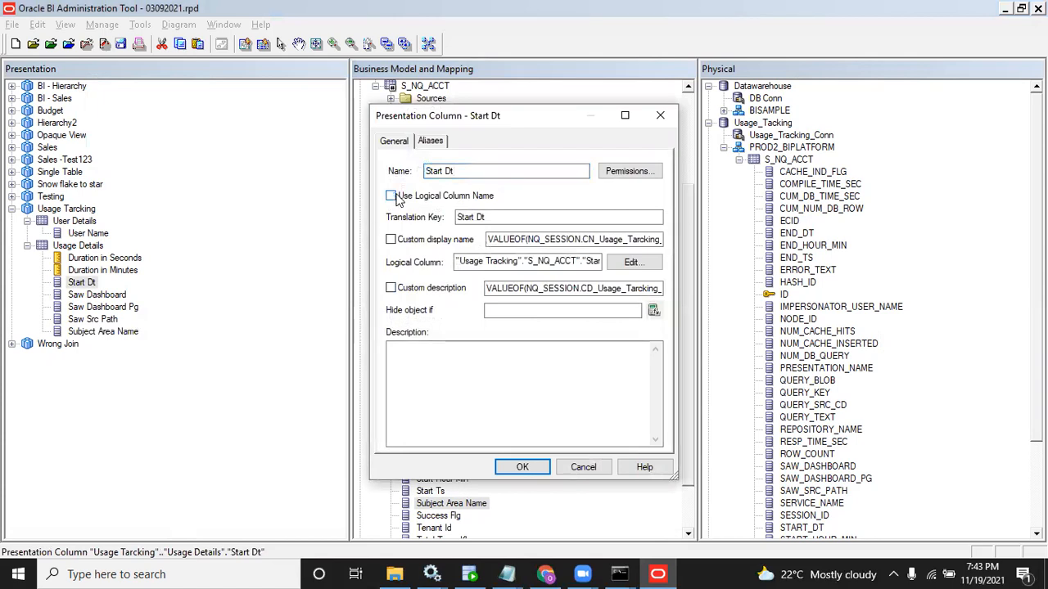
{"action": "left_click", "coordinate": [460, 171]}
{"action": "type", "text": "ate"}
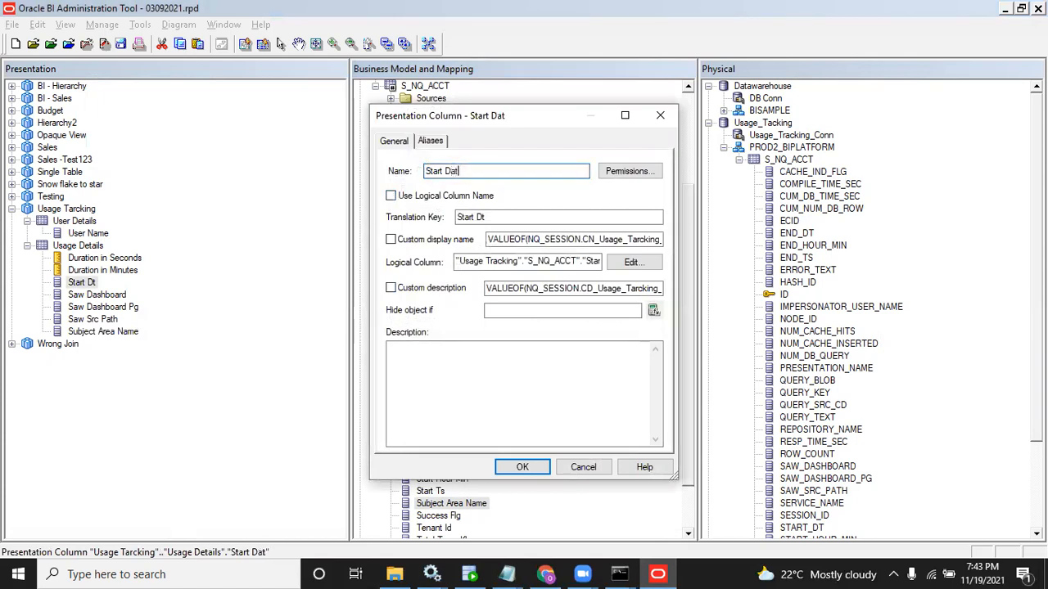
{"action": "key", "text": "Return"}
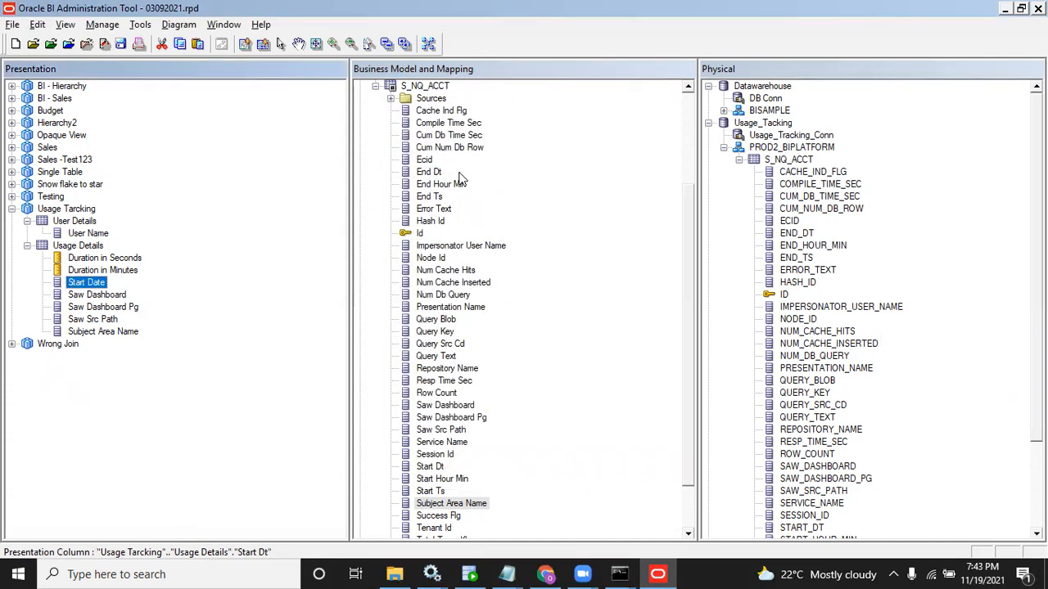
Step: Turn off Use Logical Column Name for the Saw Dashboard presentation column and rename it DashboardPath
{"action": "left_click", "coordinate": [109, 294]}
{"action": "right_click", "coordinate": [110, 296]}
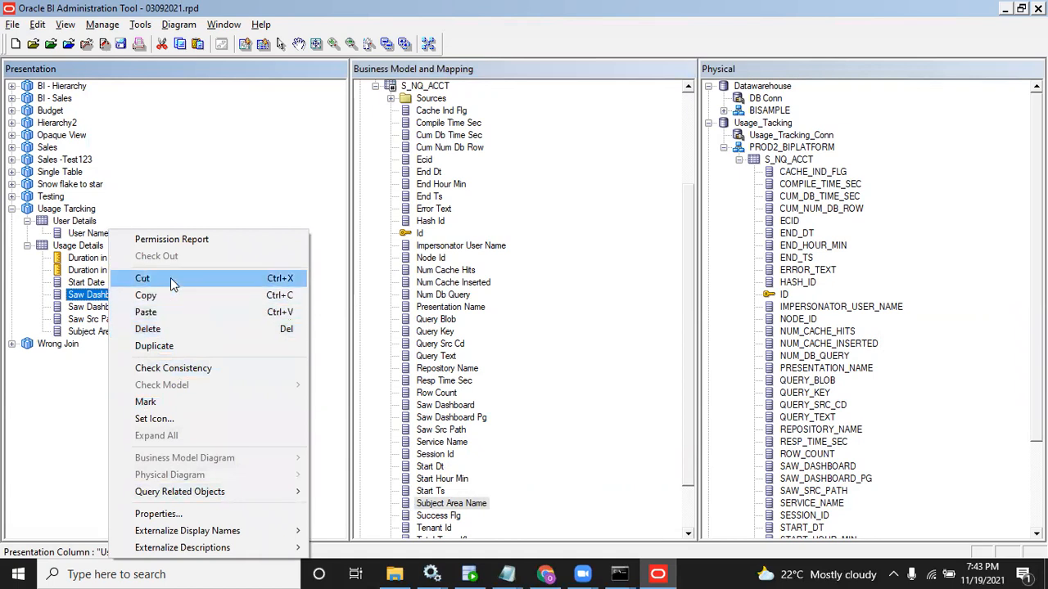
{"action": "left_click", "coordinate": [158, 514]}
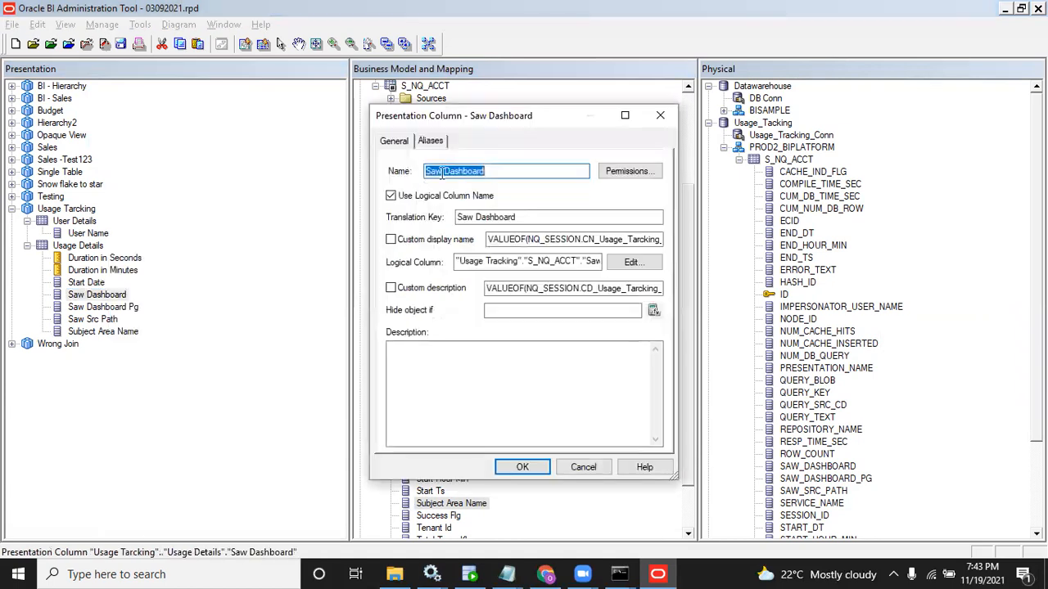
{"action": "left_click", "coordinate": [401, 198]}
{"action": "key", "text": "shift+Home"}
{"action": "key", "text": "BackSpace"}
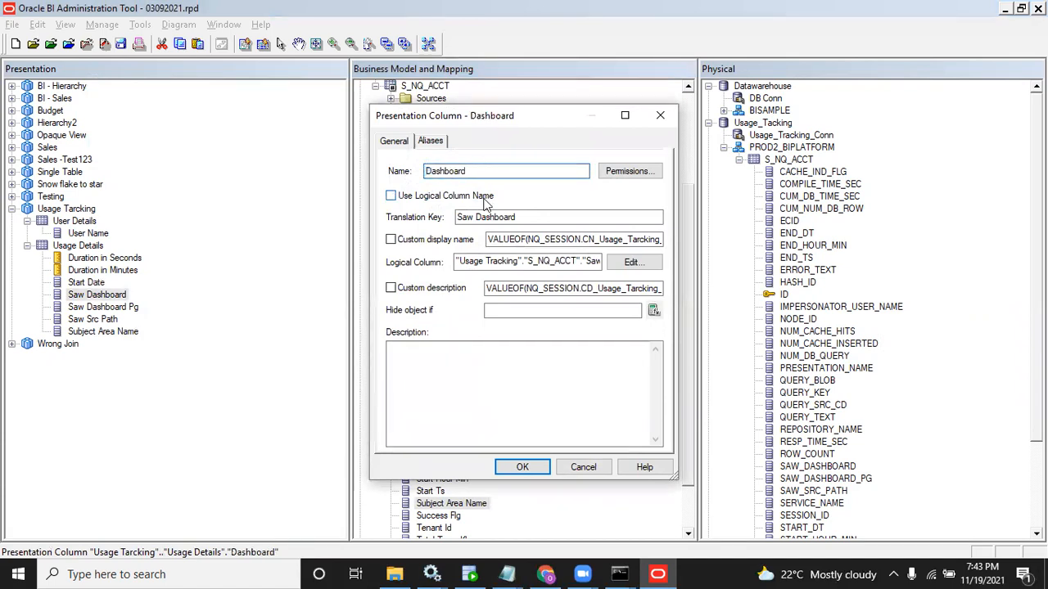
{"action": "type", "text": "Path"}
{"action": "key", "text": "Escape"}
Step: Stop the Saw Dashboard Pg presentation column from using its logical name and rename it Dashboard Page
{"action": "left_click", "coordinate": [92, 307]}
{"action": "right_click", "coordinate": [92, 308]}
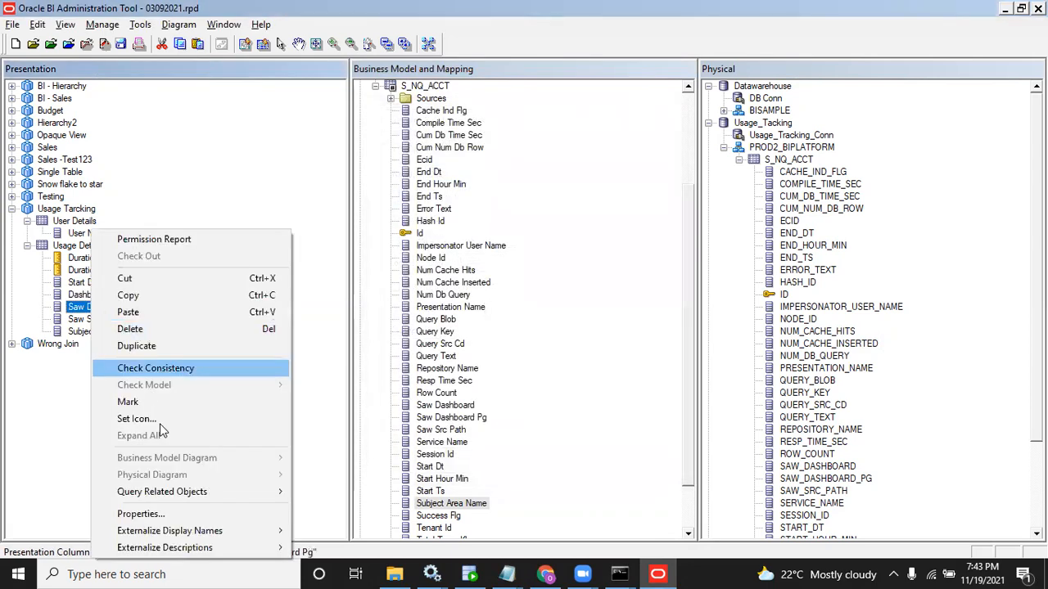
{"action": "left_click", "coordinate": [141, 514]}
{"action": "left_click", "coordinate": [391, 197]}
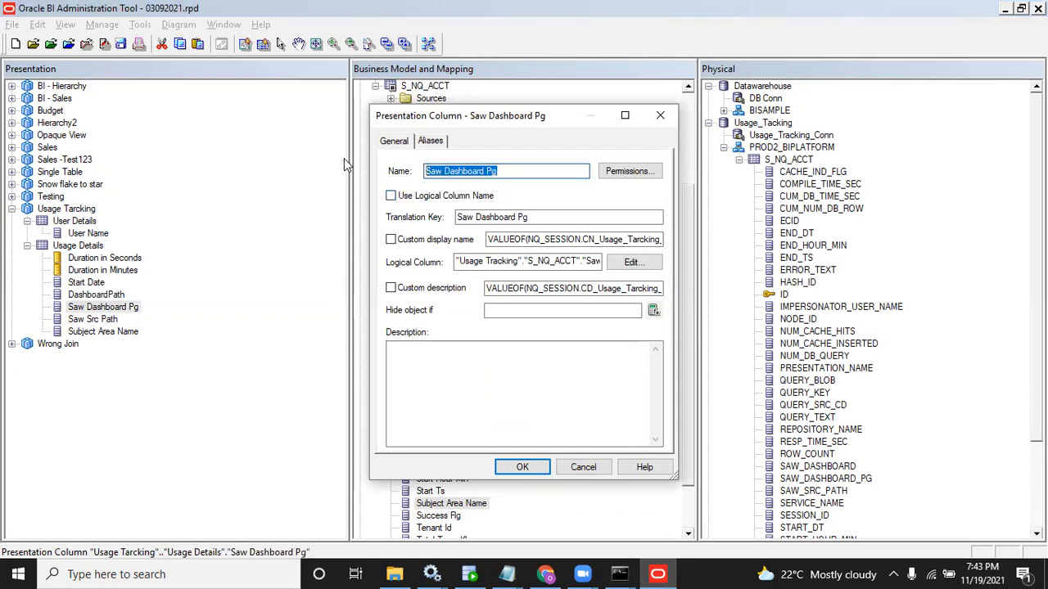
{"action": "type", "text": "Dashboard"}
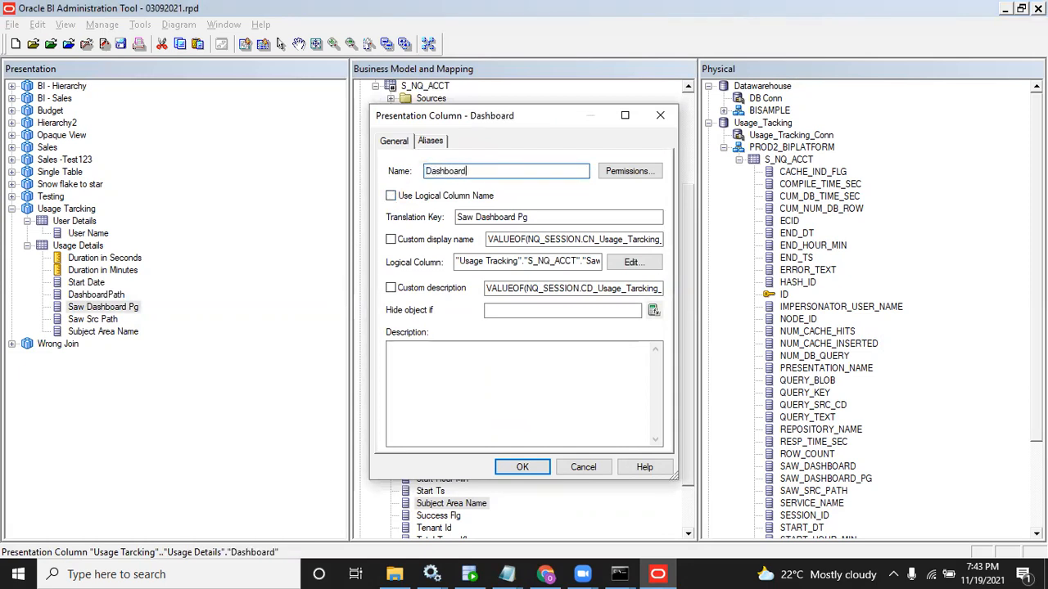
{"action": "type", "text": " Pahe"}
{"action": "key", "text": "BackSpace"}
{"action": "key", "text": "BackSpace"}
{"action": "key", "text": "BackSpace"}
{"action": "type", "text": "age"}
{"action": "key", "text": "Return"}
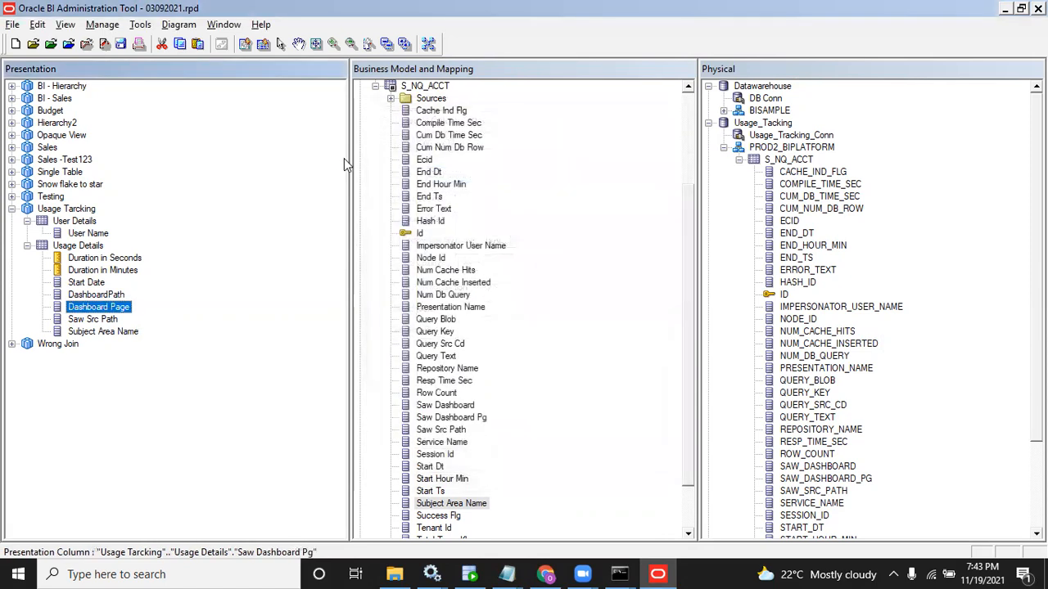
Step: Disable Use Logical Column Name for the Saw Src Path presentation column and name it Report Path
{"action": "left_click", "coordinate": [98, 331]}
{"action": "right_click", "coordinate": [97, 332]}
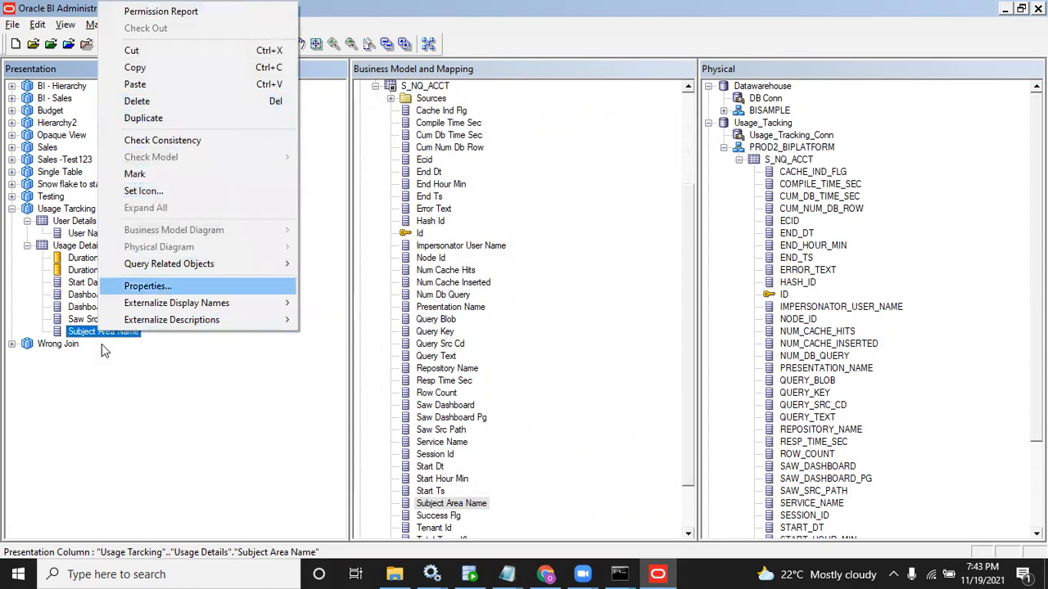
{"action": "left_click", "coordinate": [98, 367]}
{"action": "left_click", "coordinate": [106, 319]}
{"action": "right_click", "coordinate": [106, 319]}
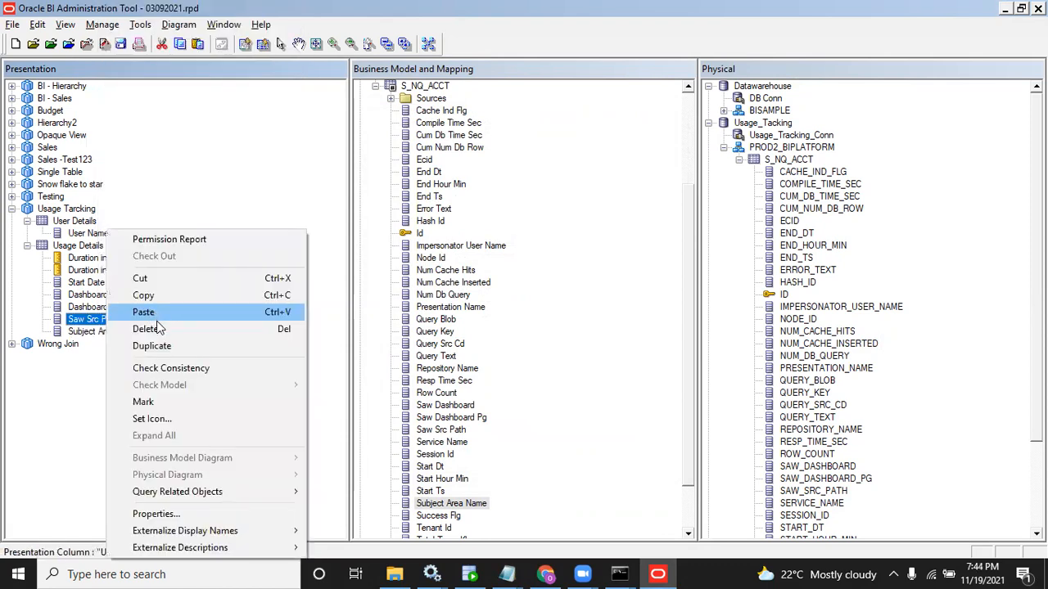
{"action": "left_click", "coordinate": [164, 521]}
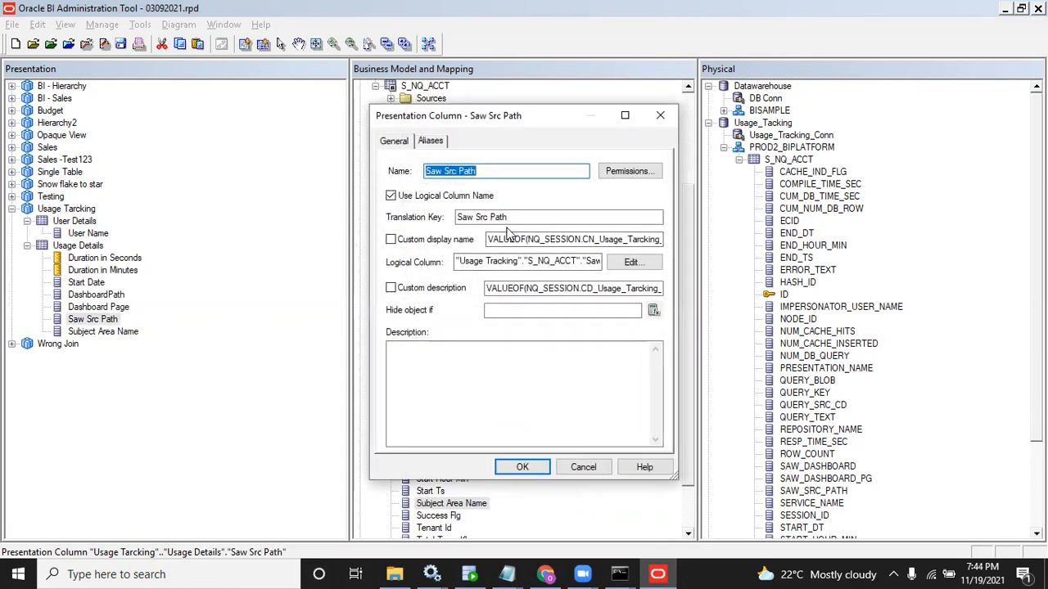
{"action": "left_click", "coordinate": [390, 196]}
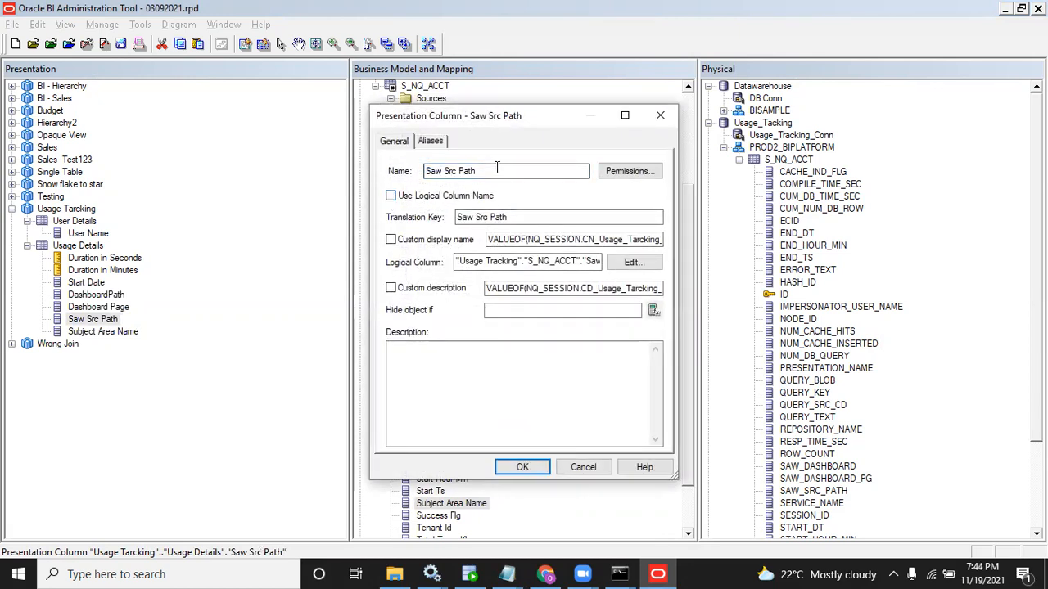
{"action": "type", "text": "Report"}
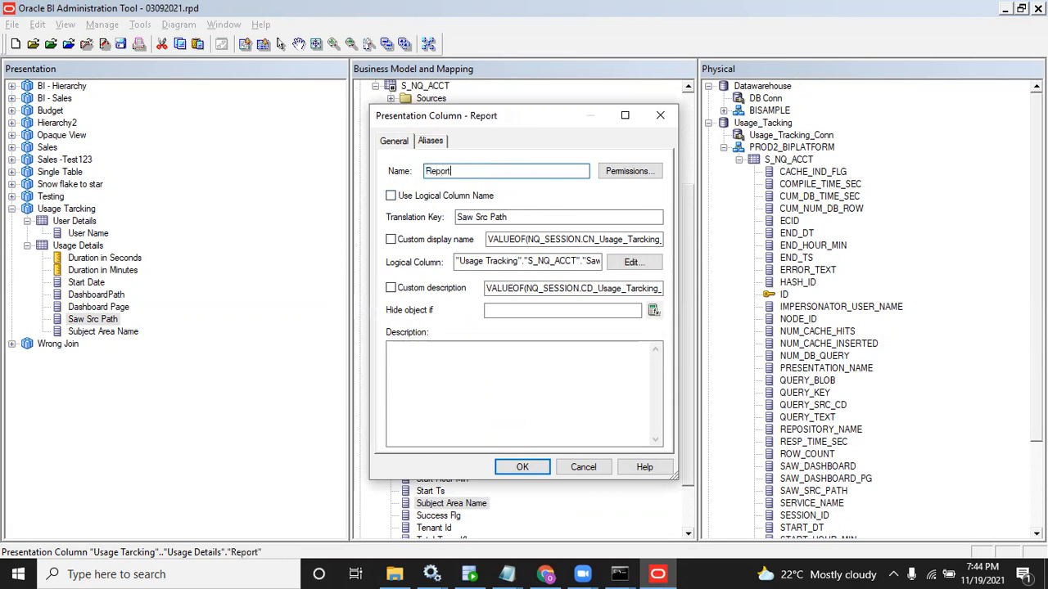
{"action": "type", "text": " Path"}
{"action": "key", "text": "Return"}
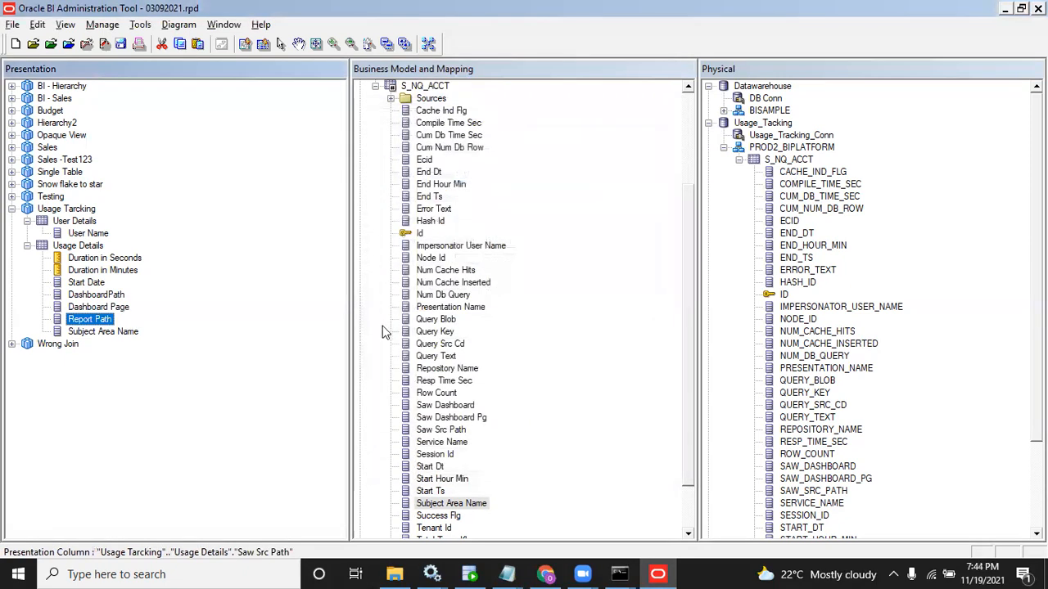
Step: Save the repository without checking global consistency
{"action": "left_click", "coordinate": [122, 45]}
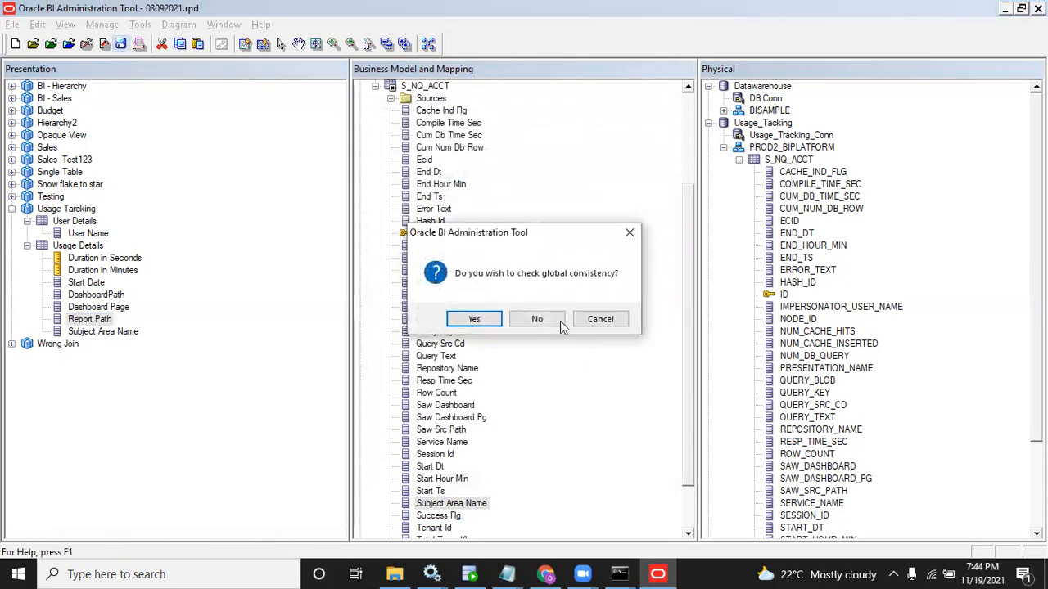
{"action": "left_click", "coordinate": [526, 325]}
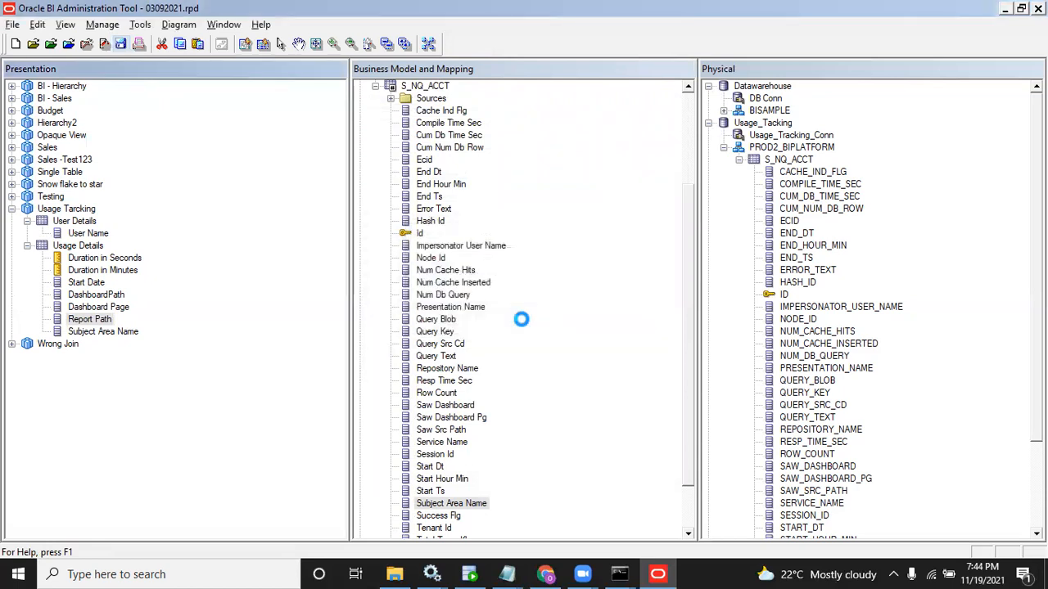
Step: Switch to the Command Prompt and rerun the datamodel.cmd uploadrpd command for 03092021.rpd on service instance ssi, including the account and repository passwords
{"action": "left_click", "coordinate": [547, 573]}
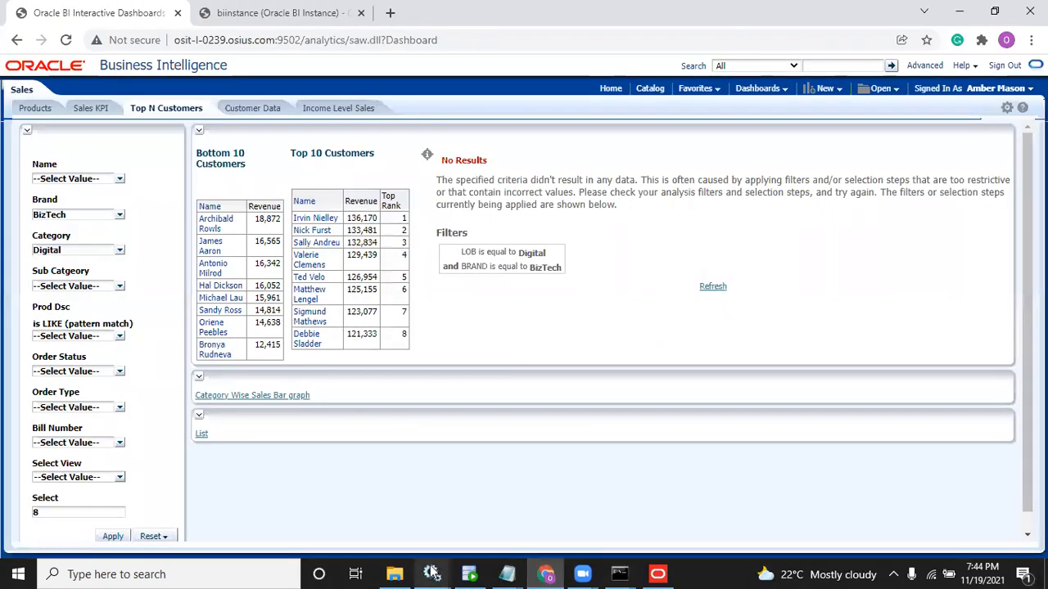
{"action": "left_click", "coordinate": [468, 574]}
{"action": "left_click", "coordinate": [521, 413]}
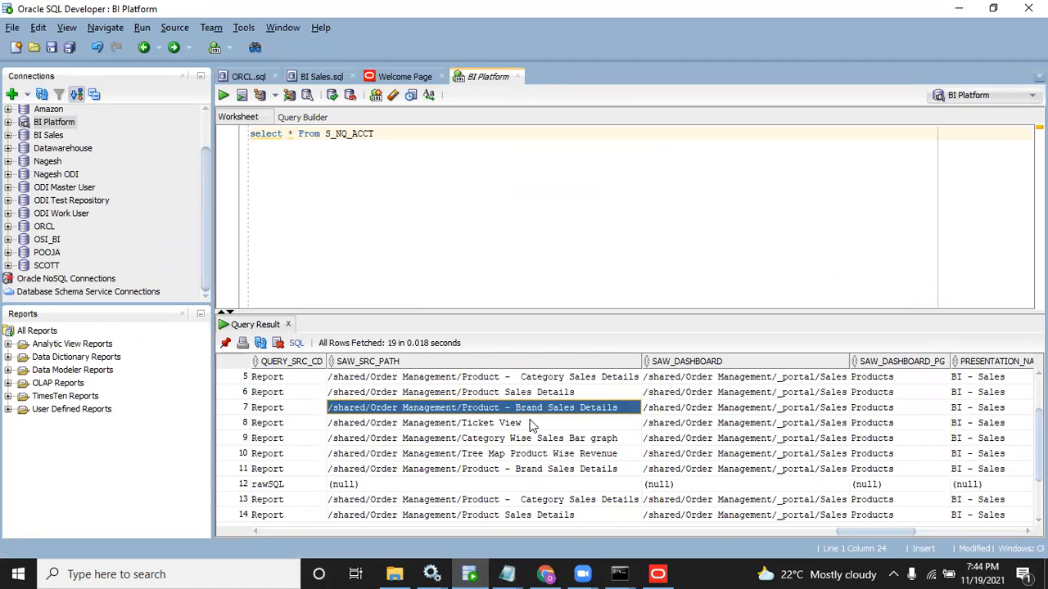
{"action": "left_click", "coordinate": [659, 573]}
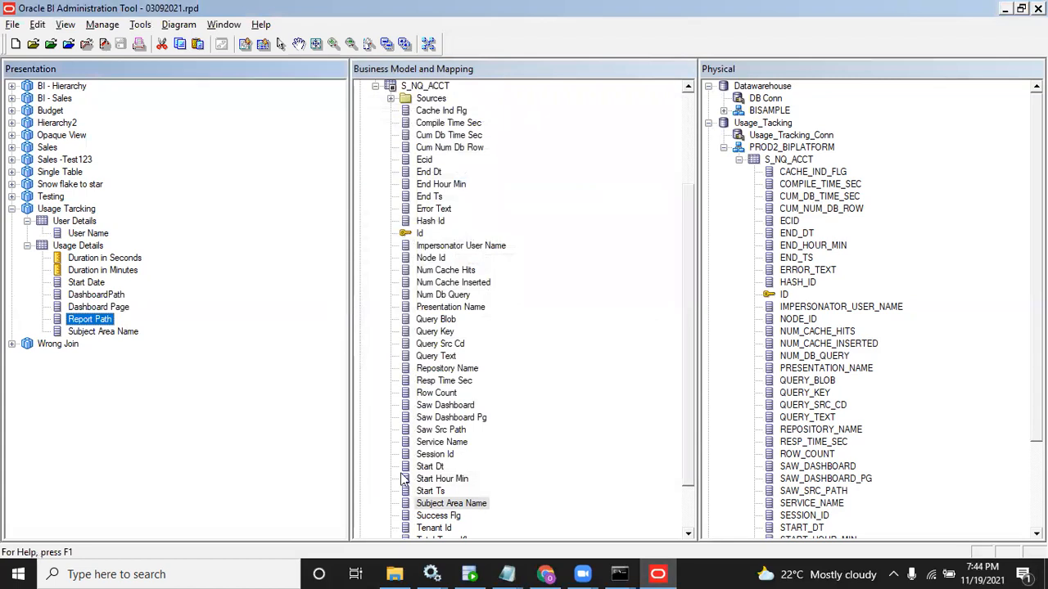
{"action": "left_click", "coordinate": [620, 574]}
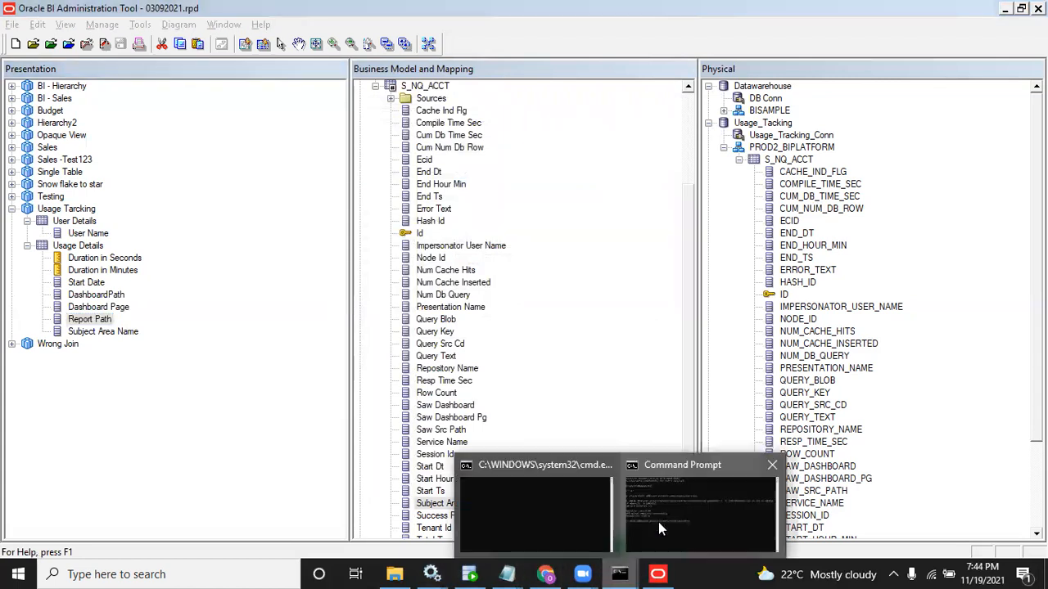
{"action": "left_click", "coordinate": [658, 522]}
{"action": "key", "text": "Up"}
{"action": "key", "text": "Return"}
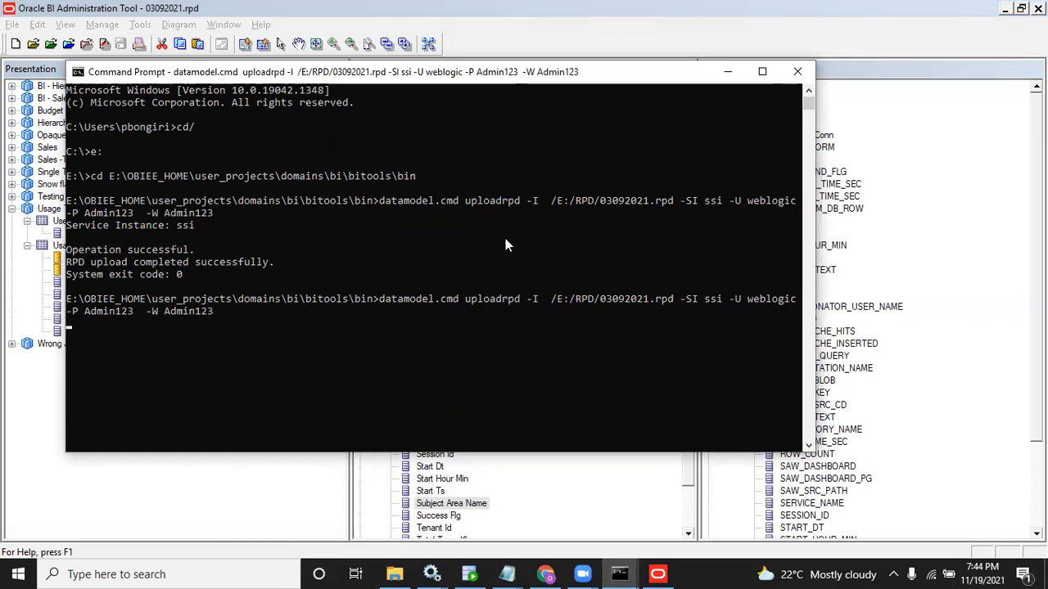
Step: Switch to SQL Developer and examine the SAW_DASHBOARD, SAW_SRC_PATH and SAW_DASHBOARD_PG values in the S_NQ_ACCT query result
{"action": "left_click", "coordinate": [471, 573]}
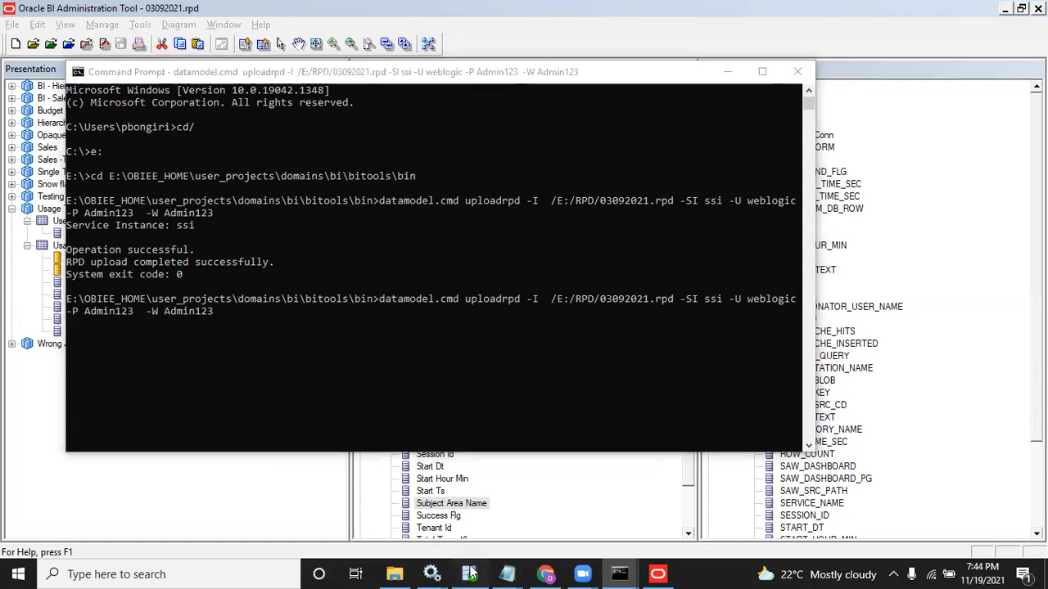
{"action": "key", "text": "Up"}
{"action": "key", "text": "Right"}
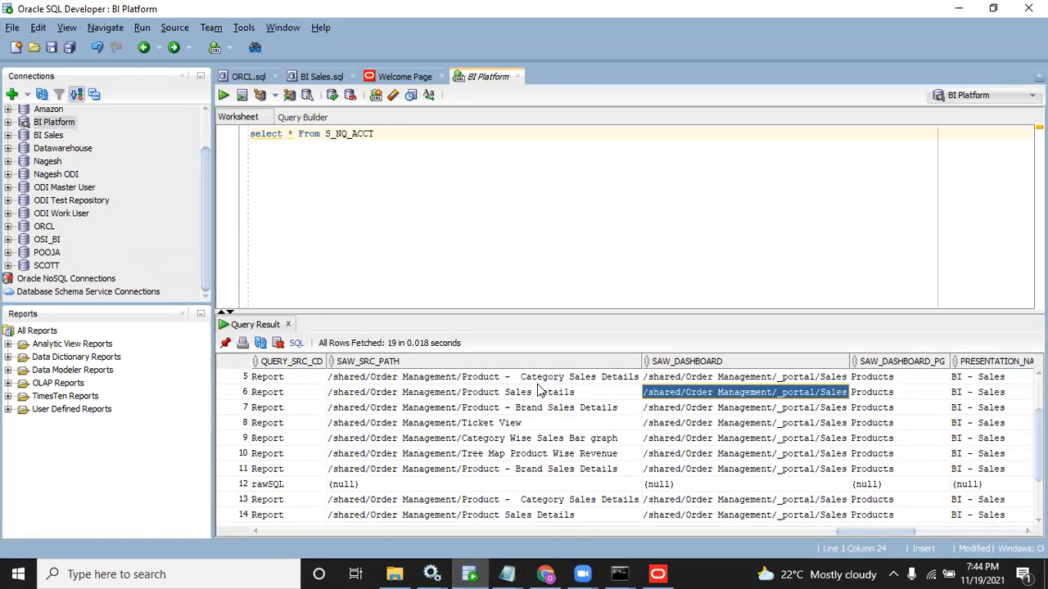
{"action": "key", "text": "Up"}
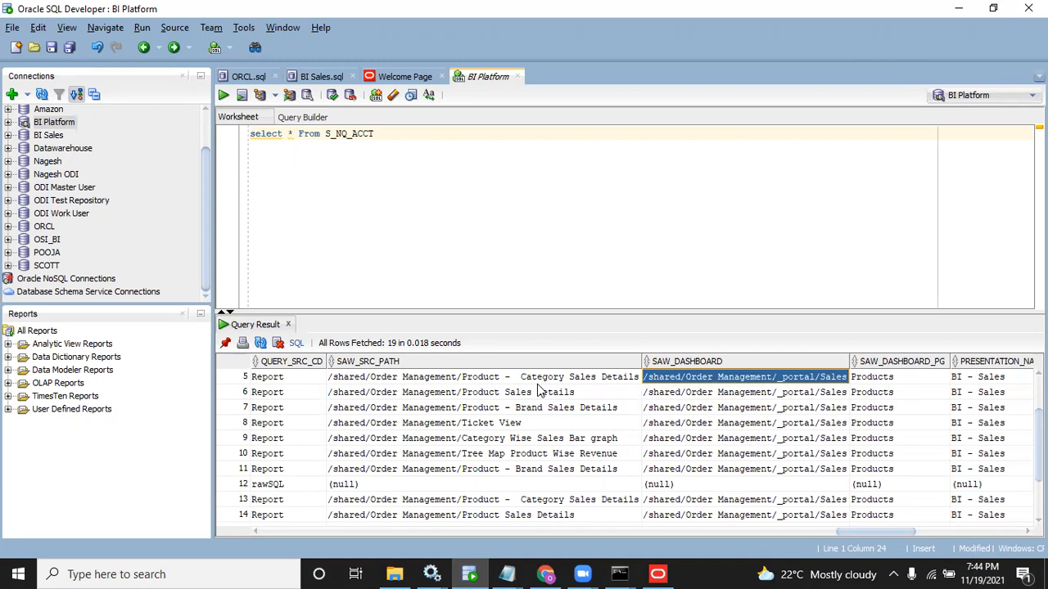
{"action": "key", "text": "Down"}
{"action": "key", "text": "Down"}
{"action": "key", "text": "Right"}
{"action": "key", "text": "Left"}
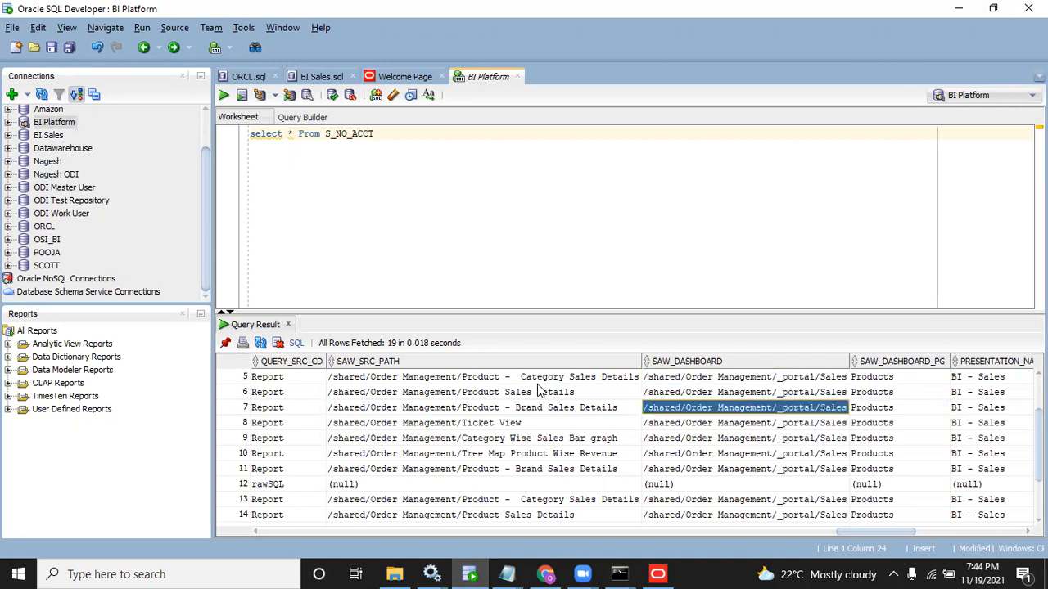
{"action": "left_click", "coordinate": [826, 394]}
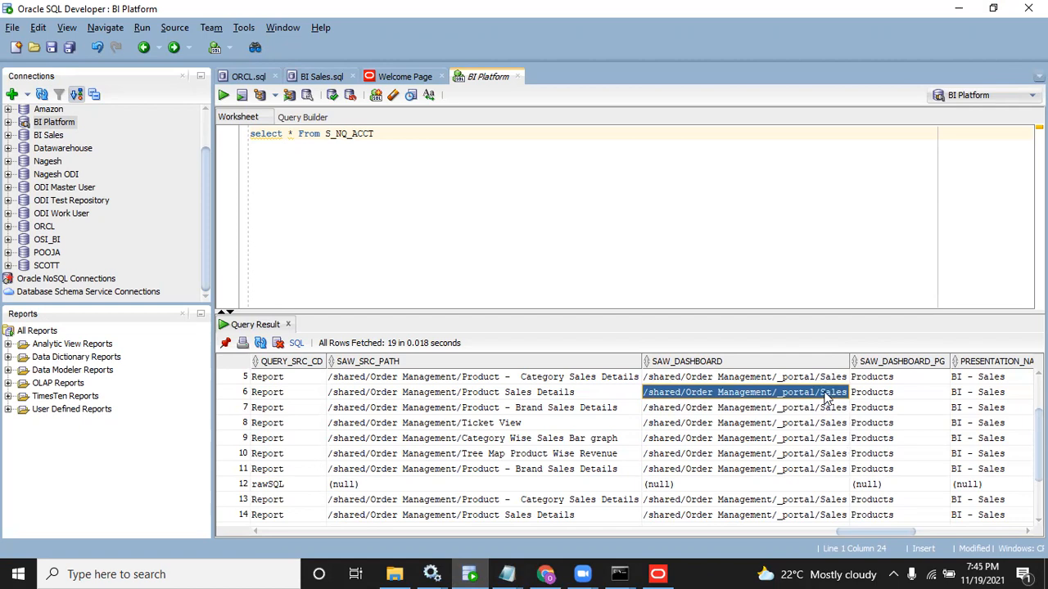
{"action": "key", "text": "Right"}
{"action": "key", "text": "Left"}
{"action": "key", "text": "Left"}
{"action": "key", "text": "Right"}
{"action": "key", "text": "Right"}
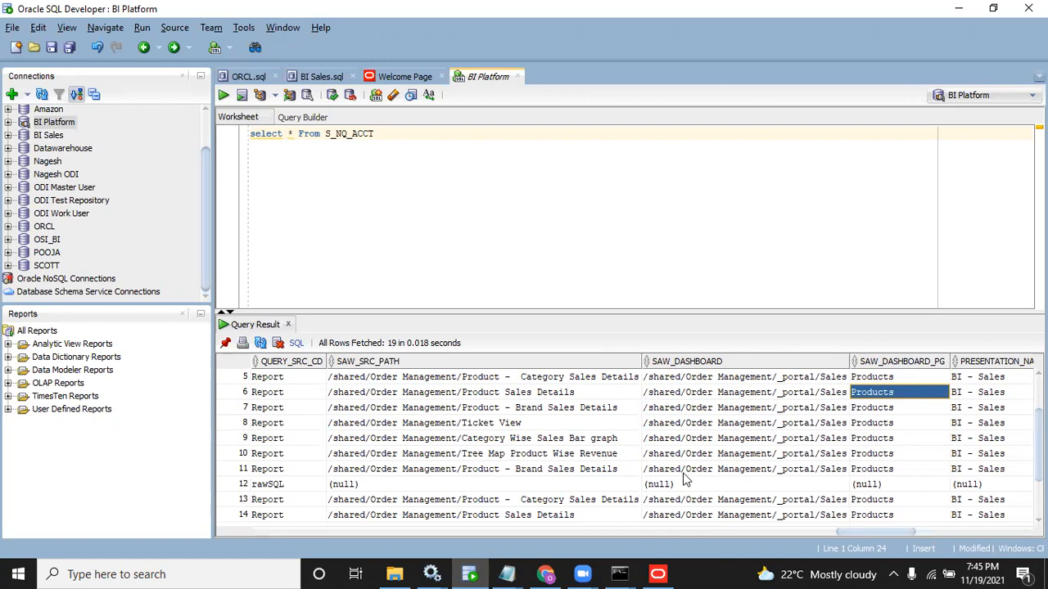
Step: Check the repository upload's status in the Command Prompt and return to the Oracle BI dashboard in Chrome
{"action": "mouse_move", "coordinate": [547, 573]}
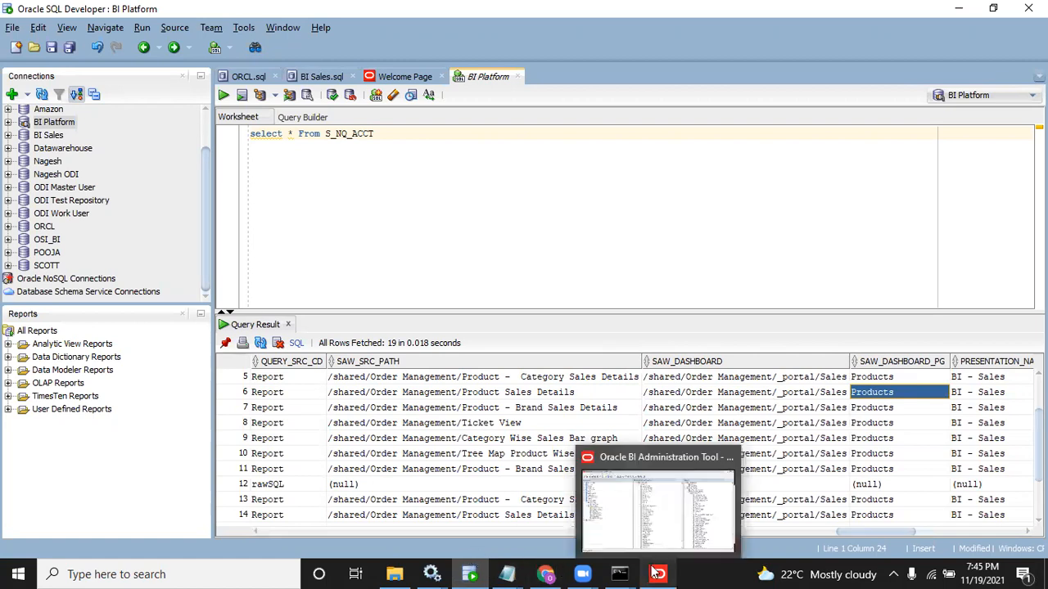
{"action": "left_click", "coordinate": [667, 467]}
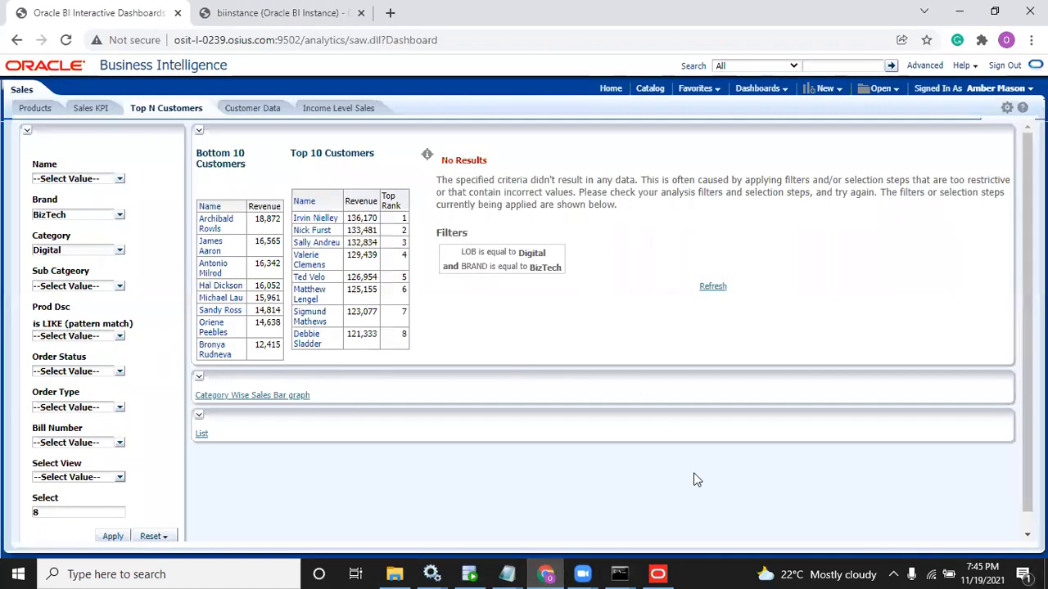
{"action": "left_click", "coordinate": [620, 574]}
{"action": "left_click", "coordinate": [678, 516]}
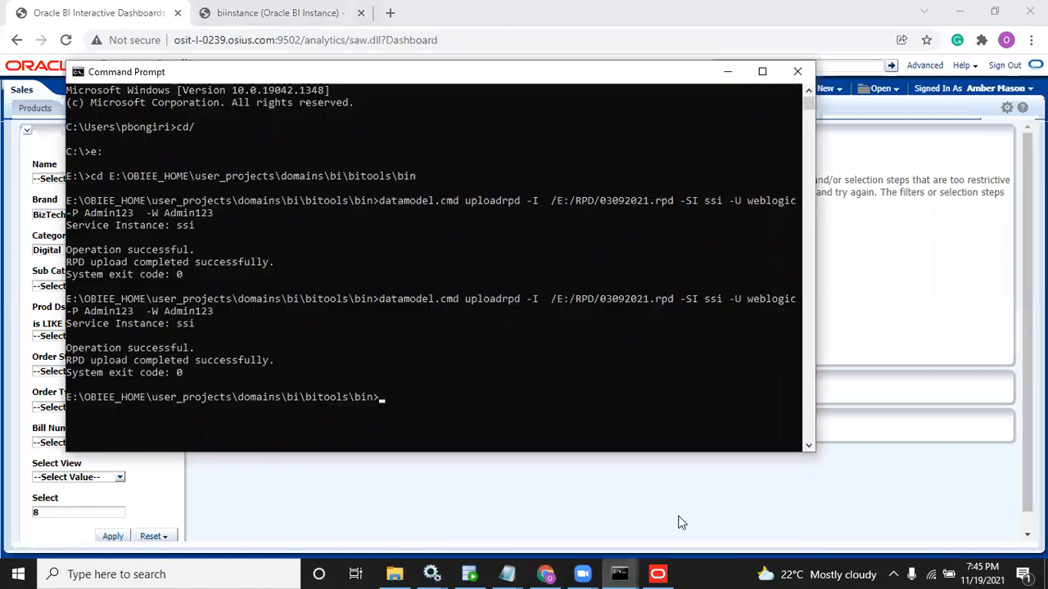
{"action": "left_click", "coordinate": [549, 574]}
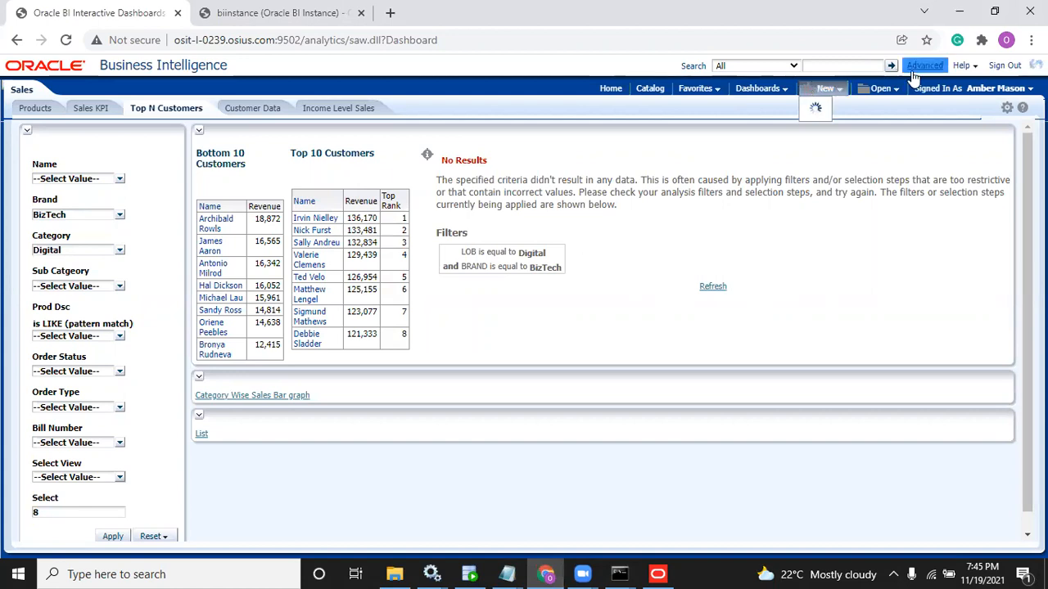
Step: Sign out of Oracle BI and sign back in as weblogic with the saved account password, dismissing the password check offer
{"action": "left_click", "coordinate": [811, 88]}
{"action": "left_click", "coordinate": [1004, 67]}
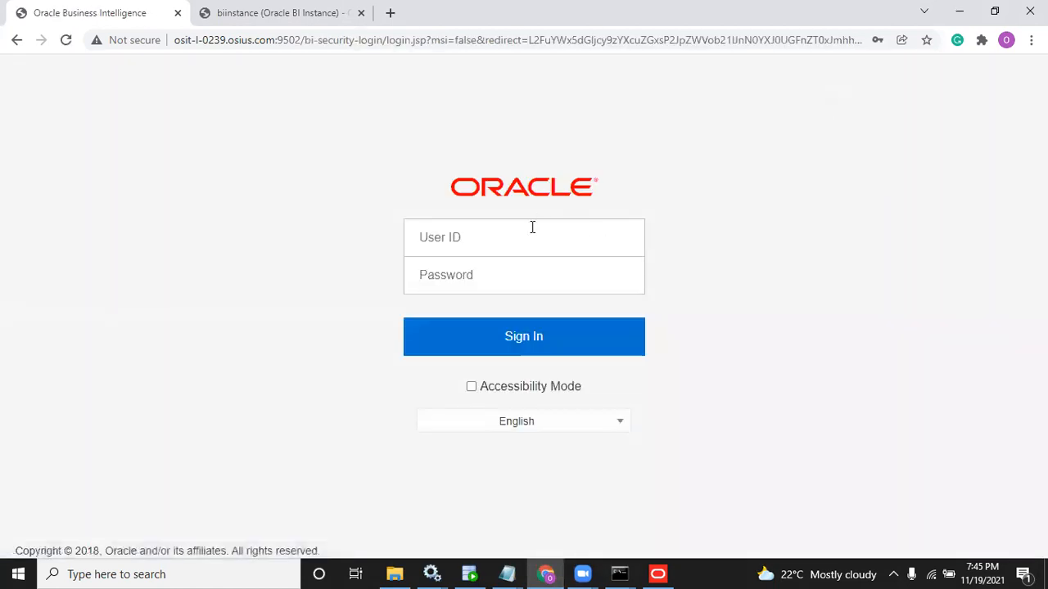
{"action": "left_click", "coordinate": [533, 227]}
{"action": "type", "text": "w"}
{"action": "key", "text": "Down"}
{"action": "key", "text": "Return"}
{"action": "key", "text": "Tab"}
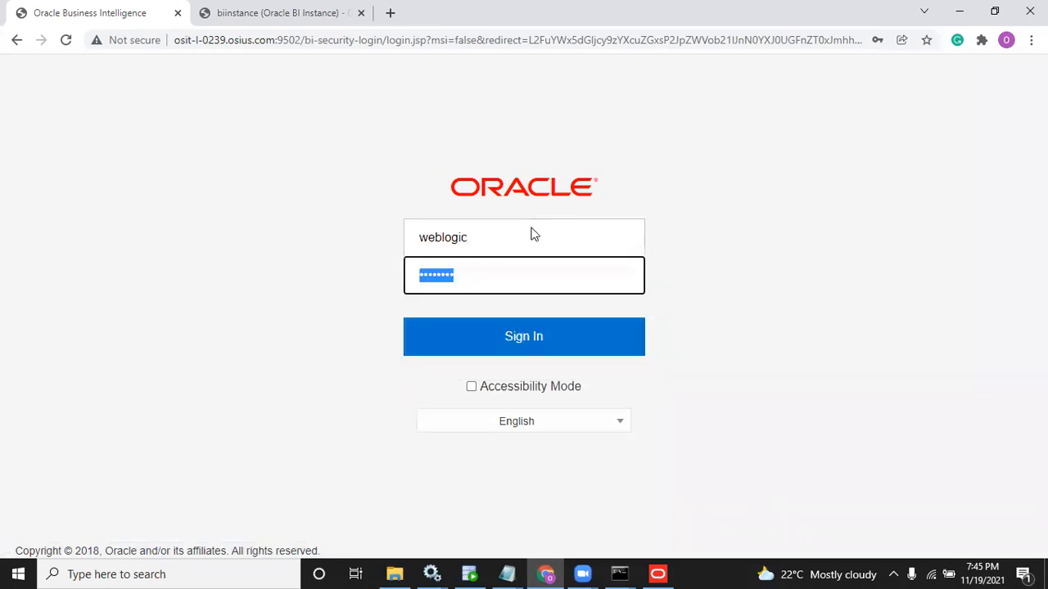
{"action": "key", "text": "Return"}
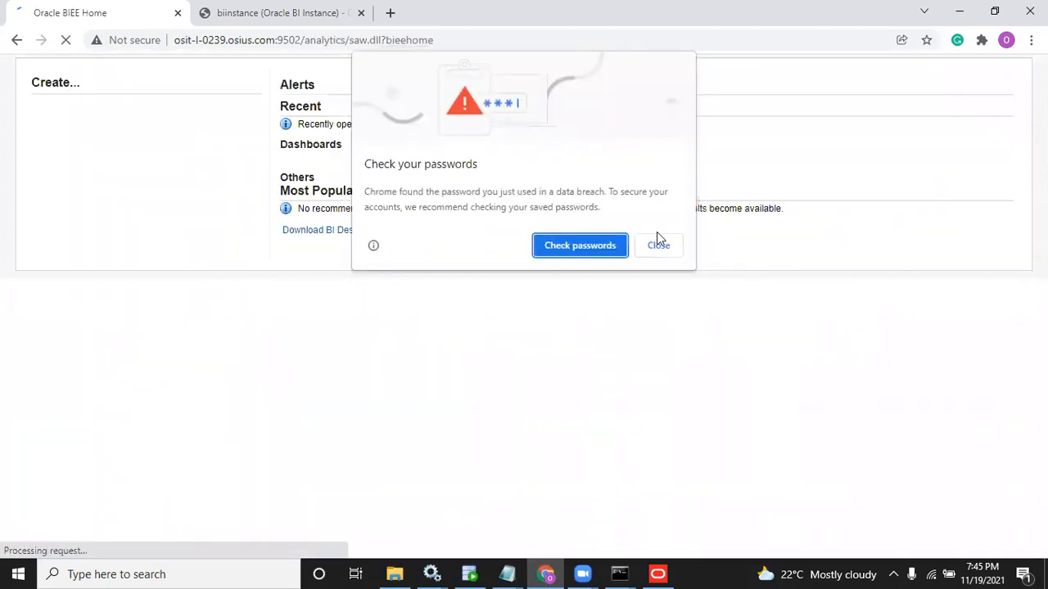
{"action": "left_click", "coordinate": [659, 245]}
Step: Reload the files and metadata from the Oracle BI administration page
{"action": "left_click", "coordinate": [873, 72]}
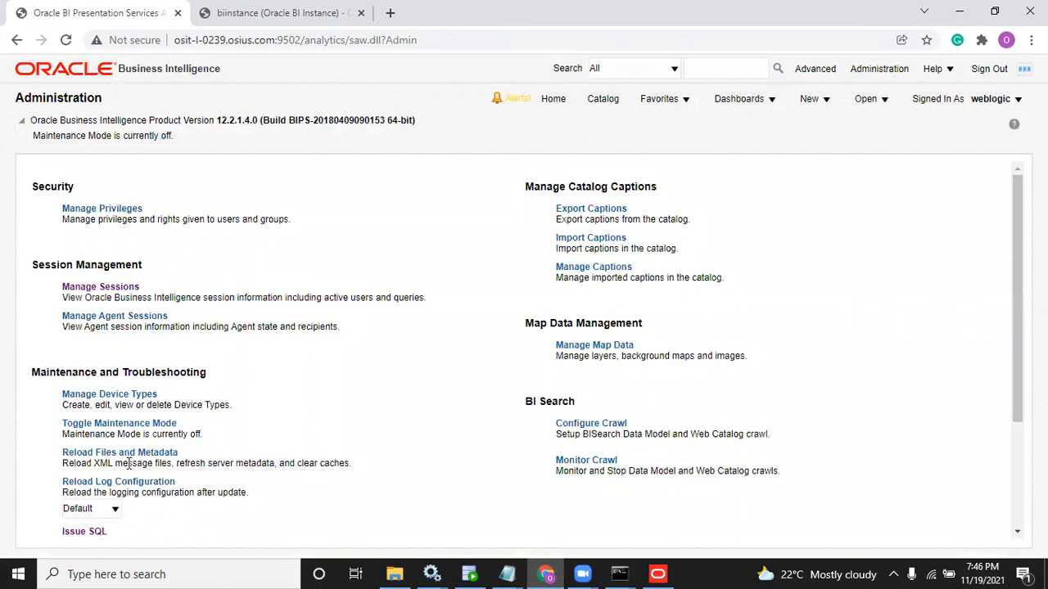
{"action": "left_click", "coordinate": [128, 456]}
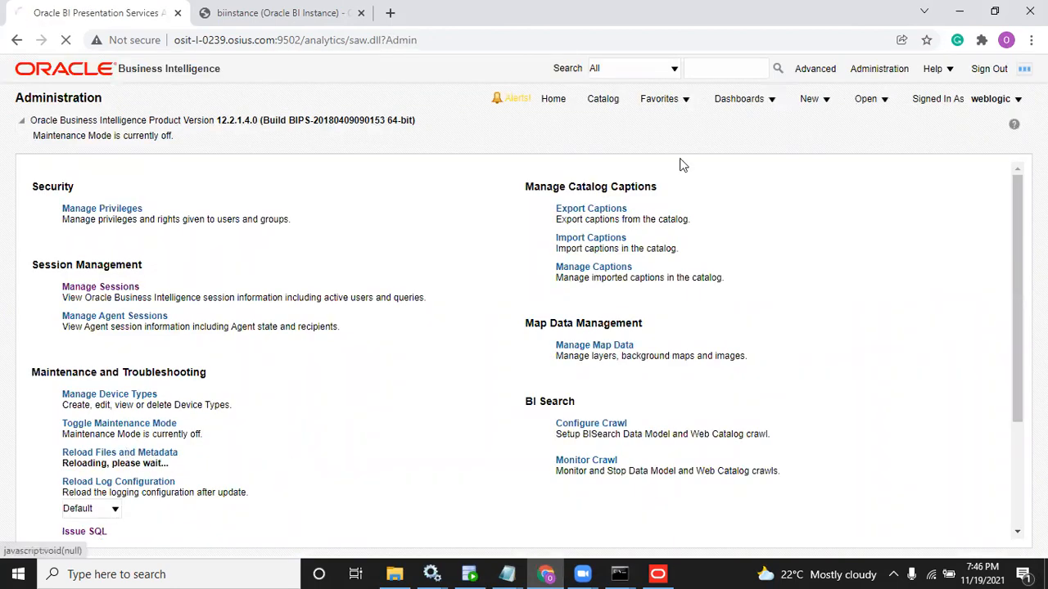
Step: Create a new analysis on the Usage Tarcking subject area and expand its User Details folder
{"action": "left_click", "coordinate": [809, 98]}
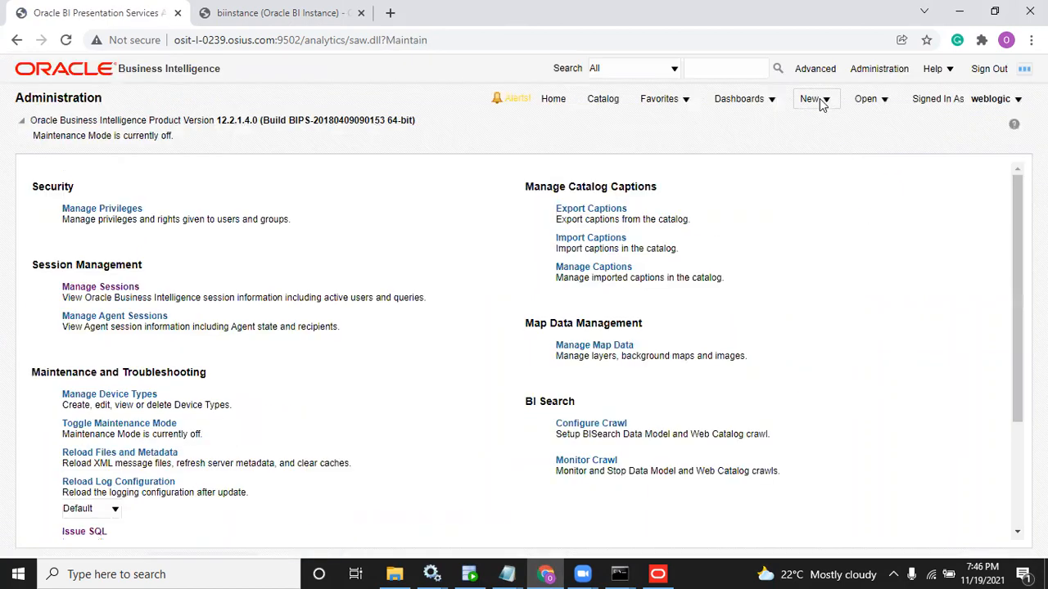
{"action": "left_click", "coordinate": [822, 104]}
{"action": "left_click", "coordinate": [824, 151]}
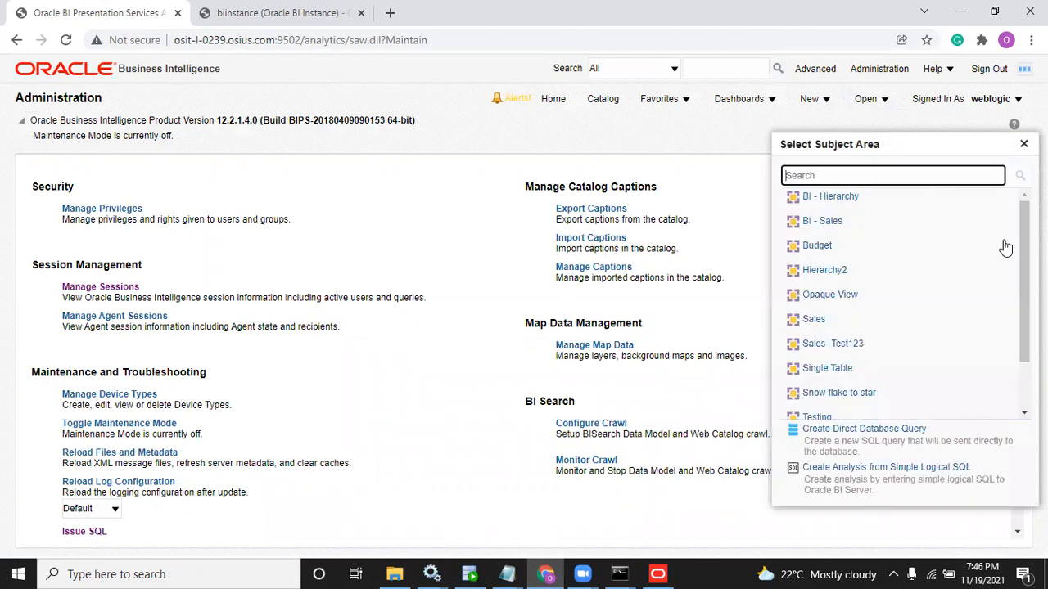
{"action": "left_click_drag", "start_coordinate": [1022, 245], "coordinate": [1024, 291]}
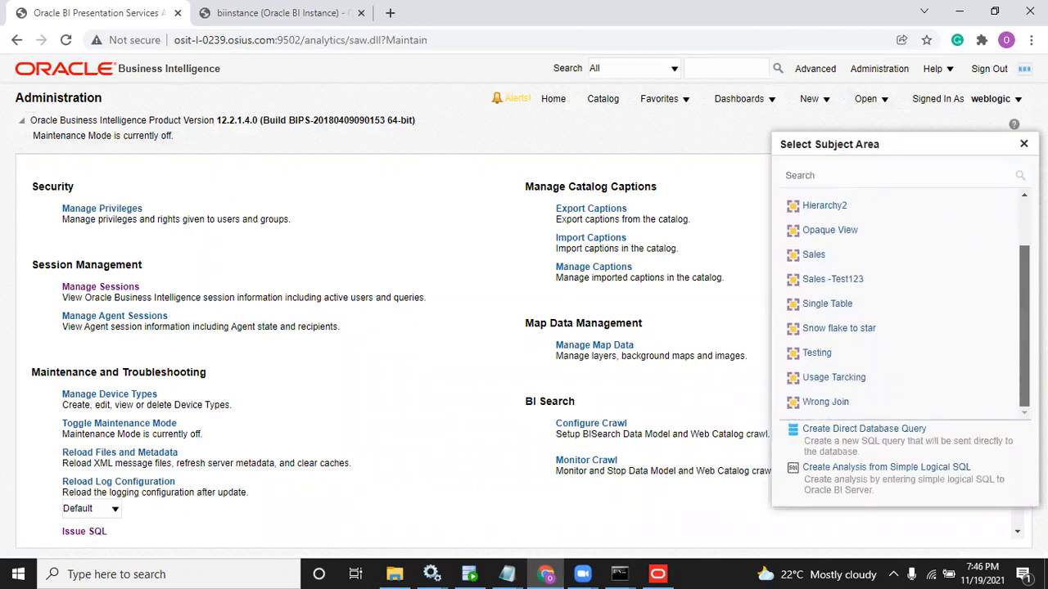
{"action": "left_click", "coordinate": [851, 379]}
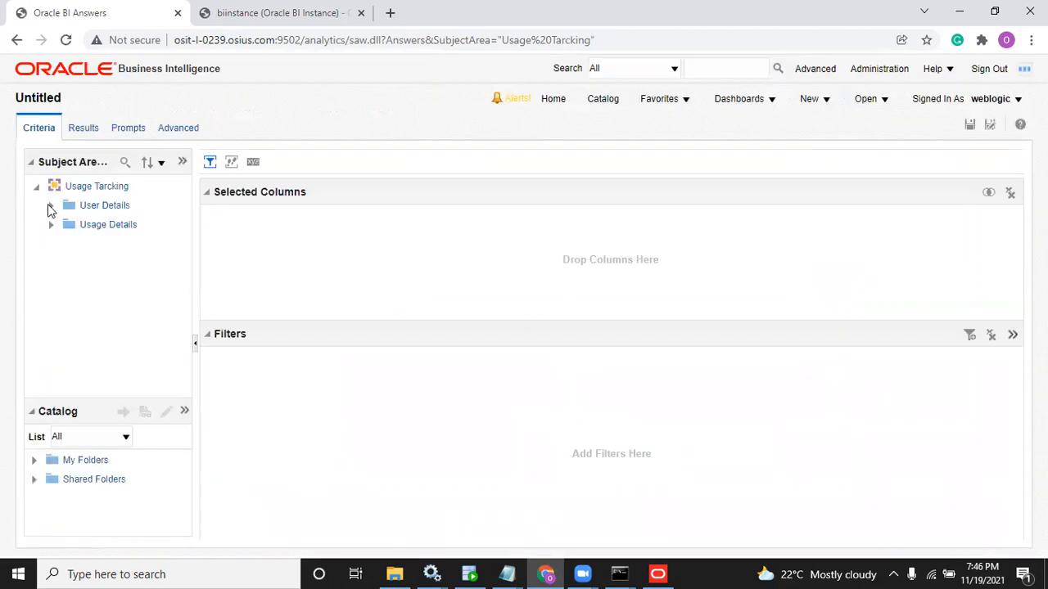
{"action": "left_click", "coordinate": [50, 205]}
Step: Switch to the Oracle BI Administration Tool and rename the S_NQ_ACCT logical table in the Usage Tracking business model as Fact
{"action": "left_click", "coordinate": [659, 573]}
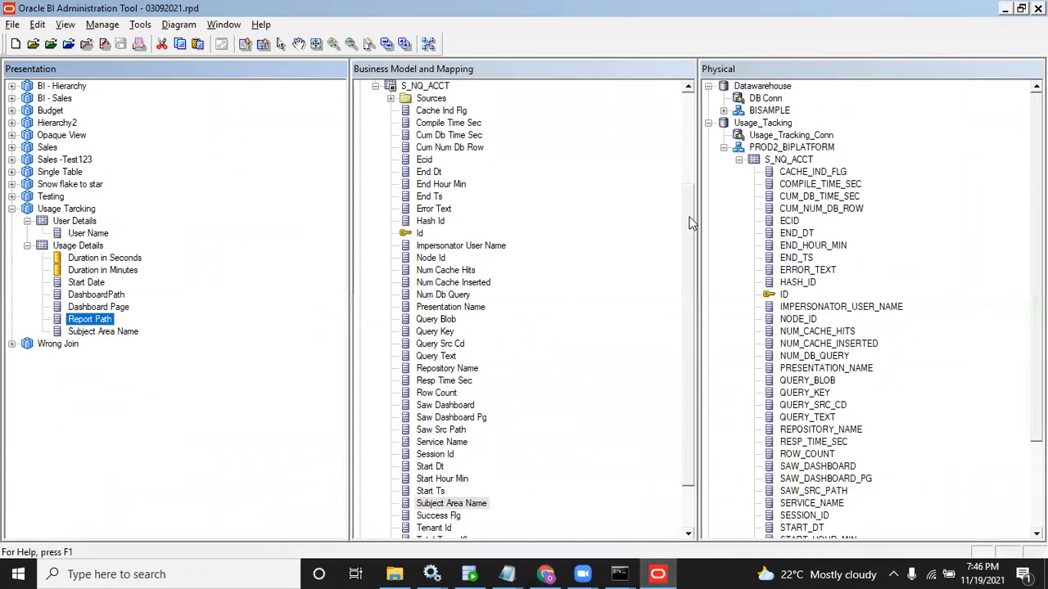
{"action": "left_click_drag", "start_coordinate": [691, 234], "coordinate": [691, 127]}
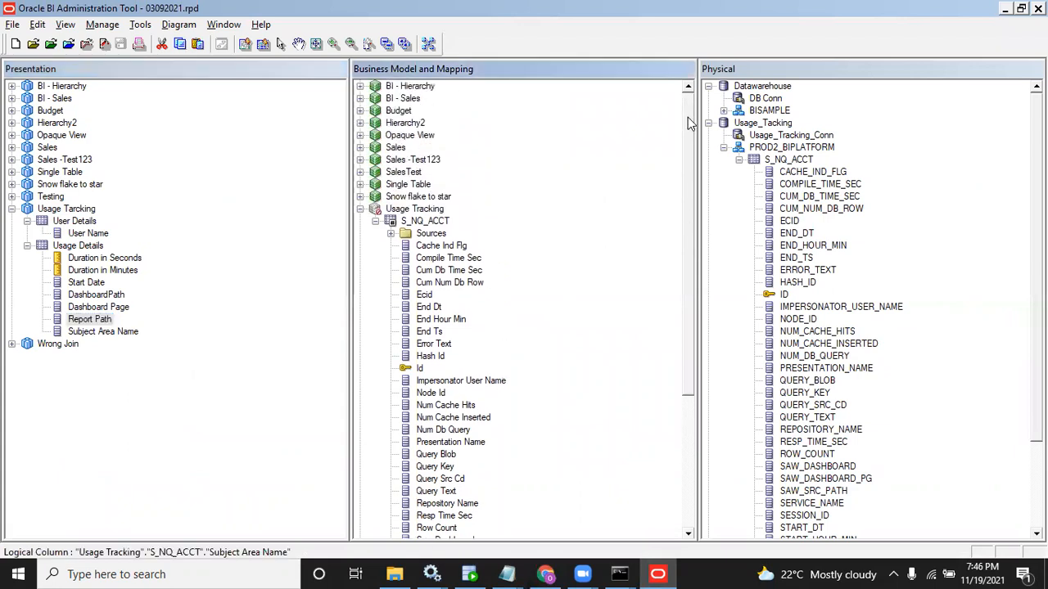
{"action": "left_click", "coordinate": [375, 221]}
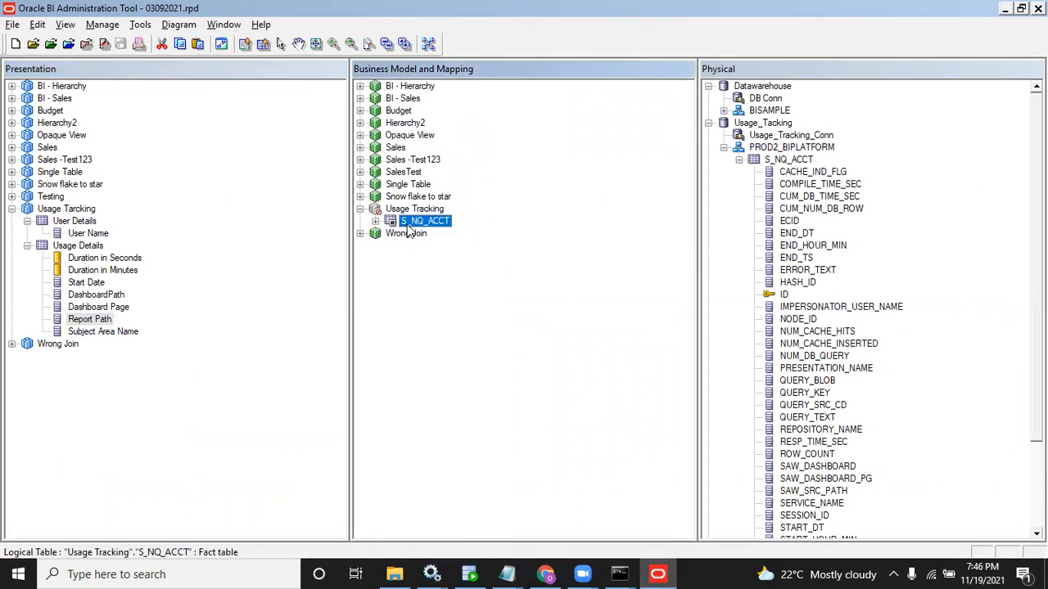
{"action": "right_click", "coordinate": [409, 226]}
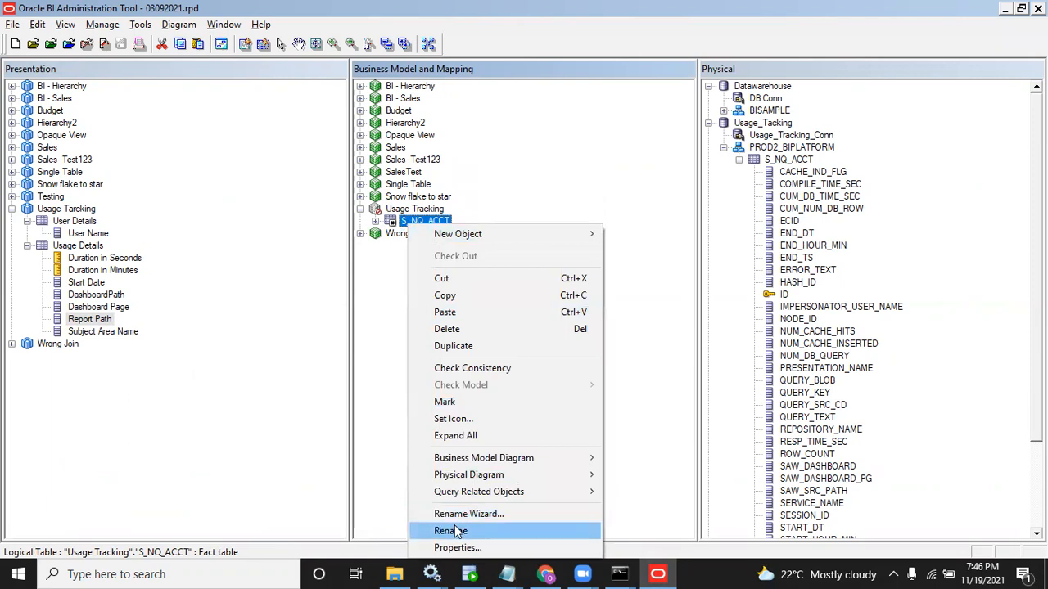
{"action": "left_click", "coordinate": [457, 531]}
{"action": "type", "text": "Dim"}
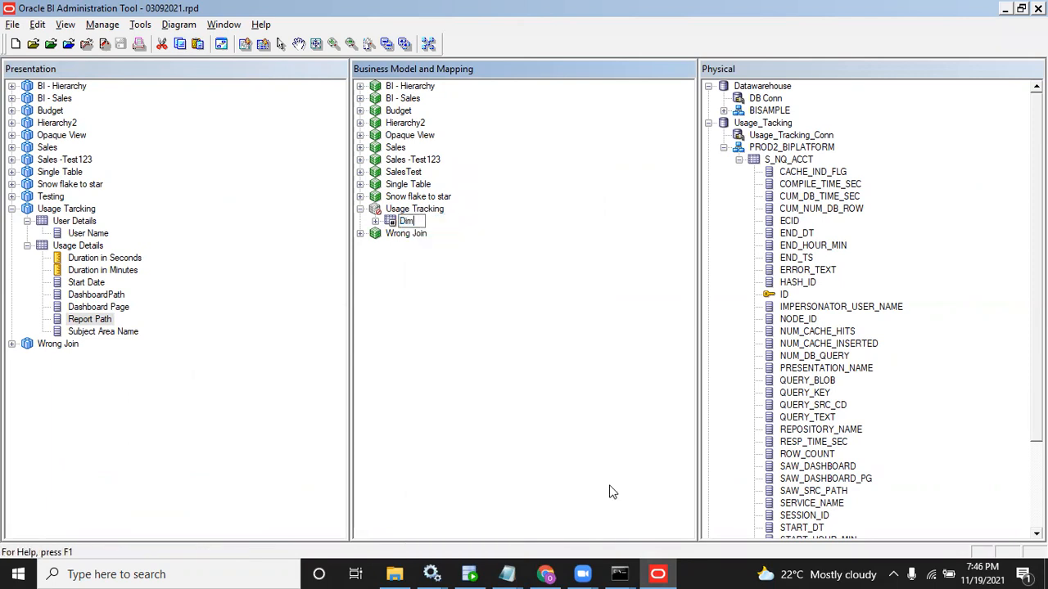
{"action": "type", "text": "en"}
{"action": "key", "text": "BackSpace"}
{"action": "key", "text": "BackSpace"}
{"action": "key", "text": "BackSpace"}
{"action": "key", "text": "BackSpace"}
{"action": "key", "text": "BackSpace"}
{"action": "type", "text": "Fact"}
{"action": "key", "text": "Return"}
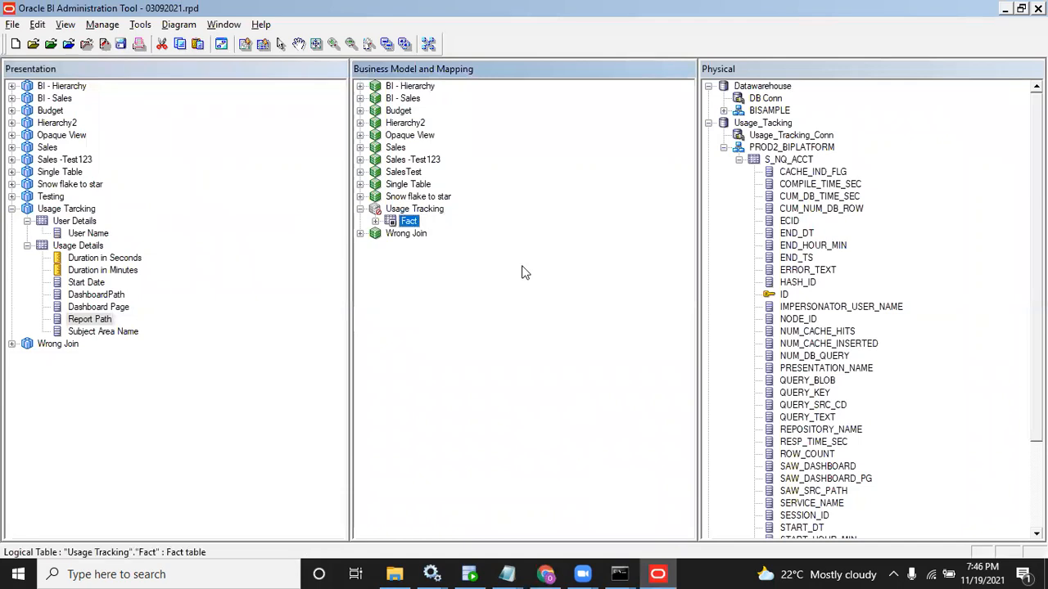
Step: Duplicate the Fact logical table and rename the copy as Dimension
{"action": "right_click", "coordinate": [407, 226]}
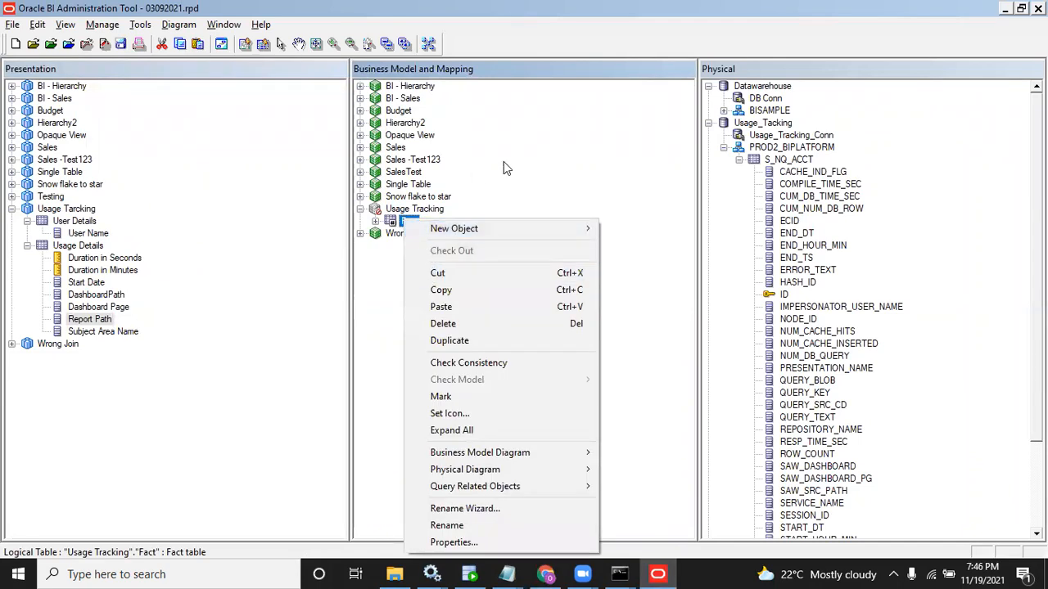
{"action": "left_click", "coordinate": [504, 161]}
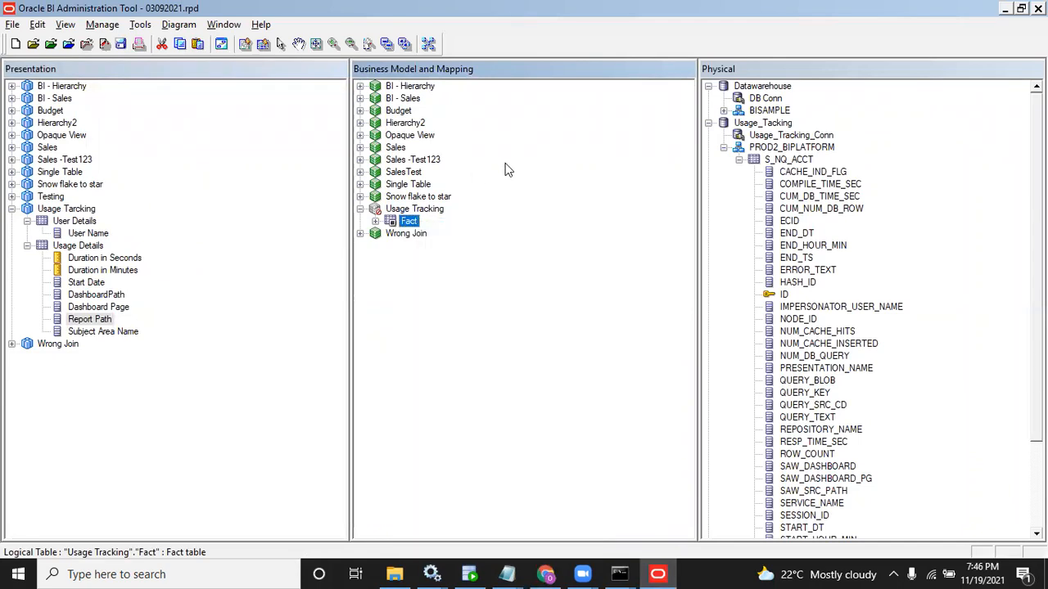
{"action": "right_click", "coordinate": [407, 223]}
{"action": "left_click", "coordinate": [448, 342]}
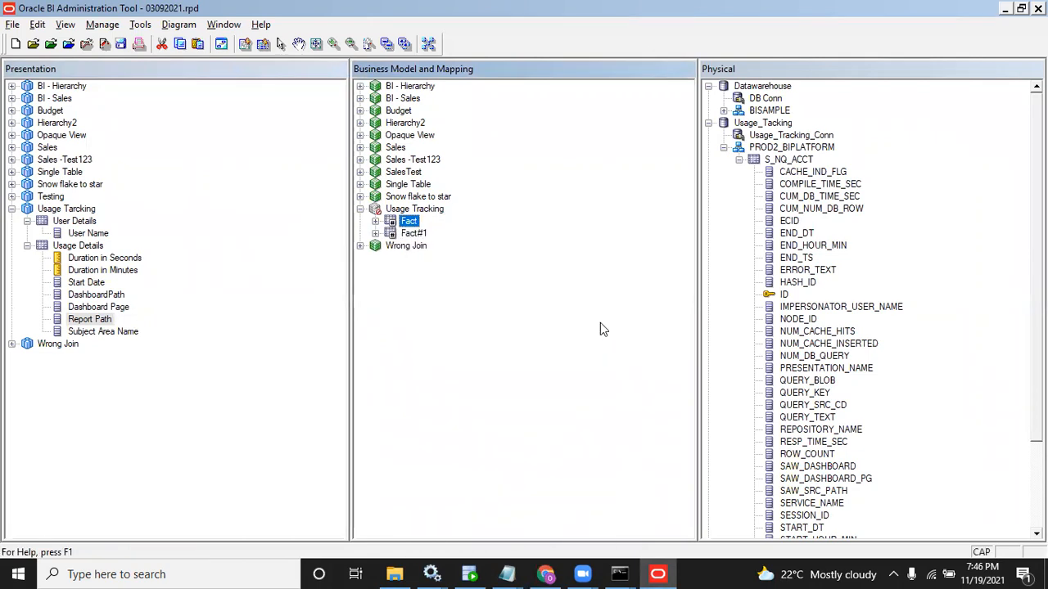
{"action": "left_click", "coordinate": [415, 234]}
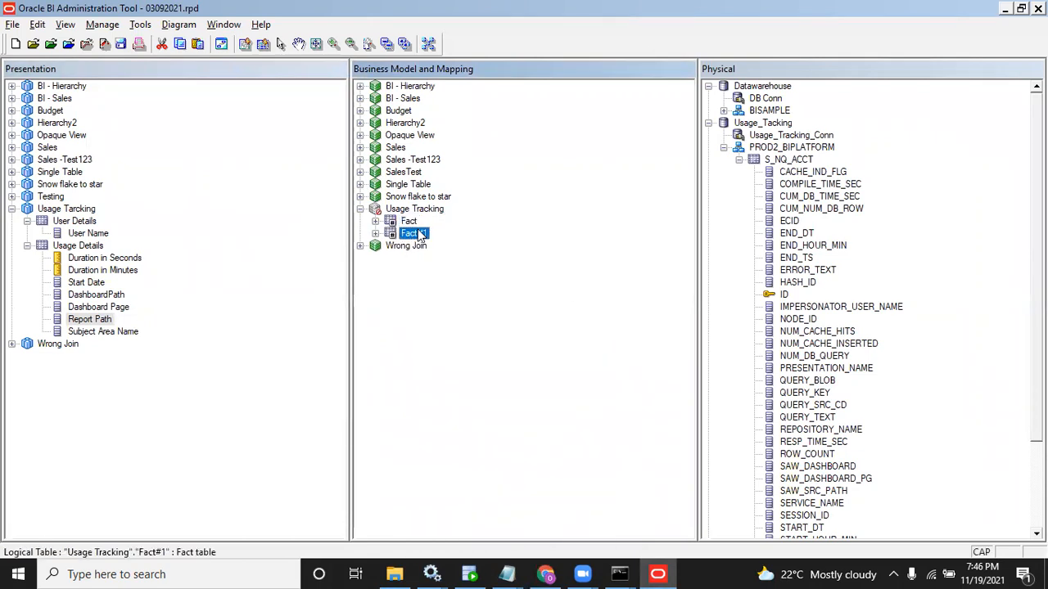
{"action": "right_click", "coordinate": [418, 235]}
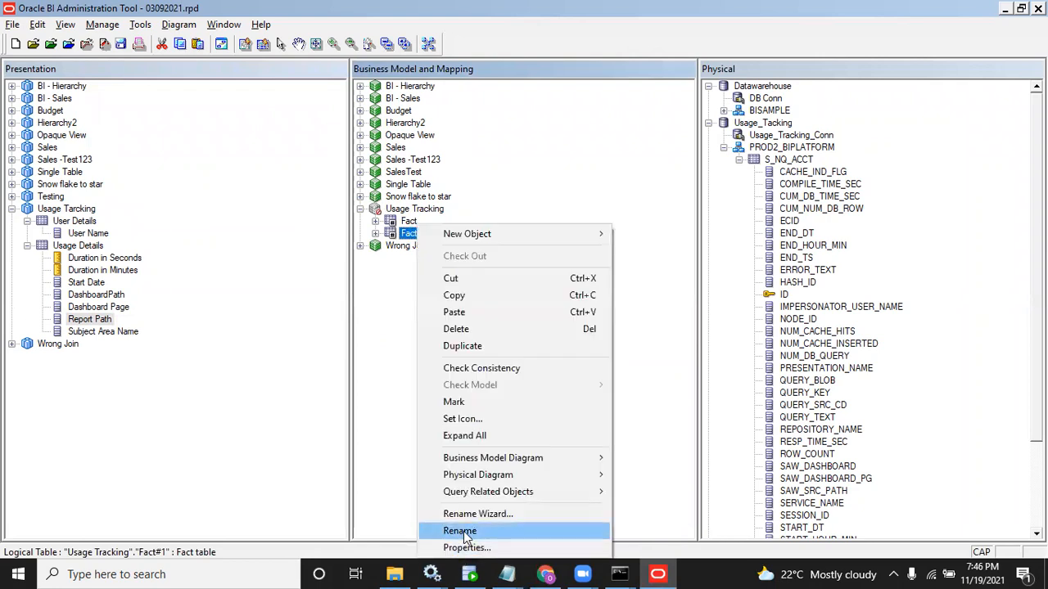
{"action": "left_click", "coordinate": [460, 531]}
{"action": "type", "text": "Dimenso"}
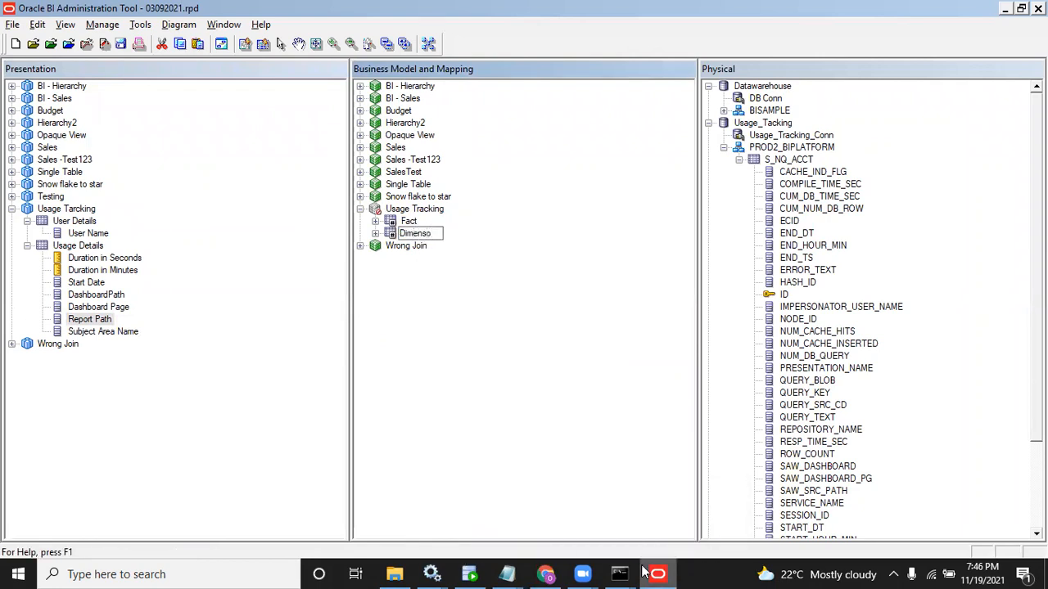
{"action": "key", "text": "BackSpace"}
{"action": "type", "text": "ion"}
{"action": "key", "text": "Return"}
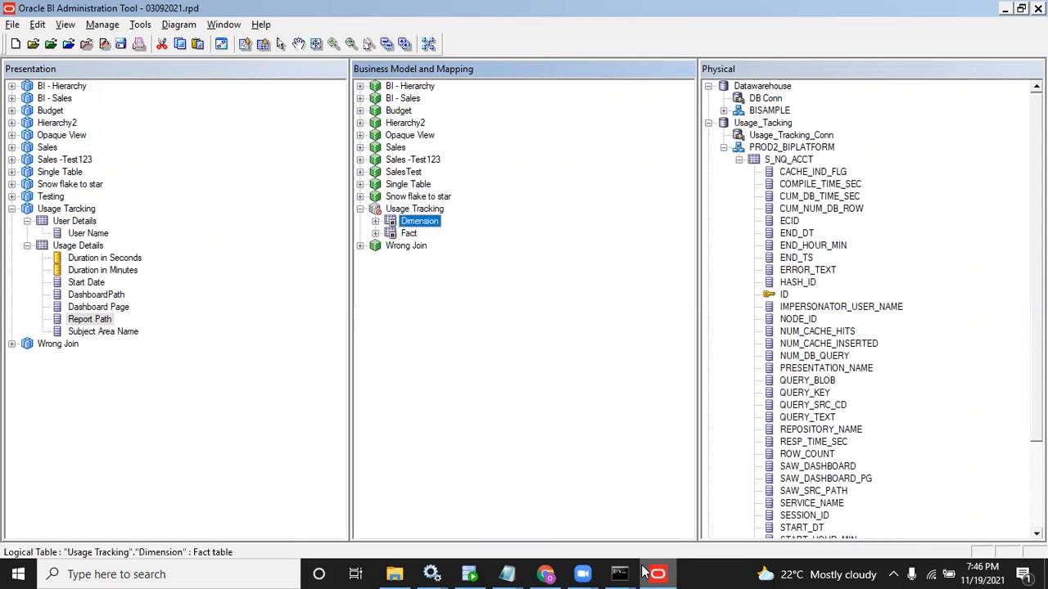
Step: Create a logical join from Fact to Dimension in the Usage Tracking business model diagram, keeping the default join settings
{"action": "left_click", "coordinate": [415, 244], "text": "ctrl"}
{"action": "left_click", "coordinate": [410, 235], "text": "ctrl"}
{"action": "left_click", "coordinate": [413, 245], "text": "ctrl"}
{"action": "right_click", "coordinate": [411, 235]}
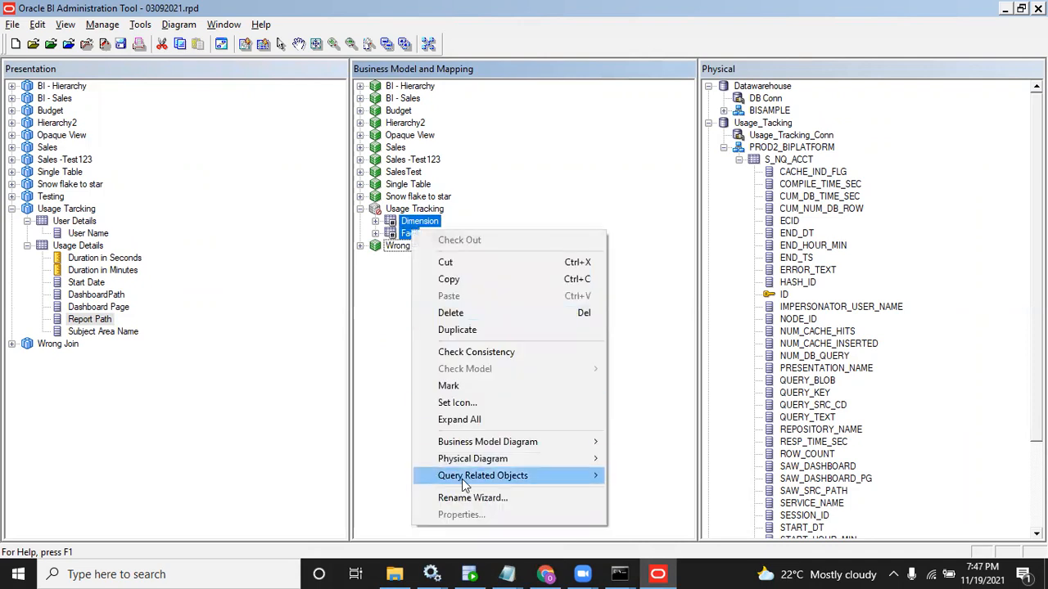
{"action": "mouse_move", "coordinate": [565, 442]}
{"action": "left_click", "coordinate": [638, 460]}
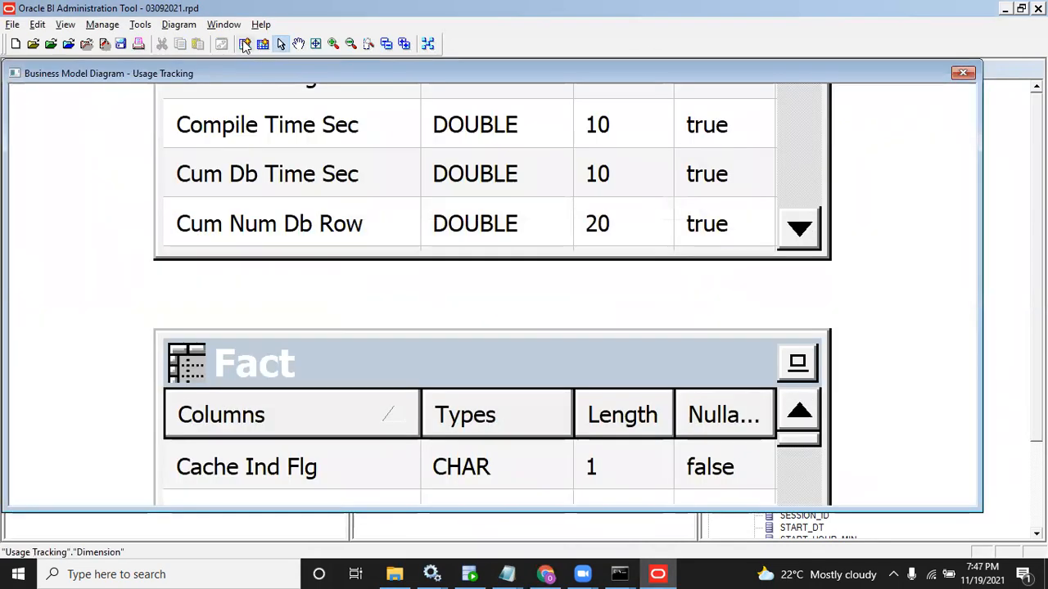
{"action": "left_click", "coordinate": [244, 45]}
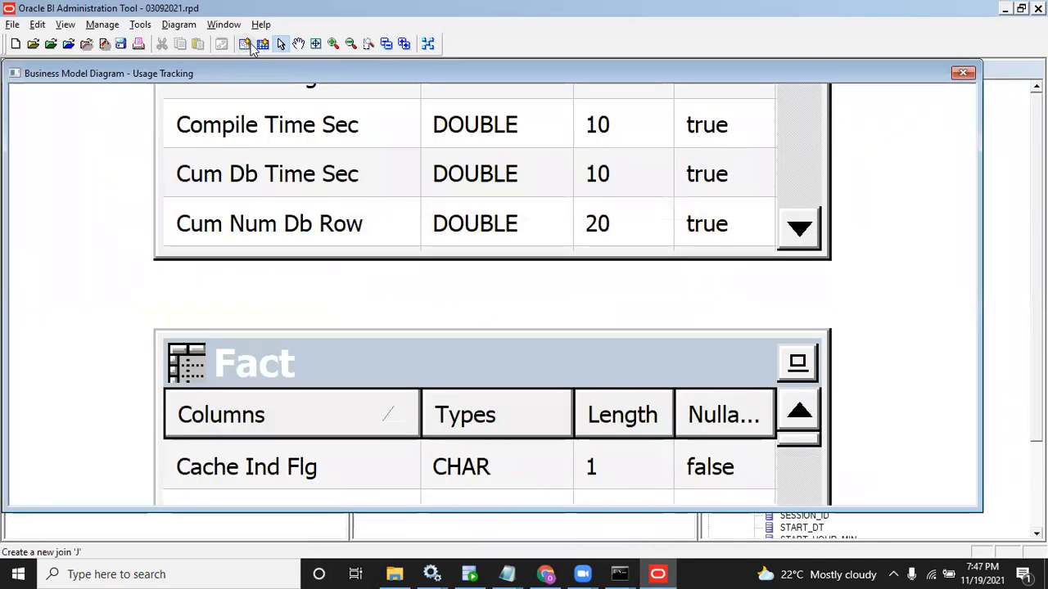
{"action": "left_click", "coordinate": [344, 365]}
{"action": "left_click", "coordinate": [337, 146]}
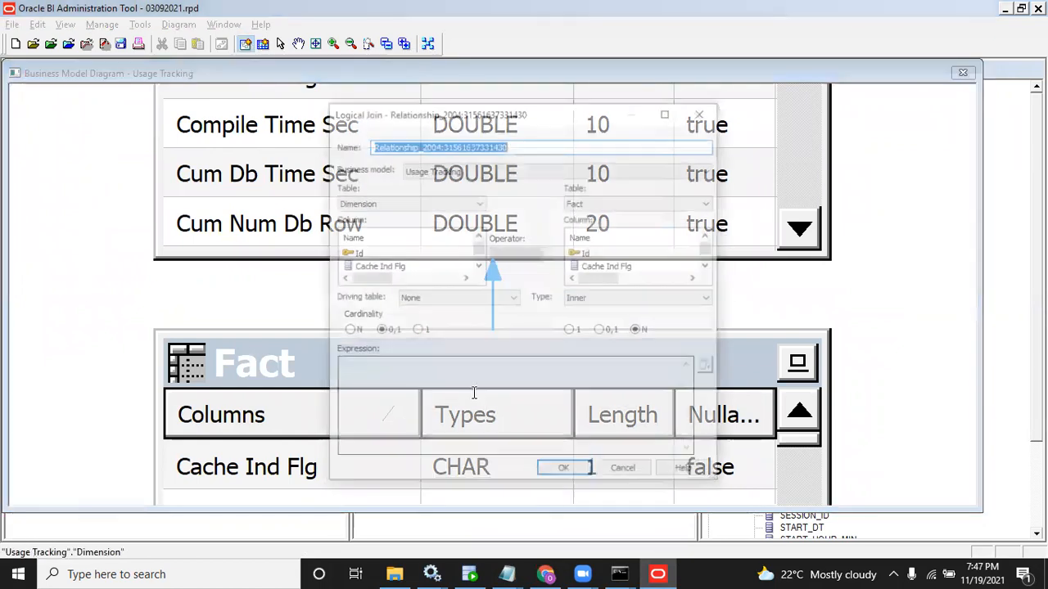
{"action": "left_click", "coordinate": [561, 471]}
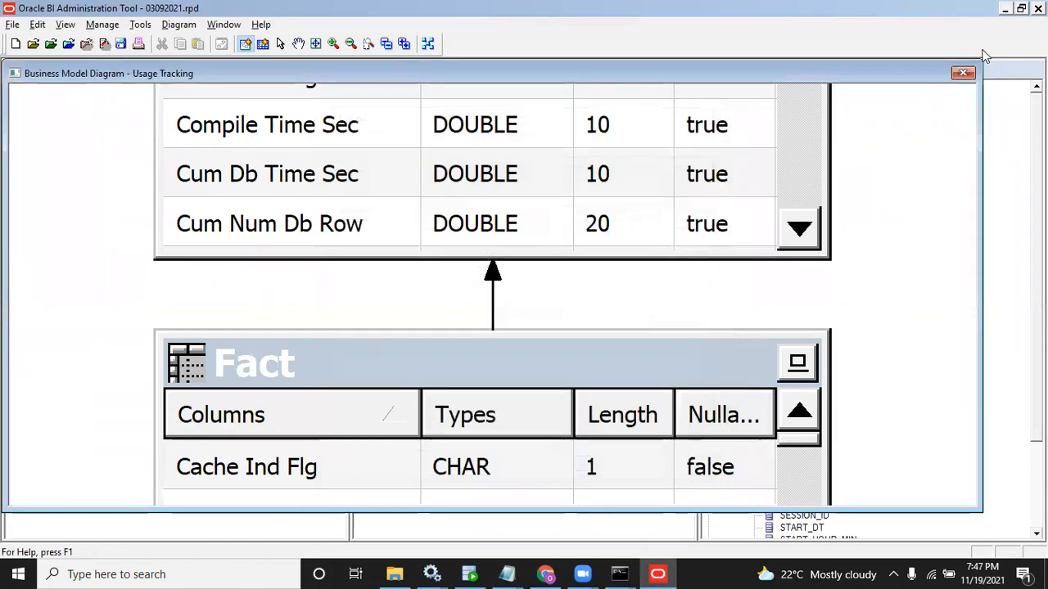
{"action": "left_click", "coordinate": [963, 73]}
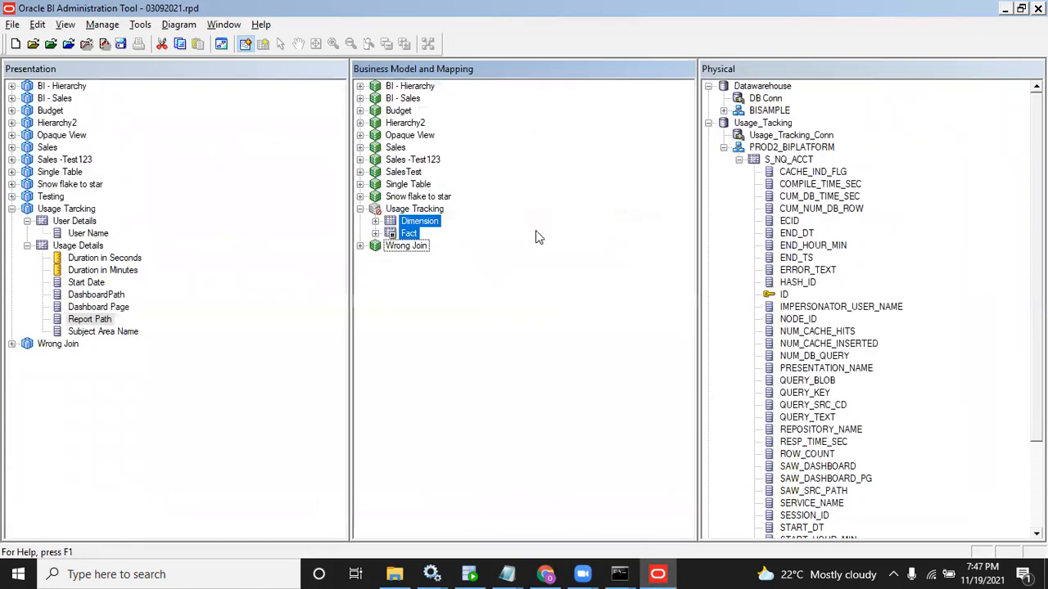
Step: Expand the Dimension logical table and inspect its primary key definition
{"action": "left_click", "coordinate": [375, 221]}
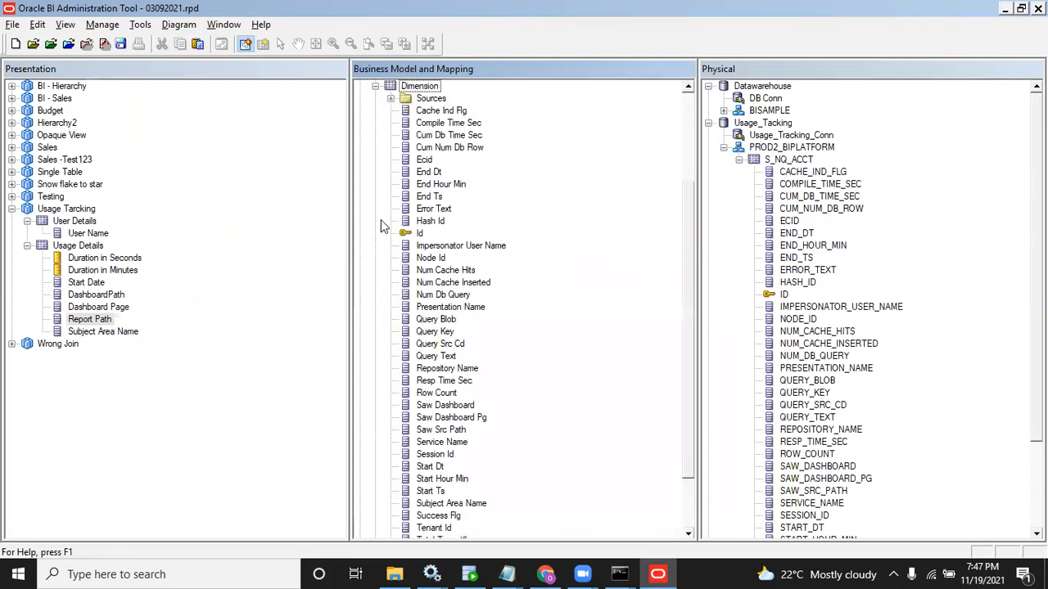
{"action": "double_click", "coordinate": [418, 86]}
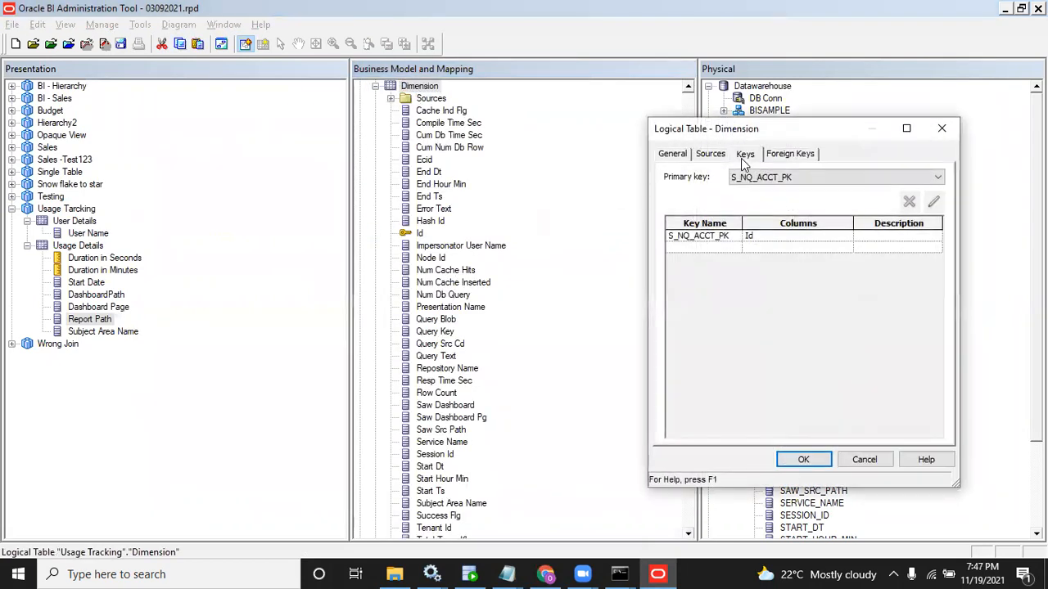
{"action": "left_click", "coordinate": [804, 459]}
Step: Check global consistency, marking the Usage Tracking business model as available for queries, and save the repository
{"action": "key", "text": "ctrl+k"}
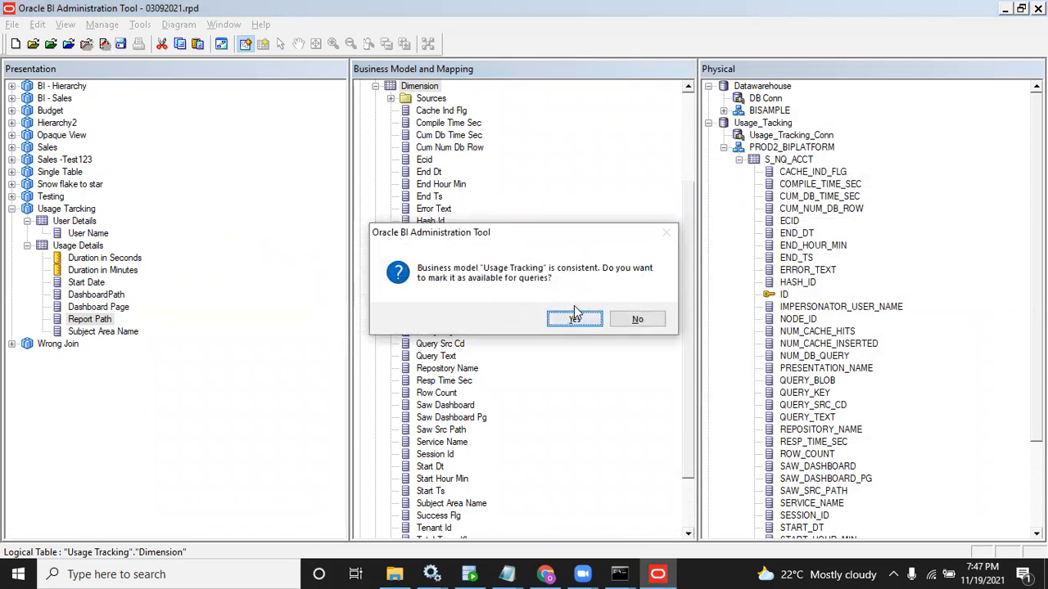
{"action": "left_click", "coordinate": [576, 320]}
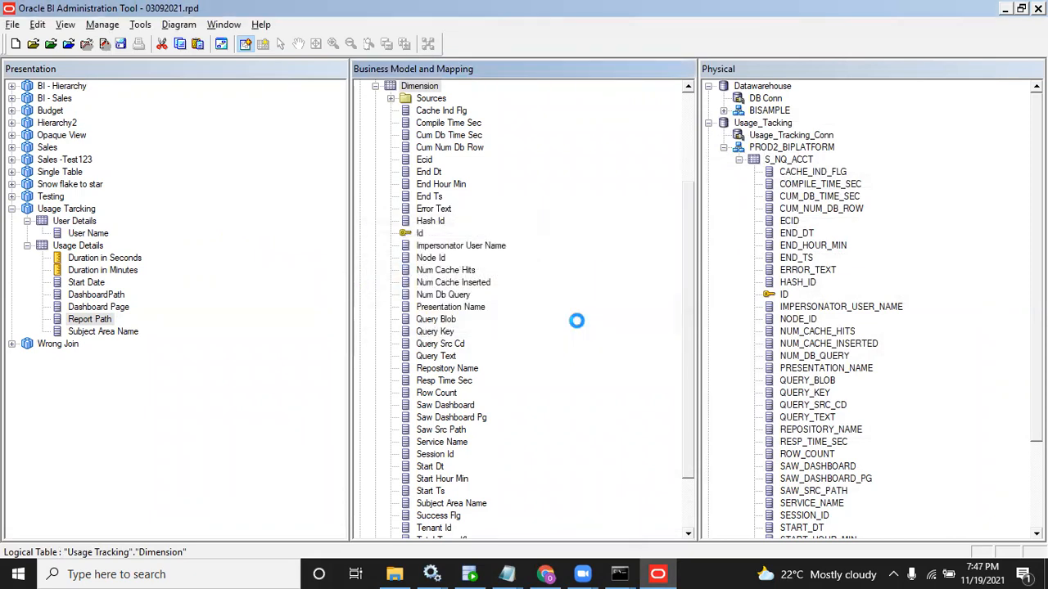
{"action": "left_click", "coordinate": [956, 388]}
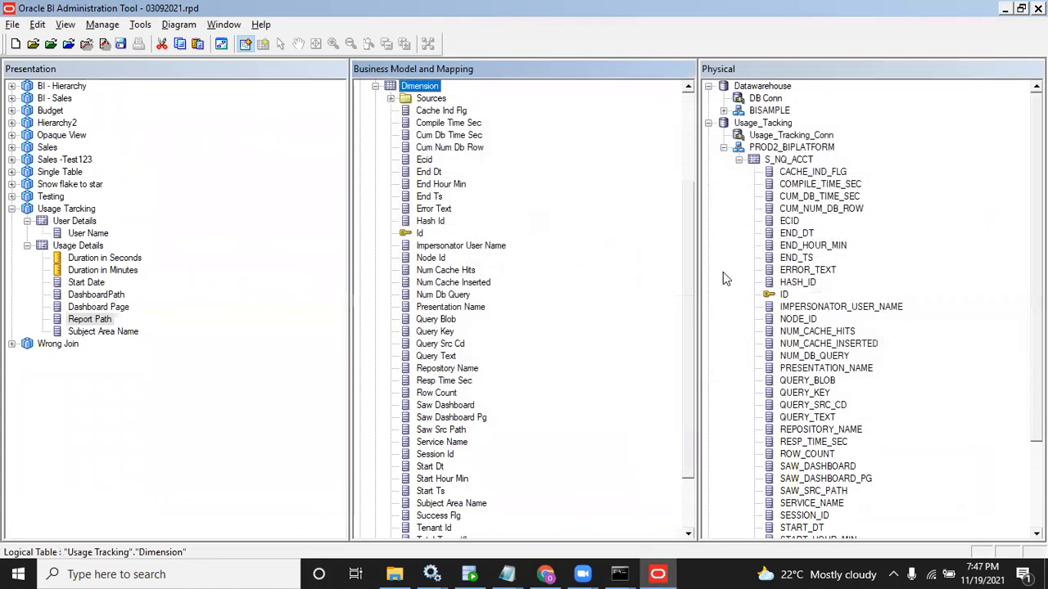
{"action": "scroll", "coordinate": [452, 195], "scroll_direction": "up", "scroll_amount": 4}
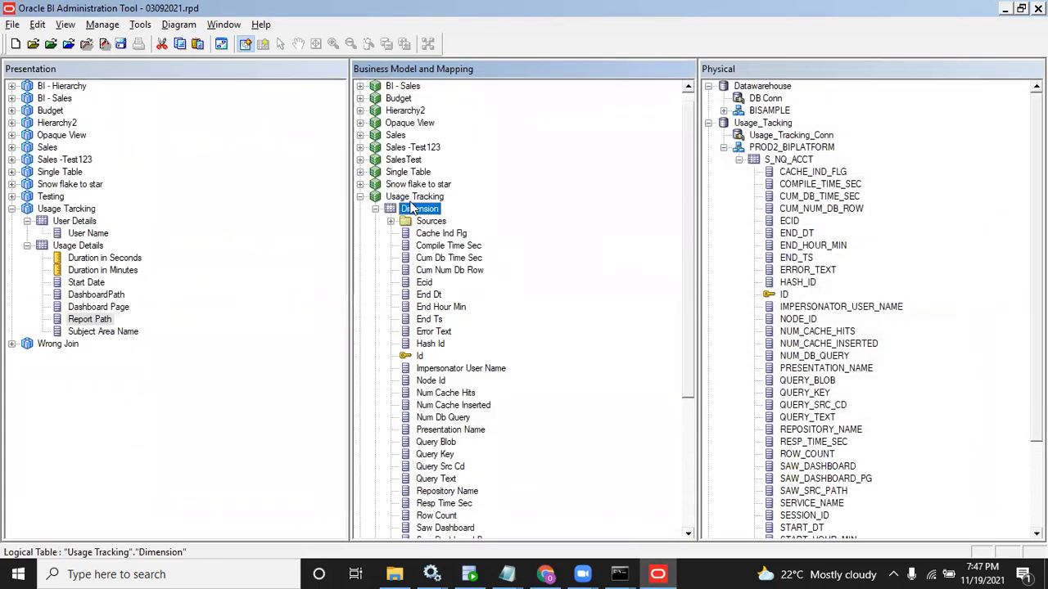
{"action": "left_click", "coordinate": [121, 43]}
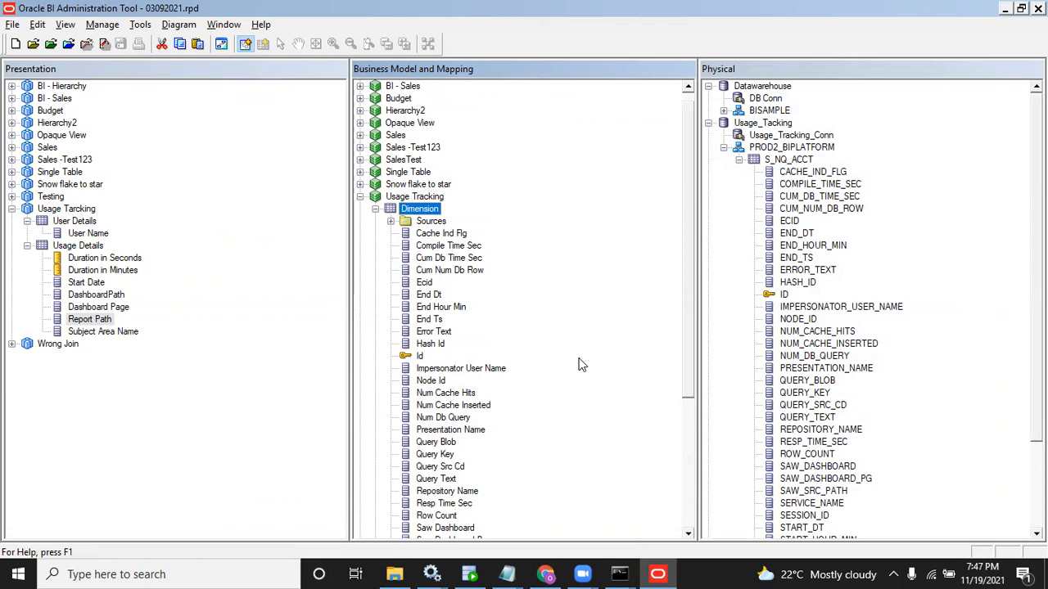
Step: Switch to Command Prompt and rerun the datamodel.cmd uploadrpd command for 03092021.rpd on service instance ssi
{"action": "left_click", "coordinate": [620, 574]}
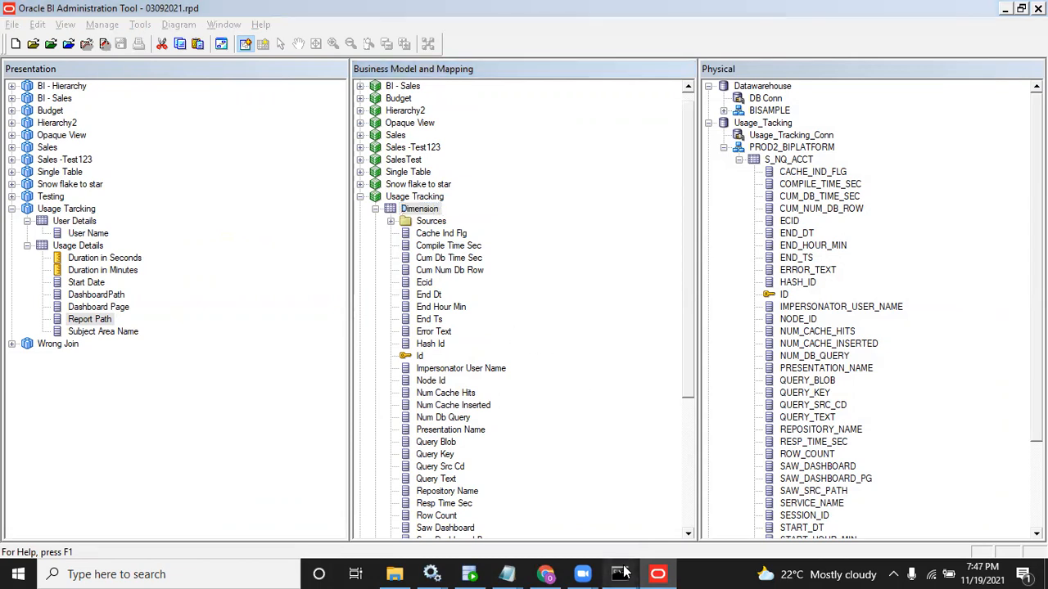
{"action": "left_click", "coordinate": [684, 481]}
{"action": "key", "text": "Up"}
{"action": "key", "text": "Return"}
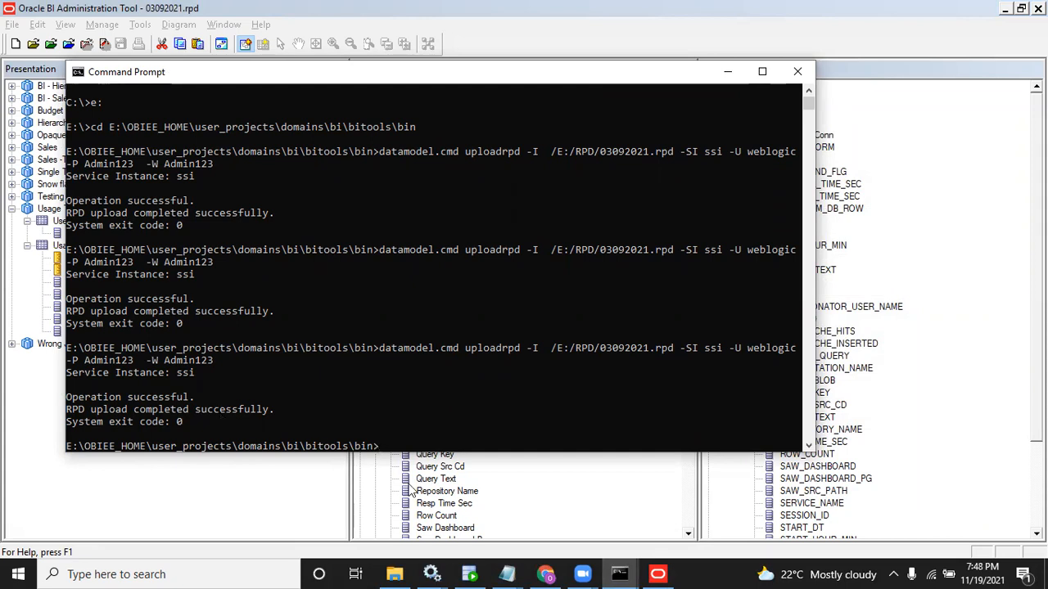
Step: Switch to Oracle BI Answers in the browser and refresh the Usage Tarcking subject area
{"action": "left_click", "coordinate": [545, 574]}
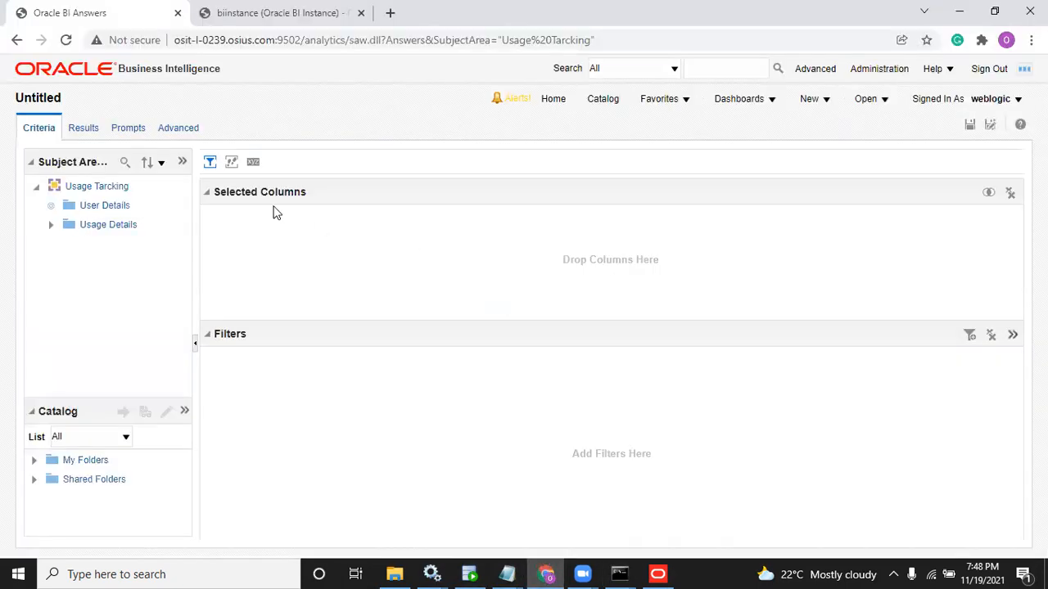
{"action": "left_click", "coordinate": [182, 162]}
{"action": "mouse_move", "coordinate": [283, 199]}
{"action": "left_click", "coordinate": [358, 225]}
Step: Add User Name, DashboardPath, Dashboard Page, Report Path, Duration in Minutes and Duration in Seconds to the analysis criteria
{"action": "left_click", "coordinate": [50, 206]}
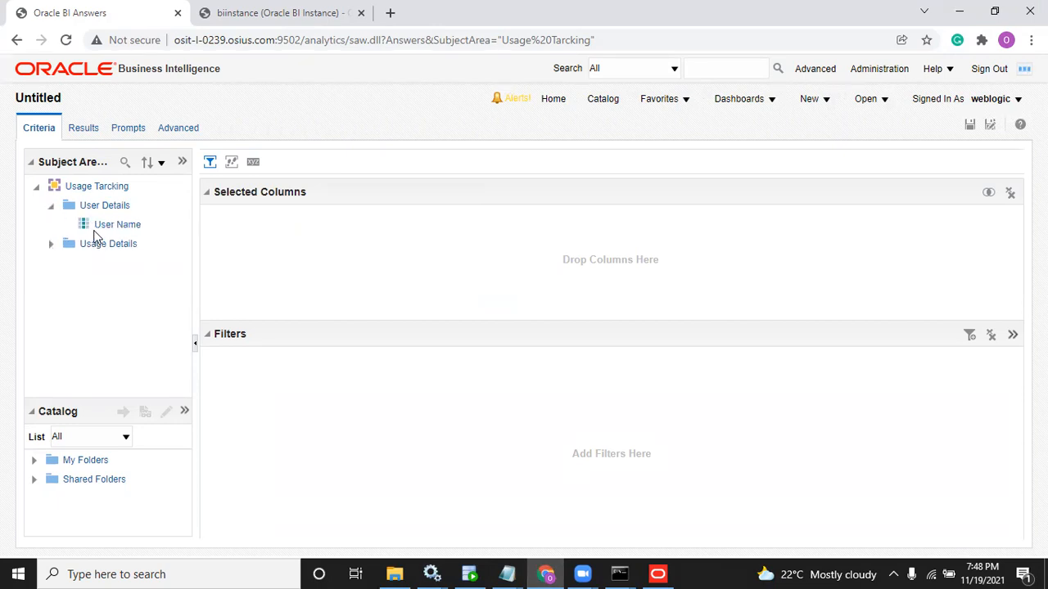
{"action": "double_click", "coordinate": [114, 225]}
{"action": "left_click", "coordinate": [50, 244]}
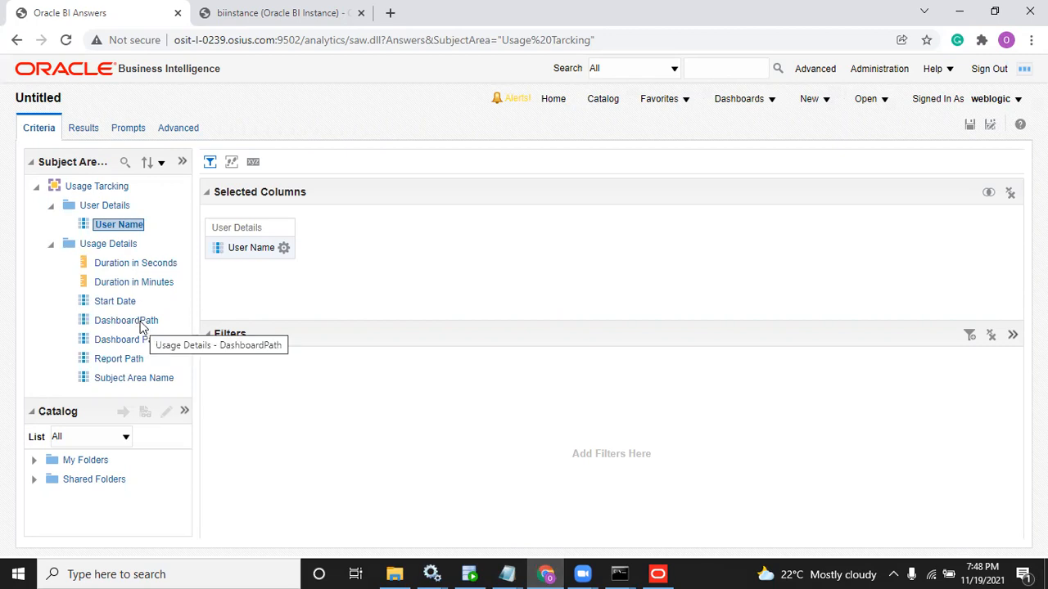
{"action": "double_click", "coordinate": [139, 322]}
{"action": "double_click", "coordinate": [141, 340]}
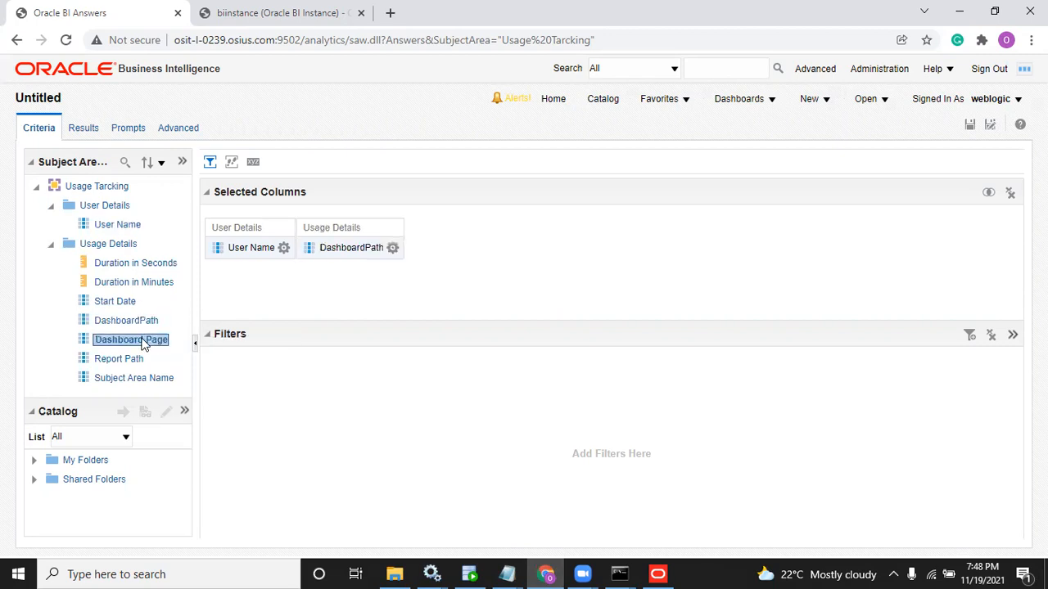
{"action": "double_click", "coordinate": [136, 360]}
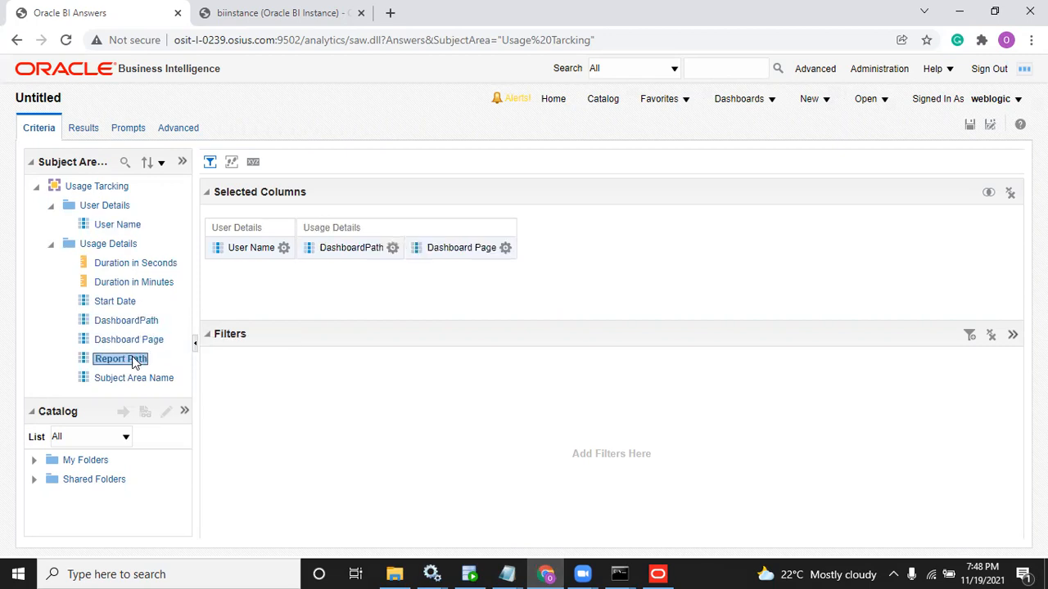
{"action": "left_click", "coordinate": [363, 253]}
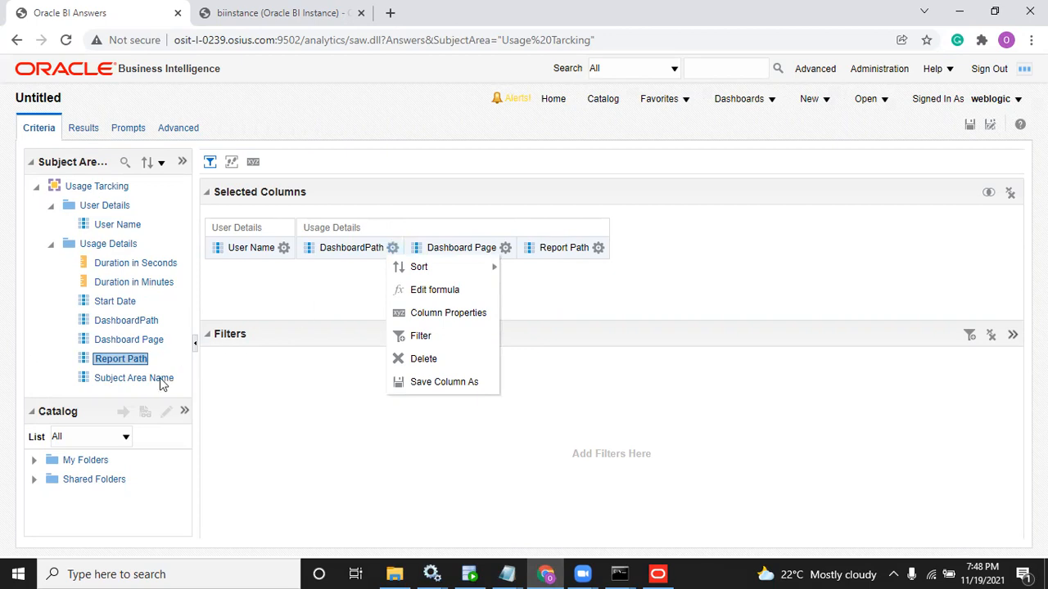
{"action": "double_click", "coordinate": [141, 282]}
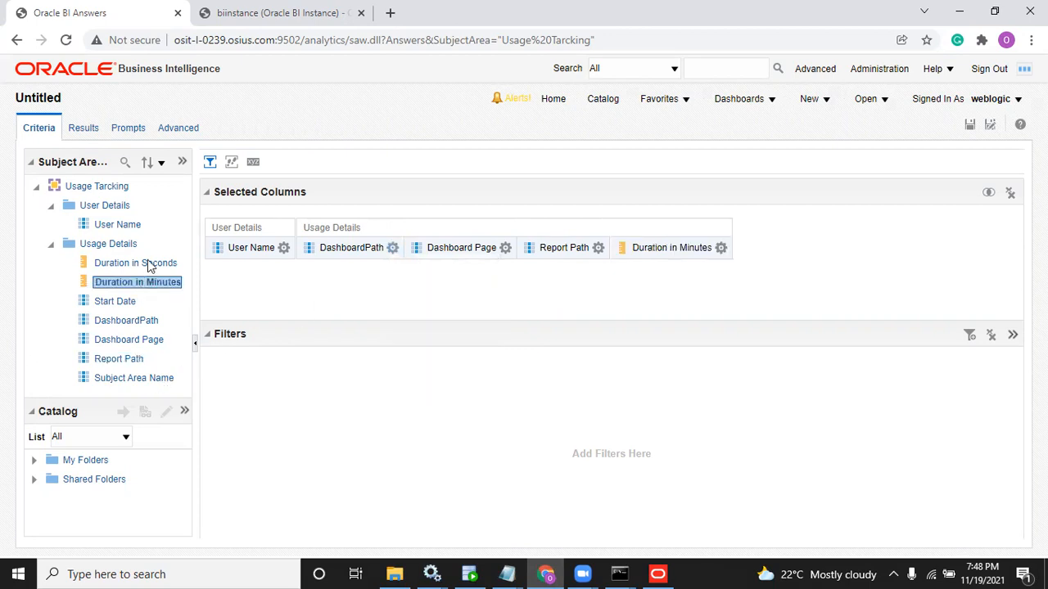
{"action": "double_click", "coordinate": [147, 263]}
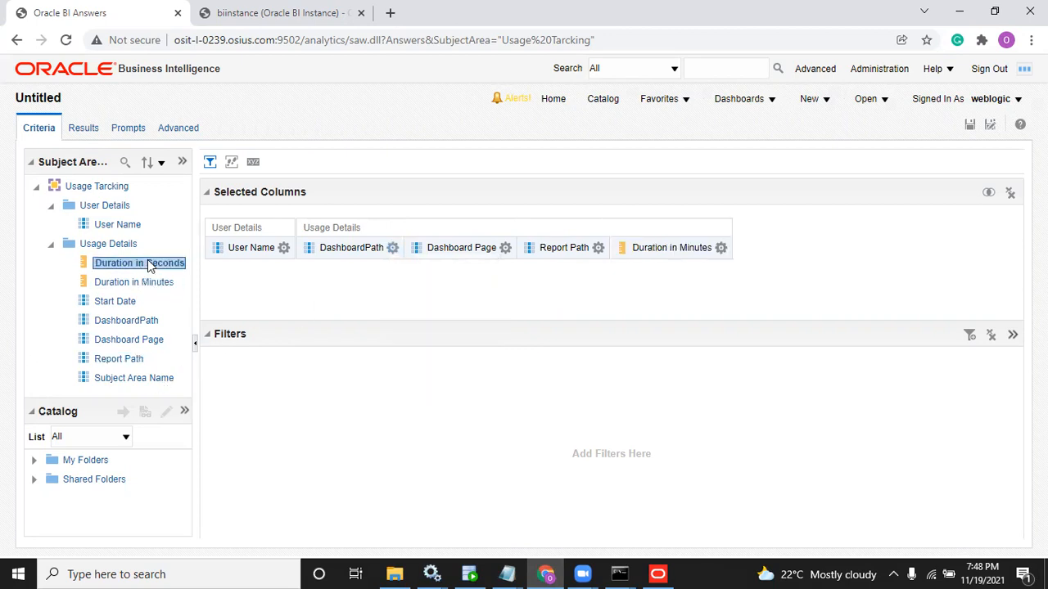
Step: Display the analysis results and try to add Start Date from Usage Details to the table
{"action": "left_click", "coordinate": [84, 129]}
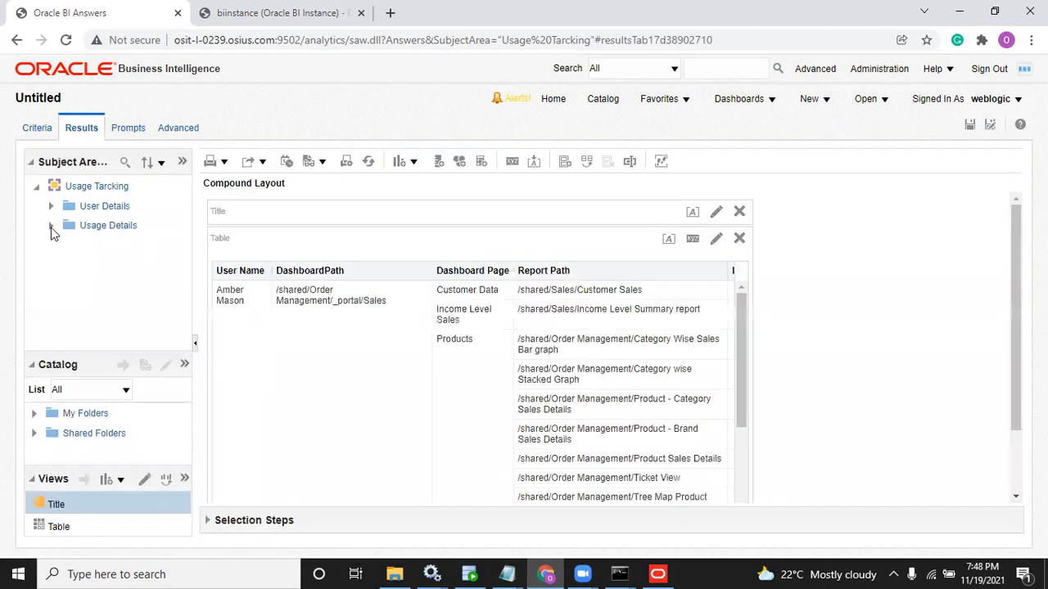
{"action": "left_click", "coordinate": [51, 227]}
{"action": "left_click_drag", "start_coordinate": [117, 284], "coordinate": [499, 216]}
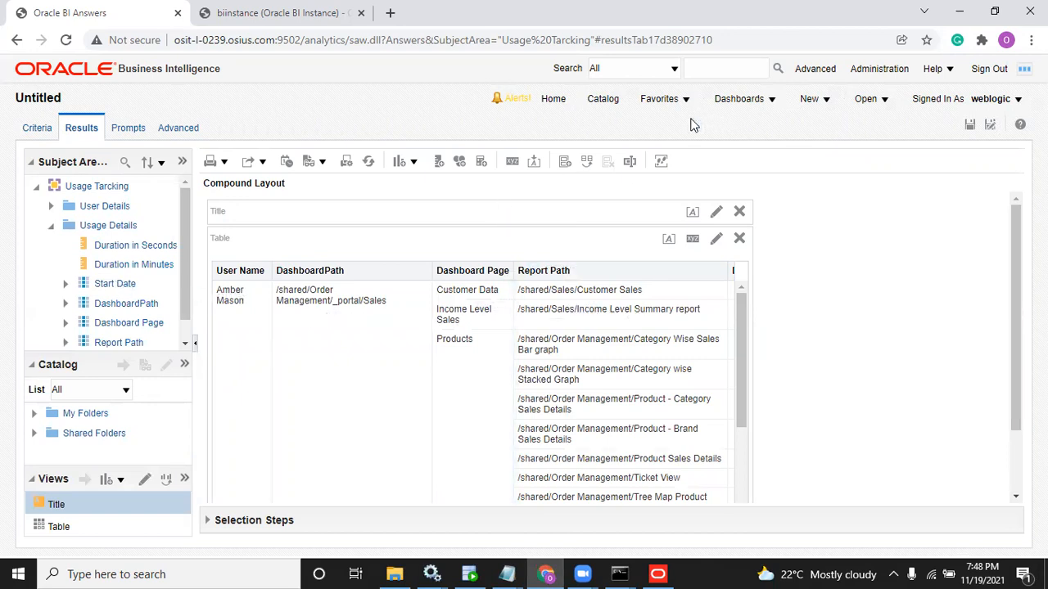
Step: Set the results table to content paging with 100 rows per page
{"action": "left_click", "coordinate": [692, 238]}
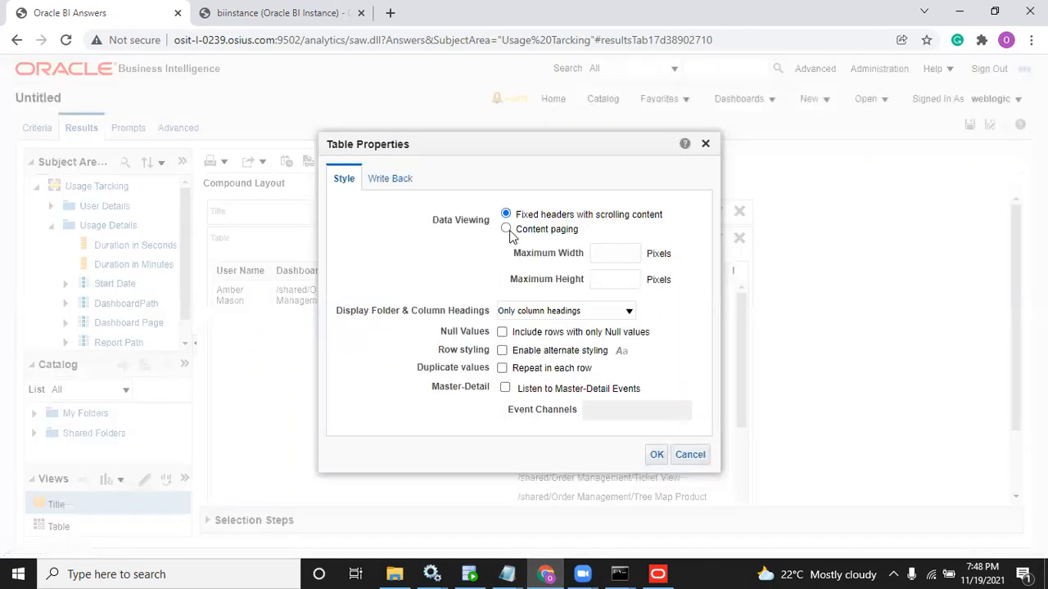
{"action": "left_click", "coordinate": [506, 229]}
{"action": "left_click", "coordinate": [604, 281]}
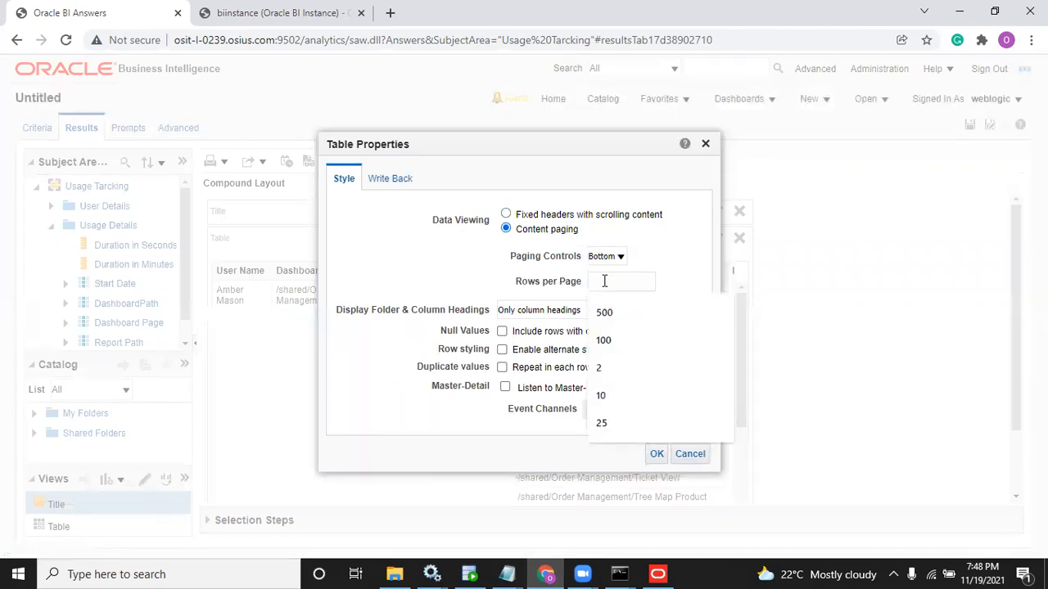
{"action": "left_click", "coordinate": [603, 340]}
{"action": "left_click", "coordinate": [657, 453]}
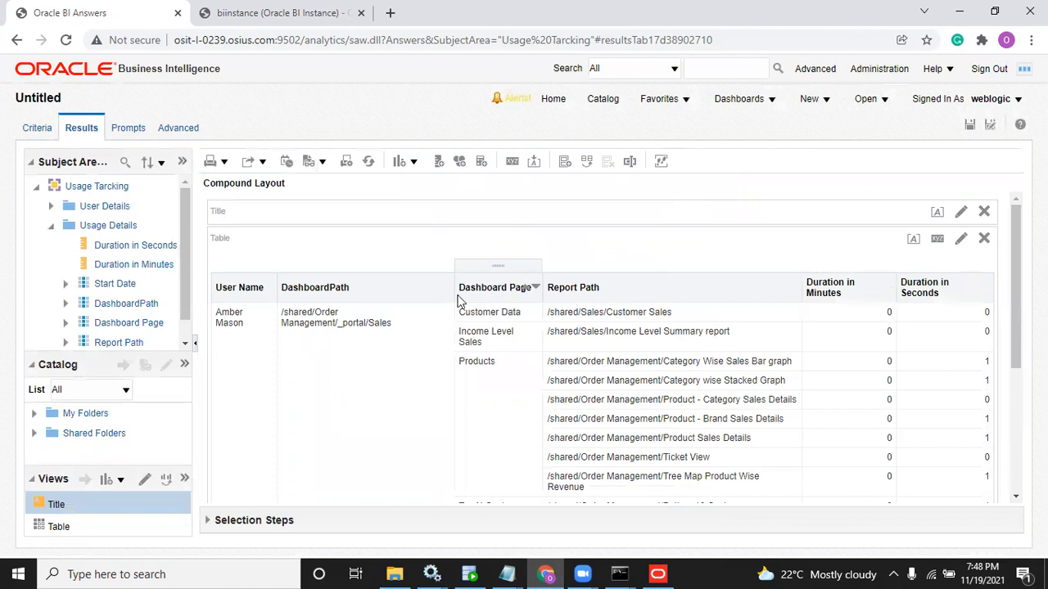
Step: Add the Start Date column to the results table between Report Path and Duration in Minutes
{"action": "left_click_drag", "start_coordinate": [123, 284], "coordinate": [774, 296]}
{"action": "left_click_drag", "start_coordinate": [257, 267], "coordinate": [249, 187]}
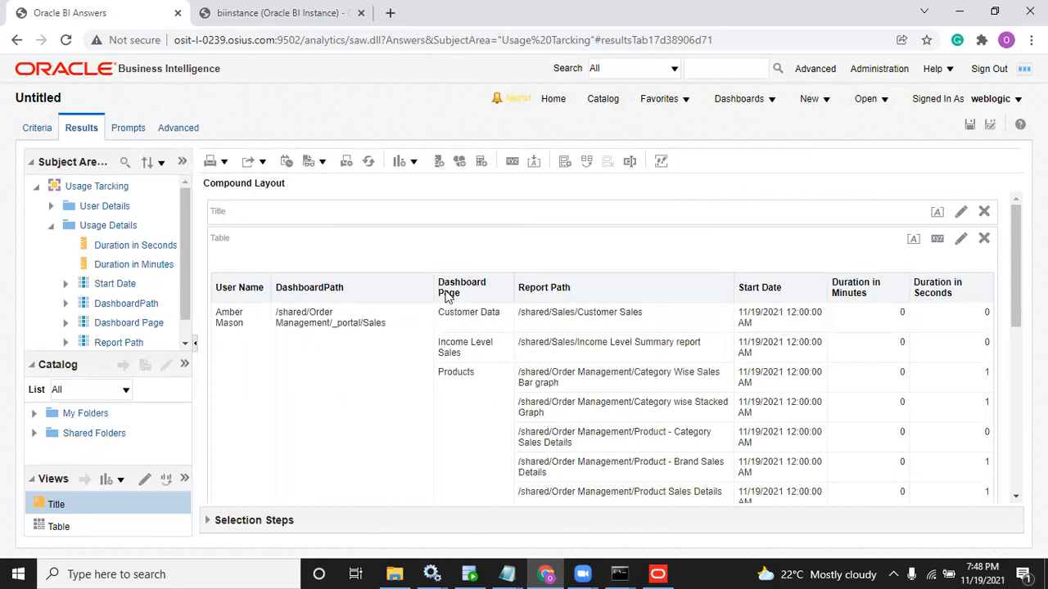
Step: Review the usage report's rows and duration columns against the repository model and the available Usage Details columns
{"action": "mouse_move", "coordinate": [1013, 276]}
{"action": "left_mouse_down"}
{"action": "mouse_move", "coordinate": [1016, 404]}
{"action": "mouse_move", "coordinate": [1016, 272]}
{"action": "left_mouse_up"}
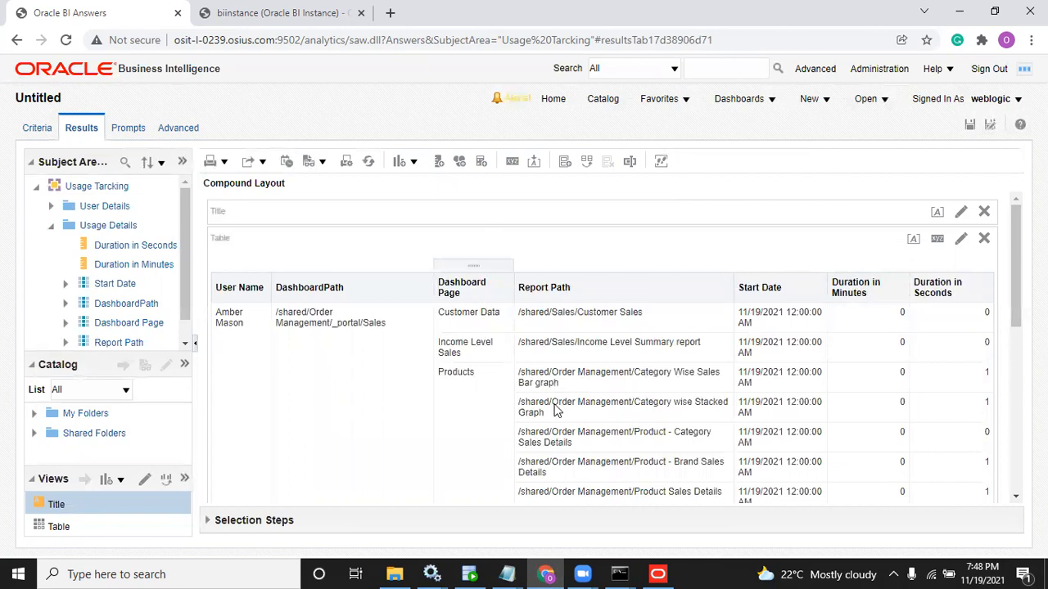
{"action": "left_click", "coordinate": [657, 574]}
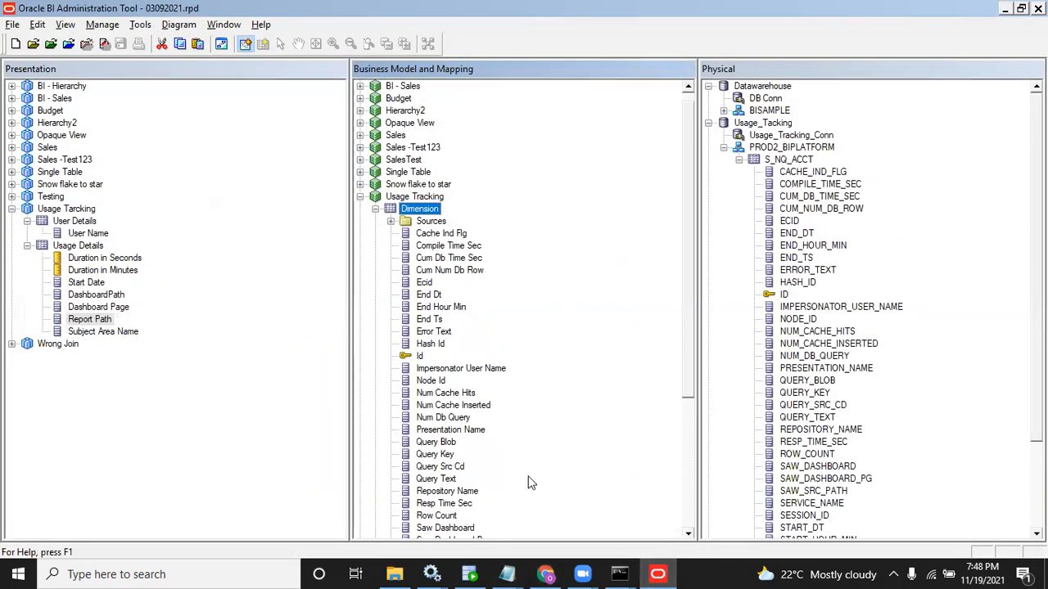
{"action": "left_click", "coordinate": [544, 574]}
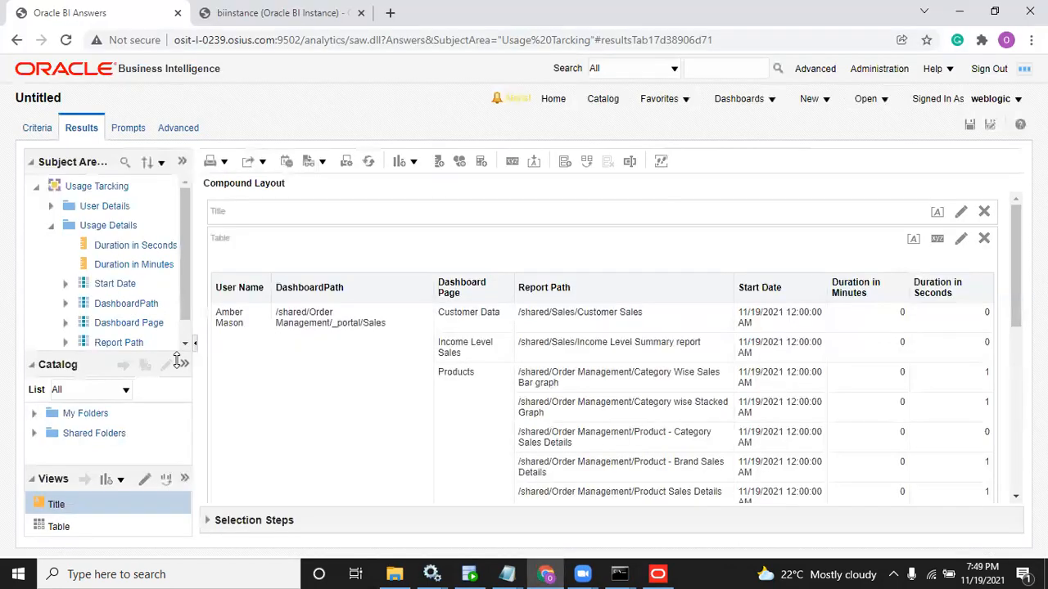
{"action": "scroll", "coordinate": [187, 336], "scroll_direction": "down", "scroll_amount": 1}
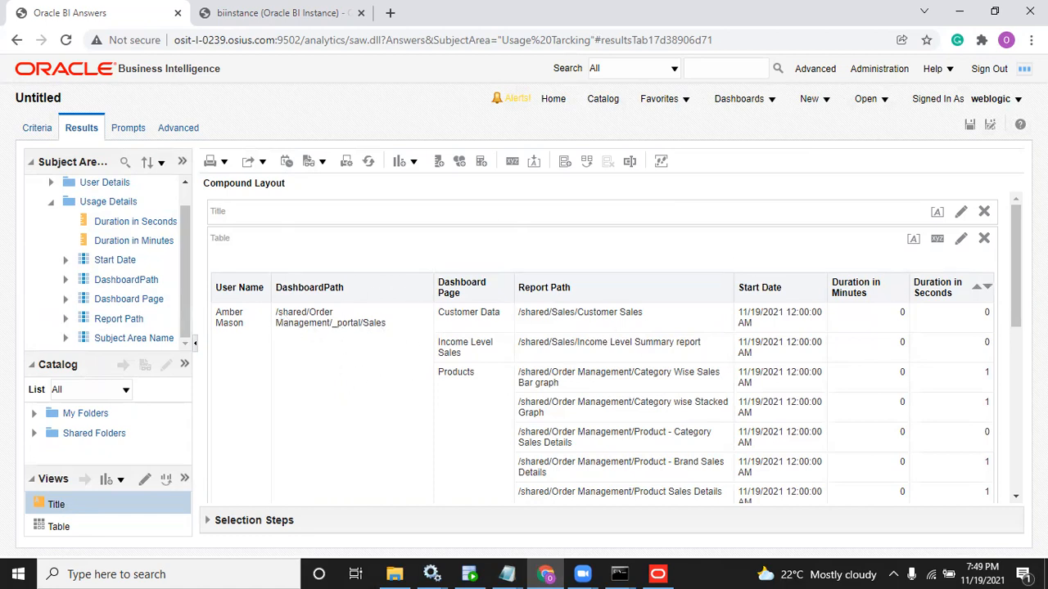
{"action": "left_click", "coordinate": [1017, 339]}
{"action": "scroll", "coordinate": [1003, 335], "scroll_direction": "up", "scroll_amount": 5}
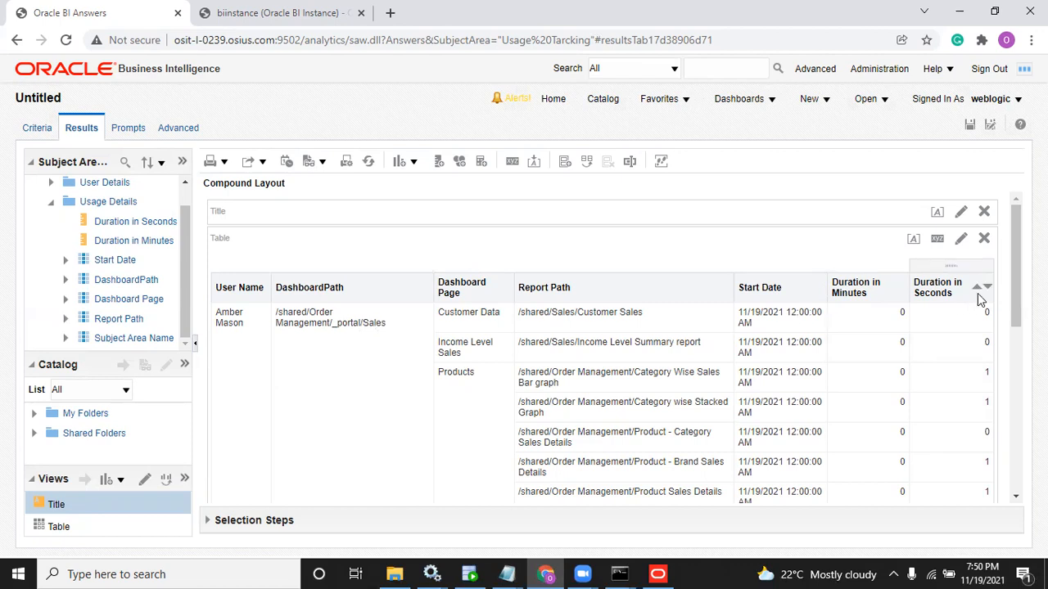
{"action": "mouse_move", "coordinate": [1018, 301]}
{"action": "left_mouse_down"}
{"action": "mouse_move", "coordinate": [1018, 412]}
{"action": "mouse_move", "coordinate": [1017, 295]}
{"action": "left_mouse_up"}
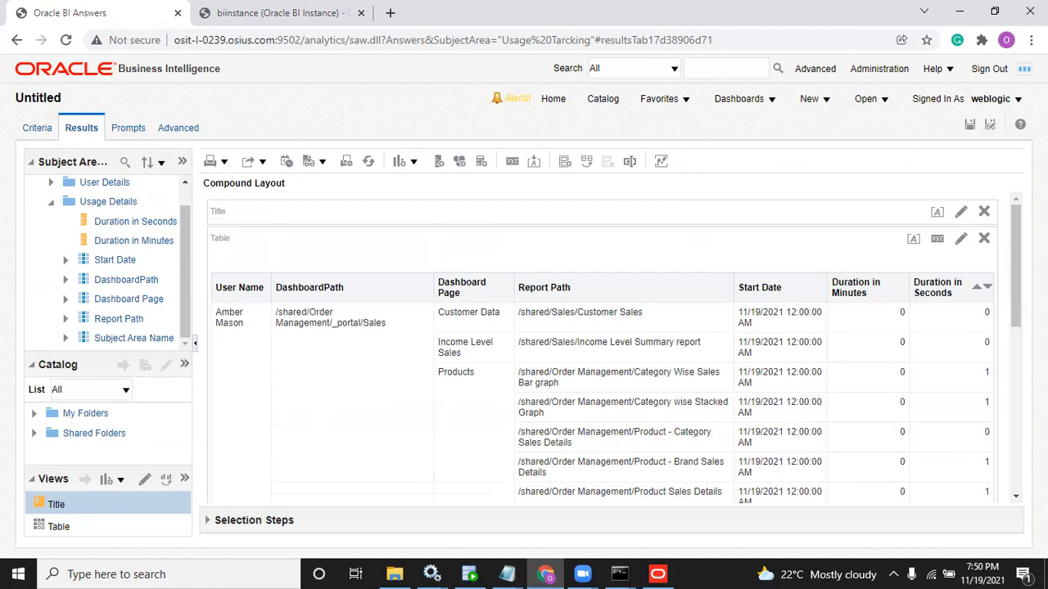